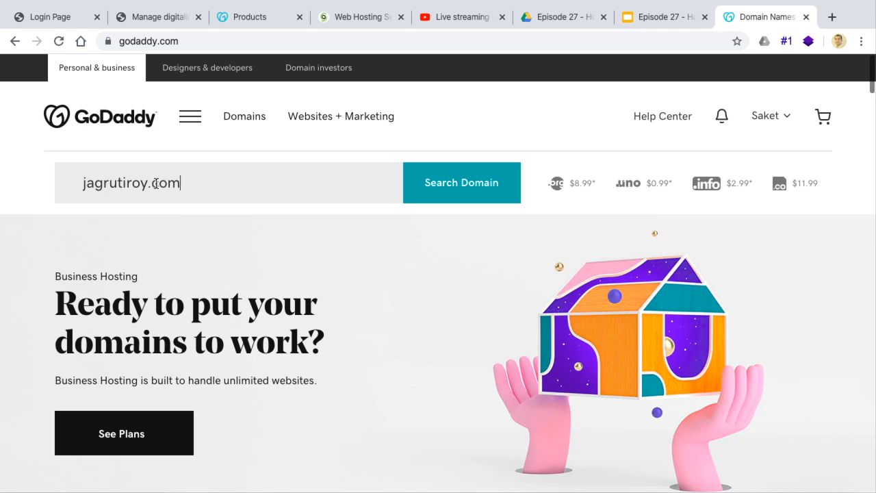
left_click(475, 189)
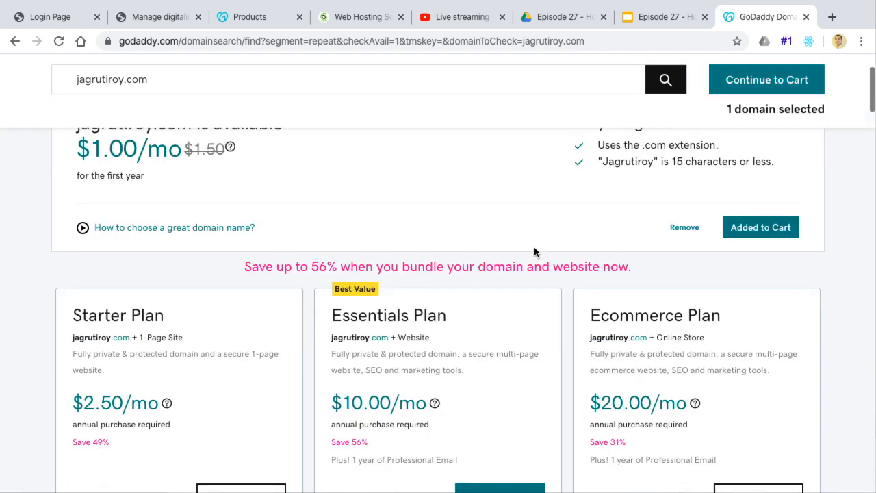
scroll(534, 252, "up", 2)
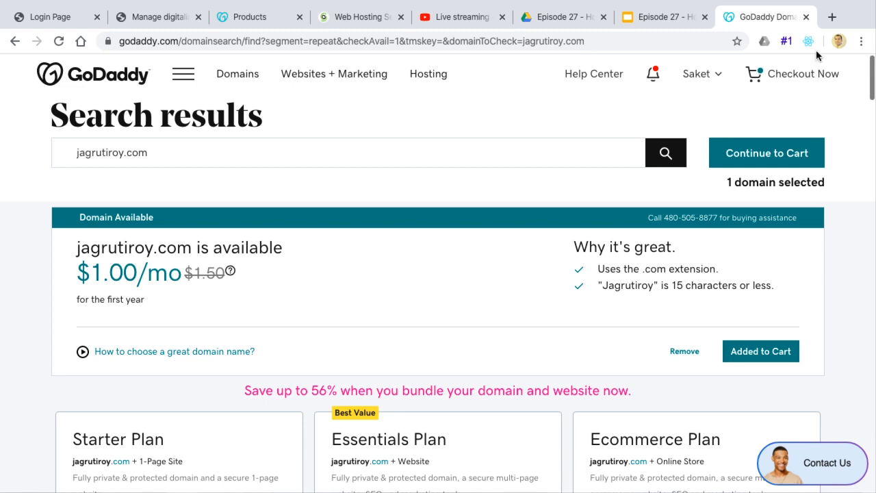
Open the ect.co.in website in a new tab
left_click(832, 17)
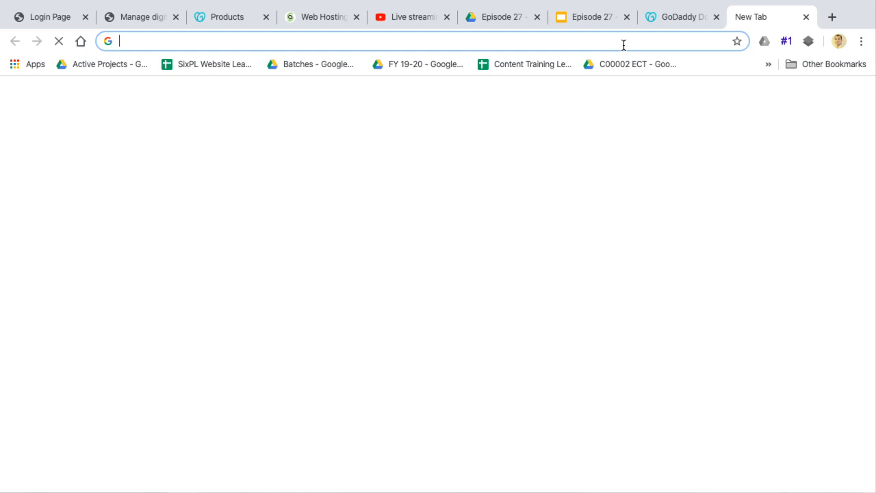
type("ect")
key("Return")
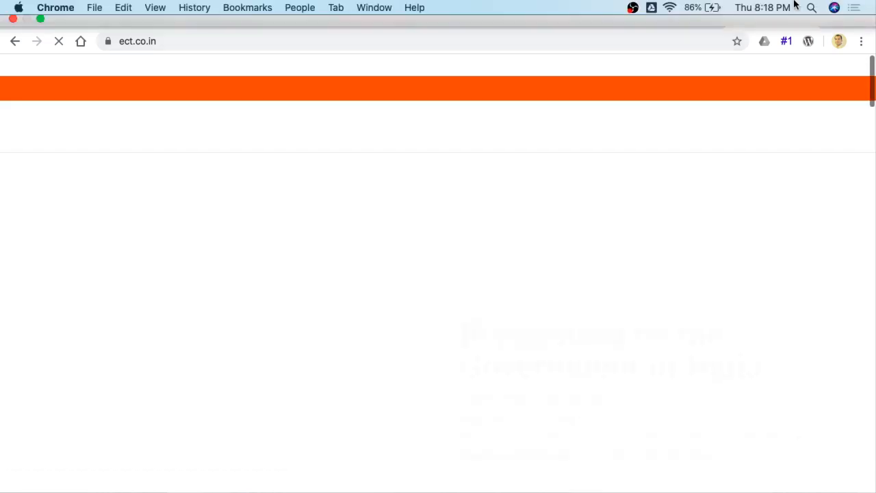
Load ectindia.wordpress.com in another new tab
left_click(831, 47)
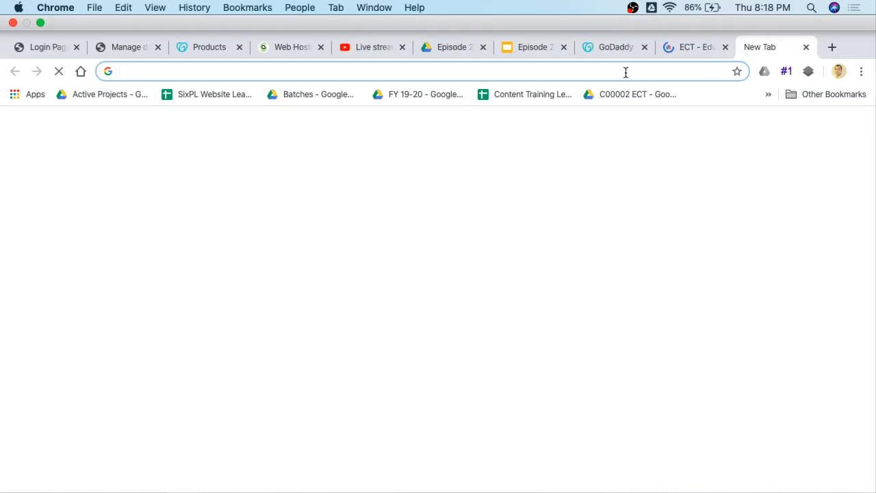
type("ectind")
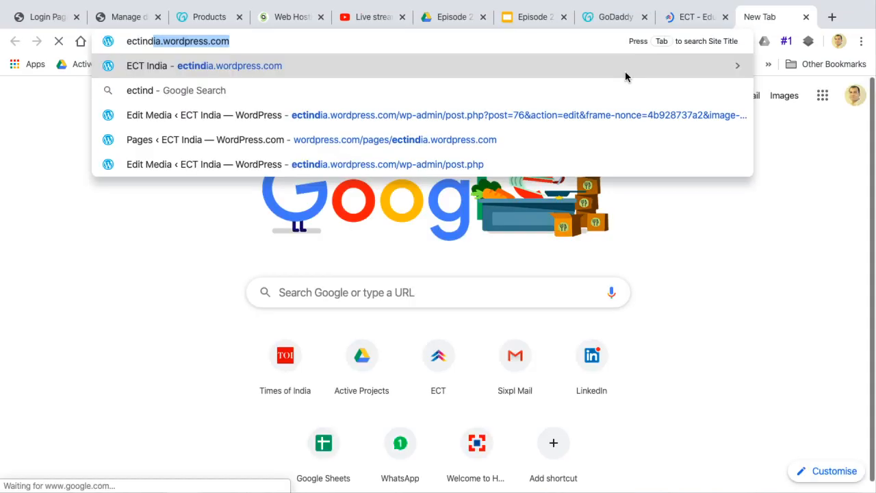
key("Return")
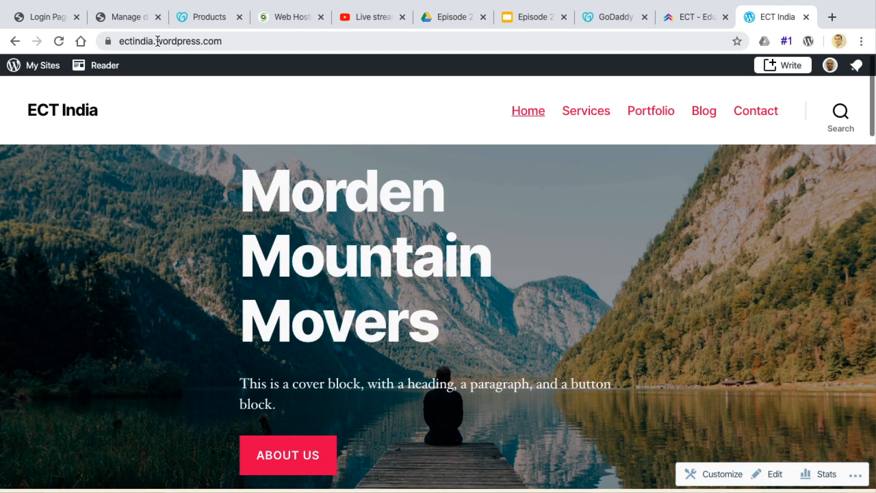
key("XF86AudioRaiseVolume")
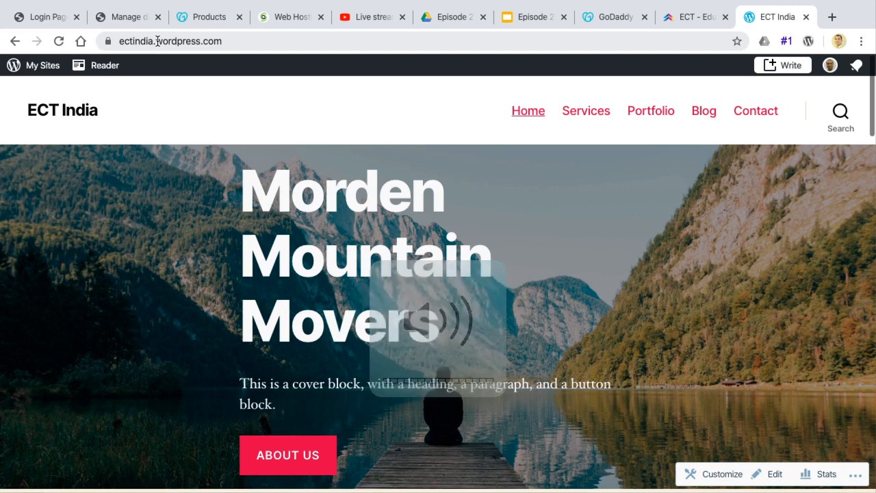
key("XF86AudioRaiseVolume")
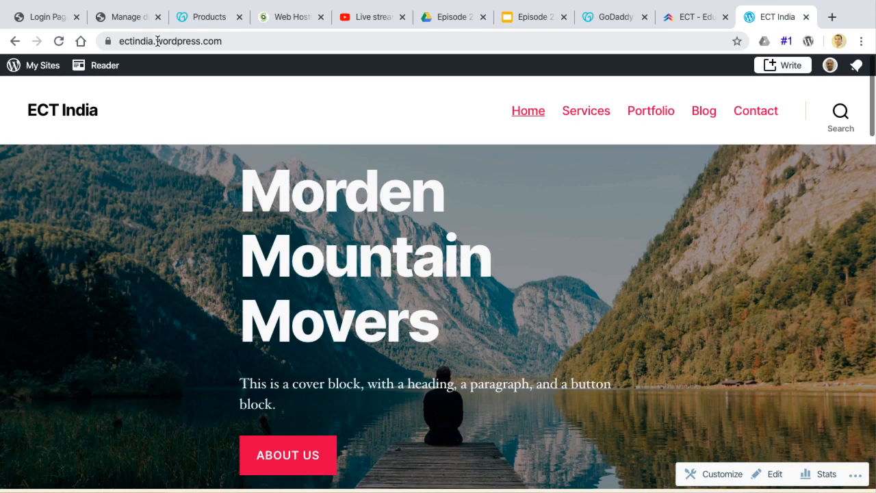
Present the 'Episode 27 - How to Create a WordPress Website' deck full screen from slide 14
left_click(524, 17)
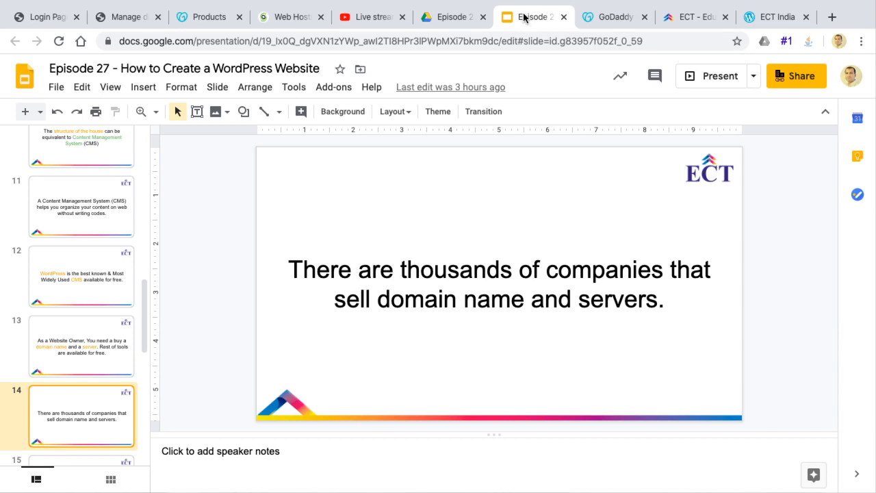
left_click(698, 77)
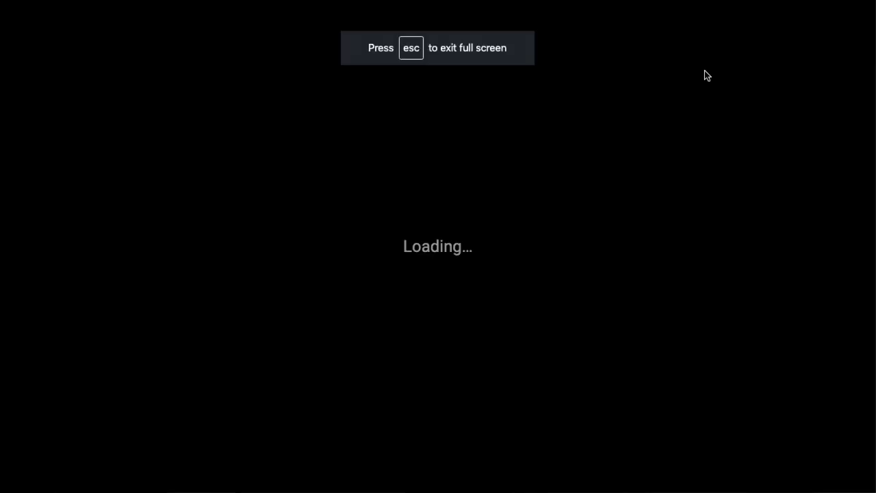
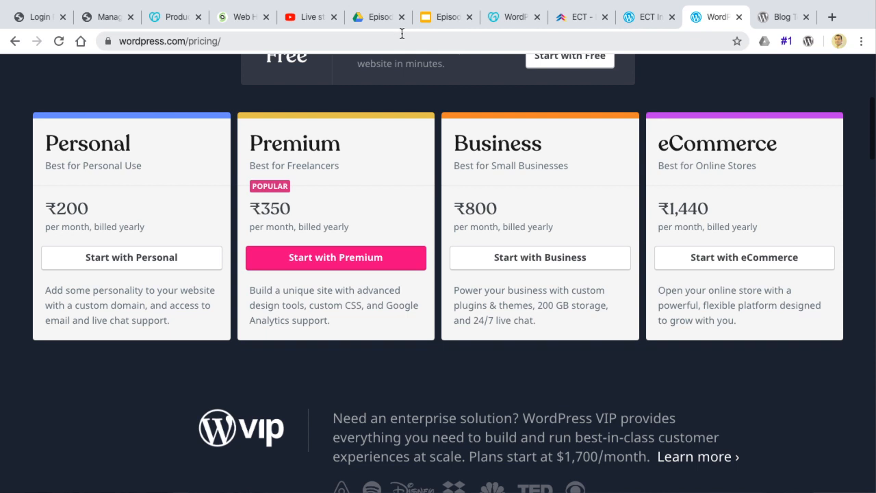
Glance at the lesson slides, then compare WordPress.com pricing with GoDaddy's WordPress Hosting page
left_click(441, 17)
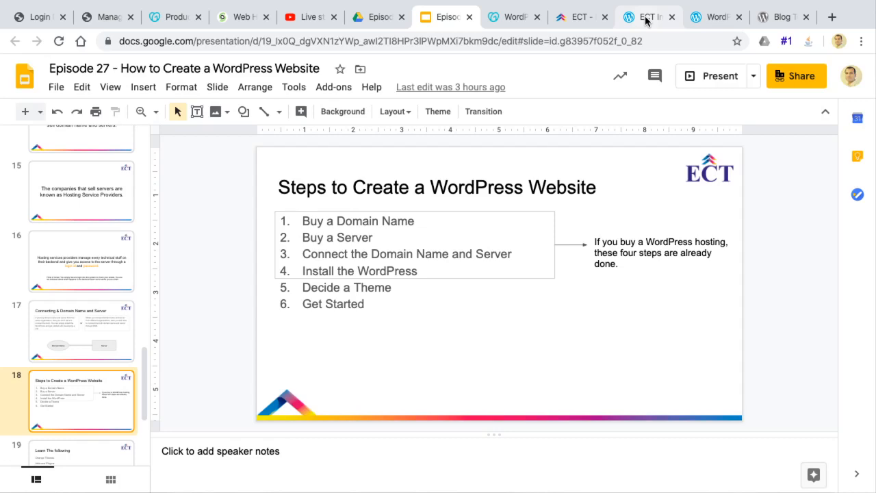
left_click(716, 16)
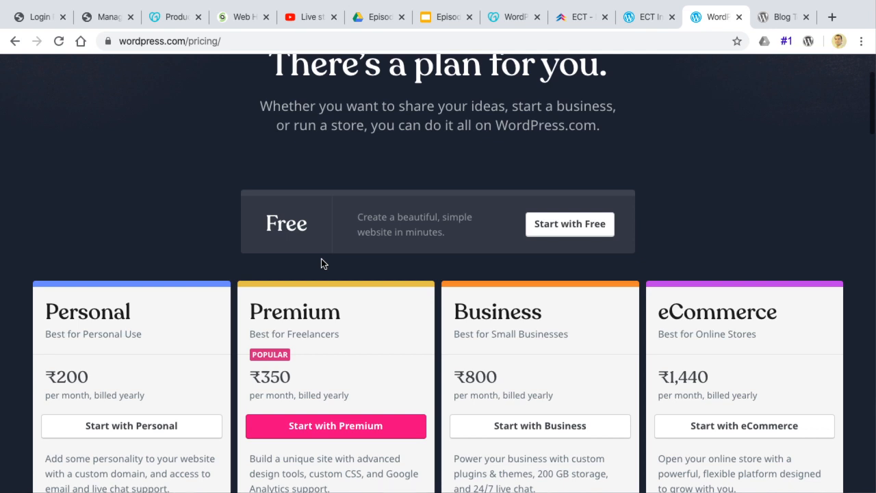
left_click(513, 24)
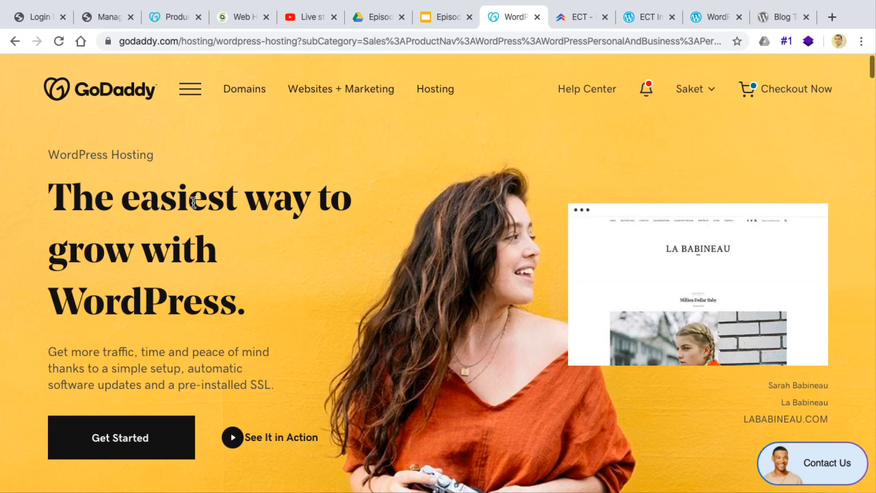
Compare SiteGround's homepage with GoDaddy's products and open the digitalimpulse.in domain page
left_click(223, 18)
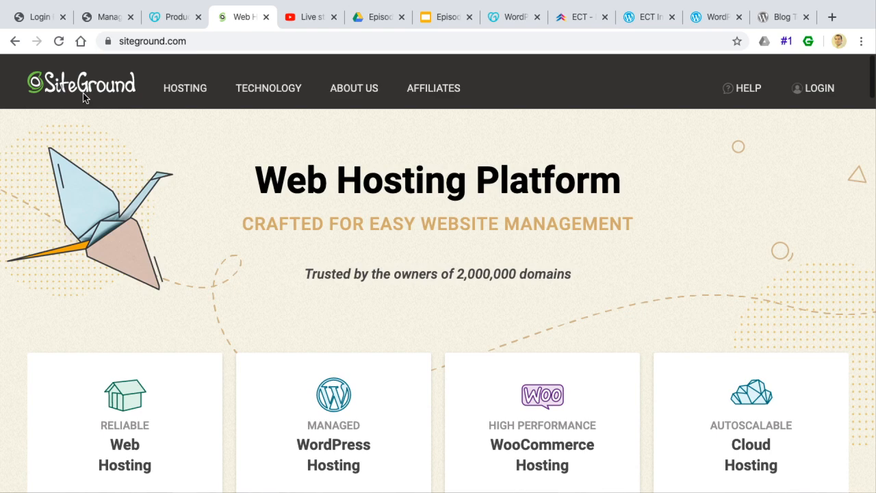
left_click(170, 23)
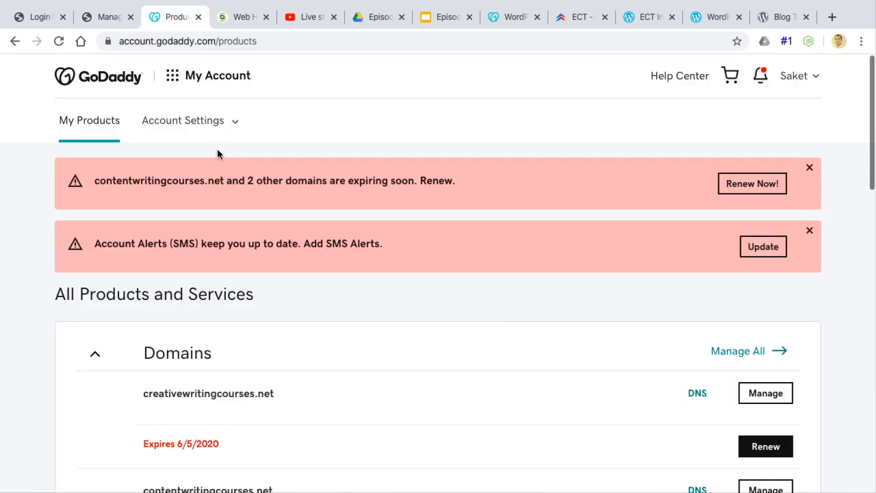
left_click(110, 21)
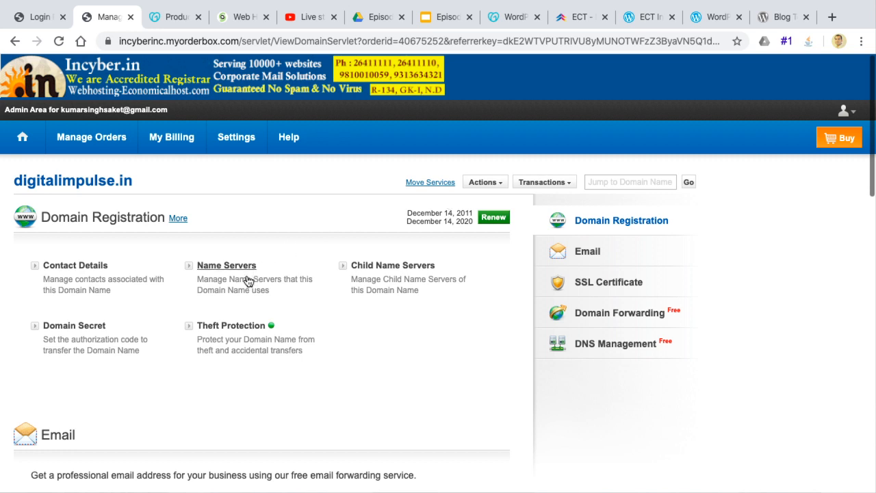
Move between SiteGround's homepage and the digitalimpulse.in domain management page
left_click(240, 17)
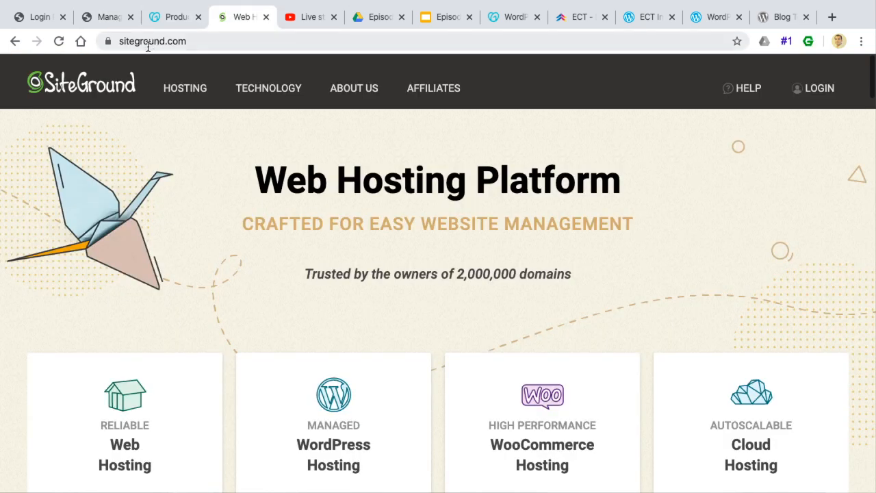
mouse_move(185, 87)
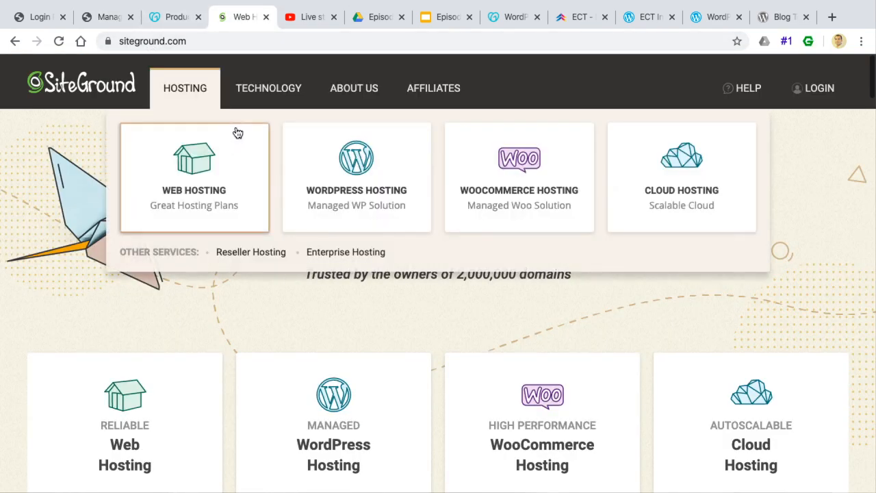
left_click(171, 17)
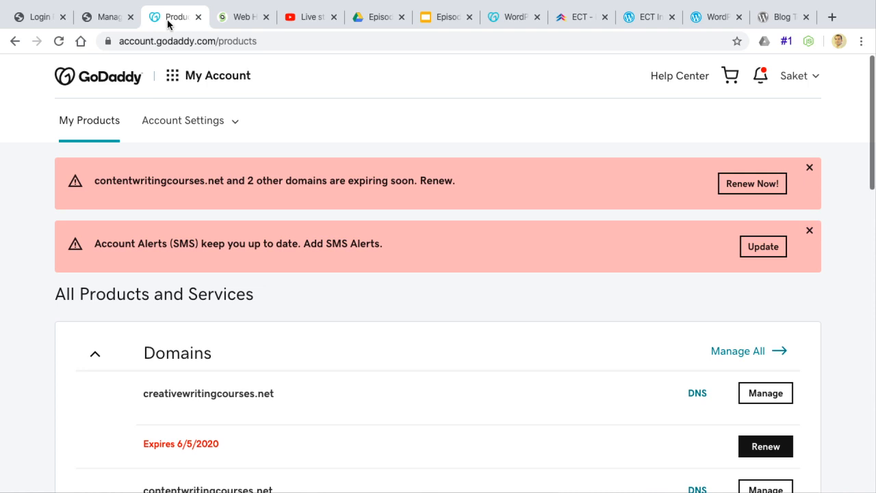
left_click(109, 16)
mouse_move(236, 137)
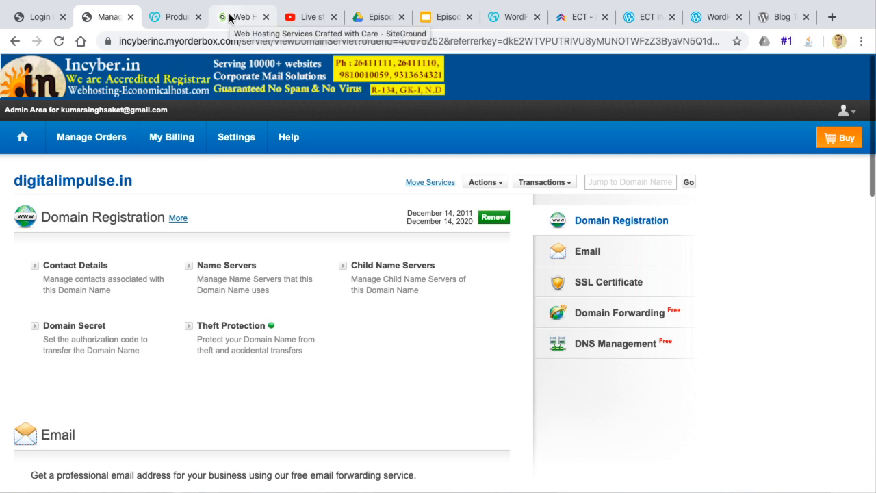
left_click(230, 17)
mouse_move(262, 165)
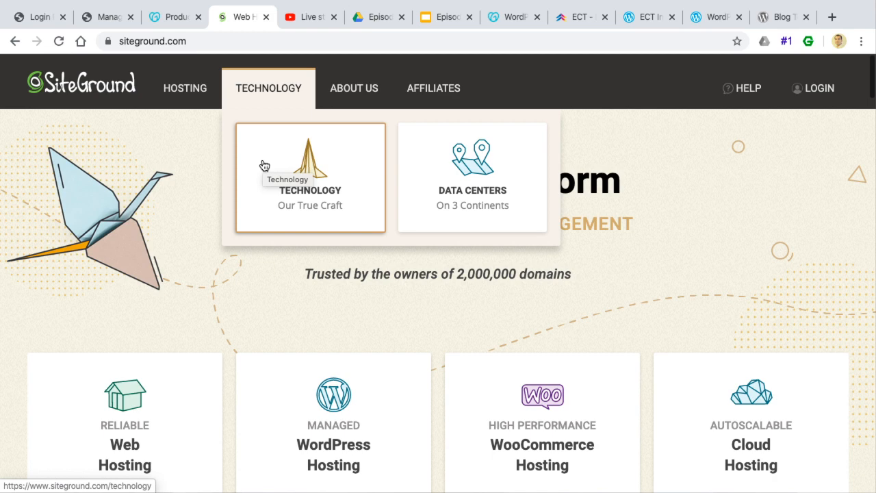
left_click(108, 17)
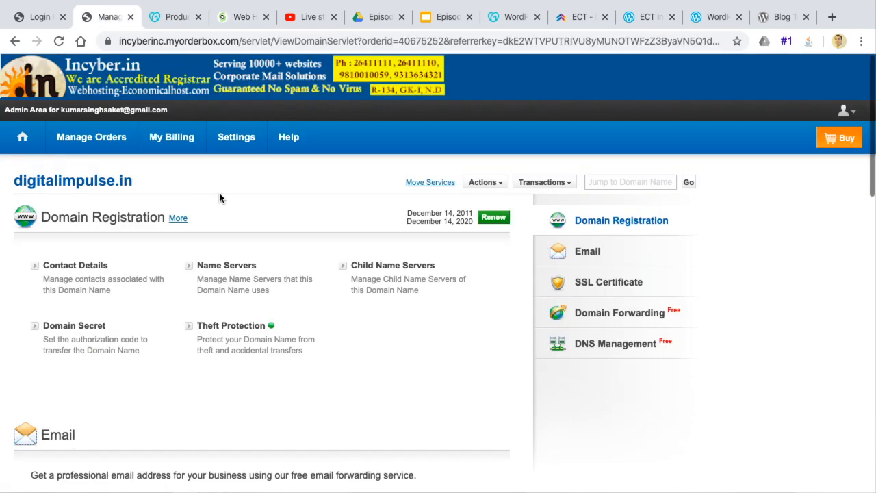
Review the digitalimpulse.in domain page and GoDaddy products list, then return to SiteGround's homepage
scroll(220, 197, "down", 2)
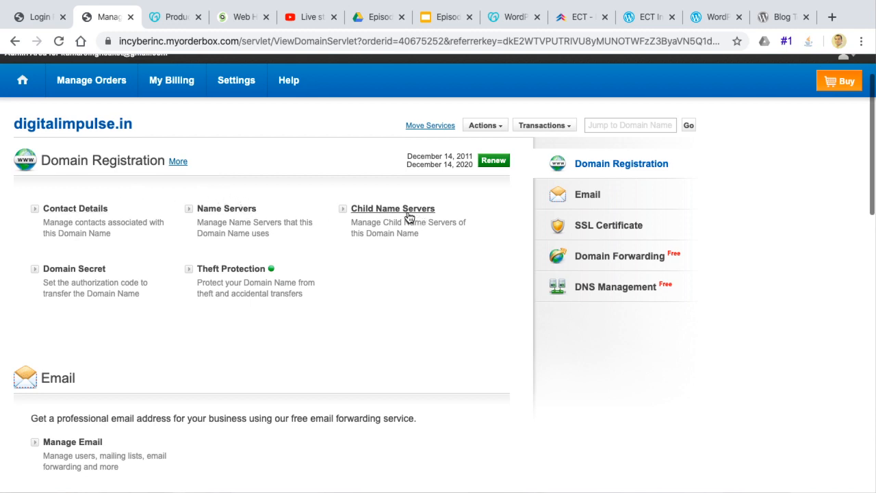
scroll(279, 342, "down", 8)
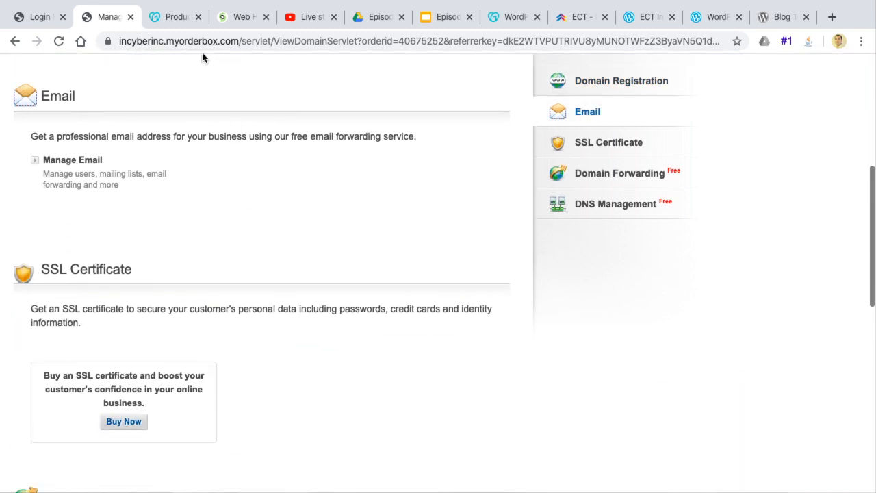
left_click(170, 18)
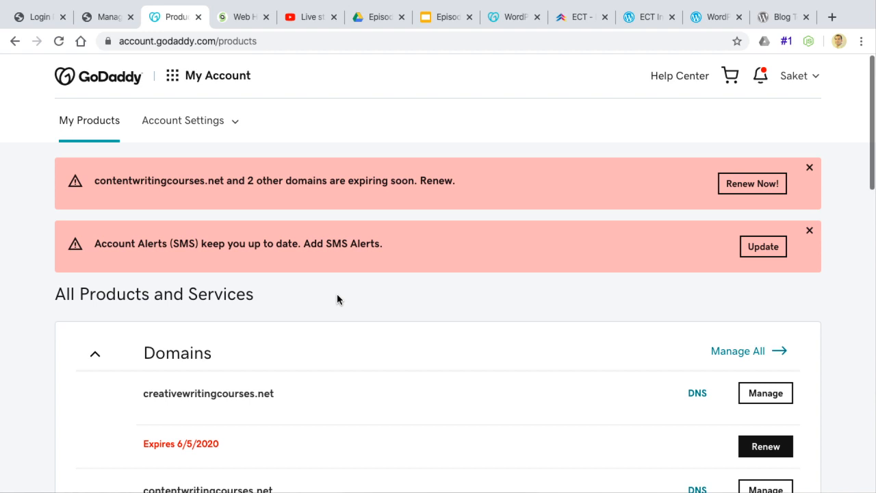
scroll(337, 299, "down", 15)
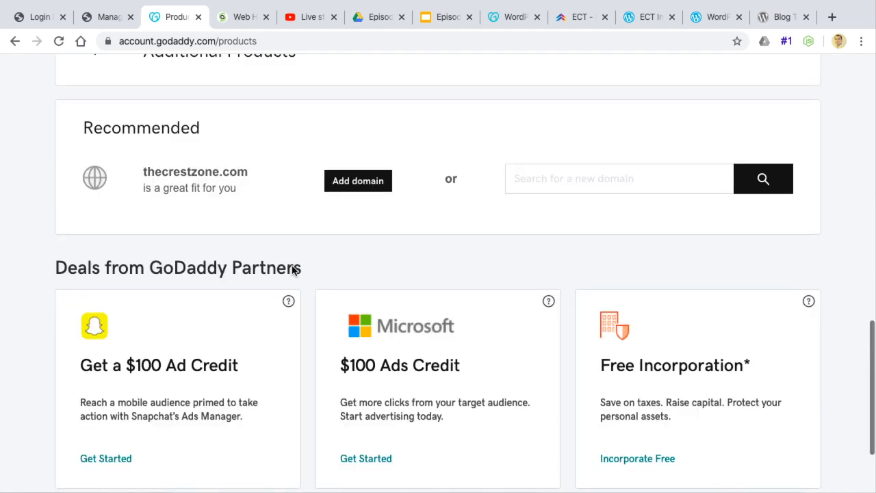
scroll(292, 269, "up", 15)
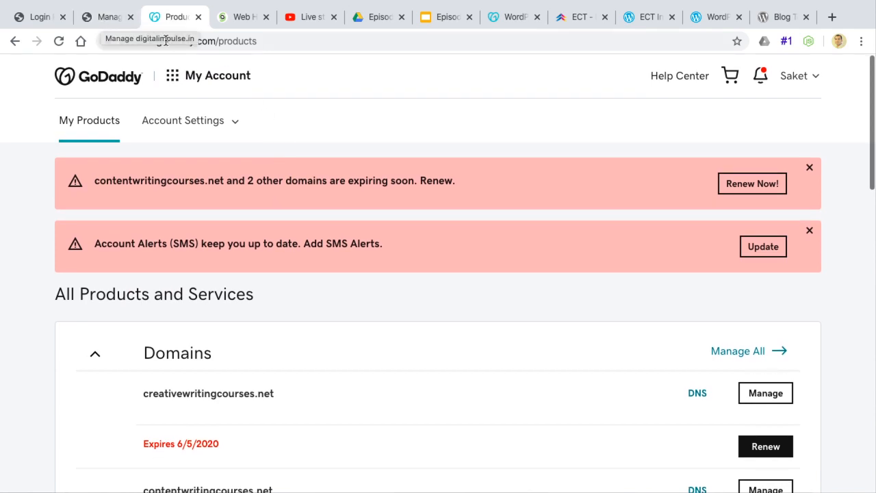
left_click(246, 21)
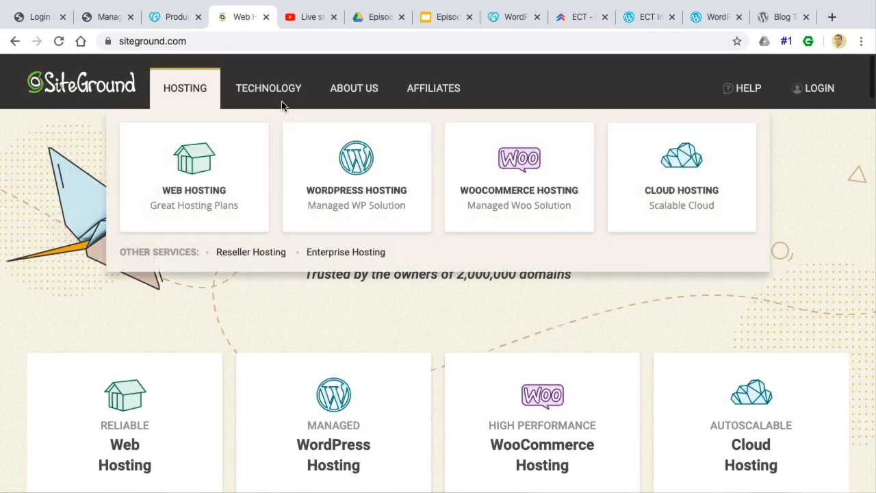
mouse_move(244, 101)
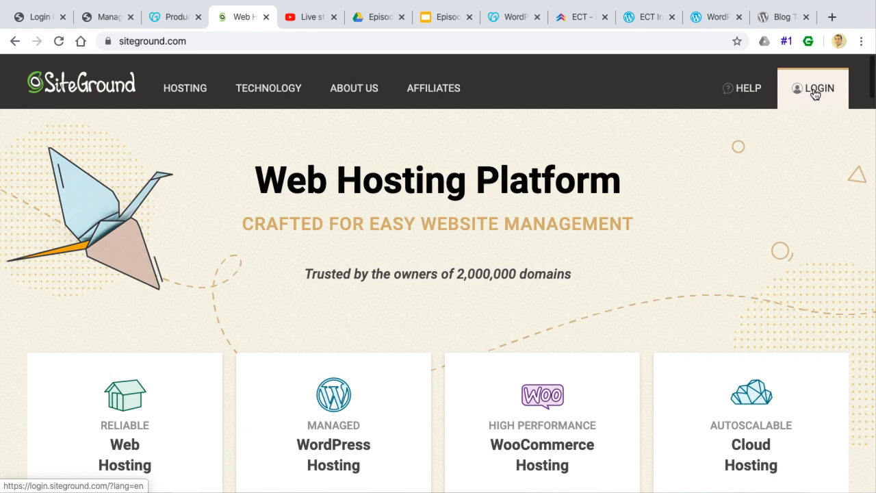
Log in to SiteGround with Stay logged in ticked, briefly checking the registrar's domain page
left_click(814, 94)
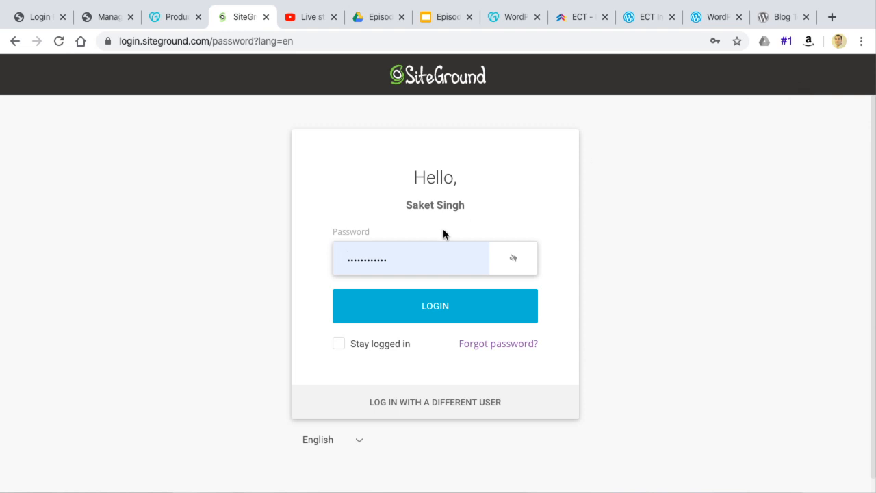
left_click(338, 344)
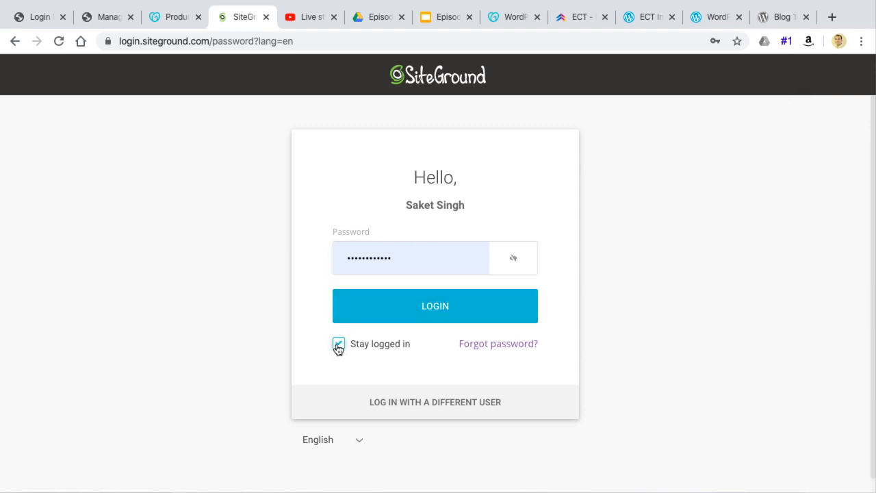
left_click(437, 310)
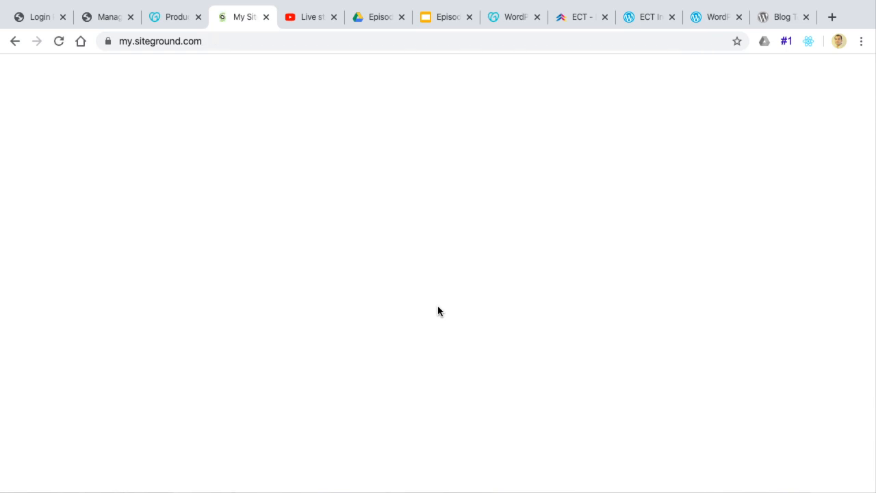
left_click(105, 18)
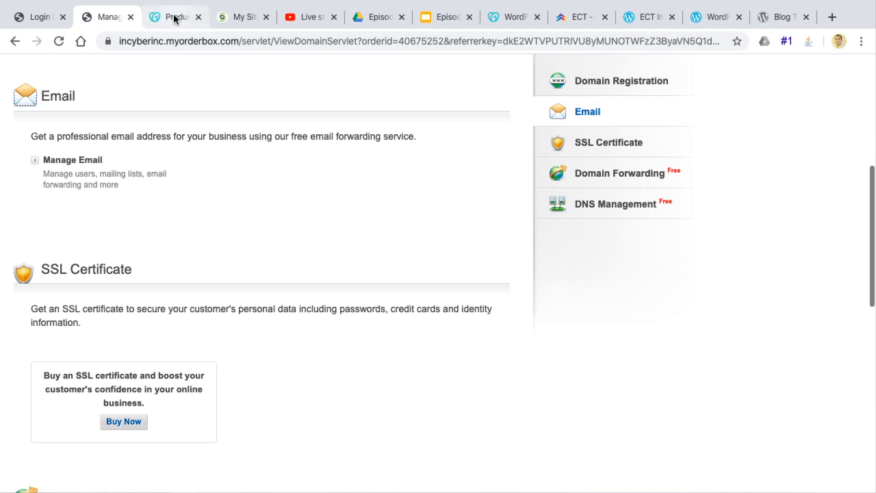
left_click(247, 26)
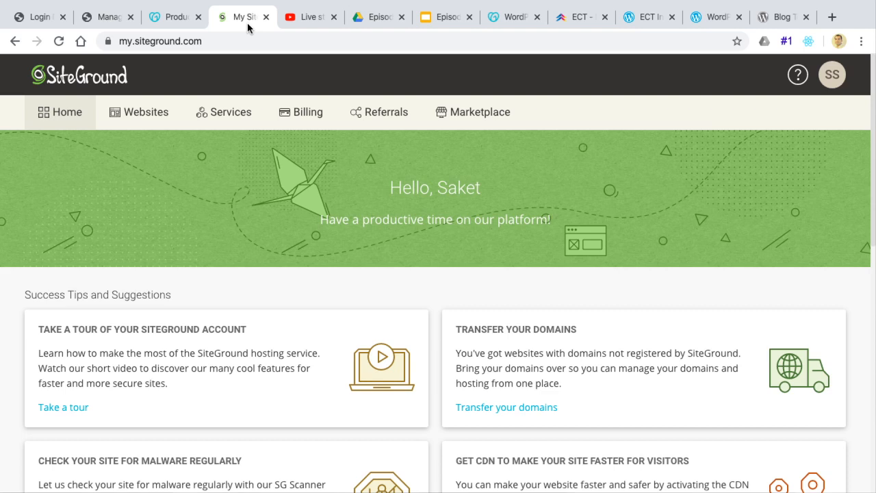
View SiteGround's hosted Websites list, then go back to the registrar's digitalimpulse.in page
left_click(144, 115)
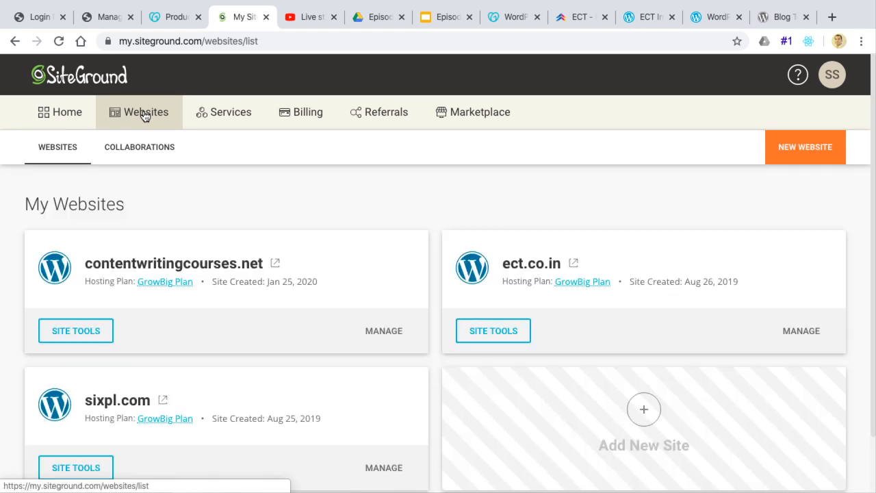
scroll(352, 362, "down", 2)
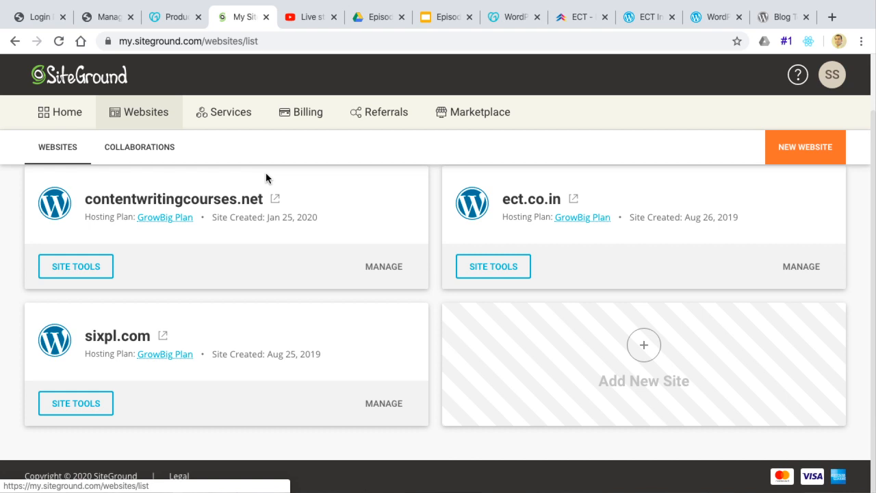
left_click(171, 18)
left_click(106, 18)
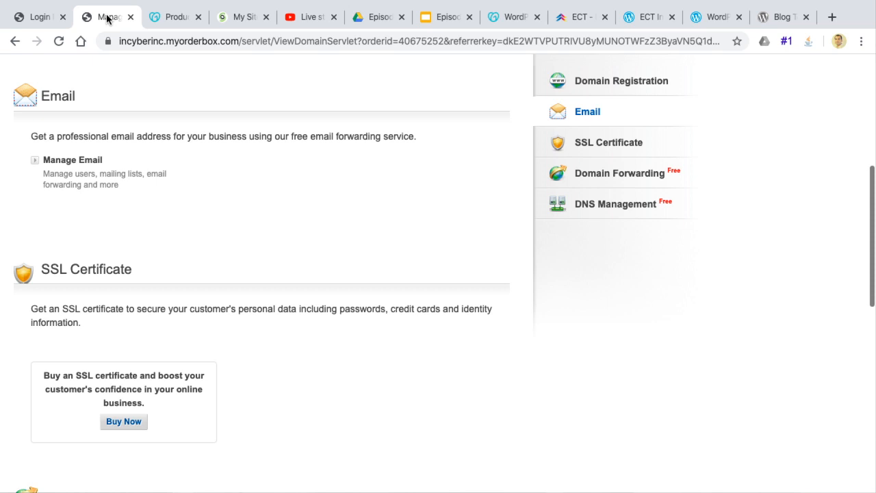
Compare GoDaddy's WordPress hosting plan prices and hosting overview, then return to SiteGround's websites list
left_click(510, 21)
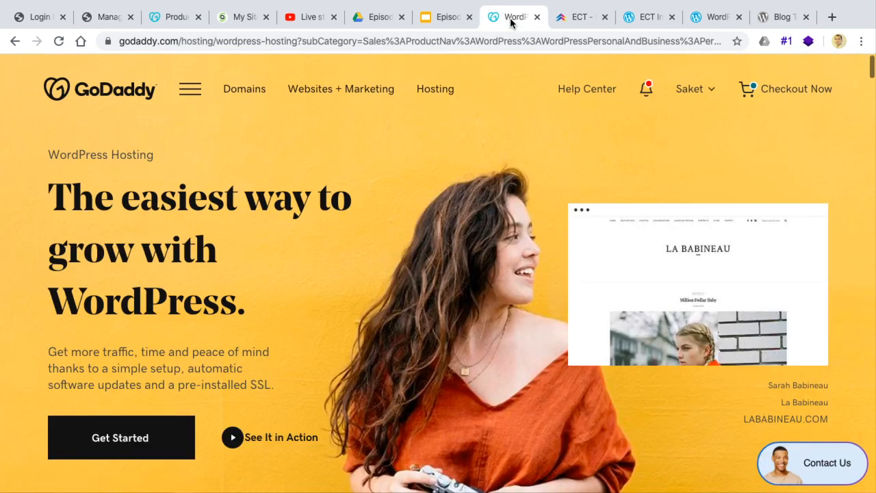
scroll(341, 399, "down", 10)
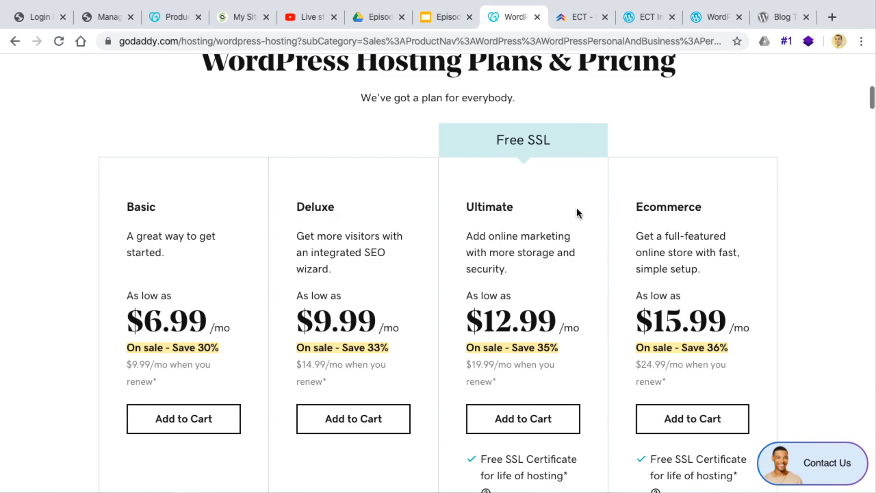
scroll(426, 330, "down", 1)
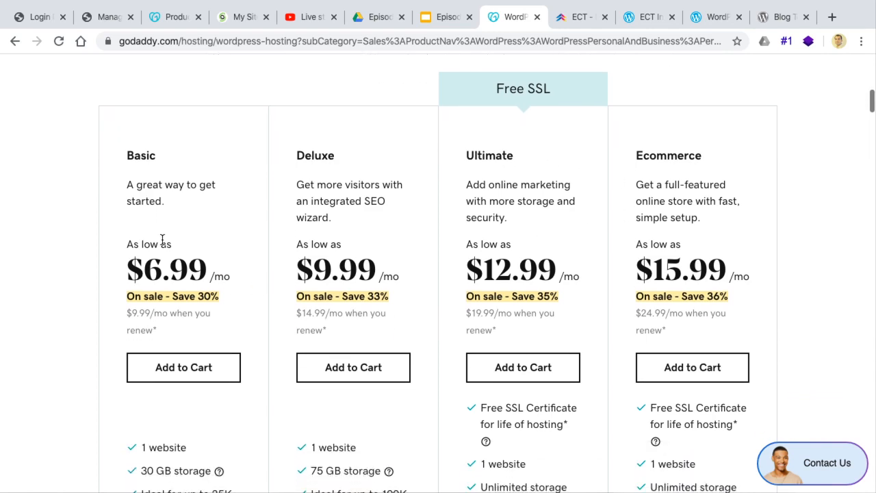
scroll(426, 339, "down", 2)
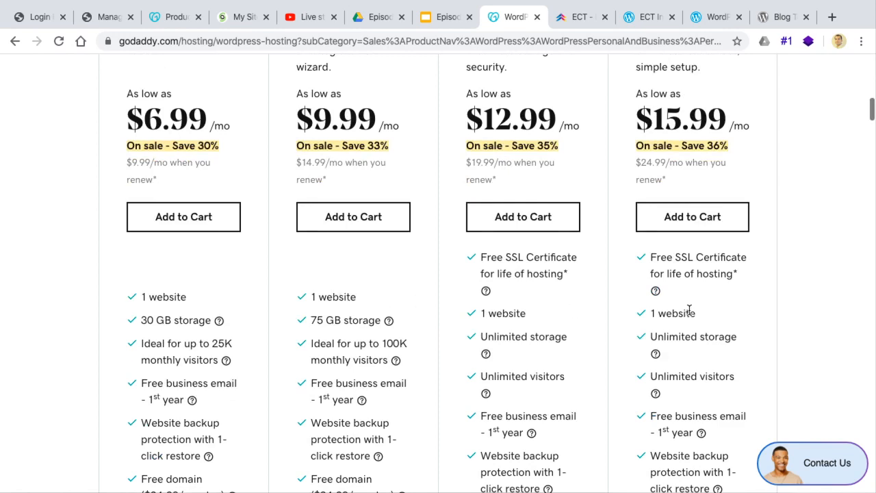
scroll(687, 312, "up", 6)
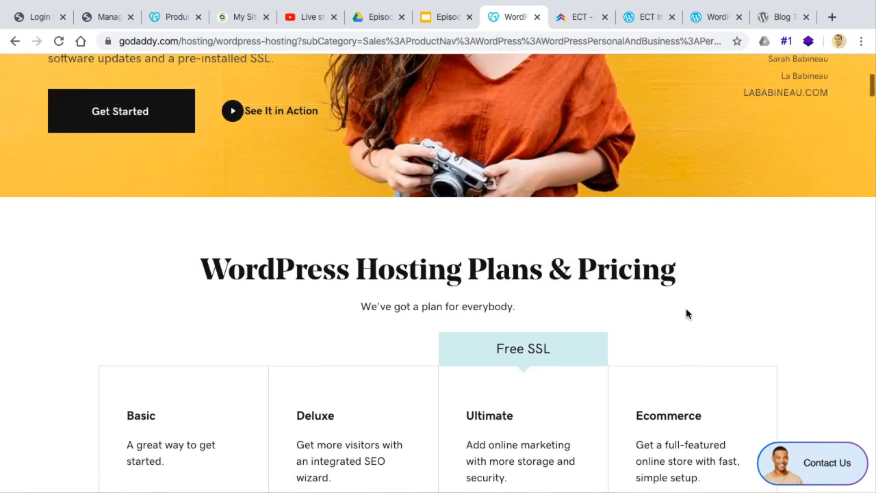
scroll(687, 314, "up", 5)
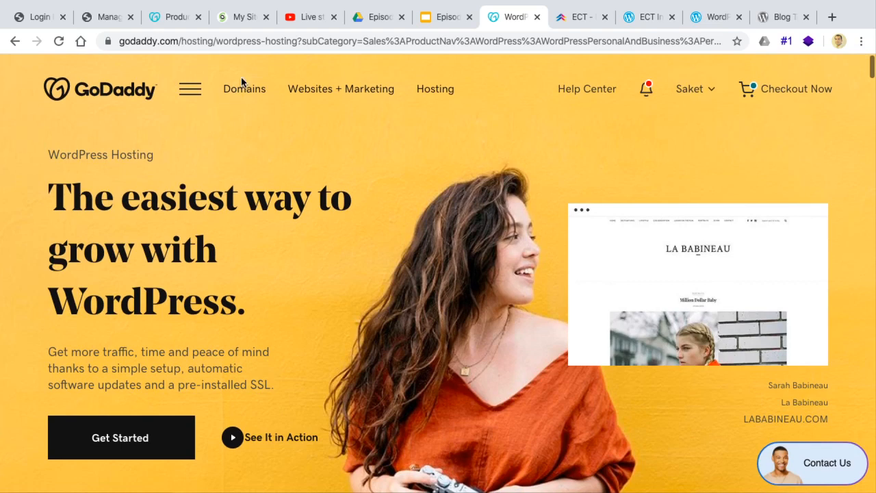
left_click(433, 92)
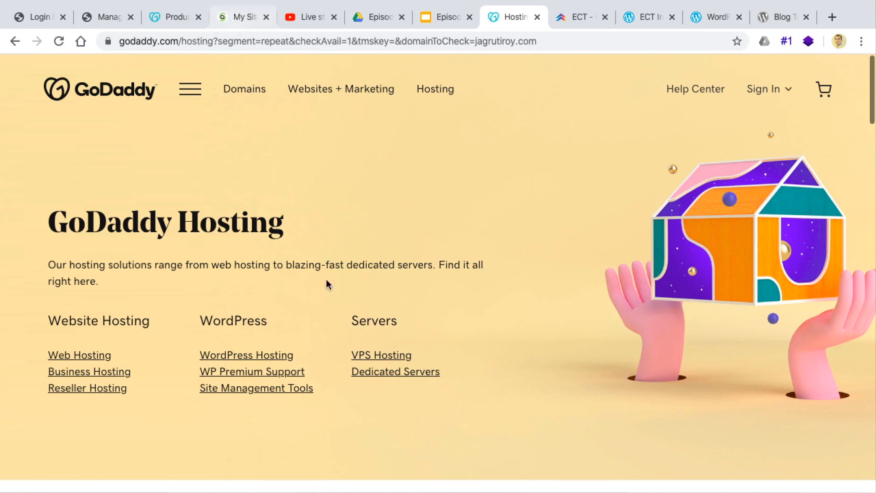
left_click(239, 18)
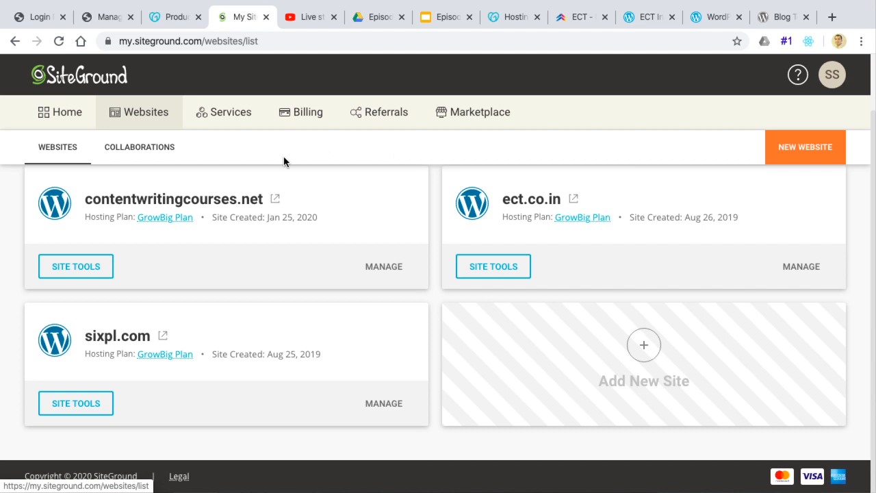
Start a new GrowBig website using the Existing Domain option and enter digitalimpulse.in
left_click(802, 149)
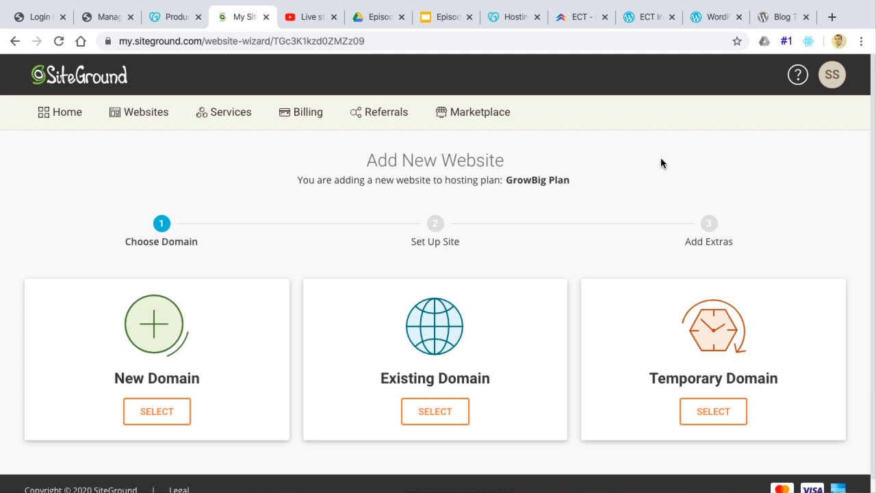
scroll(455, 210, "down", 1)
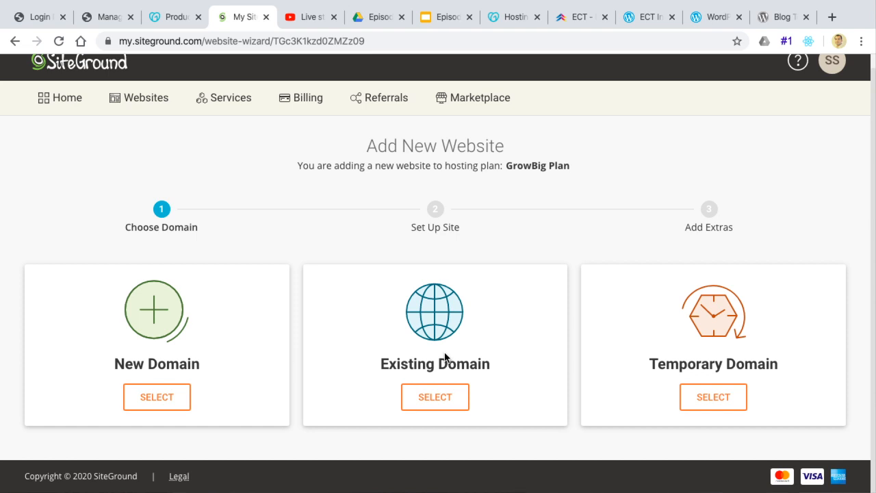
left_click(443, 400)
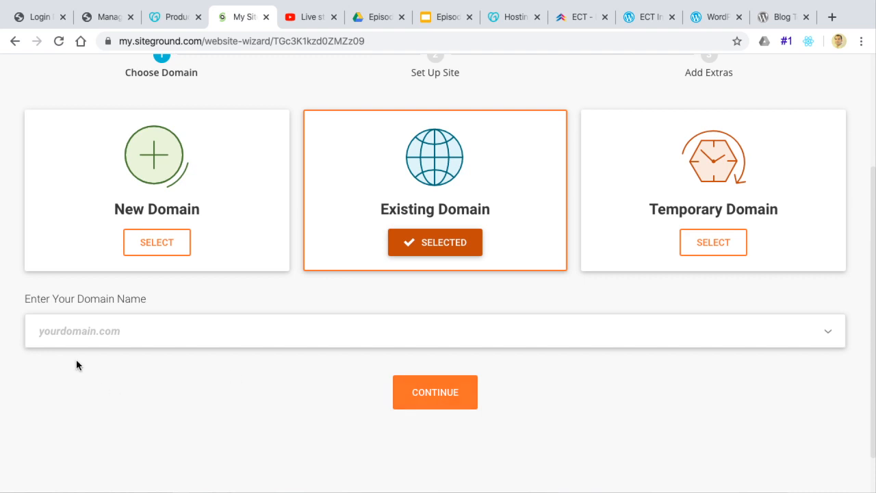
left_click(136, 334)
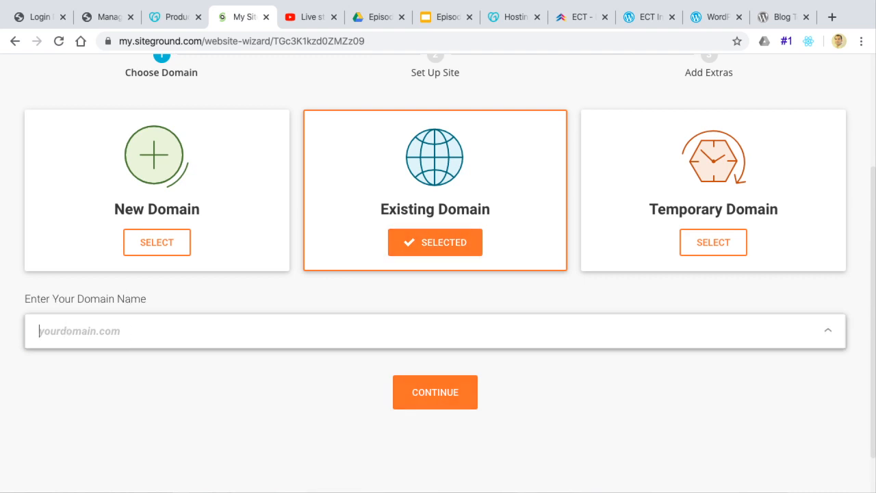
type("digital")
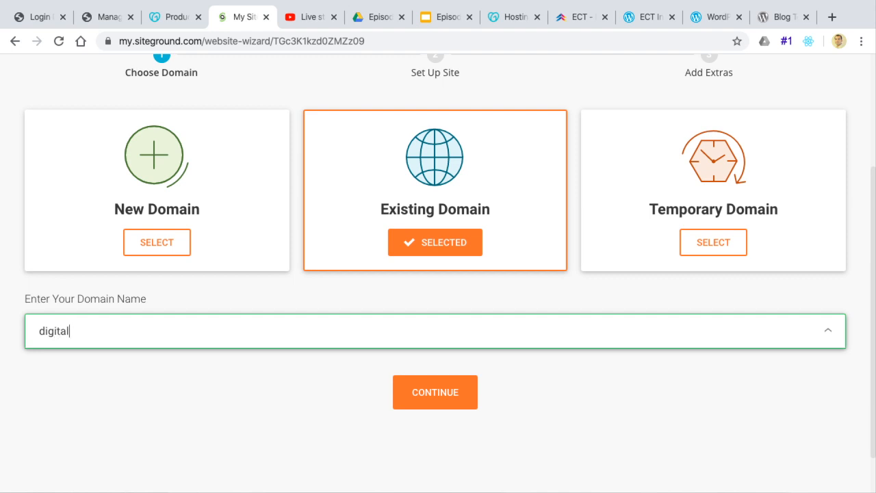
type("impulse.in")
Continue with digitalimpulse.in and read the warning that it's not registered in this account
left_click(444, 394)
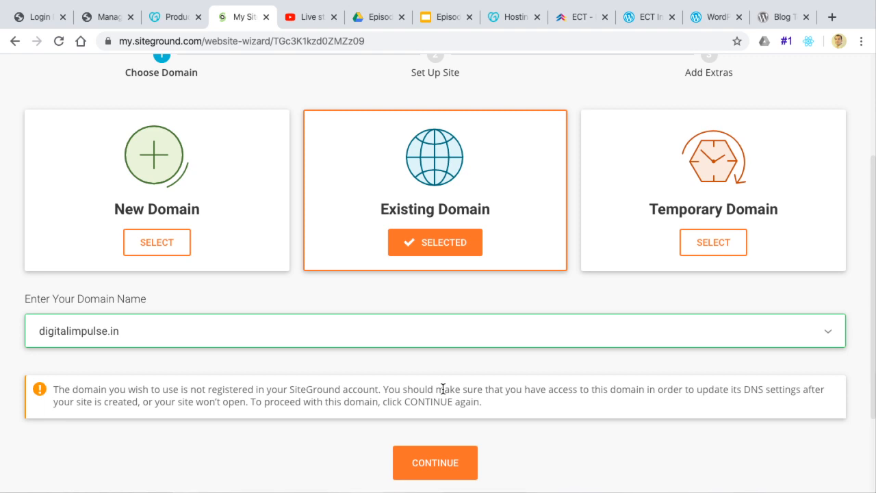
scroll(442, 389, "up", 5)
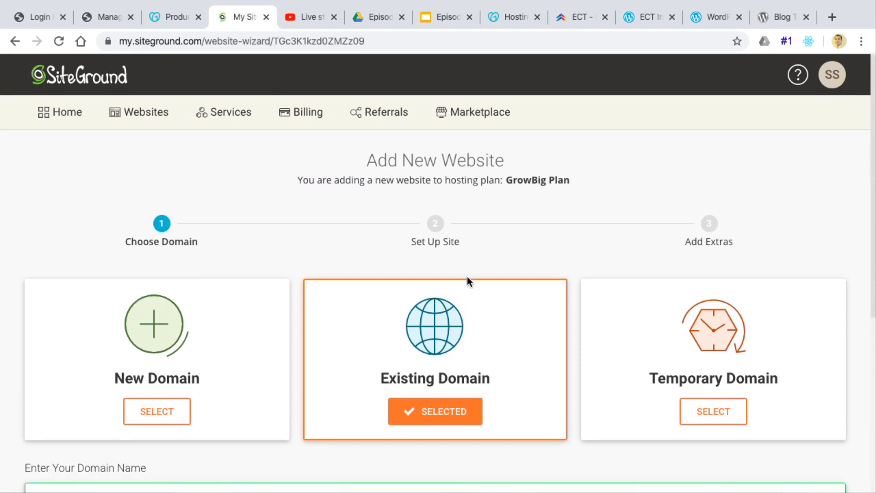
scroll(467, 280, "down", 2)
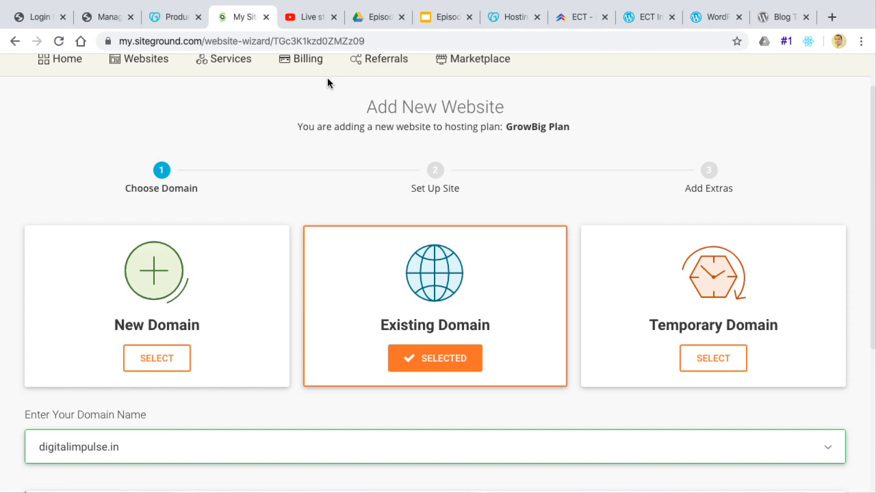
Load siteground.com in a new tab and open its WordPress Hosting plans
left_click(832, 17)
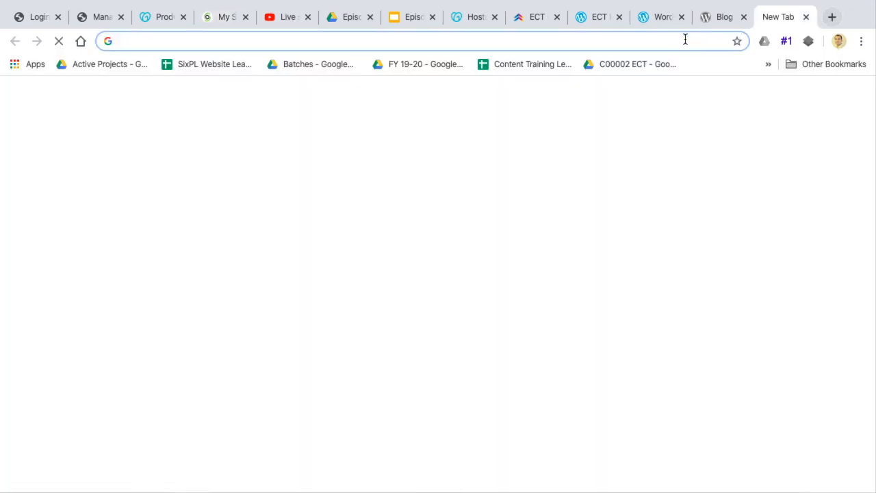
type("sitegr")
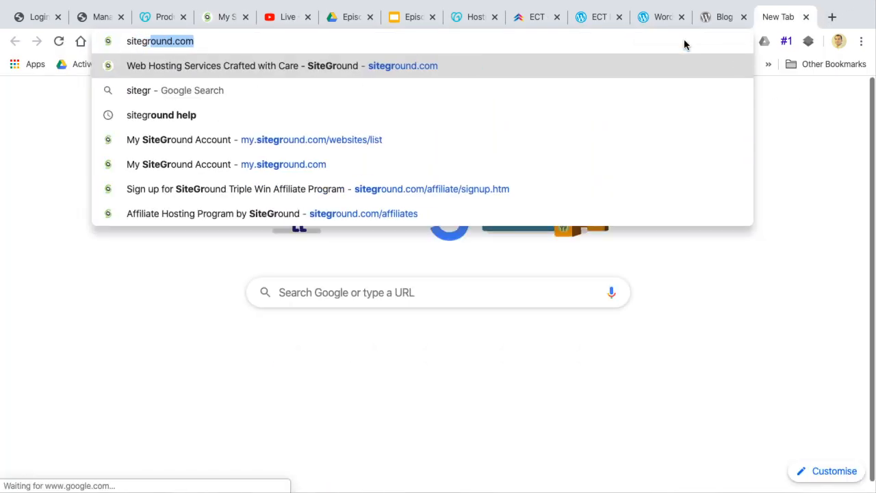
key("Return")
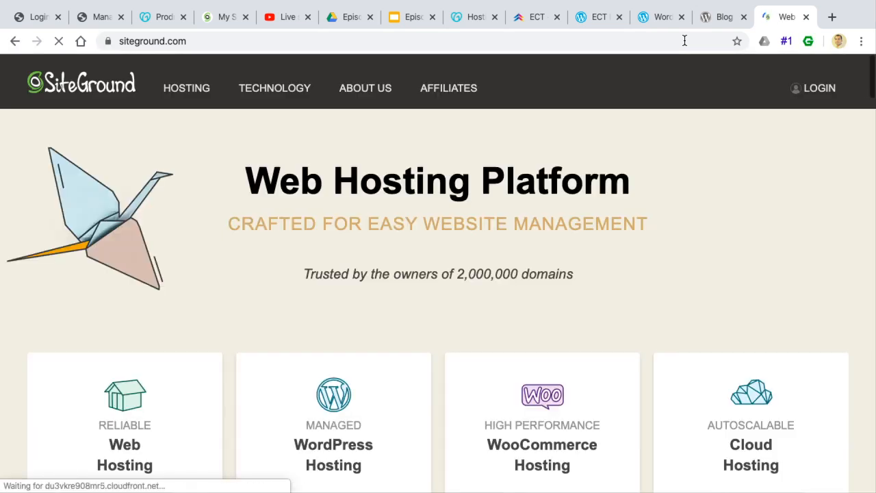
scroll(468, 335, "down", 5)
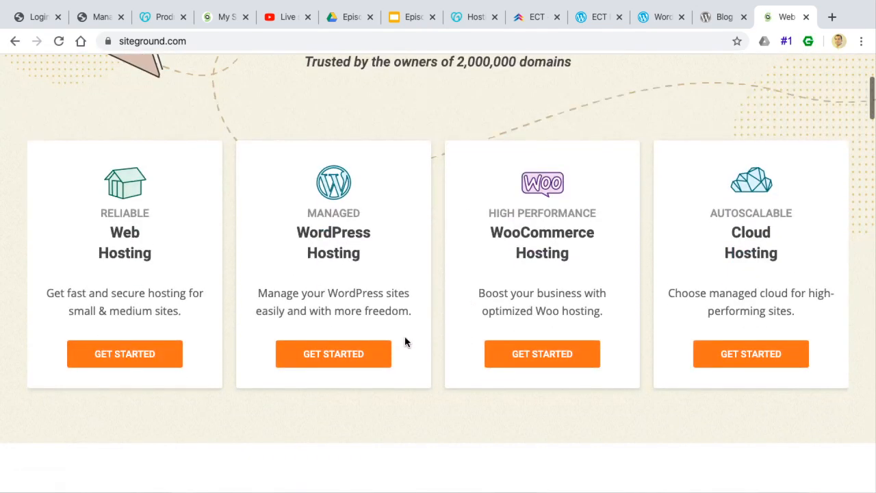
left_click(338, 359)
Highlight StartUp's single-website limit and GrowBig's Unlimited Websites and 20 GB Web Space
scroll(339, 360, "down", 5)
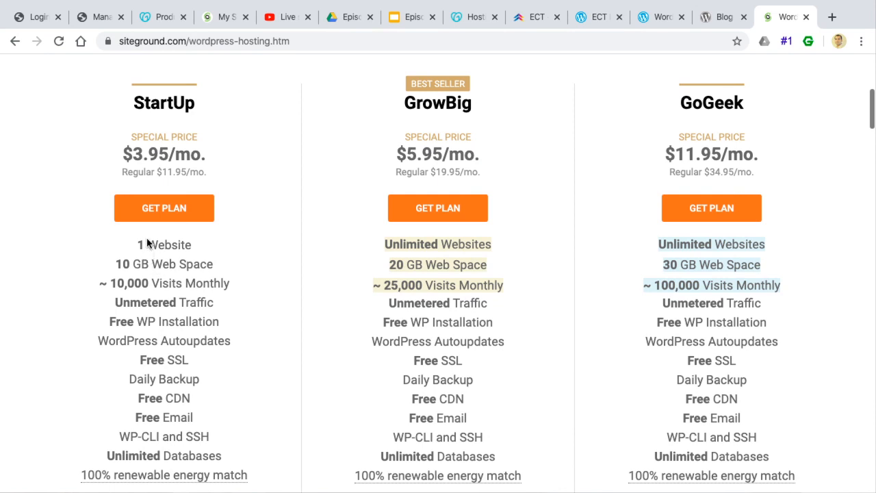
left_click_drag(144, 246, 179, 246)
left_click_drag(383, 245, 484, 245)
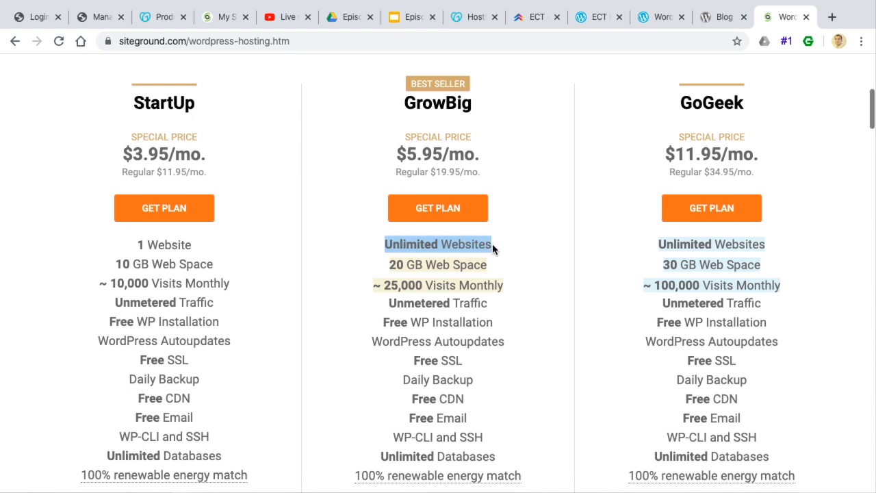
left_click(390, 263)
left_click_drag(390, 264, 485, 265)
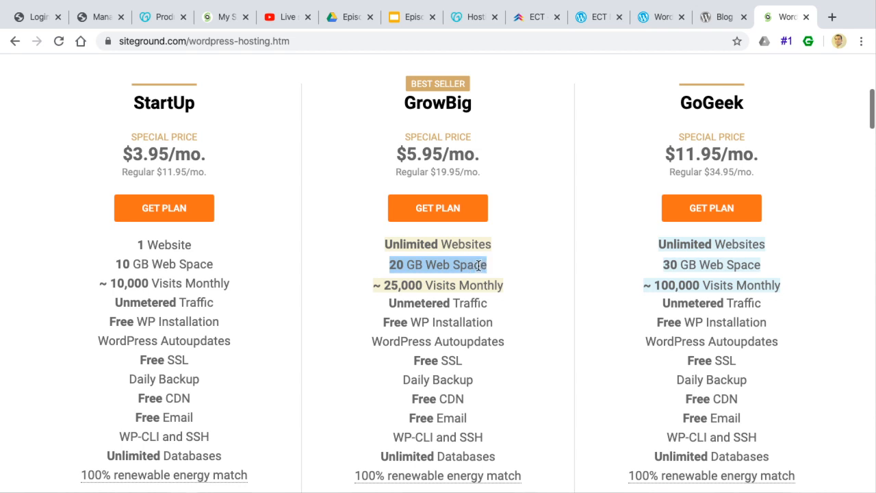
scroll(479, 265, "up", 1)
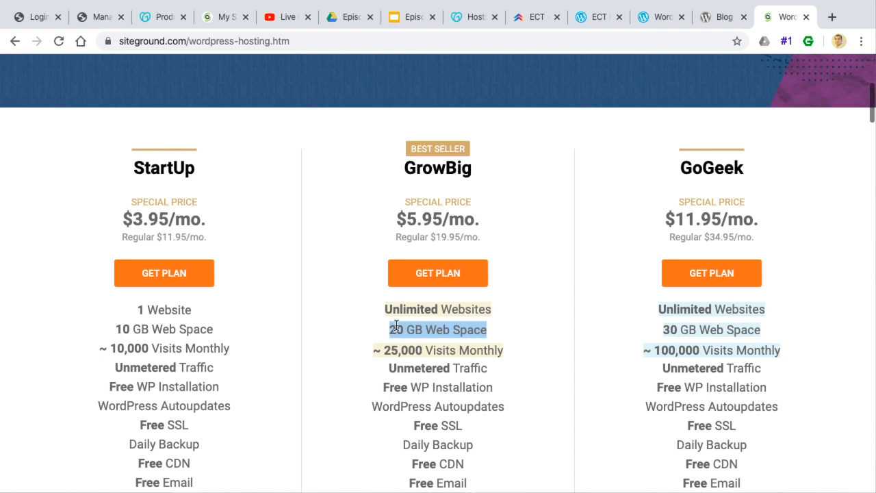
Back in the wizard, continue with digitalimpulse.in despite the unregistered-domain warning
left_click(227, 19)
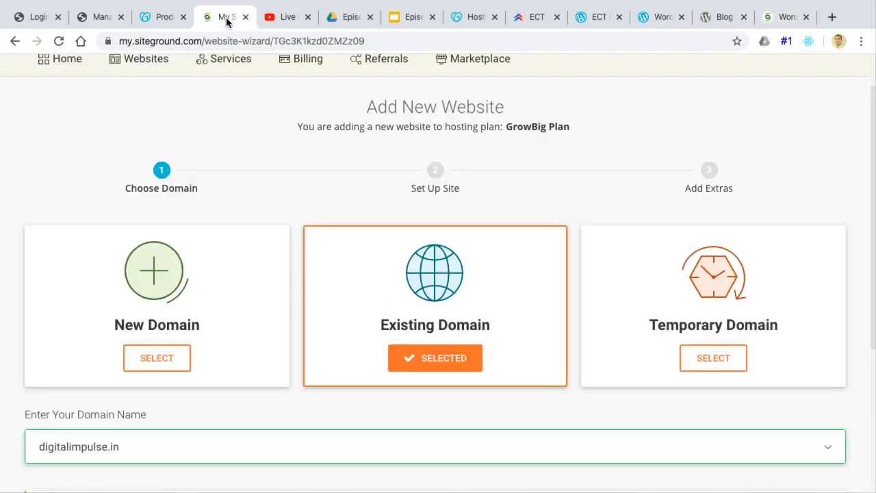
scroll(284, 342, "down", 3)
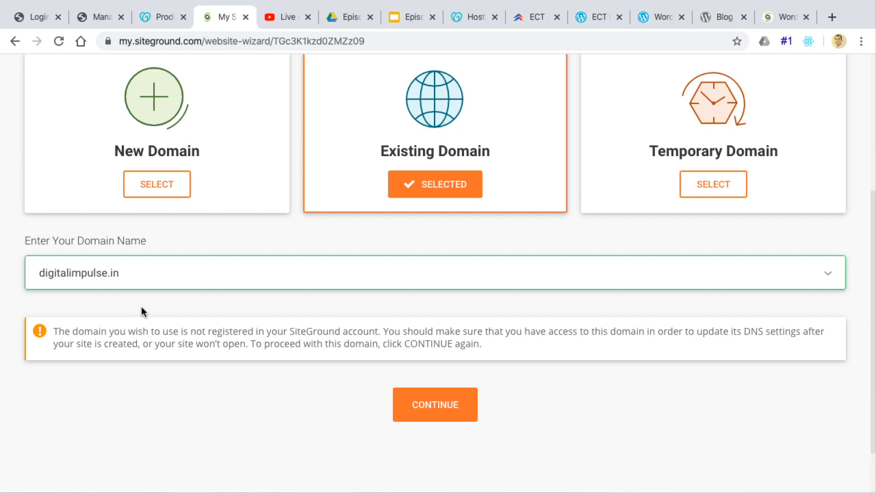
left_click(428, 406)
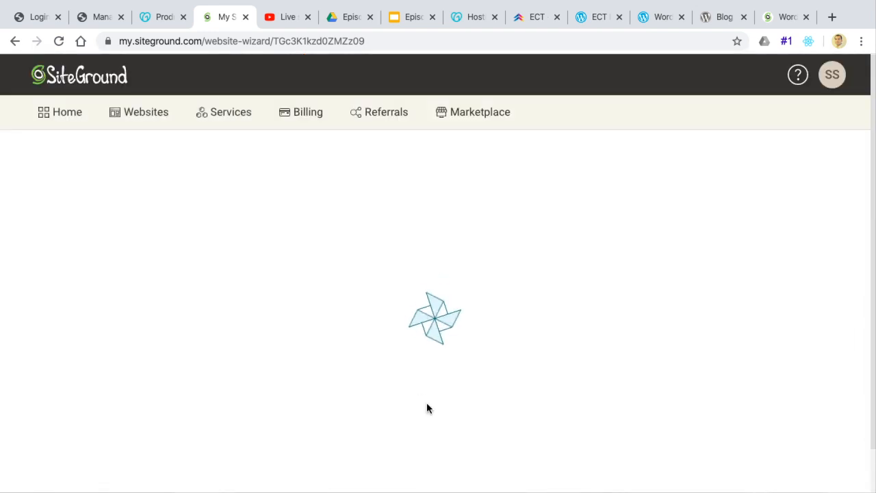
scroll(426, 408, "down", 2)
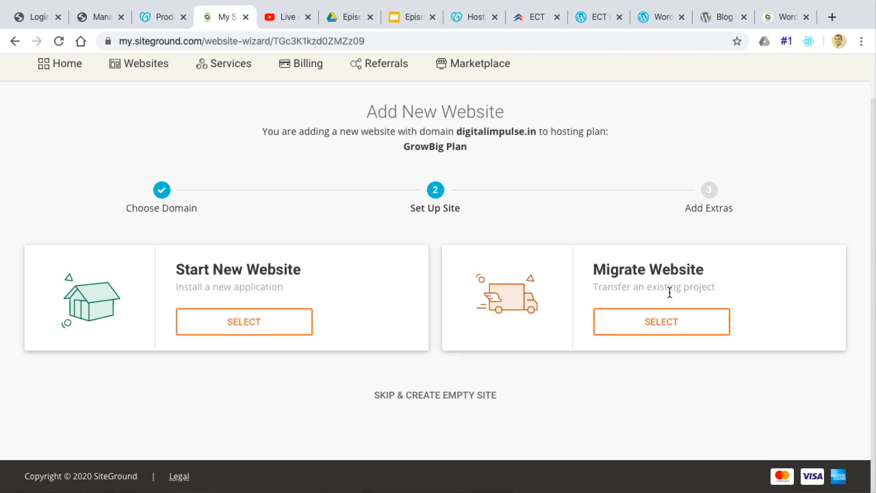
Select Start New Website and choose WordPress as the application for digitalimpulse.in
left_click(262, 321)
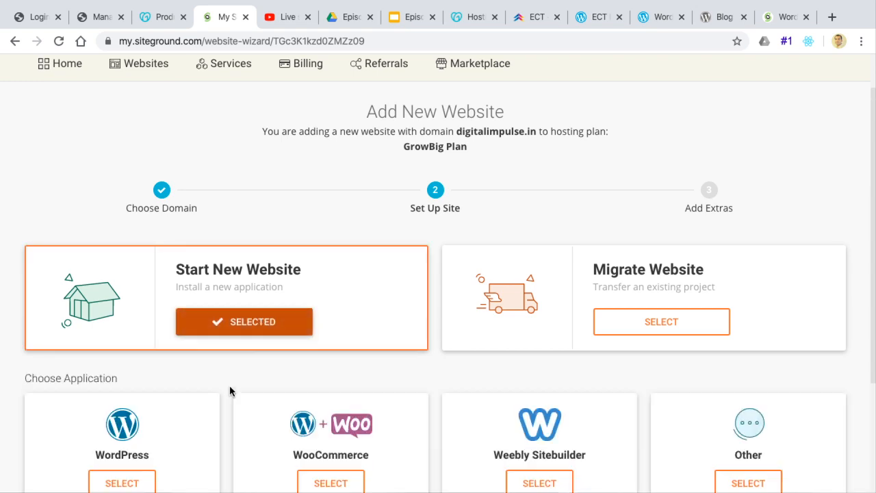
scroll(229, 387, "down", 1)
scroll(231, 392, "down", 3)
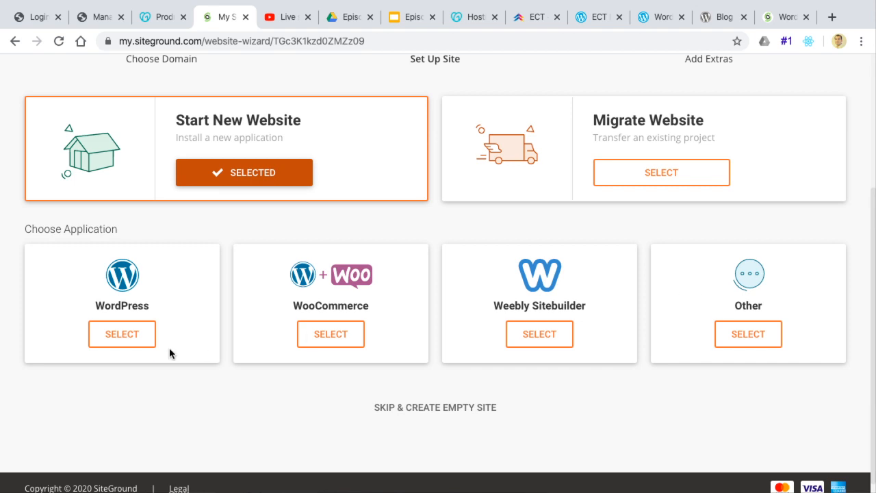
left_click(123, 335)
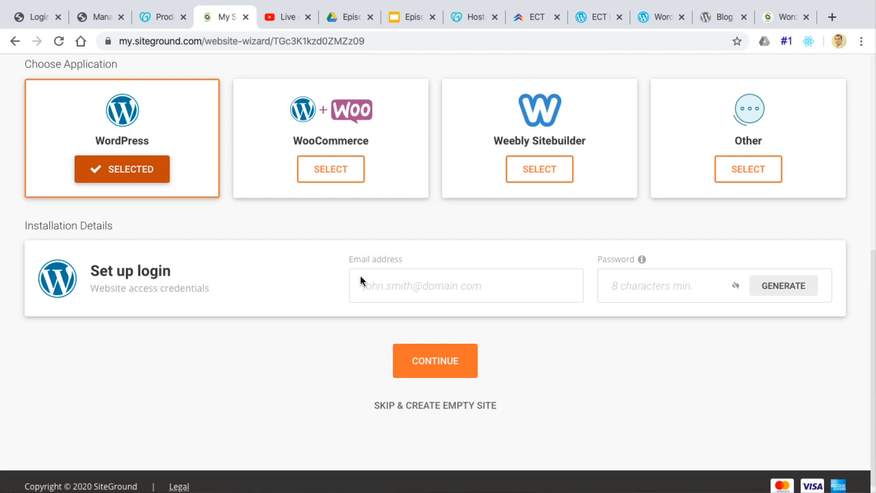
Enter the WordPress login e-mail and password, then continue to the Add Extras step
left_click(399, 277)
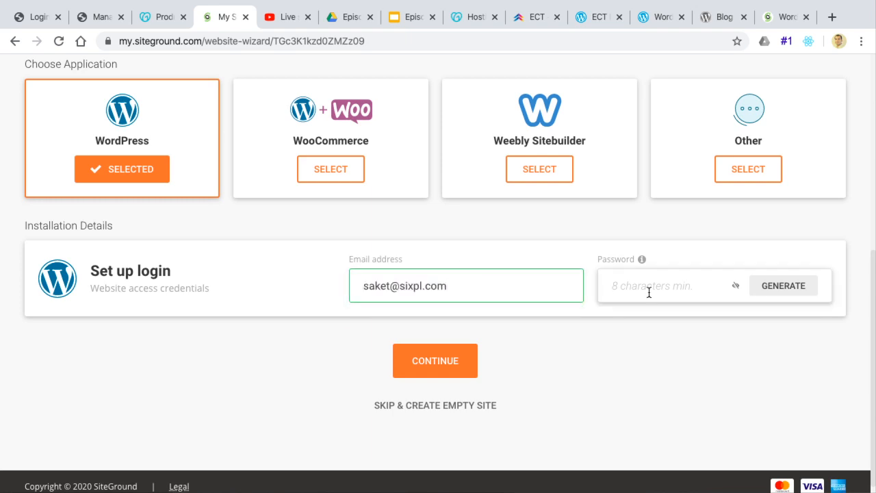
type("•••••")
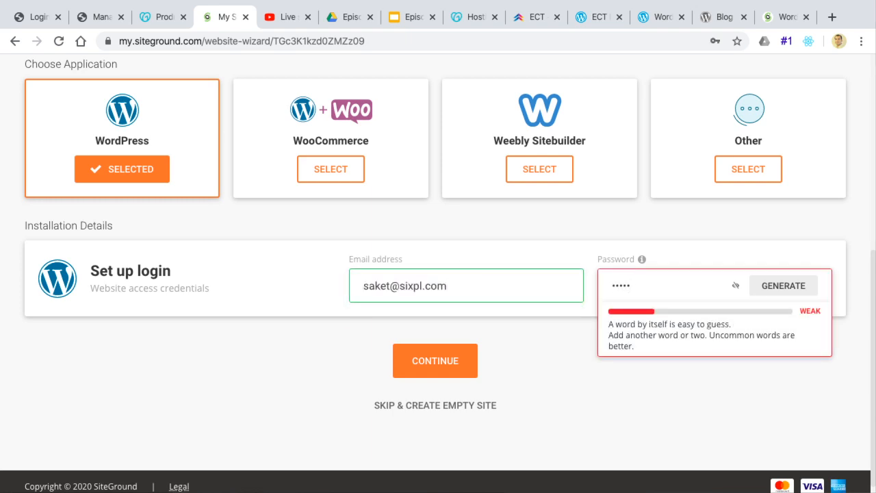
type("••••••")
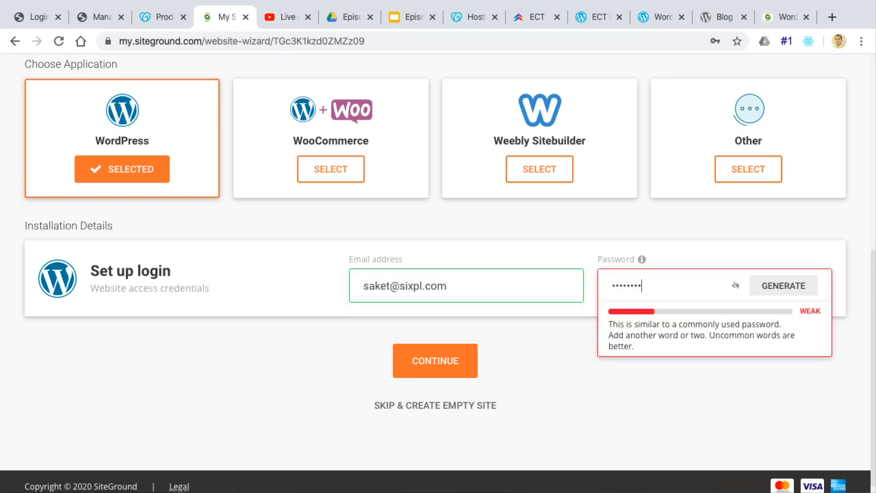
left_click(448, 362)
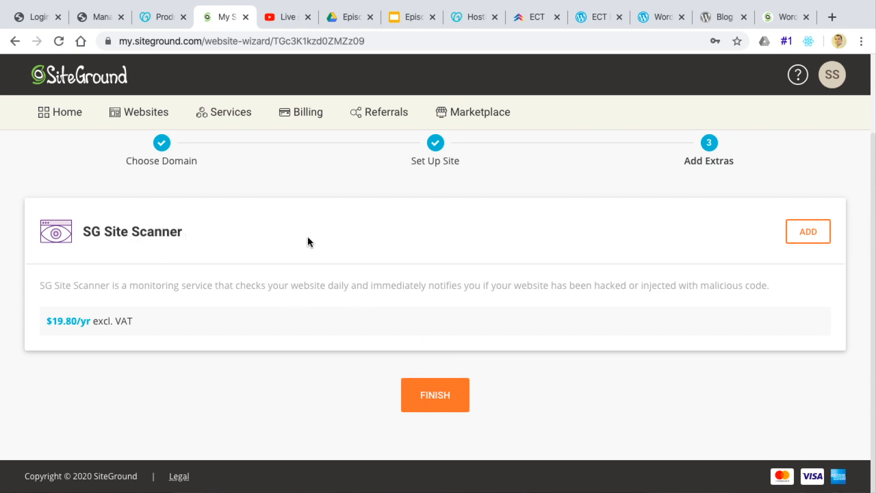
Skip the SG Site Scanner add-on and finish creating the digitalimpulse.in website
left_click(436, 395)
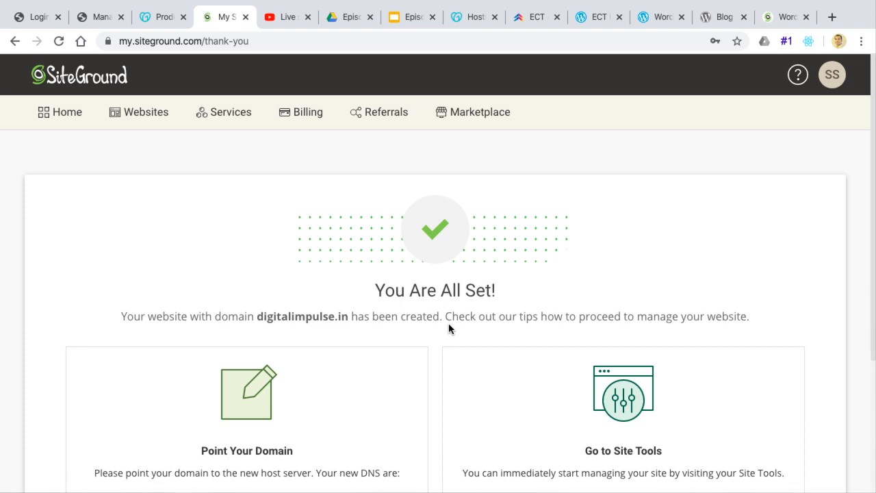
Review the new SiteGround DNS nameservers, then show slide 18, 'Steps to Create a WordPress Website'
scroll(448, 328, "down", 1)
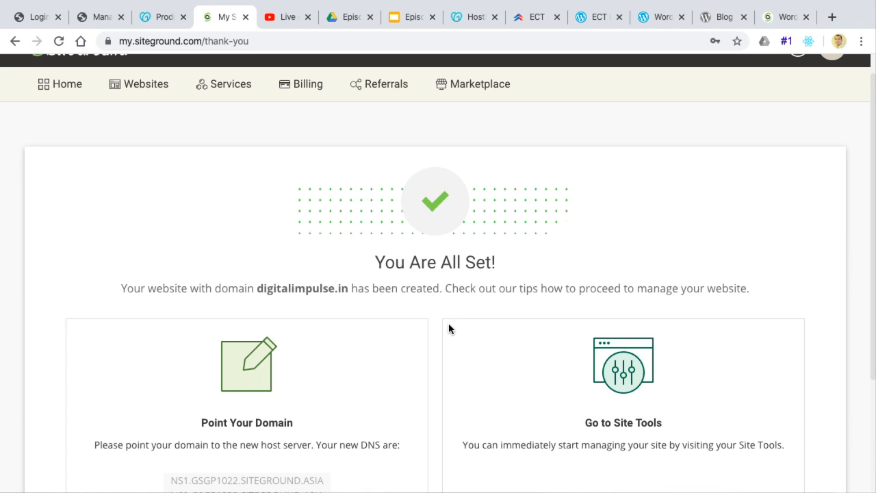
scroll(448, 325, "down", 2)
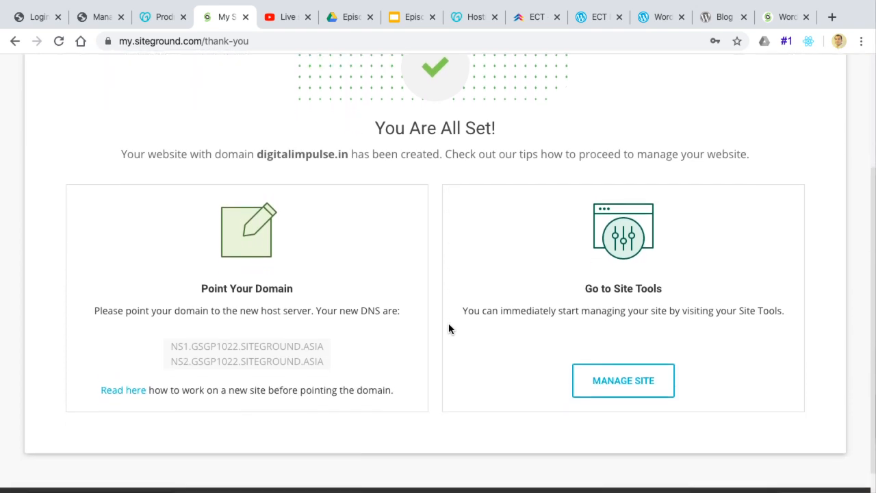
scroll(449, 325, "down", 1)
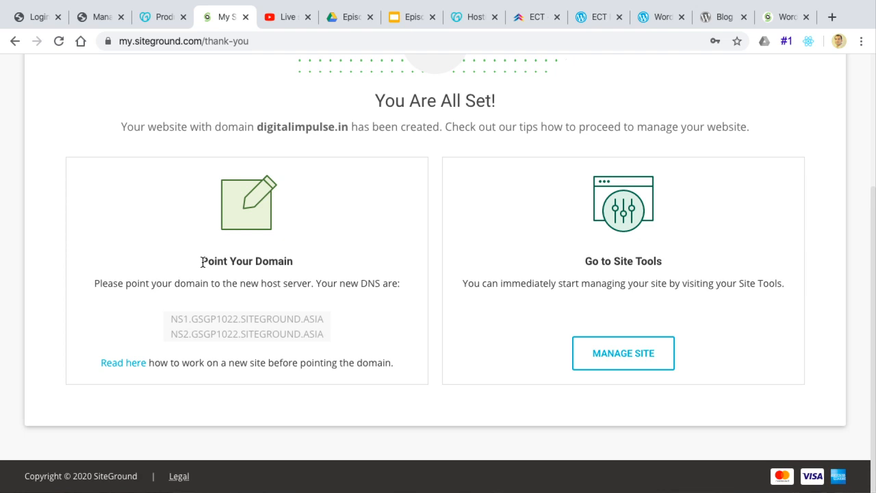
left_click(411, 16)
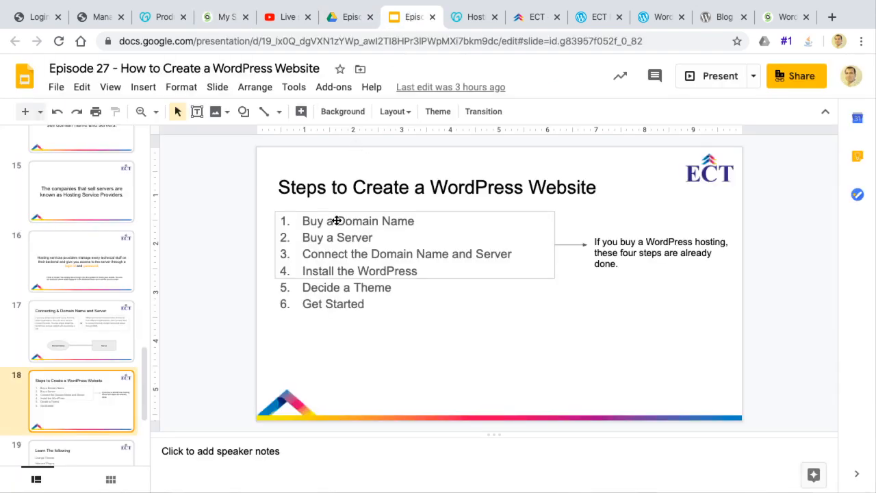
Show slide 17, 'Connecting & Domain Name and Server', then return to SiteGround's confirmation page
left_click(56, 327)
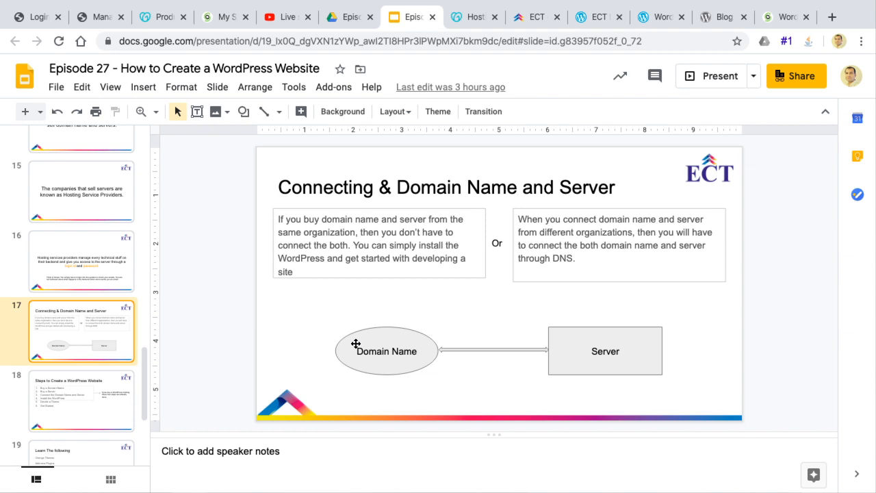
left_click(219, 25)
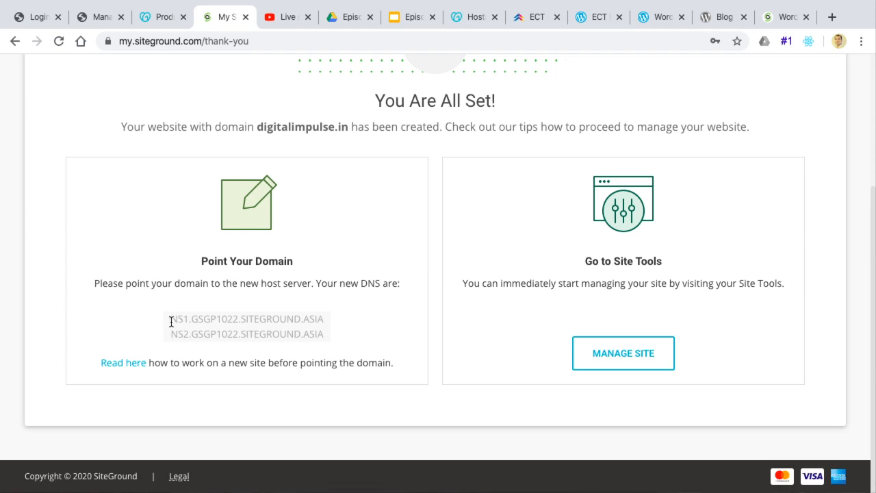
Select SiteGround's NS1 and NS2 nameservers, then return to Incyber's digitalimpulse.in management page
left_click_drag(171, 322, 326, 323)
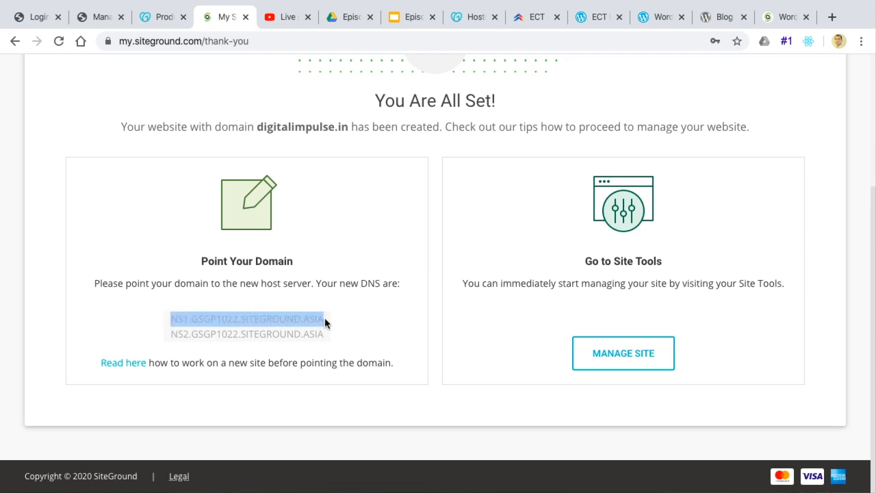
double_click(320, 332)
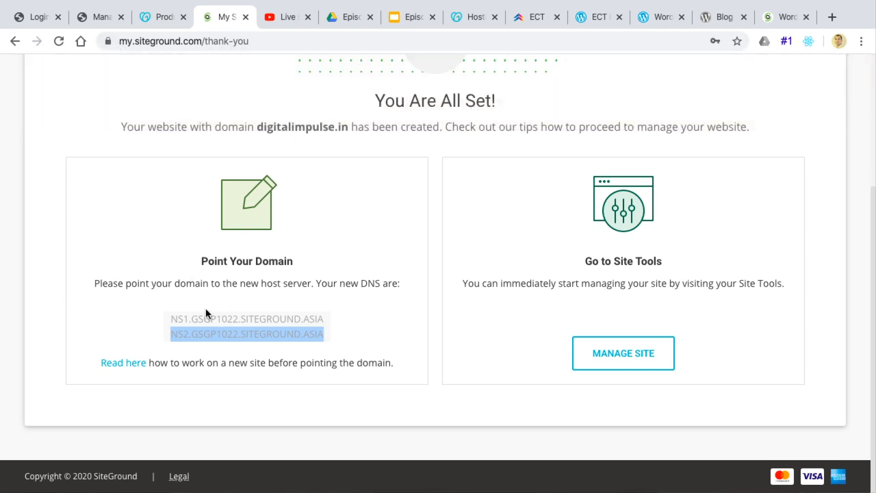
left_click(99, 17)
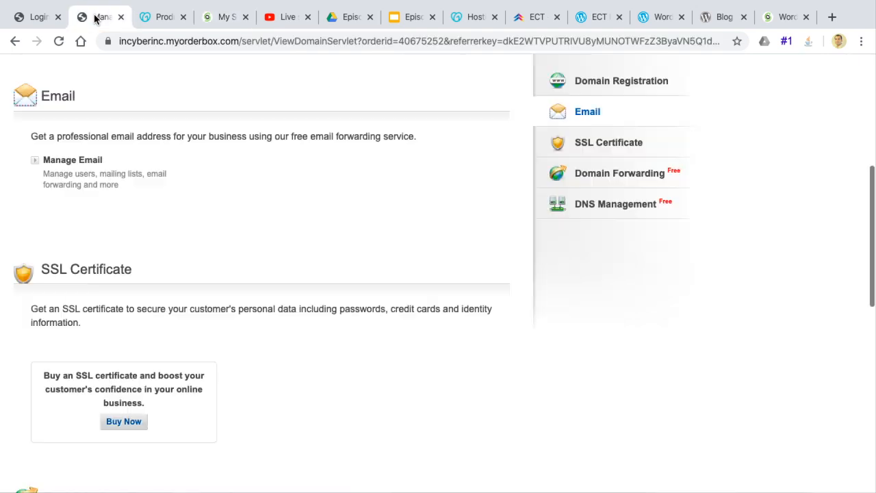
Open the Name Servers dialog for digitalimpulse.in and recheck SiteGround's nameserver list
scroll(164, 199, "up", 5)
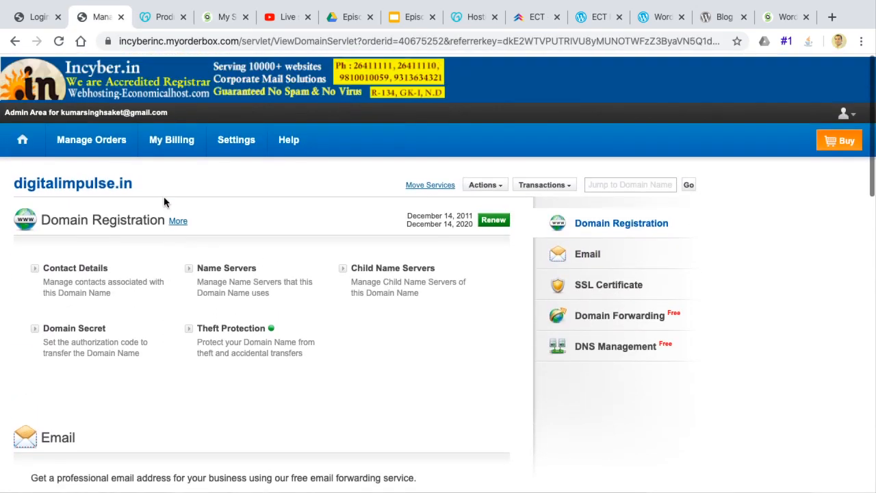
left_click(221, 267)
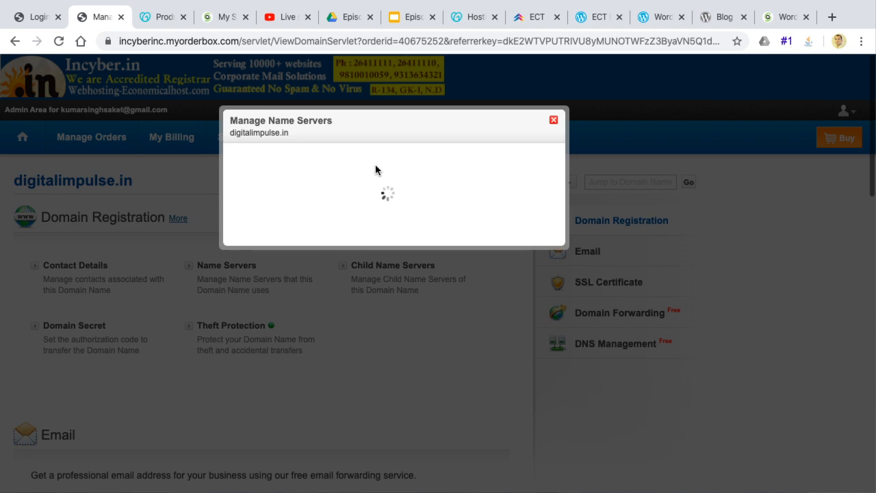
left_click(220, 18)
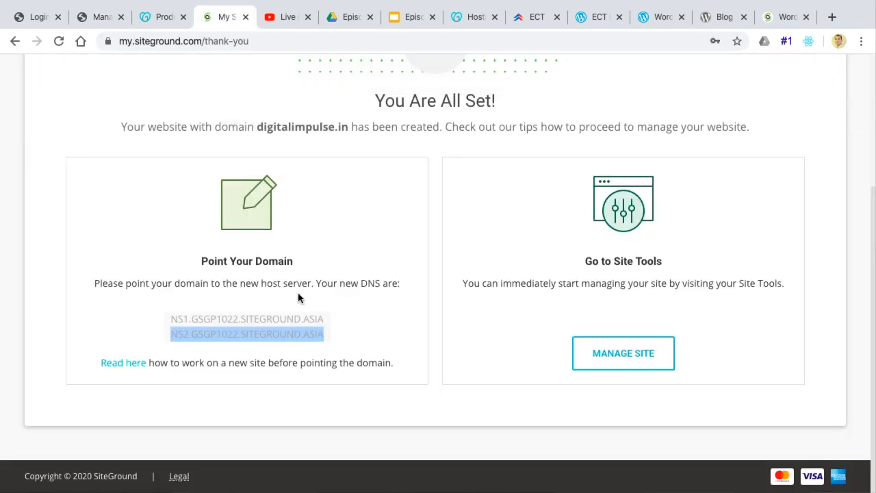
left_click(174, 321)
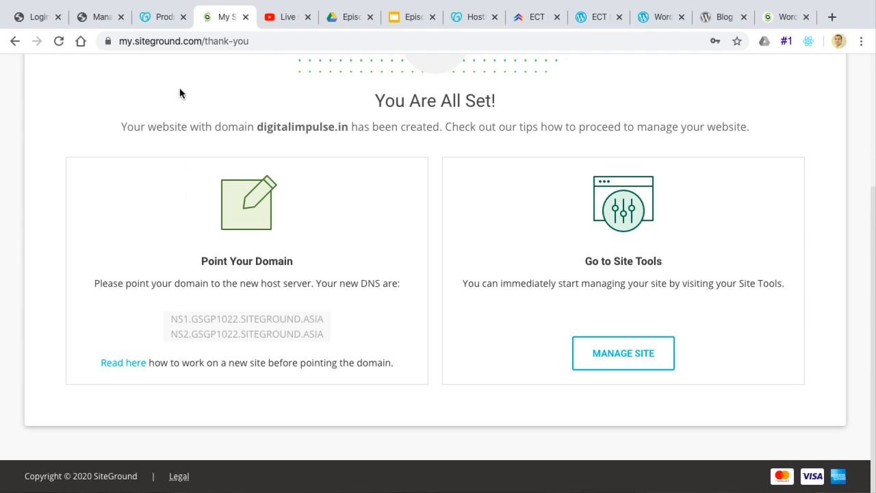
Close the stalled Name Servers dialog, reopen it, then move to the GoDaddy products list
left_click(157, 17)
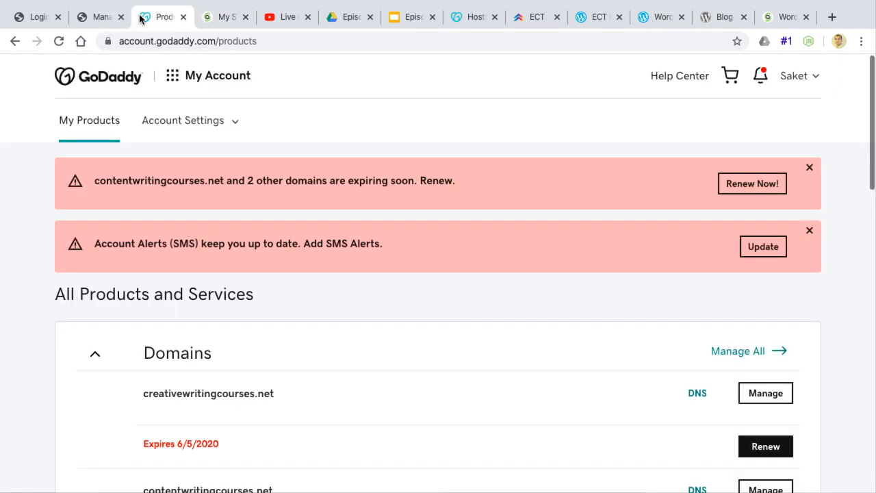
left_click(98, 17)
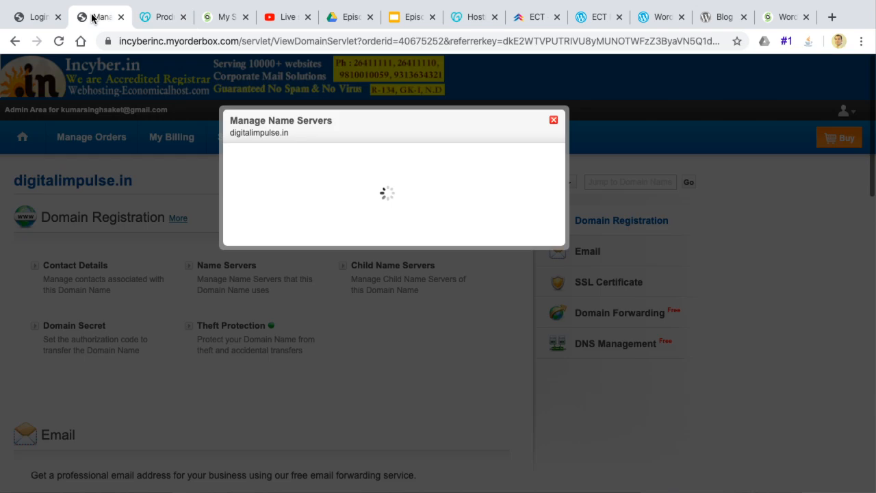
left_click(554, 120)
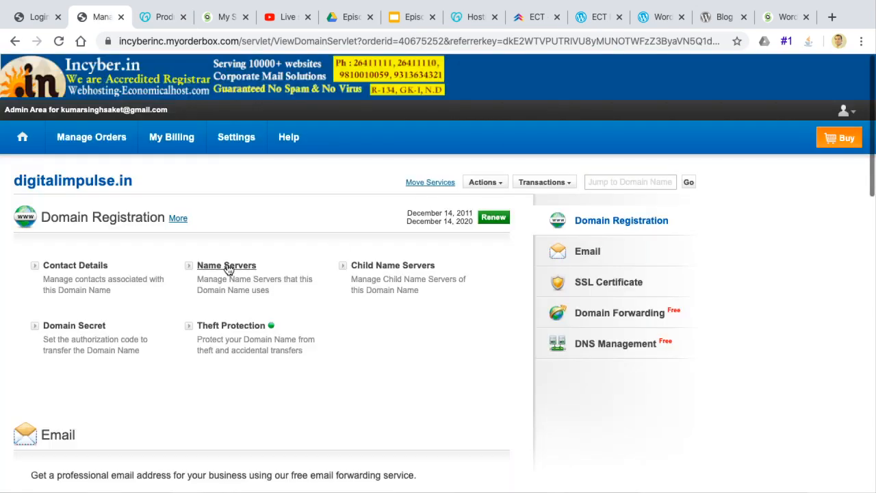
left_click(227, 266)
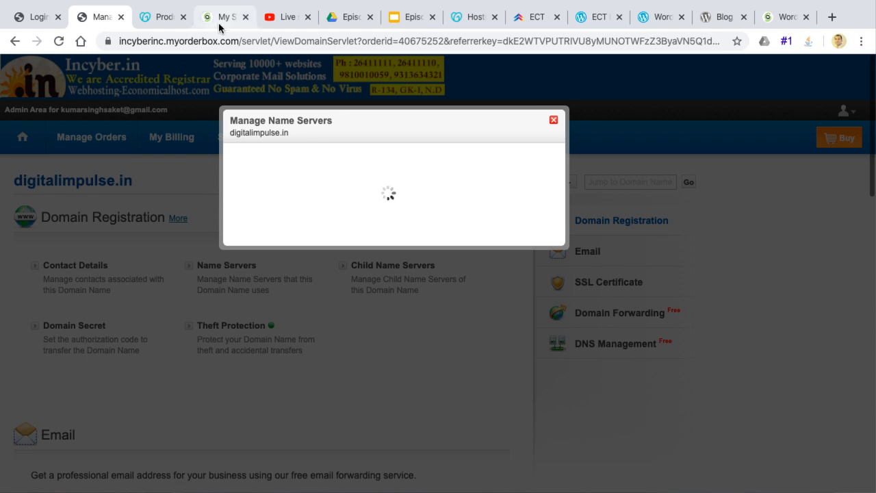
left_click(159, 21)
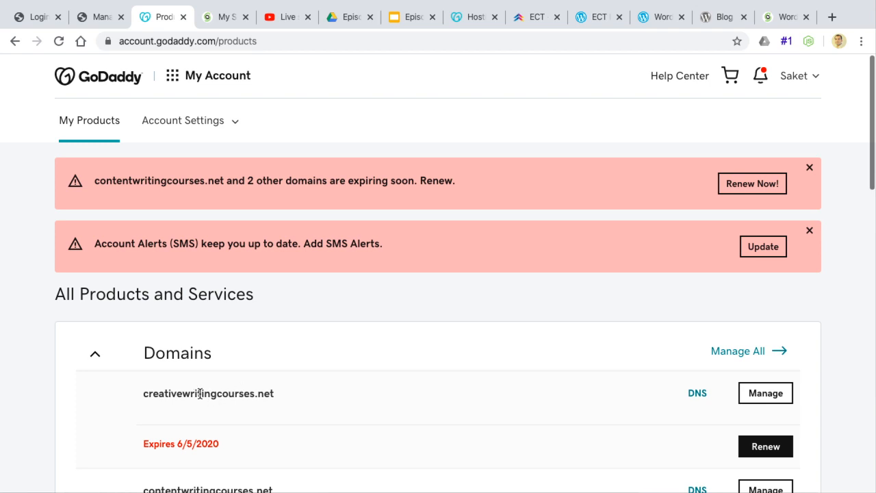
Open the creativewritingcourses.net nameserver editor showing dns1/dns2.namecheaphosting.com, comparing with SiteGround's nameservers
left_click(696, 394)
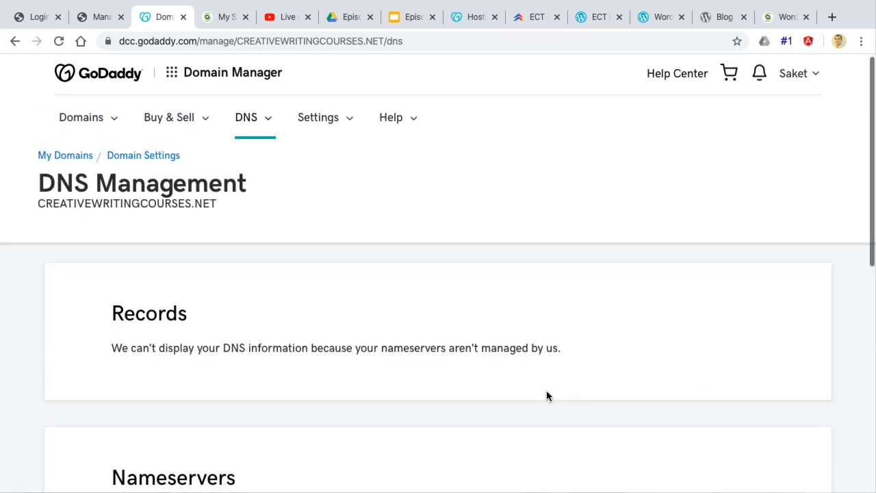
scroll(545, 394, "down", 5)
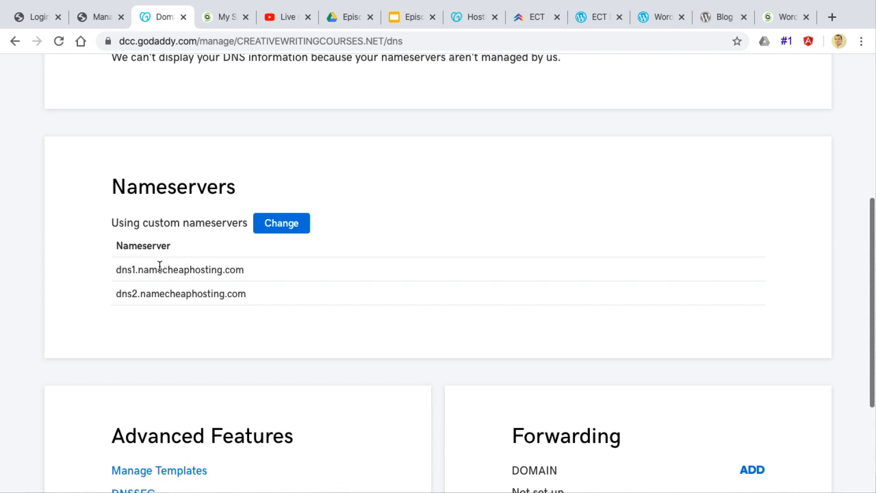
left_click(286, 227)
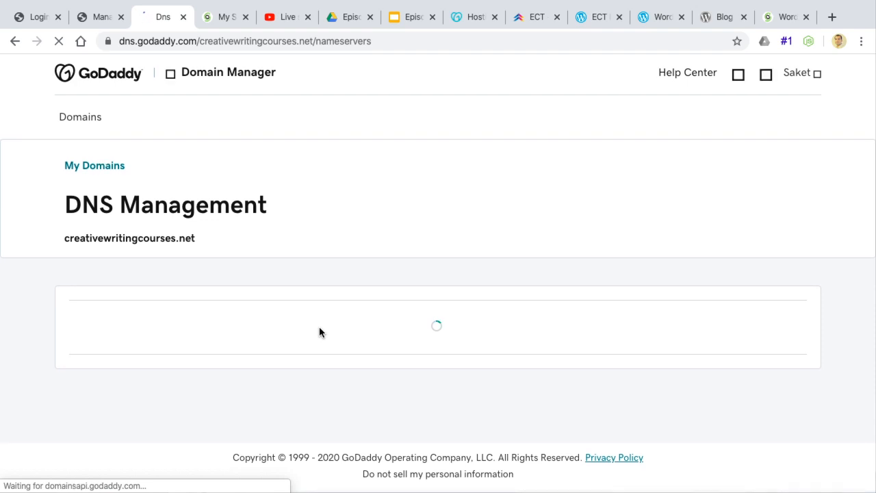
key("ctrl+Tab")
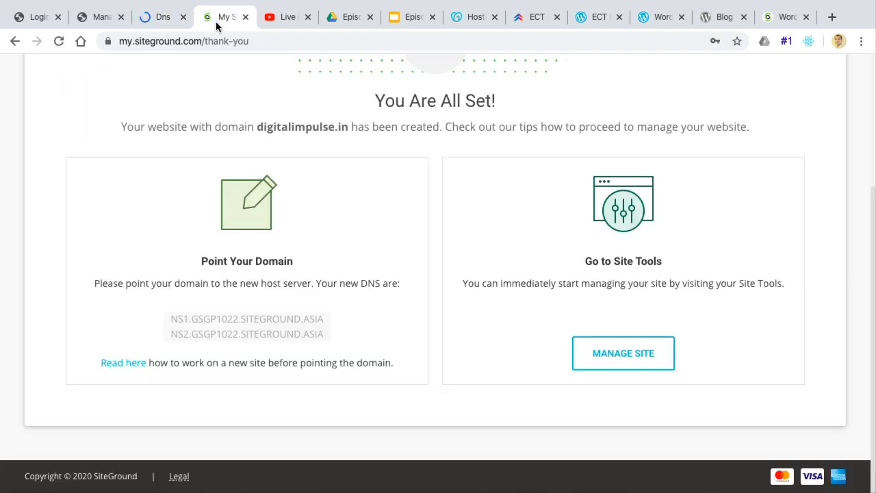
key("ctrl+shift+Tab")
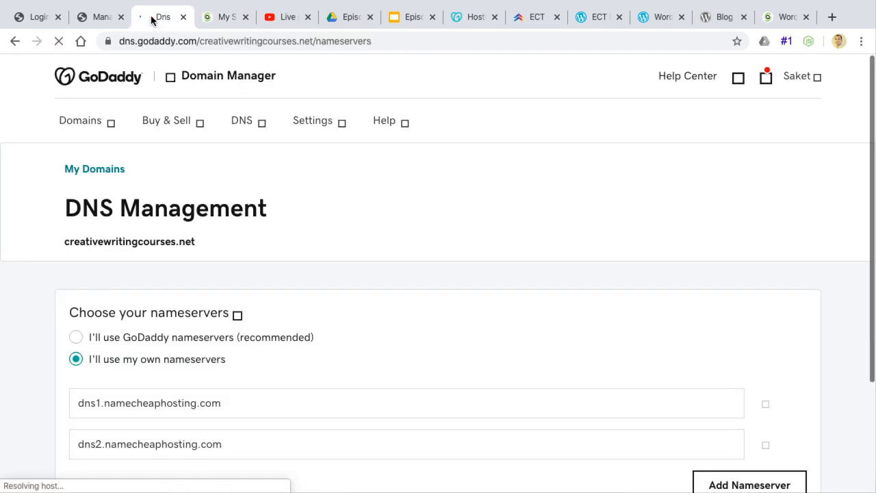
scroll(164, 412, "down", 3)
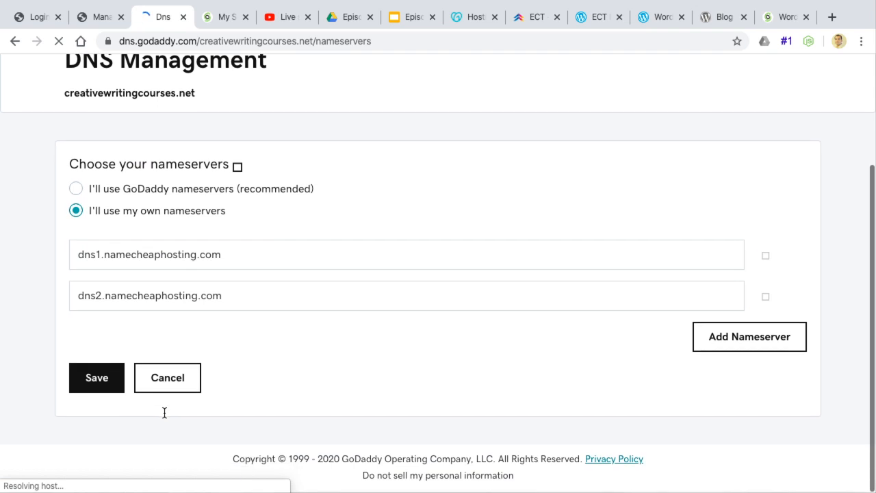
left_click(134, 265)
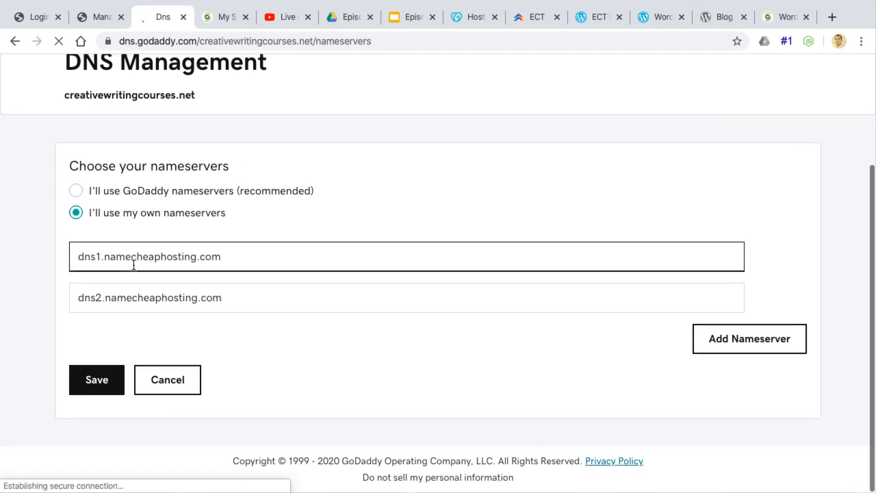
left_click(98, 17)
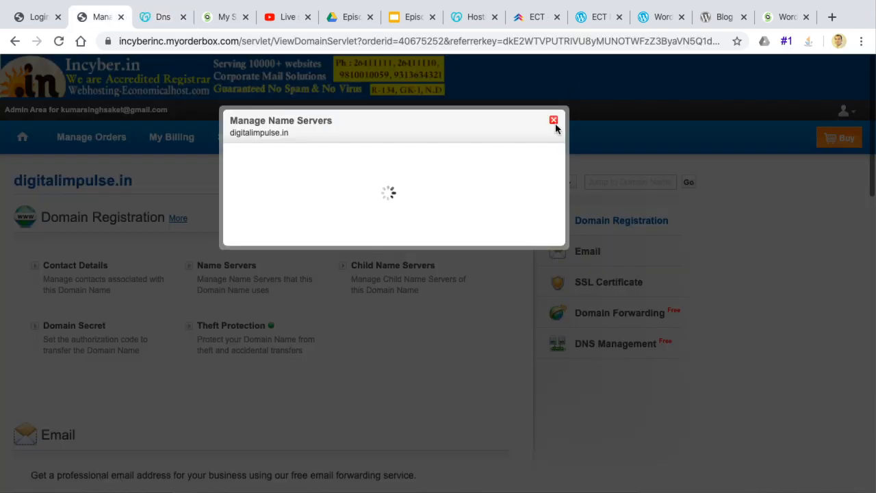
Close the stalled dialog, reload, and log back into the Incyber account with saved credentials
left_click(554, 121)
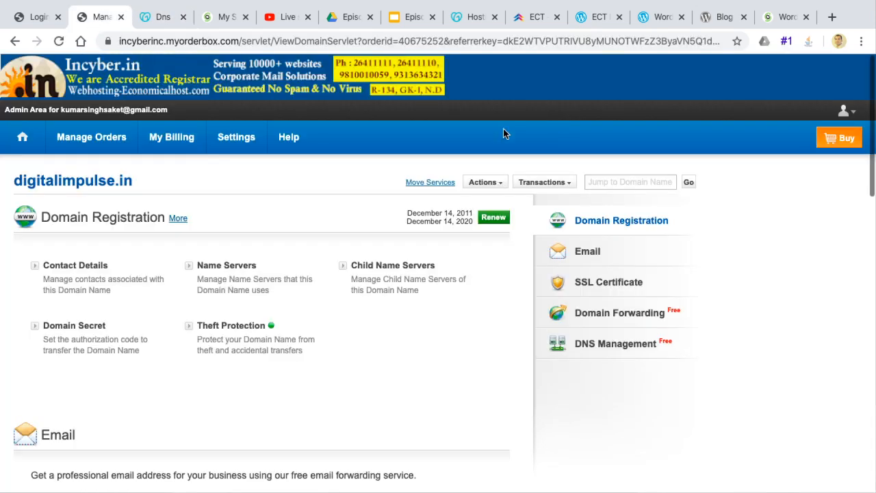
left_click(59, 42)
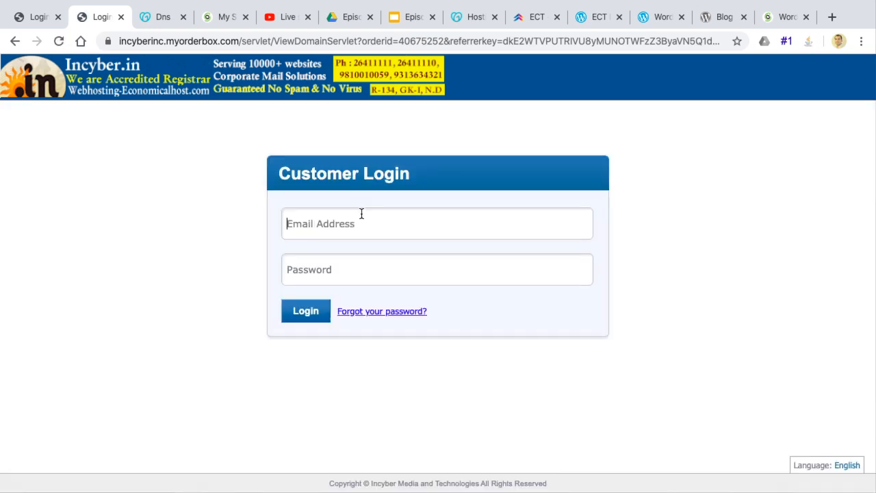
left_click(350, 230)
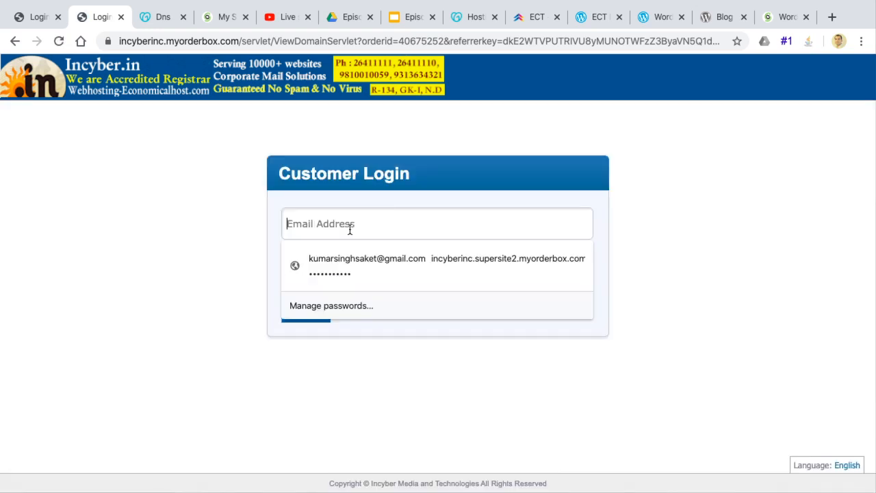
left_click(367, 265)
type("•••••••••")
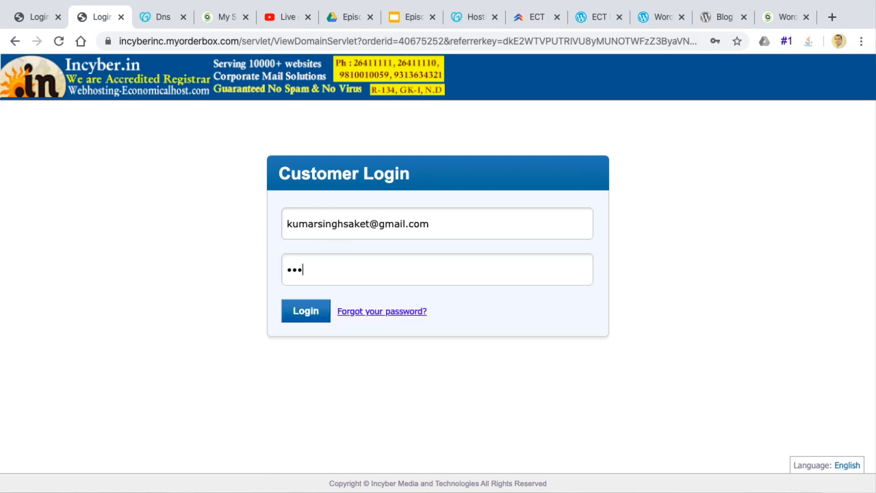
type("••")
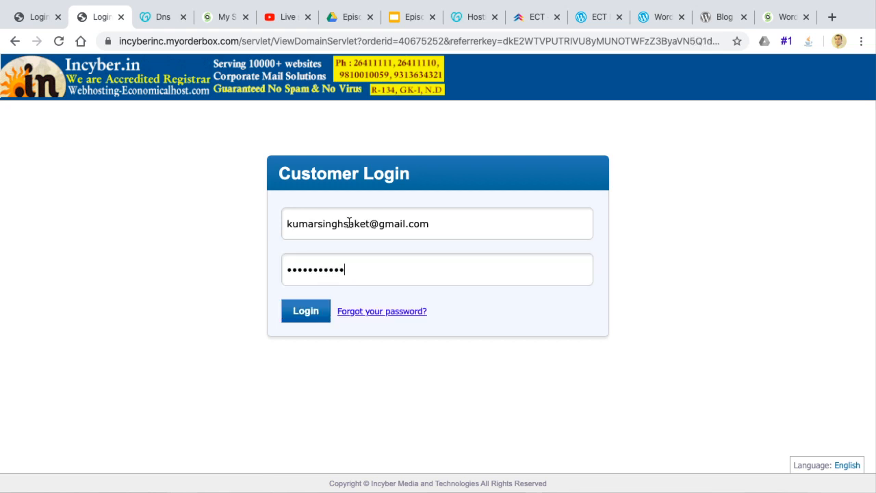
left_click(310, 318)
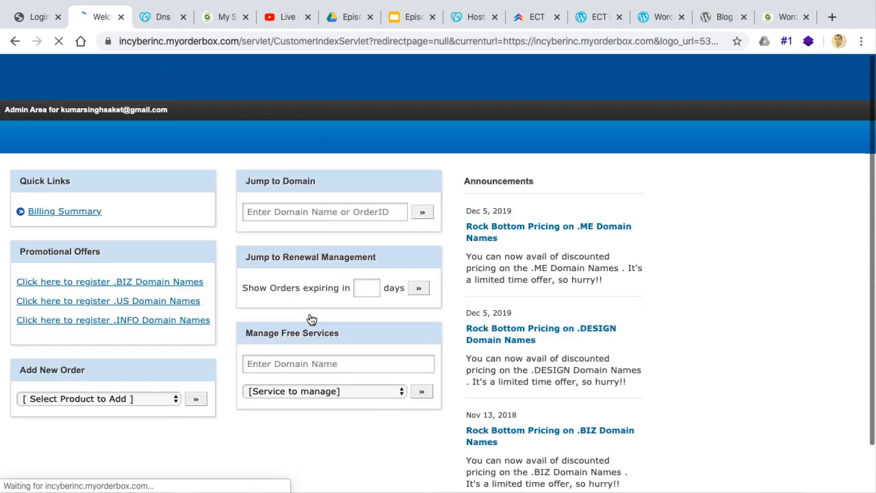
Open digitalimpulse.in from Manage Orders > List/Search Orders
mouse_move(87, 138)
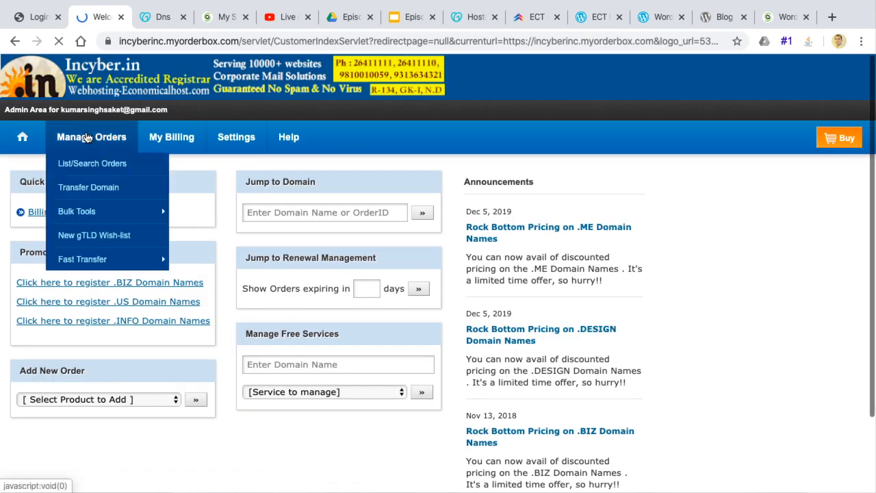
left_click(80, 170)
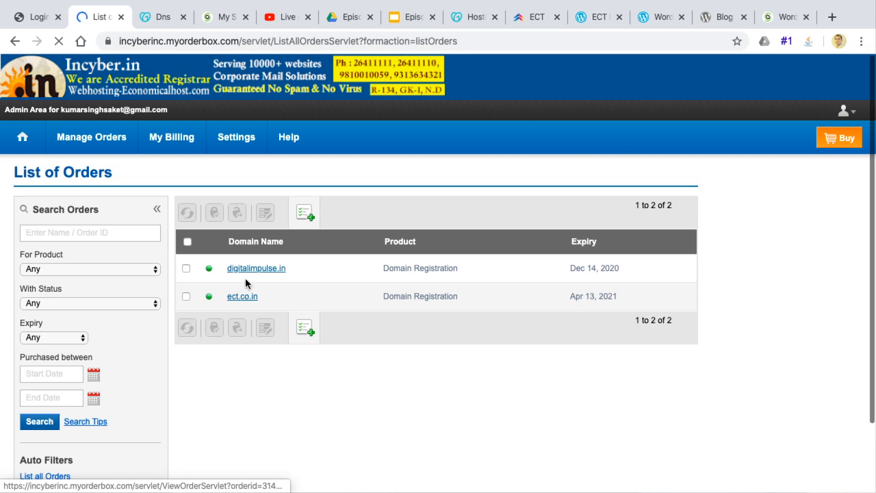
left_click(245, 271)
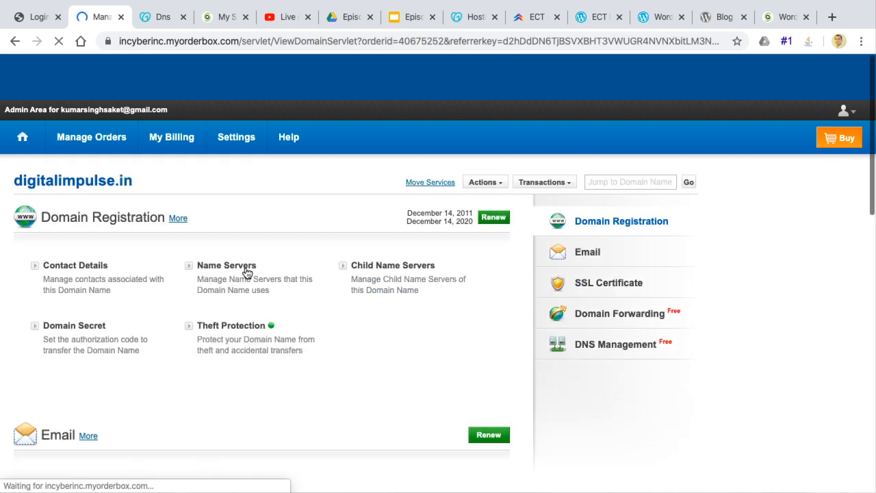
scroll(245, 274, "down", 3)
scroll(233, 119, "up", 3)
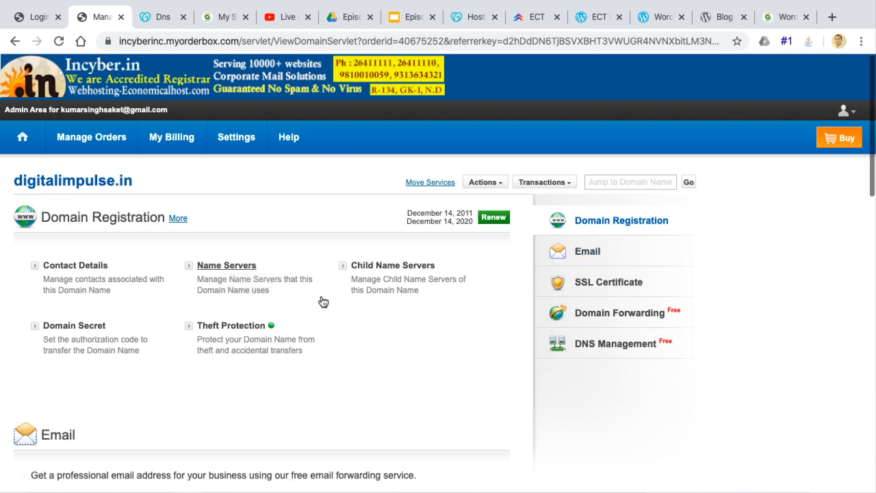
Set Name Server 1 to NS1.GSGP1022.SITEGROUND.ASIA, copied from SiteGround
left_click(228, 267)
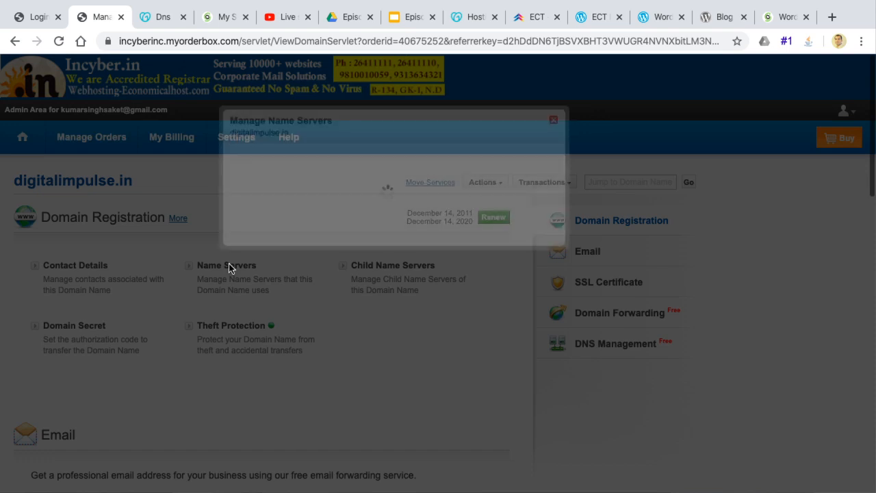
left_click(214, 18)
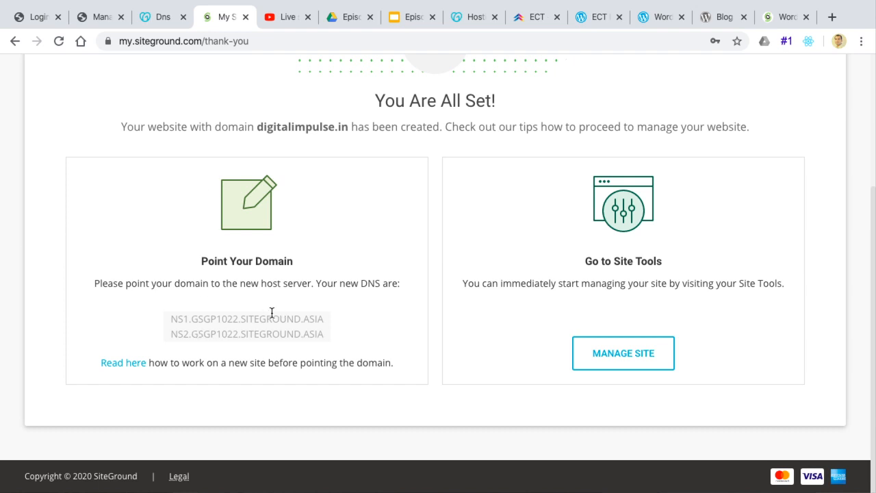
left_click_drag(172, 319, 326, 319)
key("super+c")
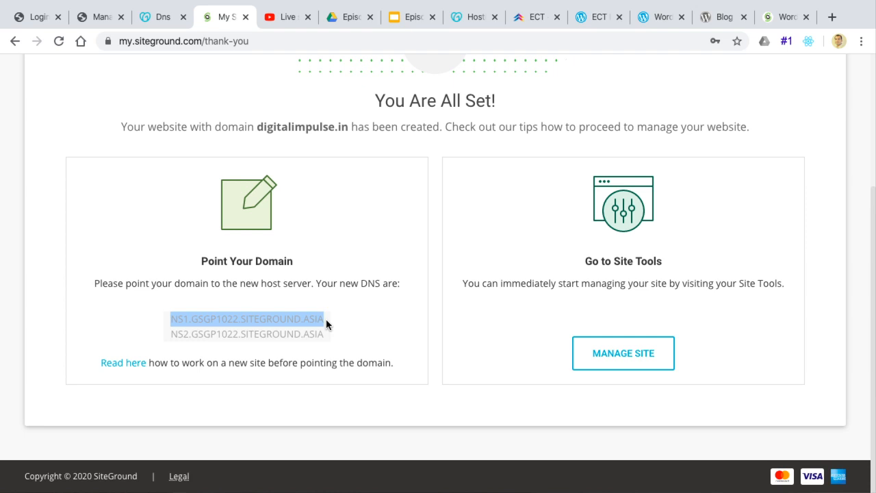
left_click(157, 18)
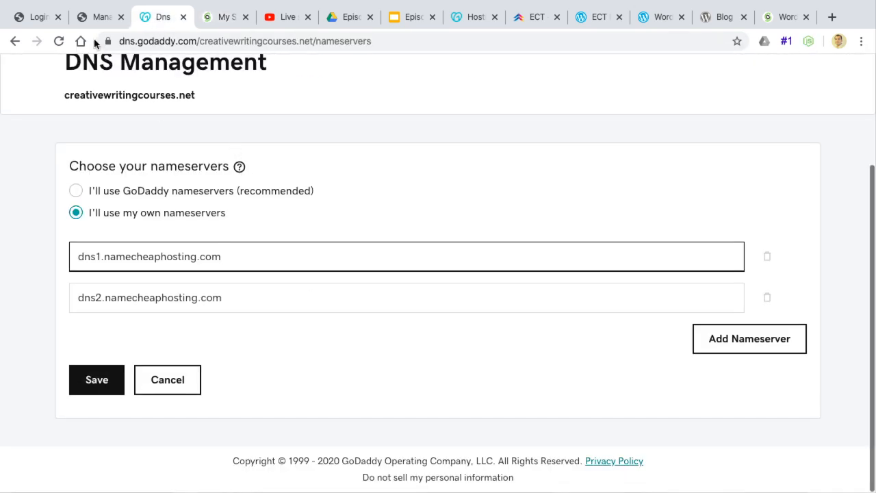
left_click(98, 17)
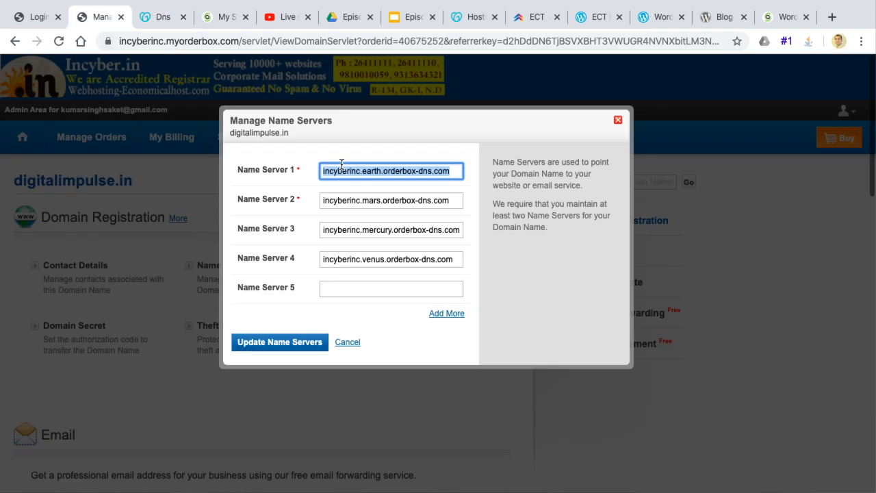
key("BackSpace")
key("super+v")
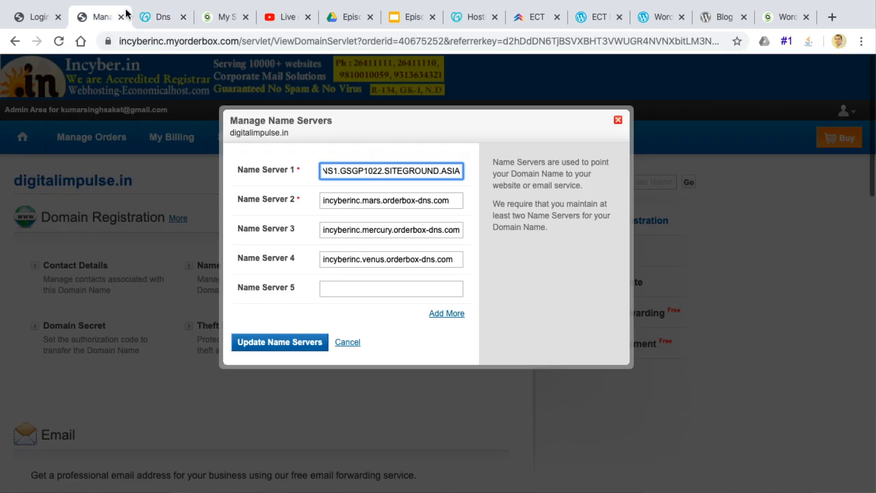
Replace Name Server 2 with NS2.GSGP1022.SITEGROUND.ASIA, copied from SiteGround
left_click(223, 17)
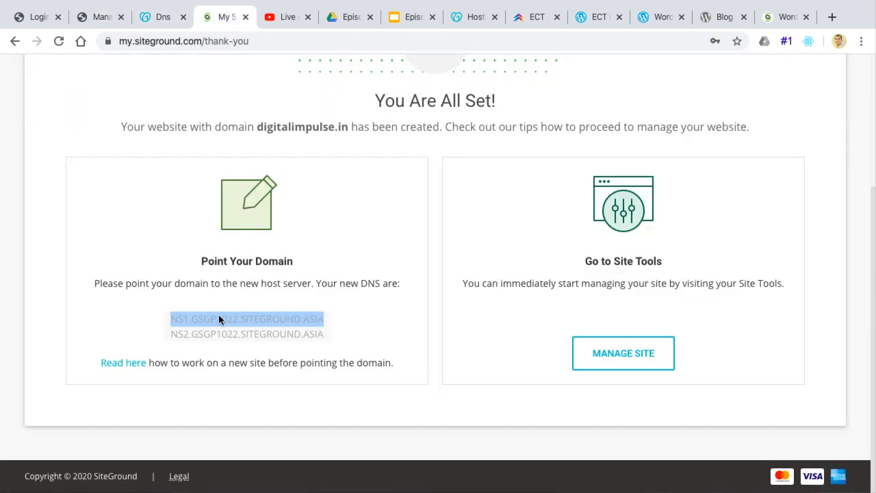
left_click_drag(173, 335, 325, 340)
key("ctrl+c")
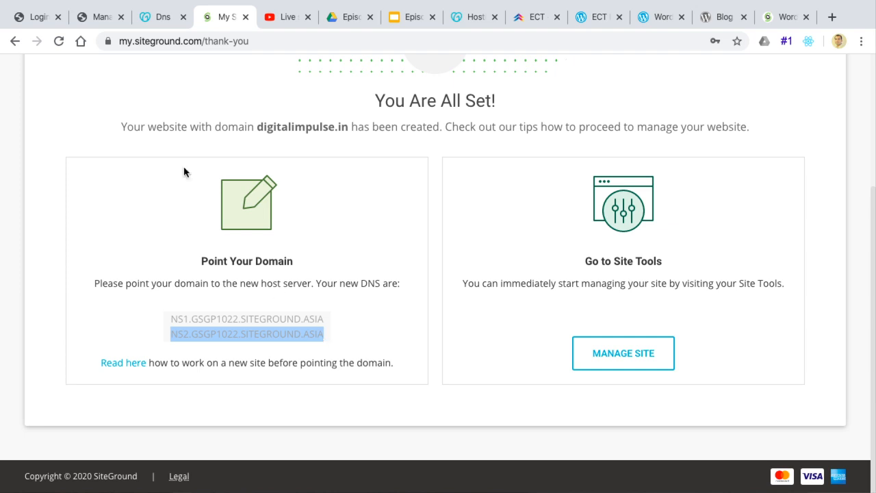
left_click(87, 18)
triple_click(384, 199)
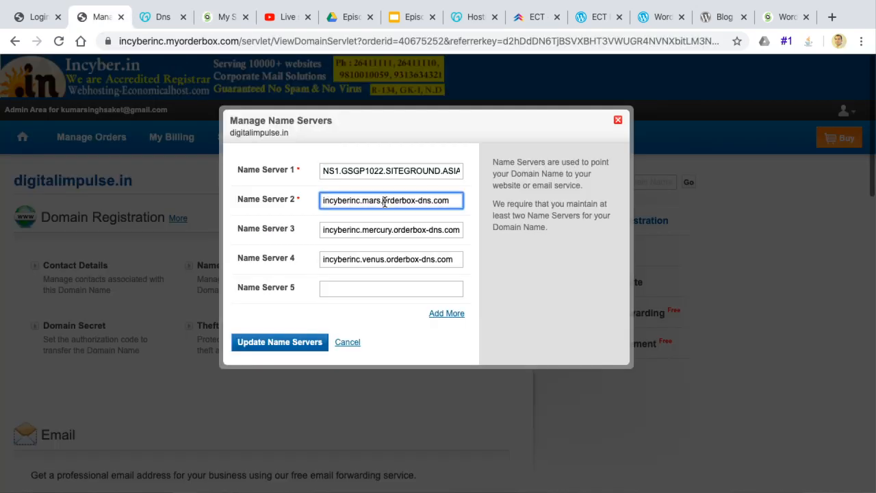
key("ctrl+v")
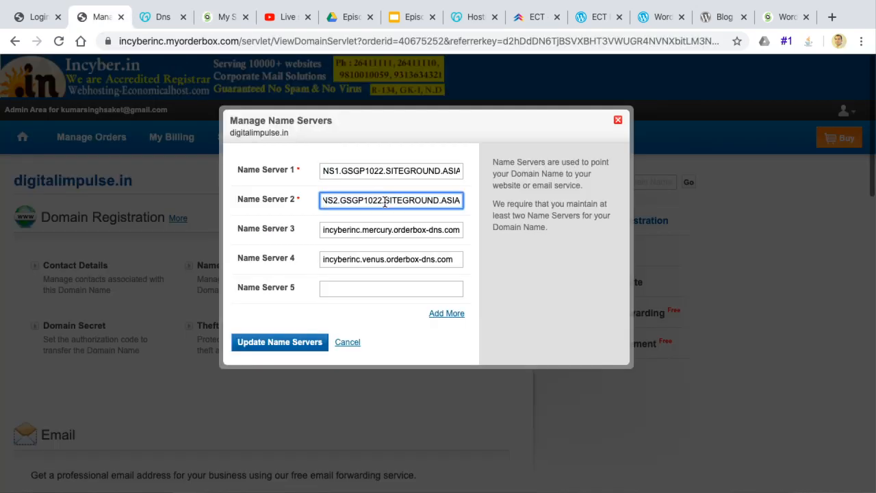
Clear the old Name Server 3 and 4 entries and save the name server list
triple_click(357, 230)
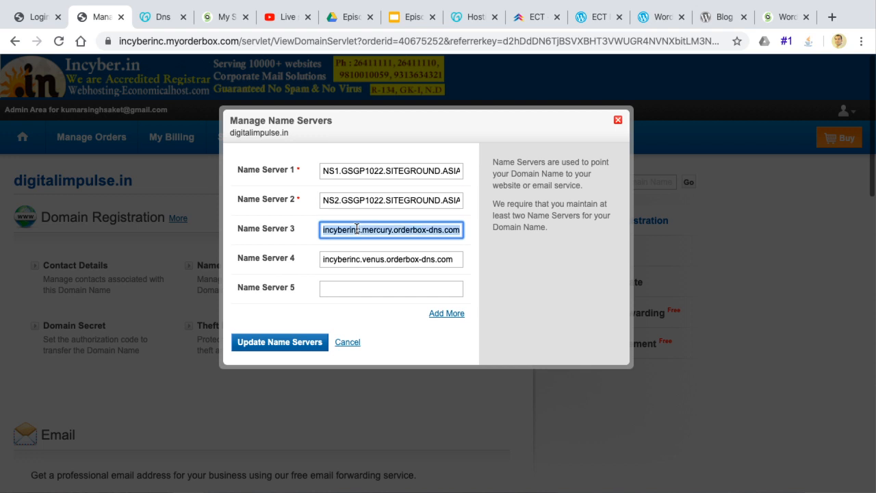
key("BackSpace")
left_click(359, 265)
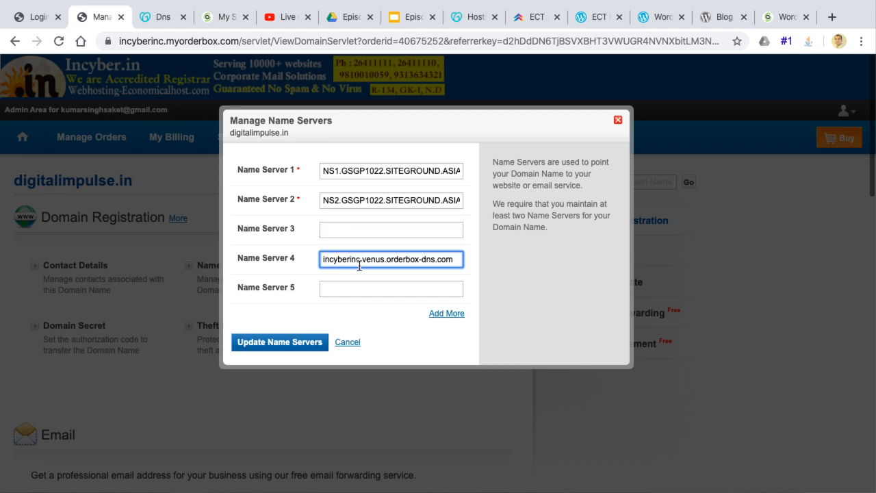
triple_click(360, 266)
key("BackSpace")
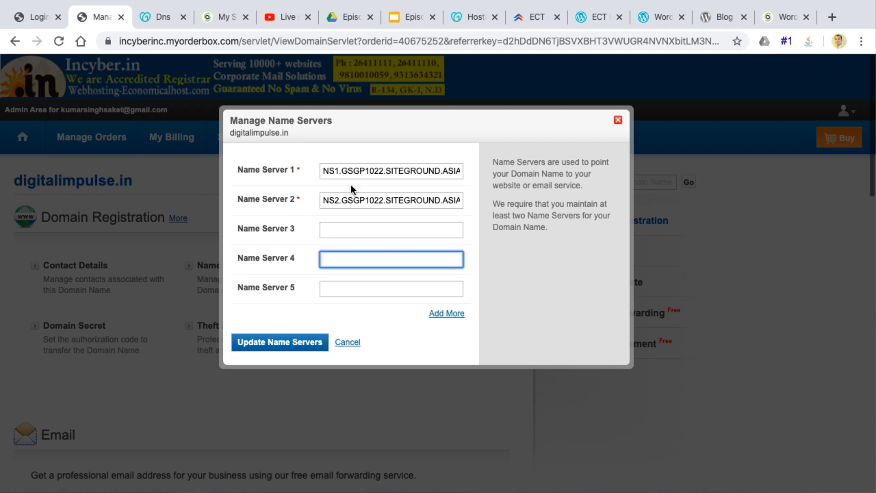
left_click(261, 345)
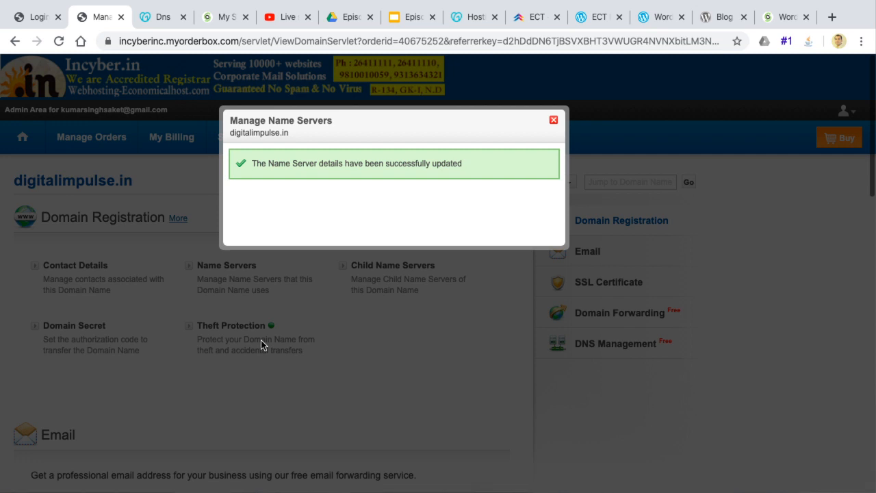
Resubmit the Incyber name servers to confirm the SiteGround ones are already set, then open a blank tab
left_click(553, 120)
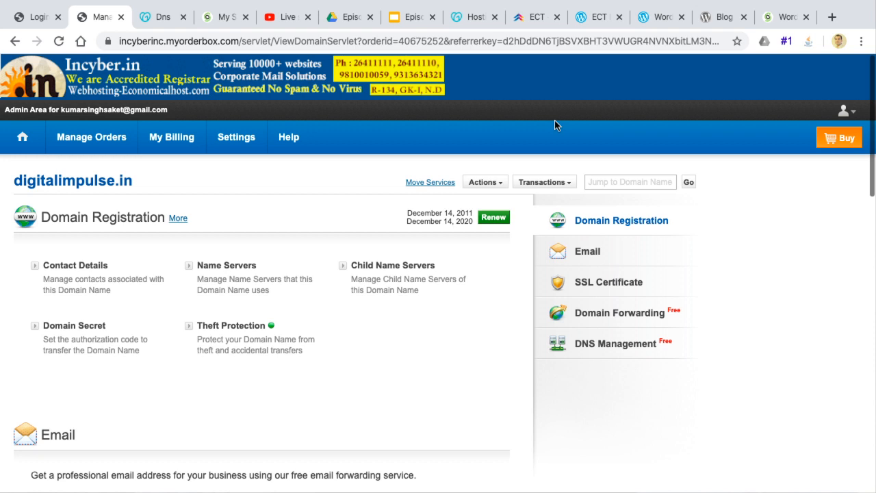
left_click(239, 265)
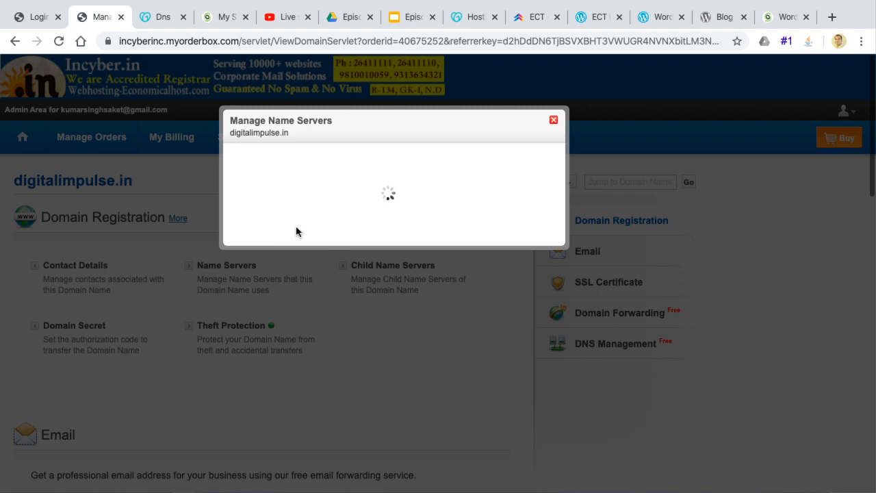
left_click(290, 292)
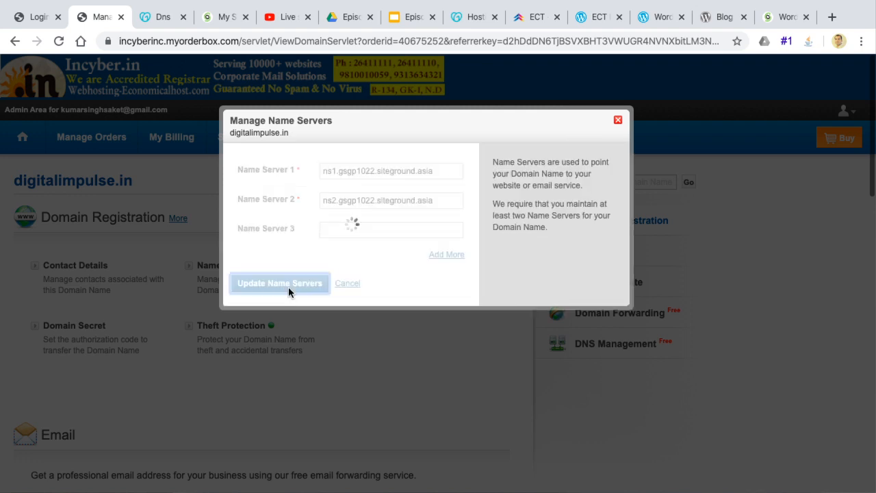
left_click(618, 121)
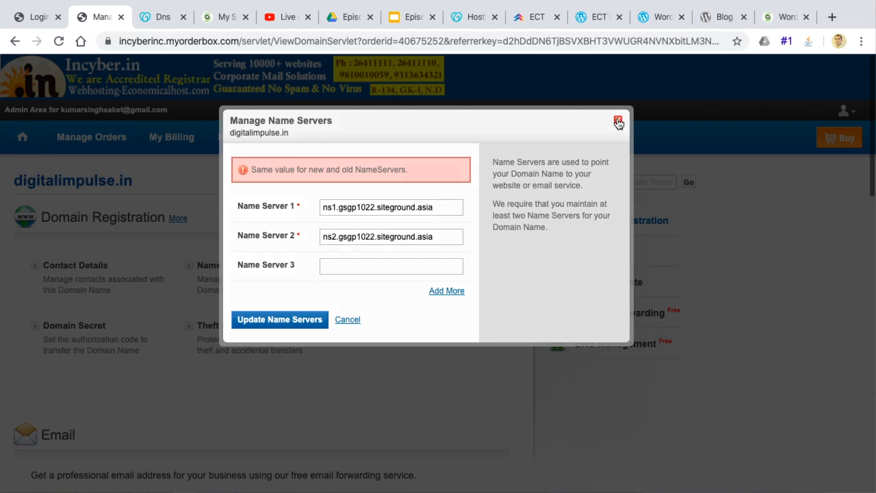
left_click(832, 16)
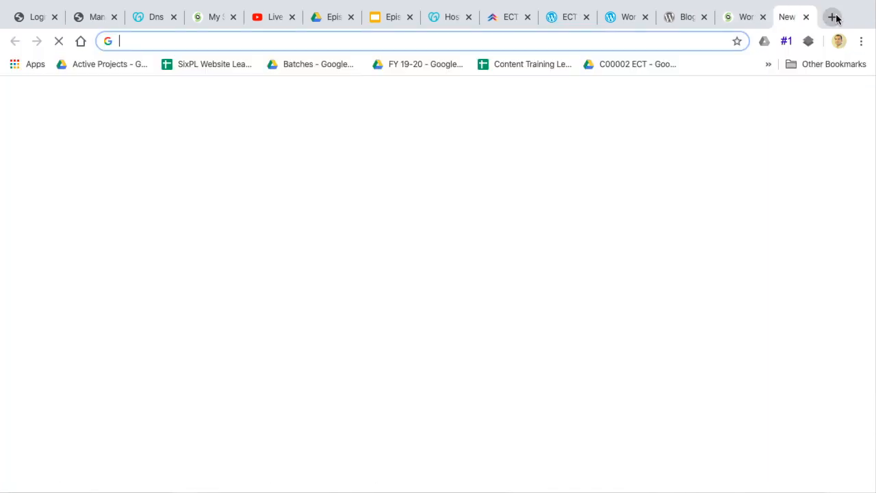
Run a whois.com lookup for digitalimpulse.in and highlight its ns1/ns2.gsgp1022.siteground.asia name servers
type("whois.com")
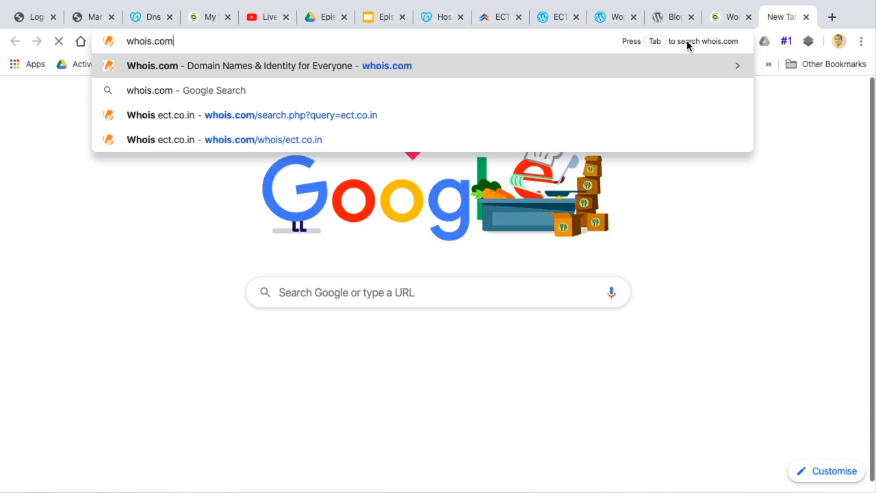
key("Return")
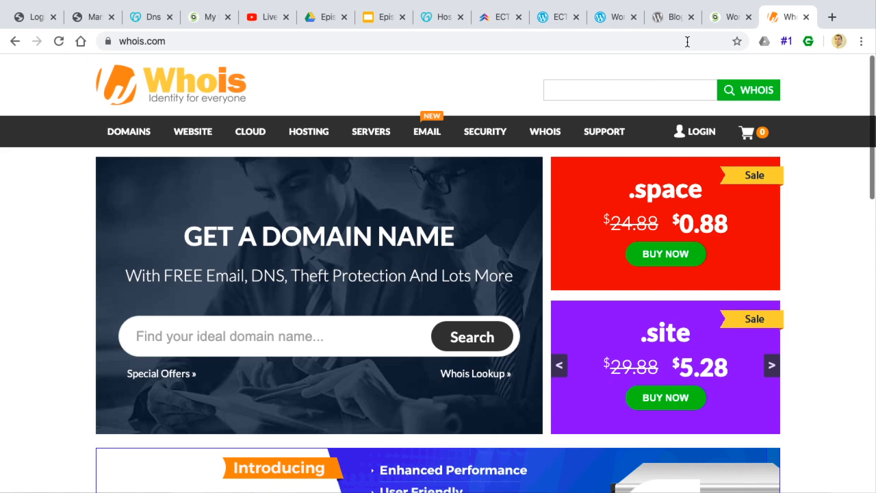
left_click(612, 89)
type("digital")
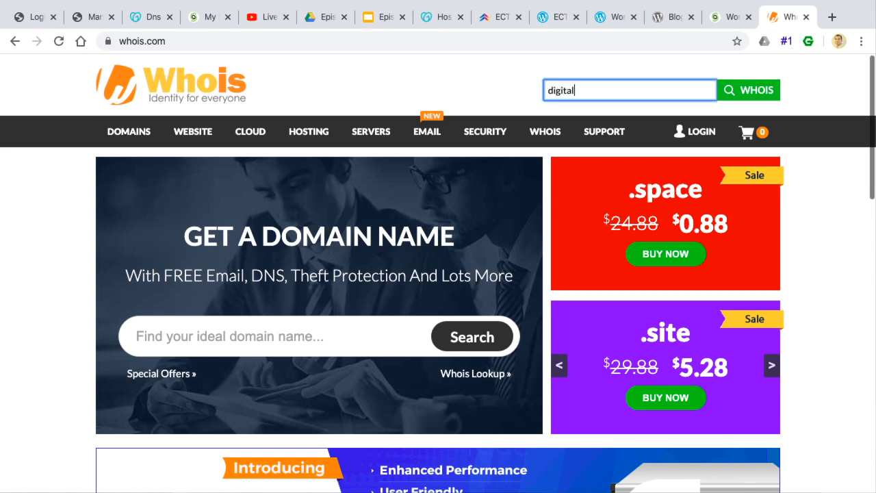
type("impulse.in")
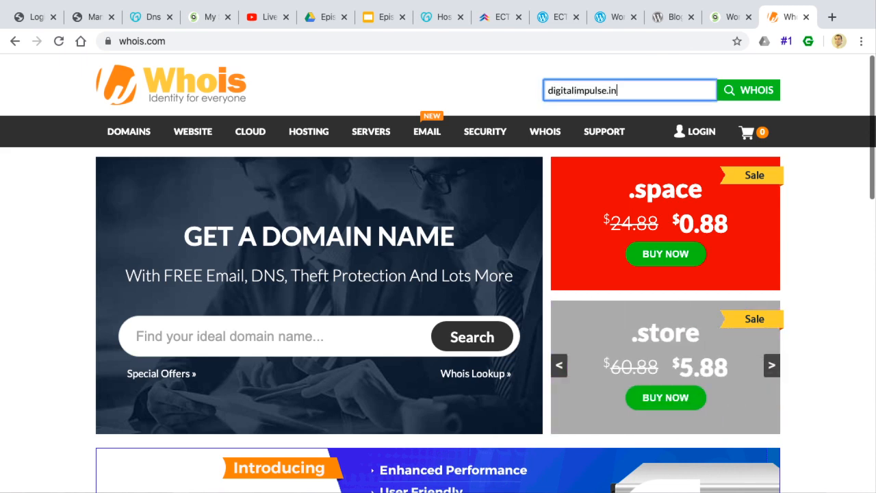
left_click(758, 89)
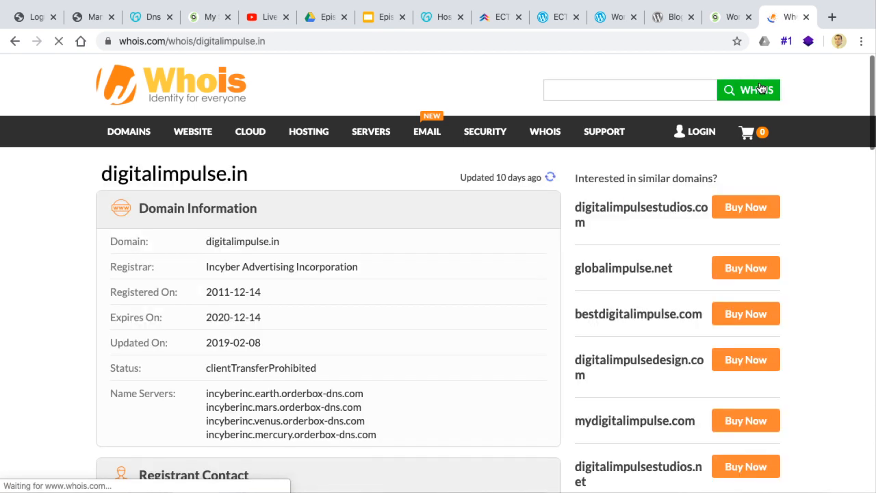
scroll(405, 364, "down", 2)
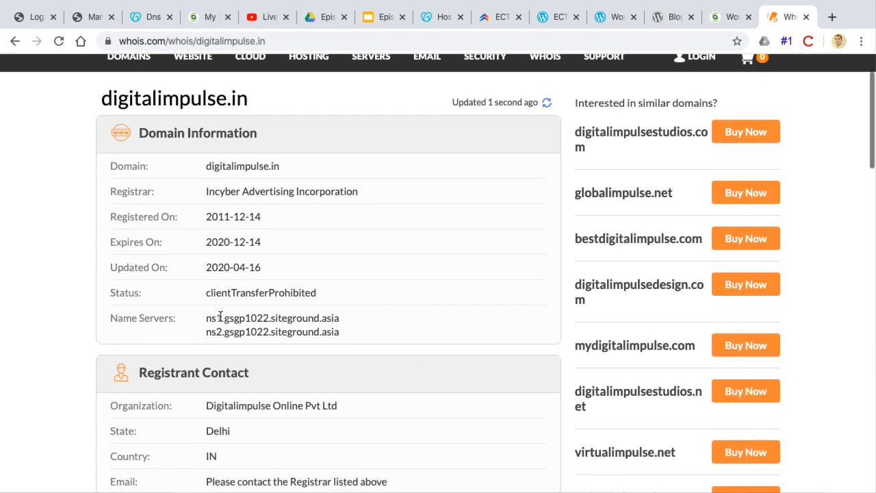
left_click_drag(207, 322, 347, 322)
left_click_drag(207, 332, 340, 333)
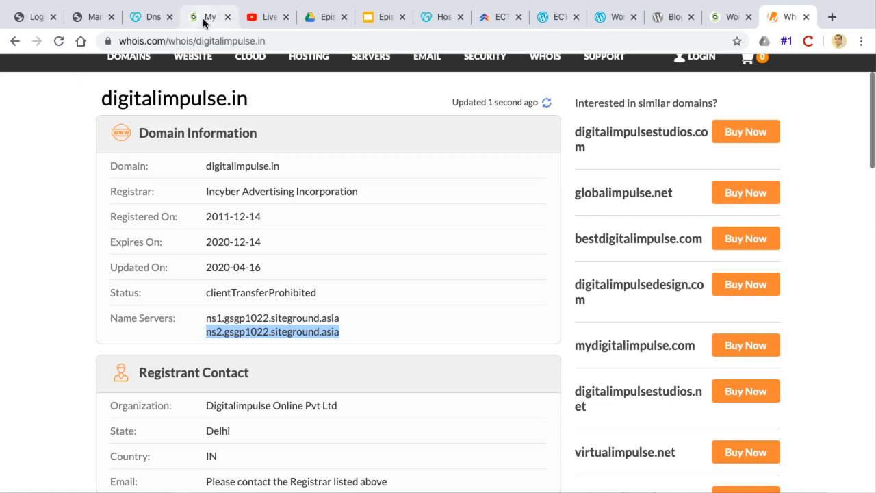
From the SiteGround site-setup tab, use Manage Site to open digitalimpulse.in's Site Tools
left_click(205, 17)
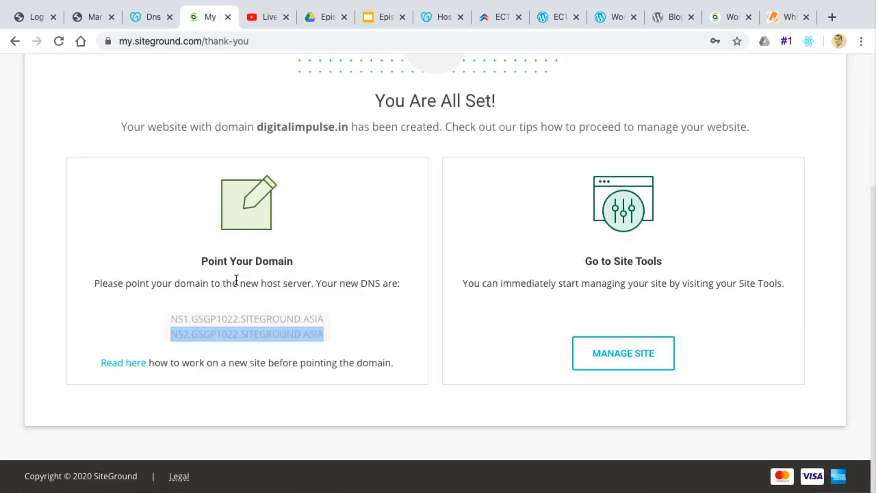
left_click(225, 317)
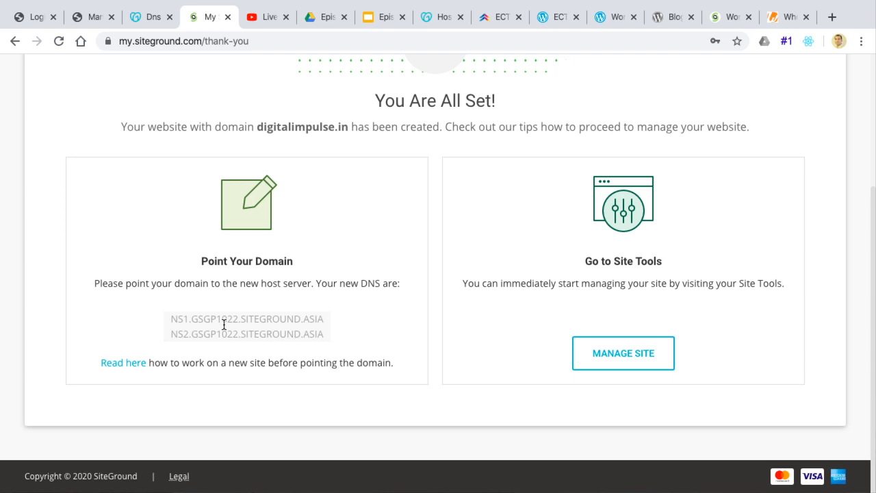
left_click(624, 354)
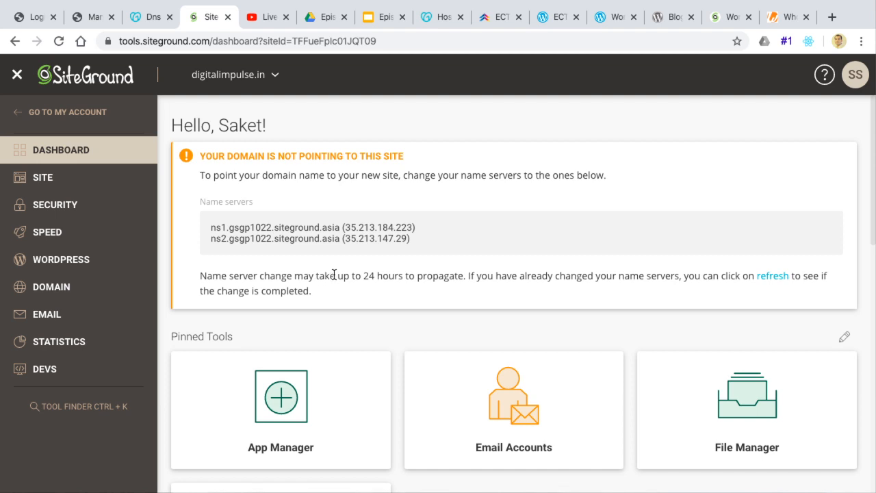
Refresh the domain-pointing check twice and dismiss the Success toast; the not-pointing warning stays
left_click(773, 276)
left_click(774, 276)
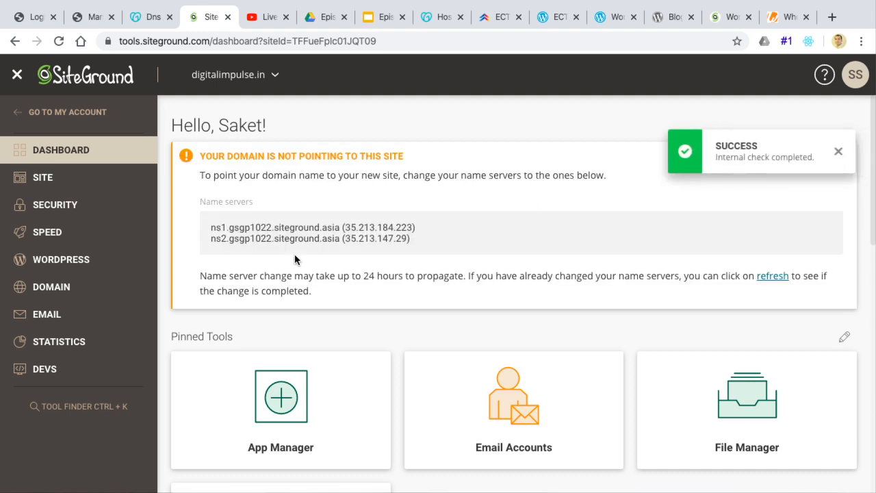
left_click(838, 155)
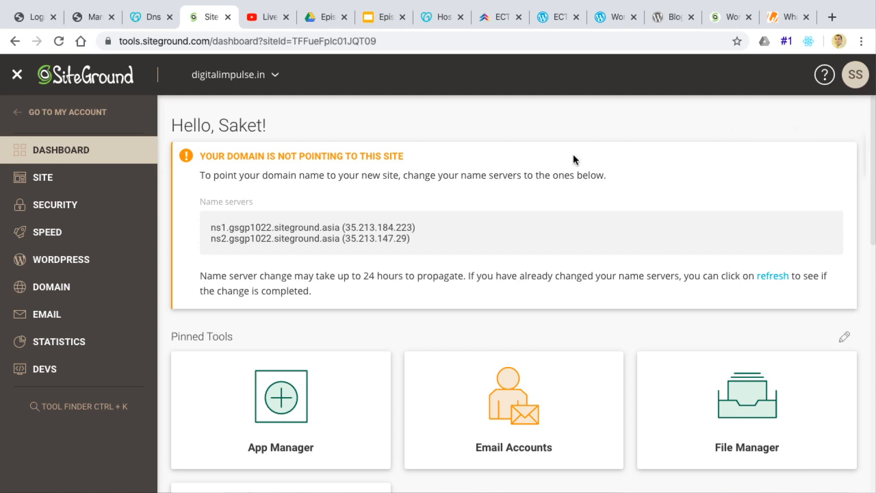
Verify WordPress 5.4 appears under WordPress Install & Manage, then go back to the dashboard
left_click(39, 179)
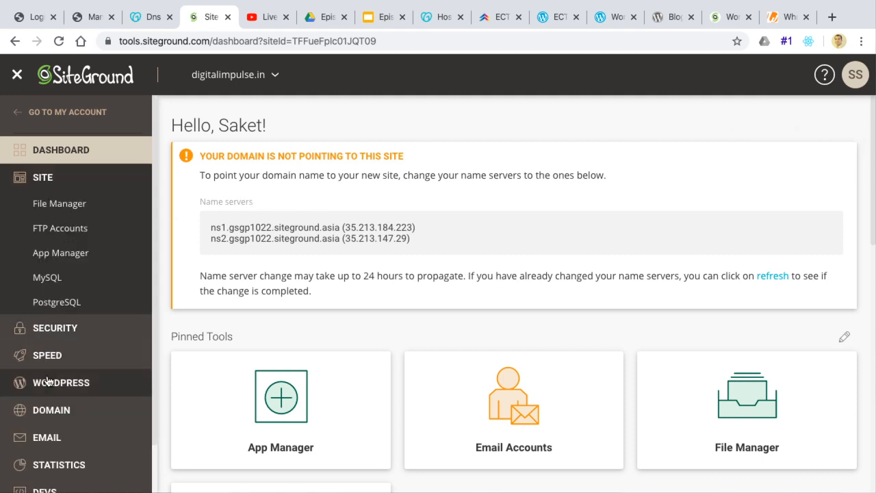
scroll(48, 382, "down", 2)
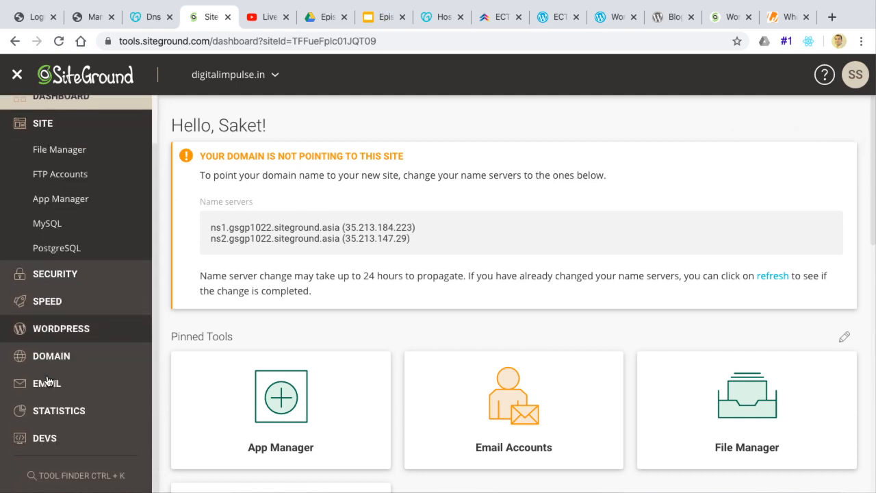
left_click(52, 332)
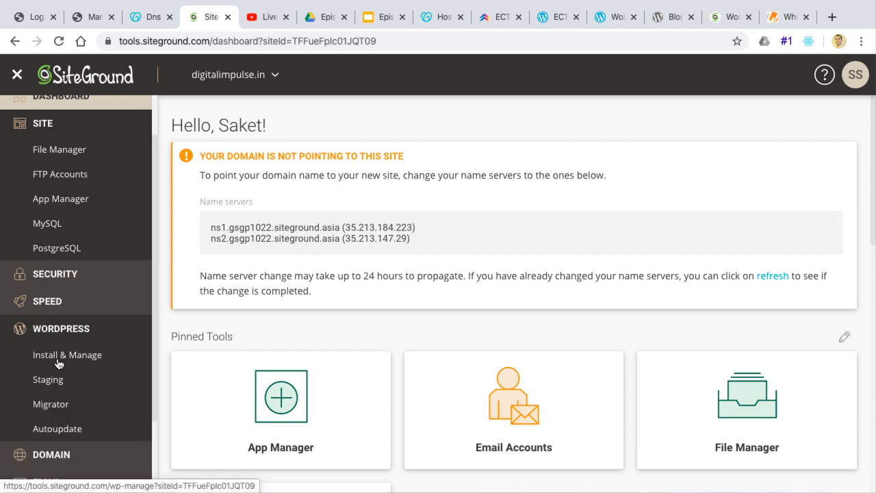
left_click(59, 363)
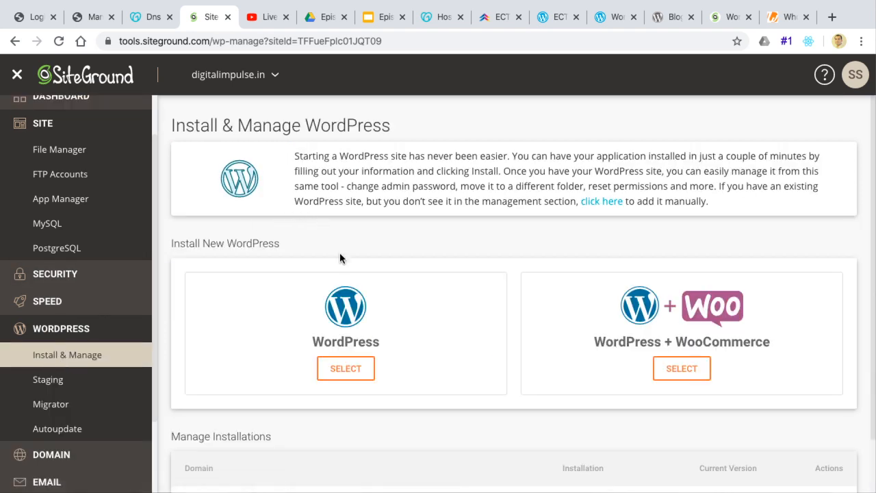
scroll(349, 286, "down", 1)
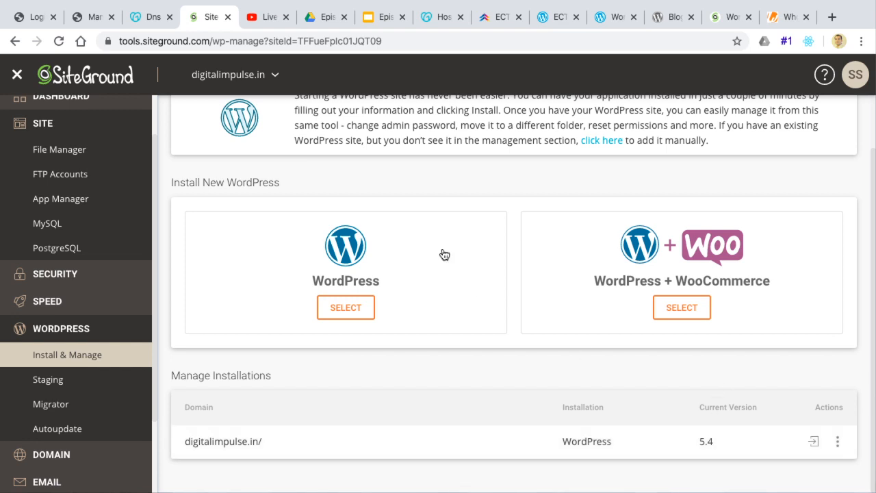
scroll(73, 120, "up", 2)
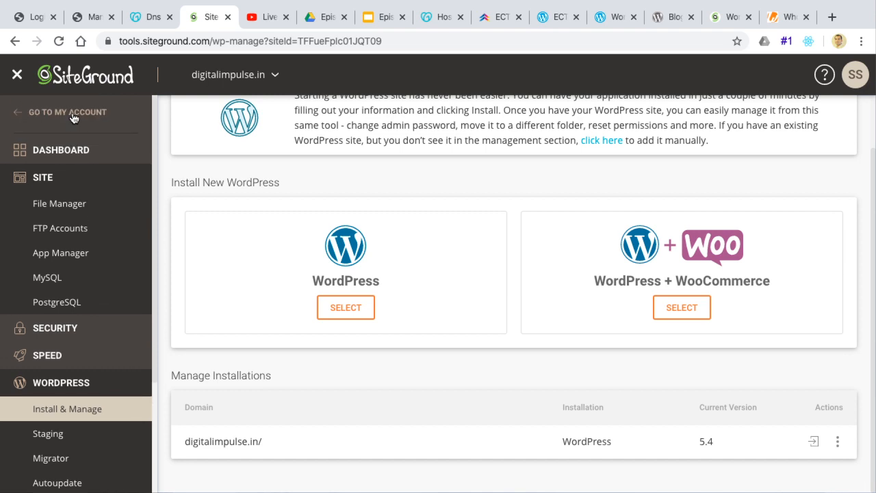
left_click(63, 150)
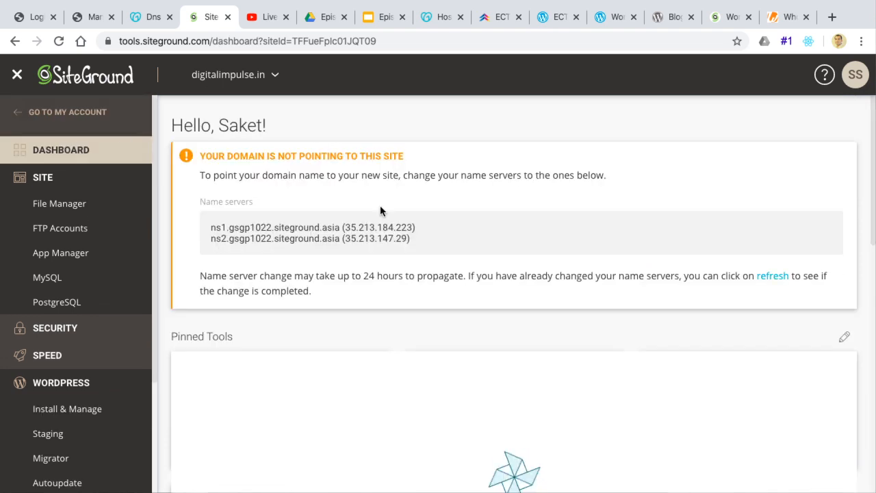
Load digitalimpulse.in in a new tab and reload twice; it still shows ERR_CONNECTION_REFUSED
left_click(785, 17)
scroll(239, 313, "up", 1)
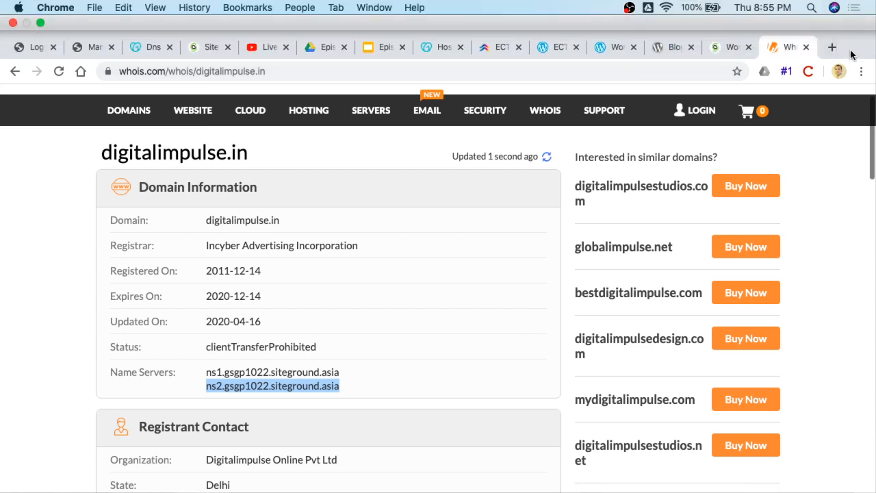
left_click(832, 48)
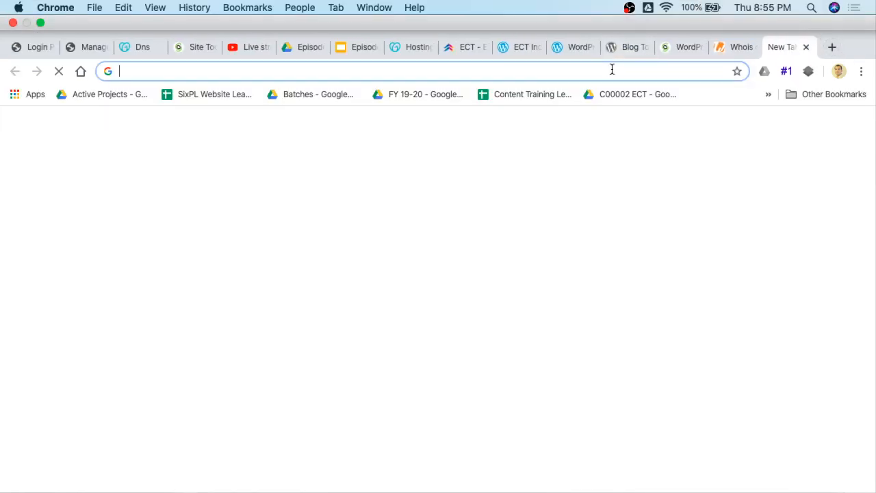
type("digit")
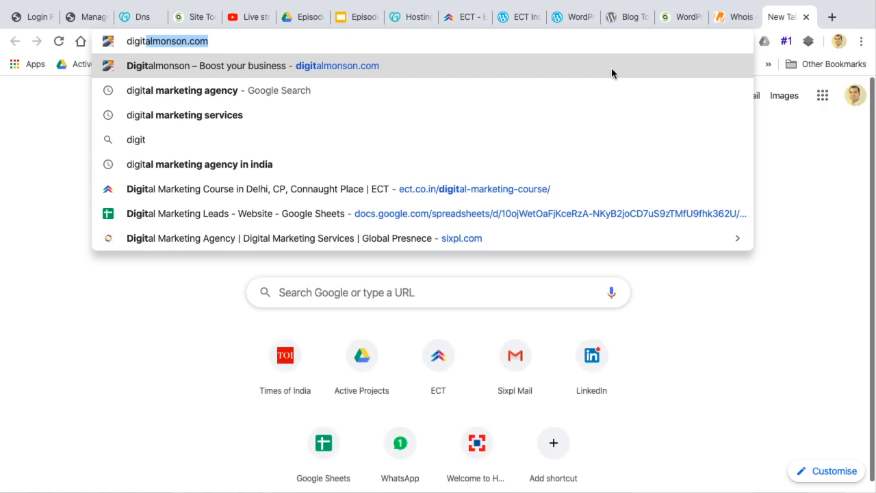
type("alim")
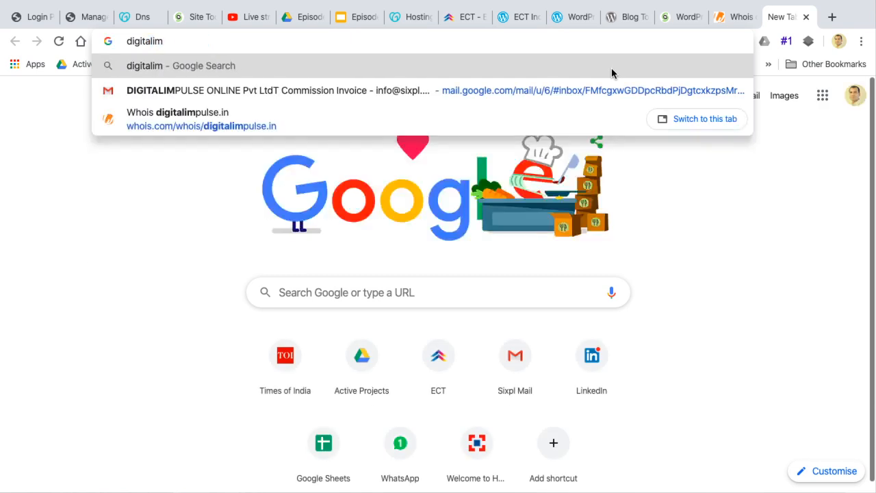
type("pulse.i")
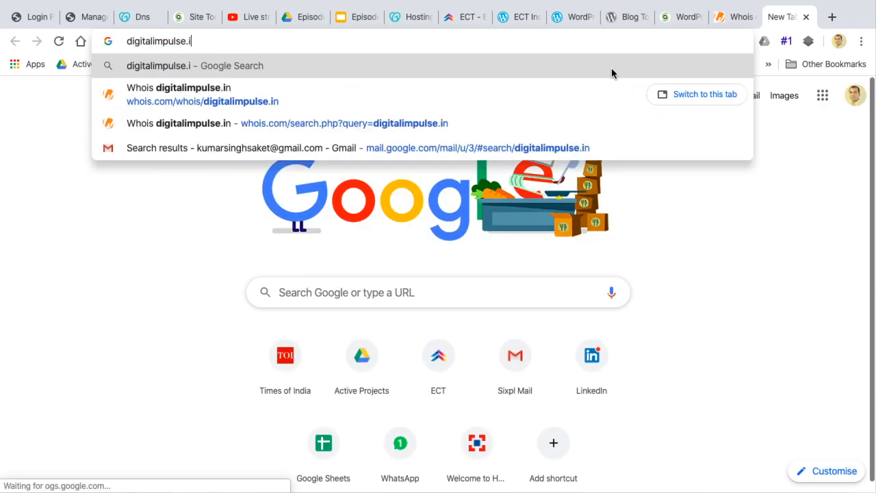
type("n")
key("Return")
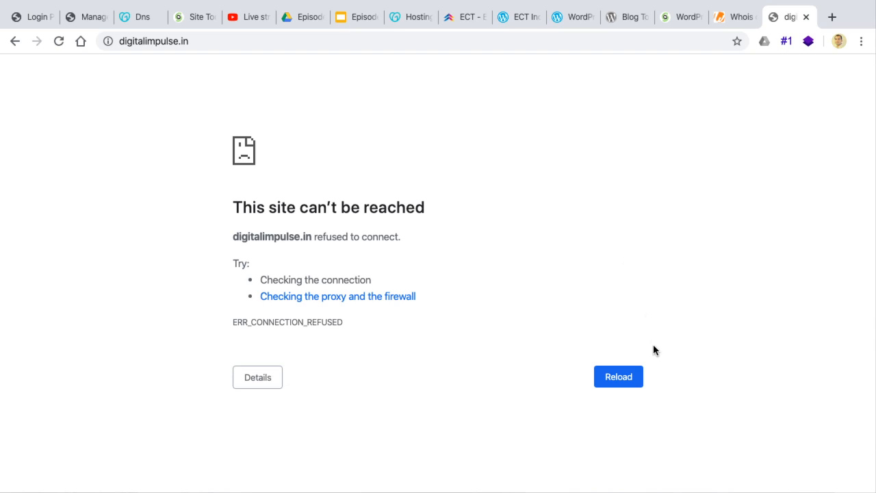
left_click(623, 378)
left_click(623, 378)
left_click(838, 42)
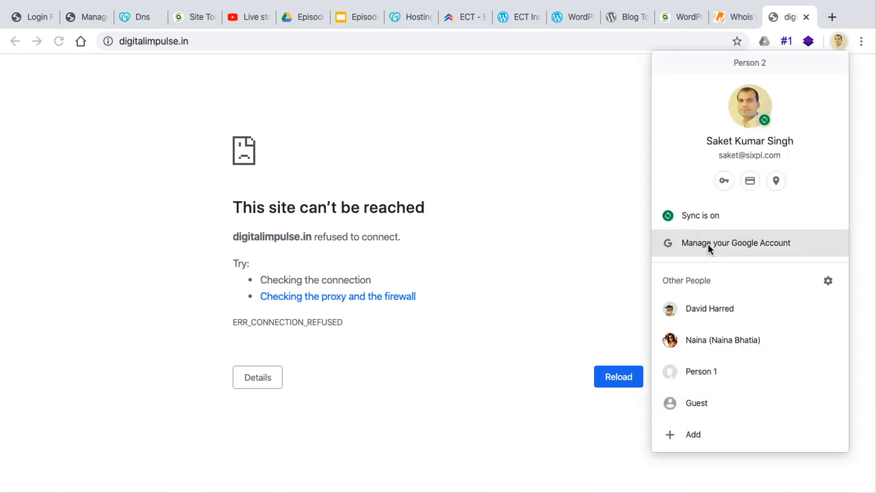
Open a Guest window and load digitalimpulse.in in a new tab
left_click(703, 404)
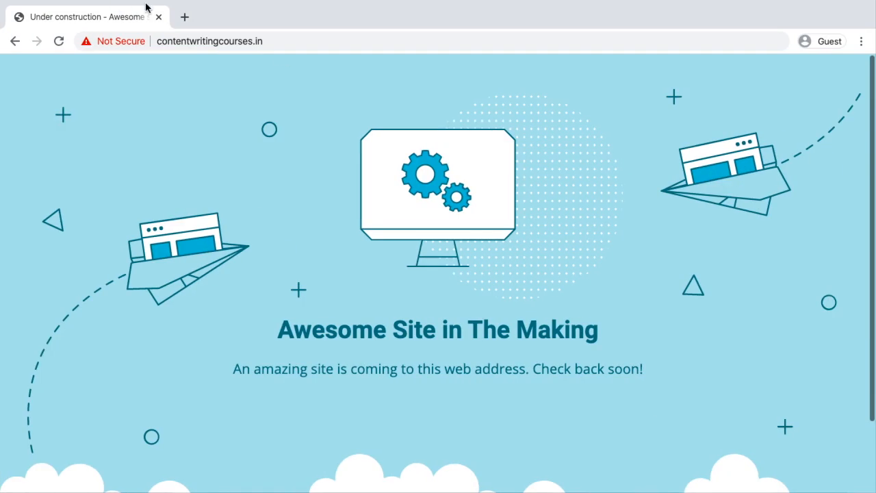
left_click(184, 17)
type("digitalim")
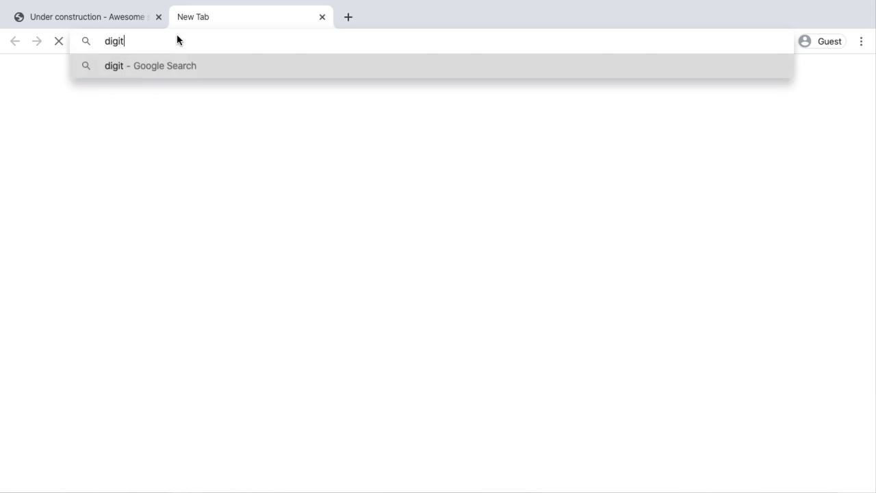
type("lse.in")
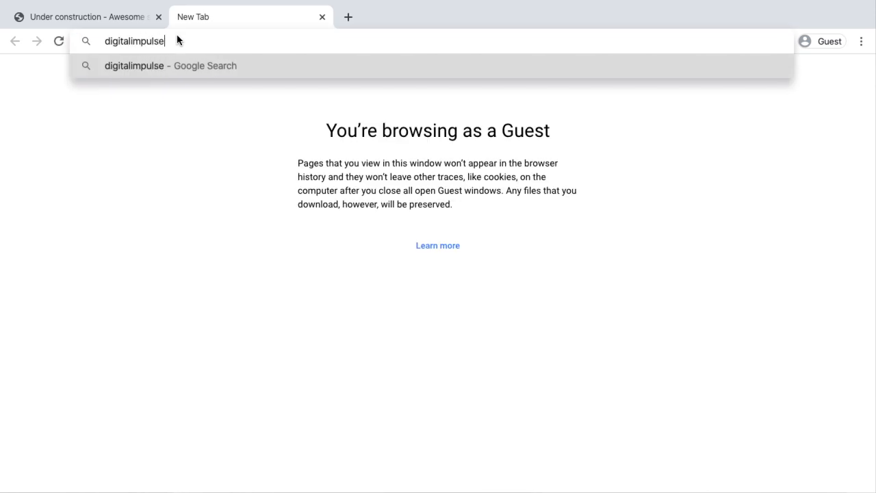
key("Return")
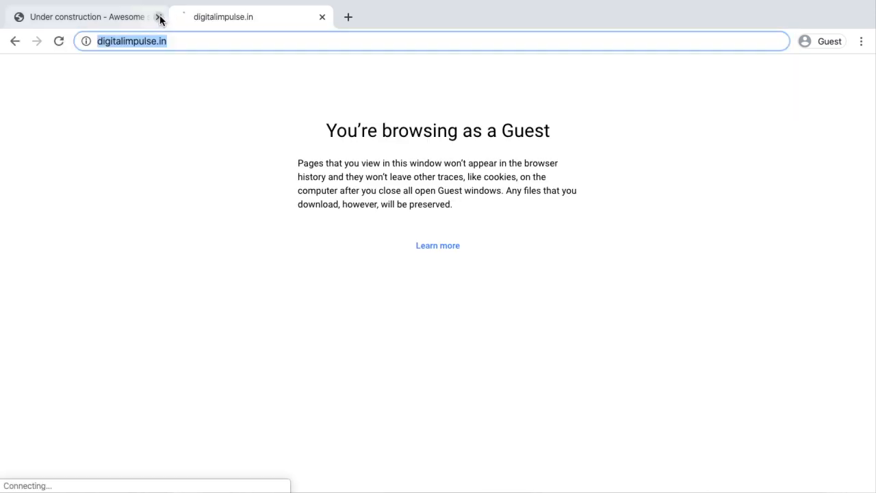
Retry digitalimpulse.in as Guest, check the error details (ERR_CONNECTION_REFUSED), then return to the main window
left_click(159, 17)
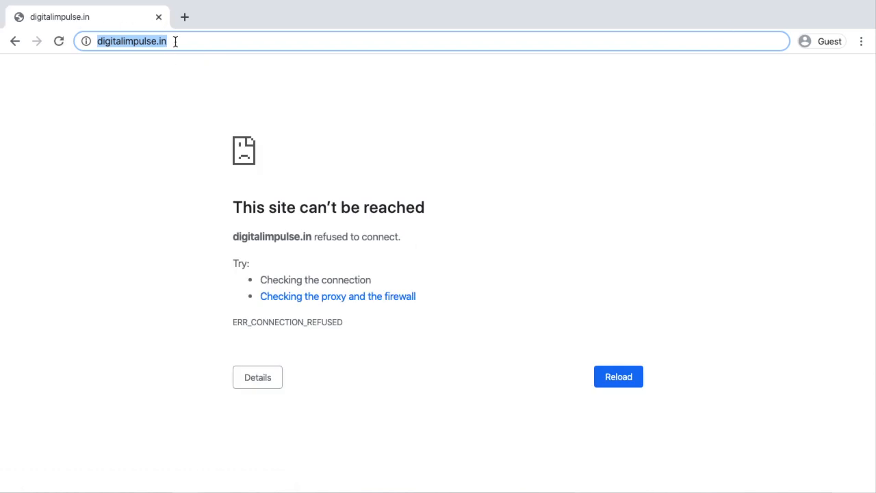
left_click(175, 41)
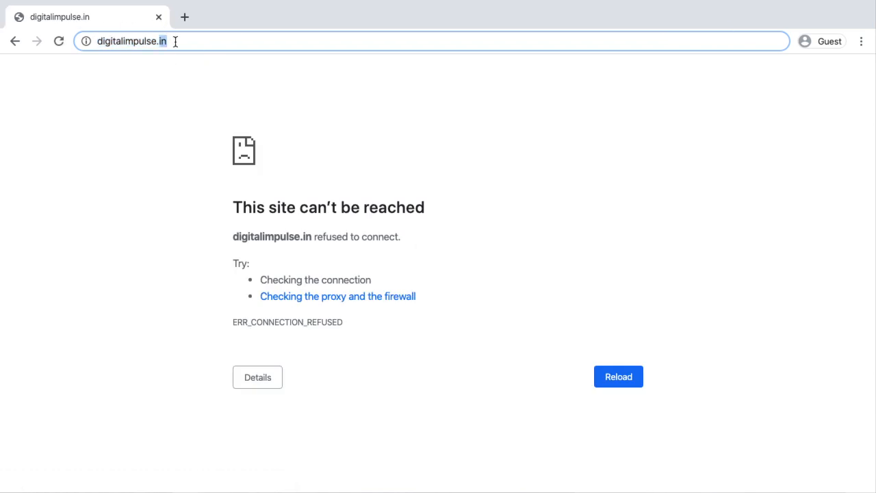
key("Return")
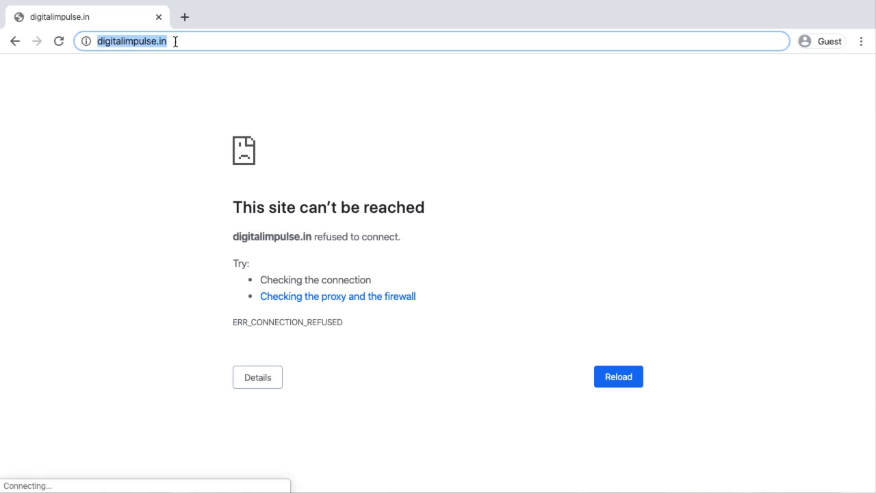
left_click(58, 41)
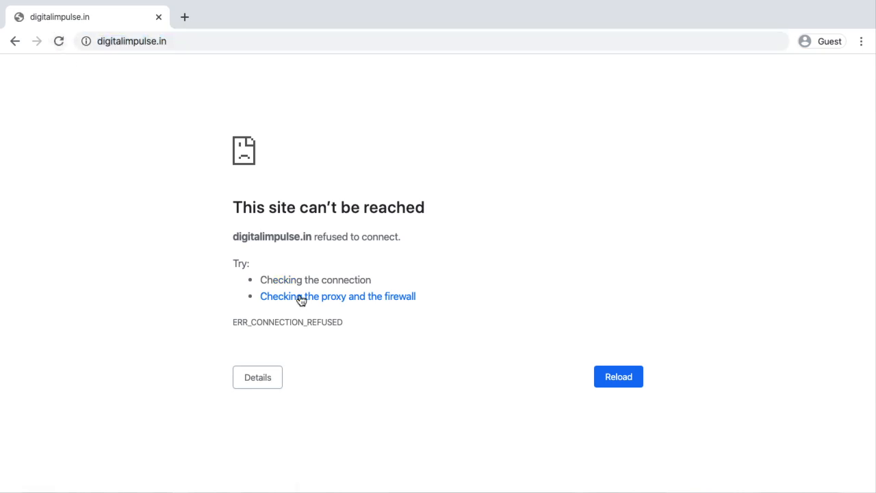
left_click(612, 382)
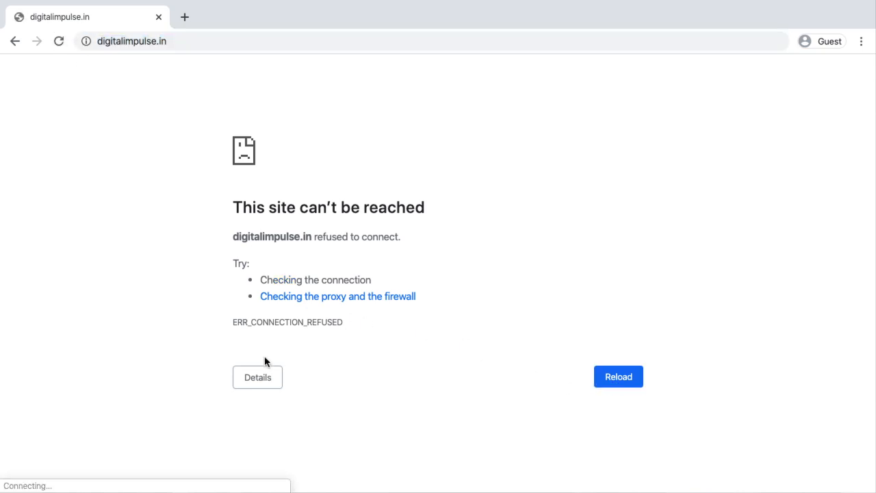
left_click(248, 380)
left_click(333, 299)
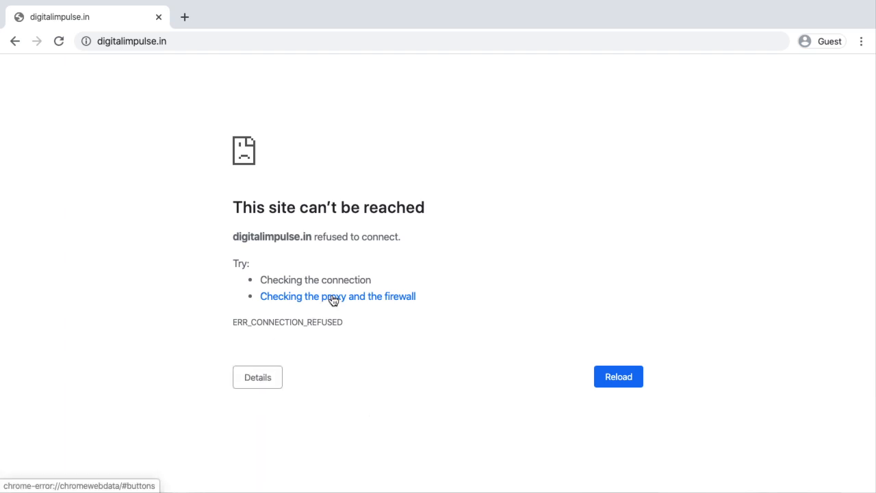
key("ctrl+Left")
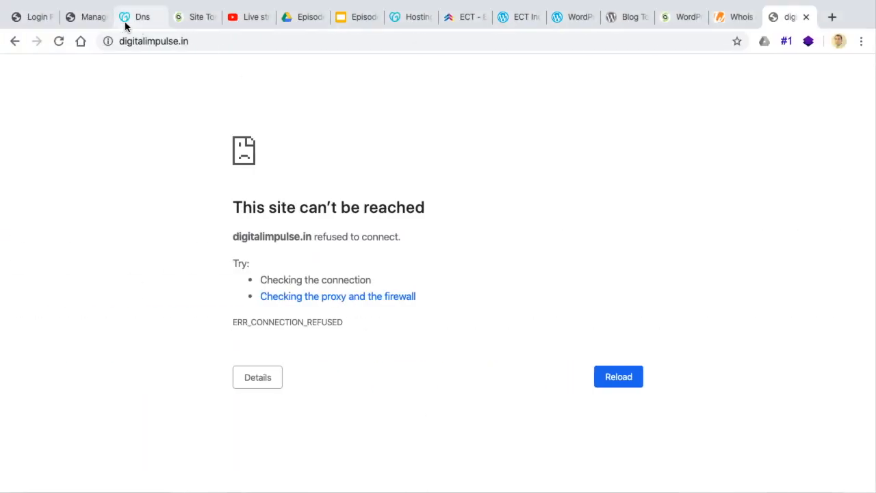
Review digitalimpulse.in's name servers in Incyber, then return to the SiteGround Site Tools dashboard
left_click(89, 19)
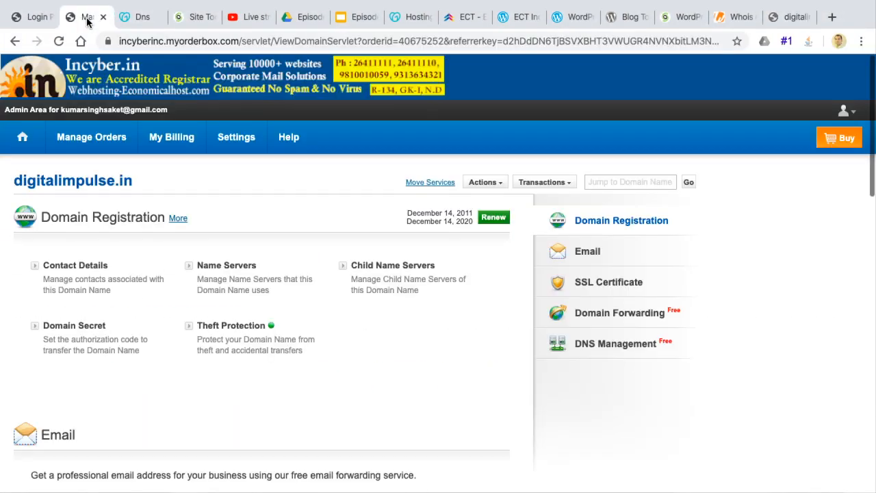
left_click(58, 42)
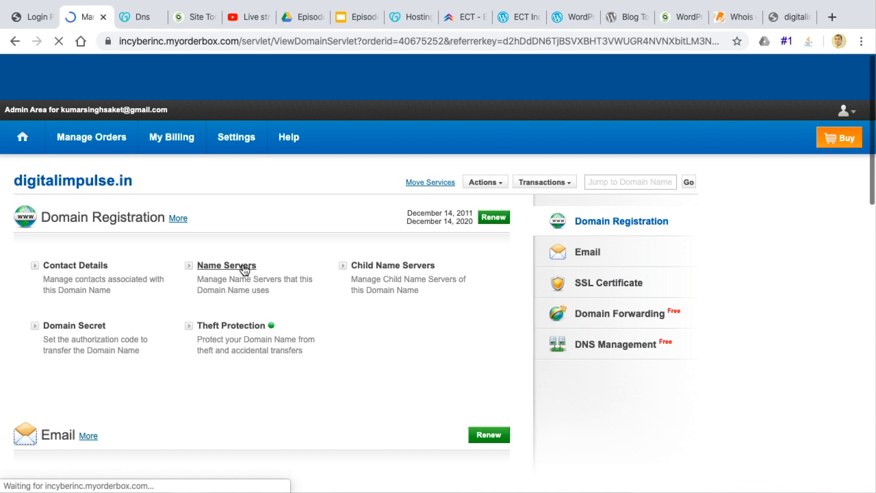
left_click(244, 267)
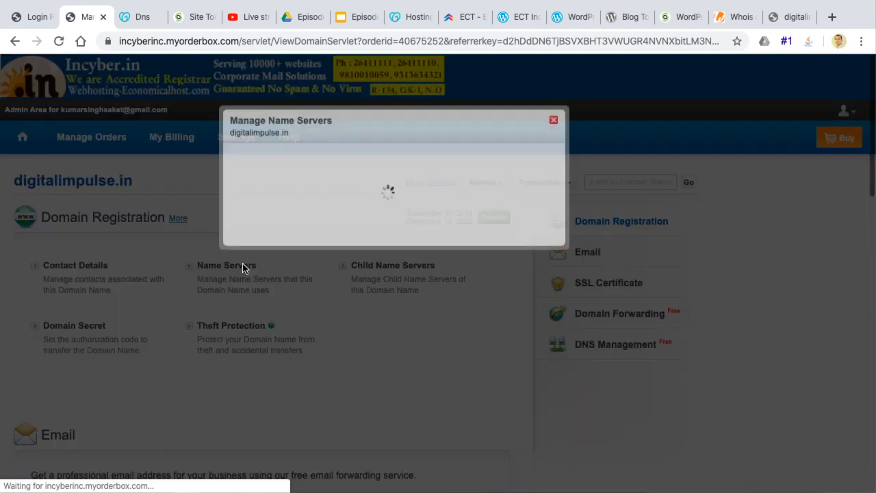
left_click(348, 287)
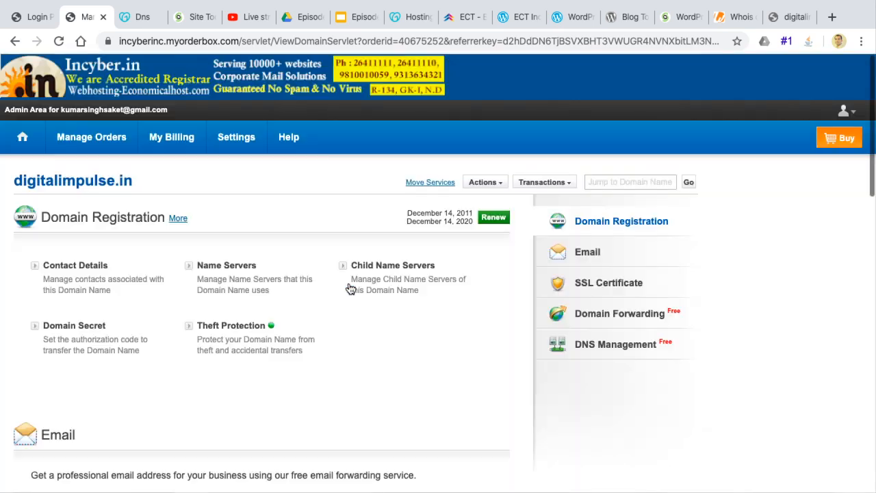
left_click(147, 16)
left_click(193, 17)
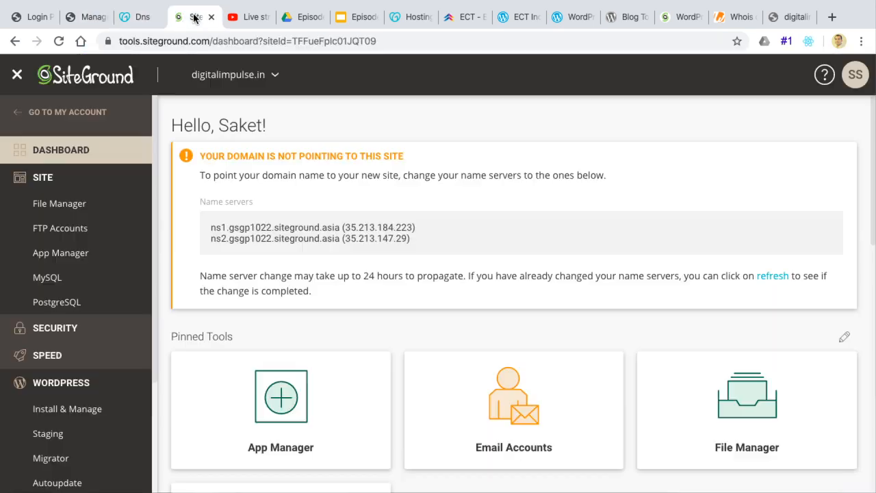
Refresh the Site Tools domain check, clearing the not-pointing warning, and glance at Site Information
left_click(777, 276)
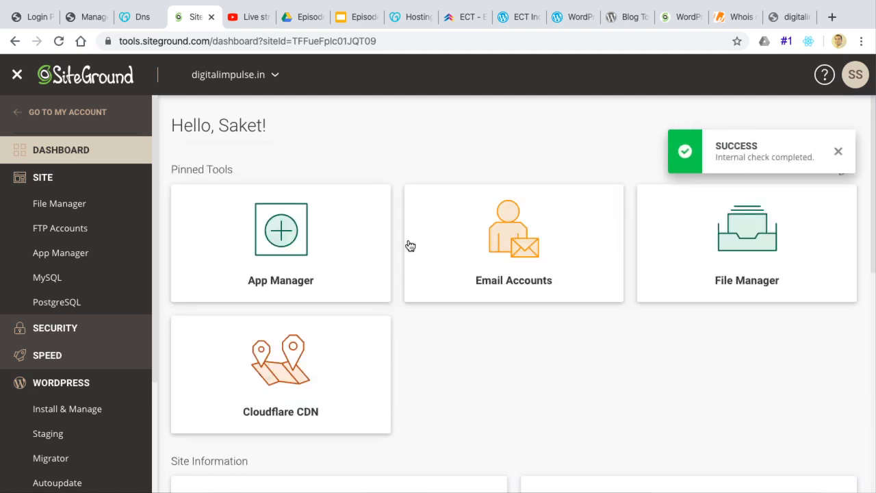
scroll(533, 356, "down", 5)
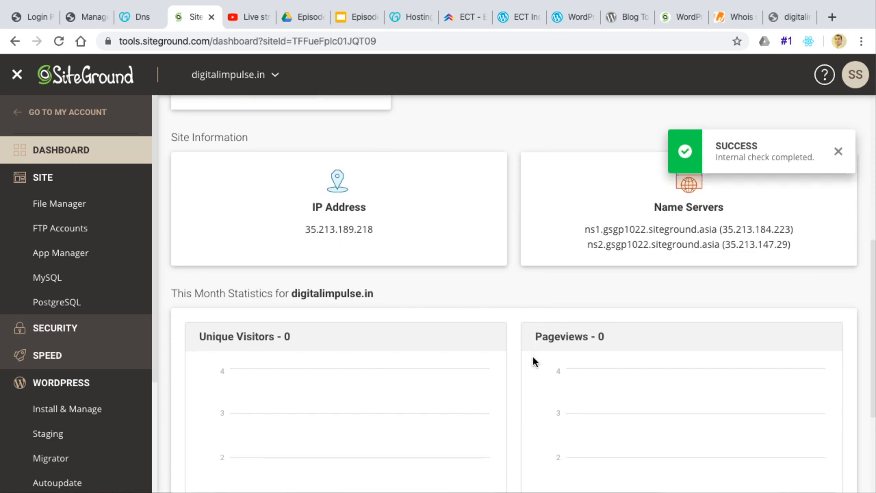
scroll(533, 357, "up", 1)
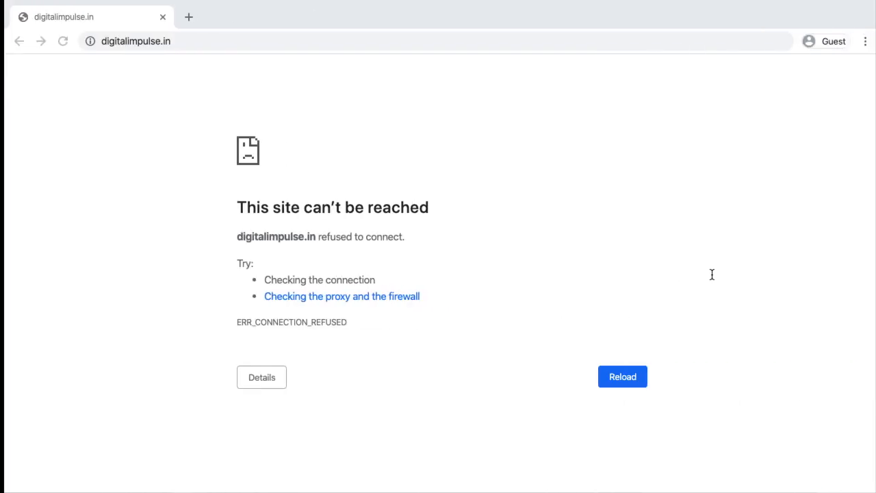
Reload digitalimpulse.in again; it still refuses to connect
left_click(134, 41)
key("Return")
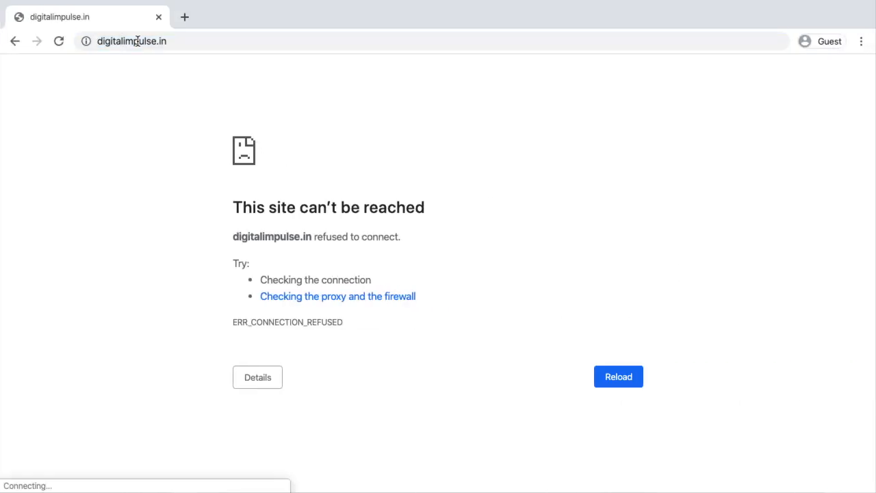
left_click(59, 42)
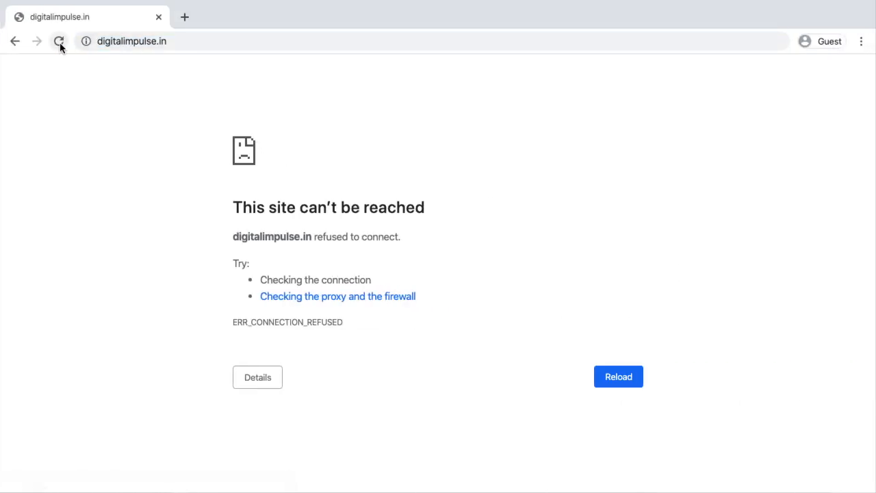
Try digitalimpulse.in/wp-admin, which also refuses, then switch back to the SiteGround window
left_click(196, 42)
left_click(186, 41)
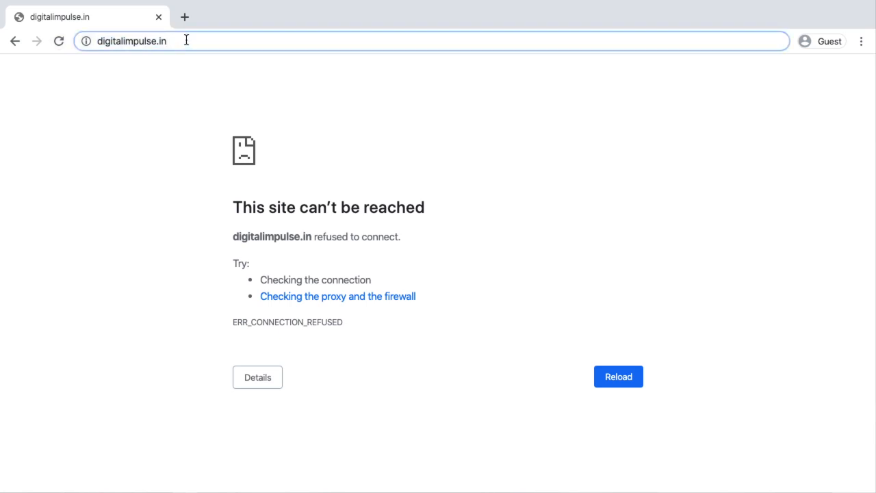
type("/wp-admin")
key("Return")
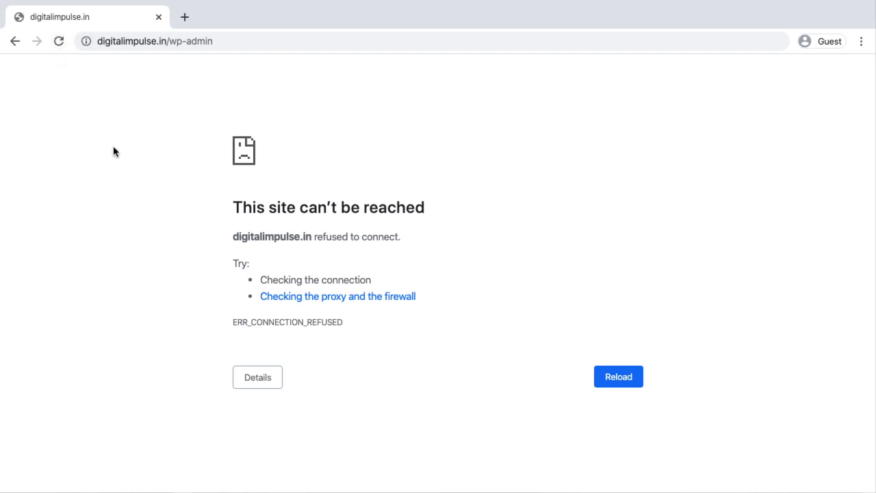
key("ctrl+Left")
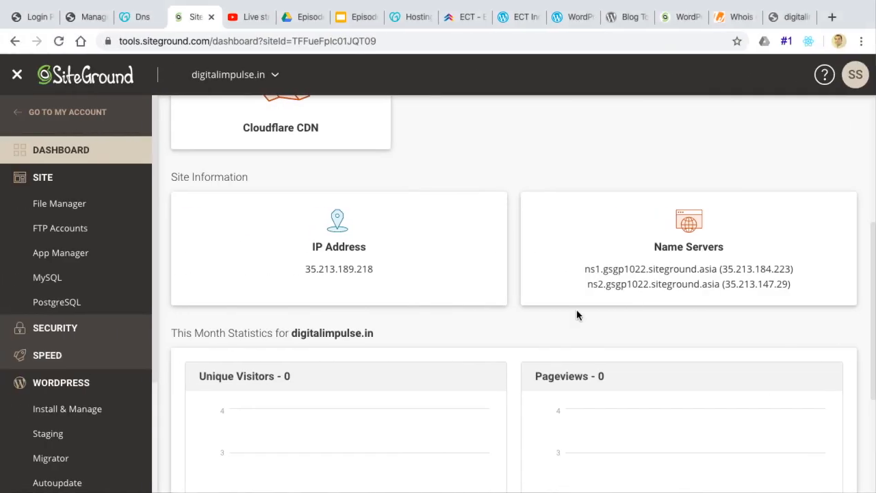
Open WordPress Install & Manage and select the plain WordPress installation
scroll(577, 312, "up", 4)
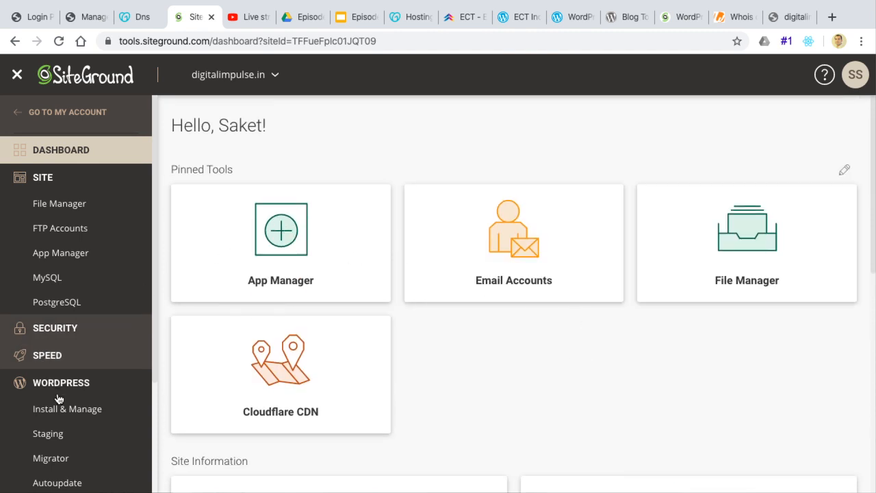
scroll(70, 411, "down", 5)
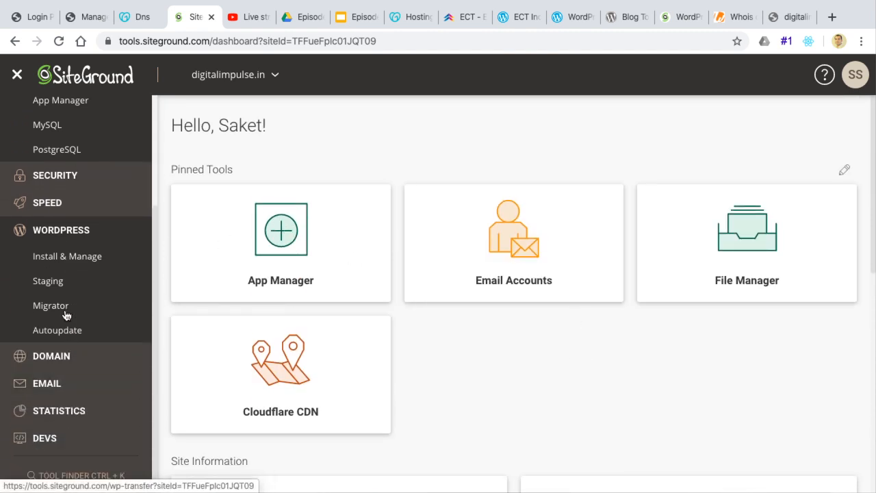
left_click(59, 257)
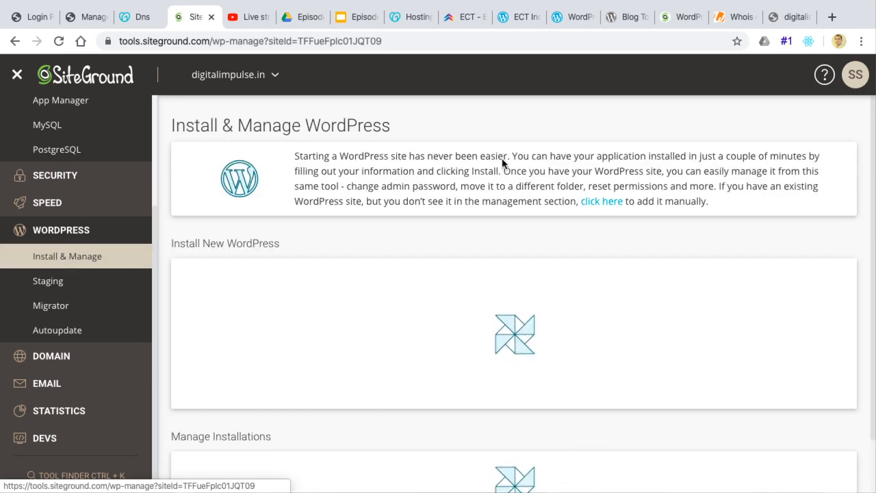
scroll(380, 270, "down", 2)
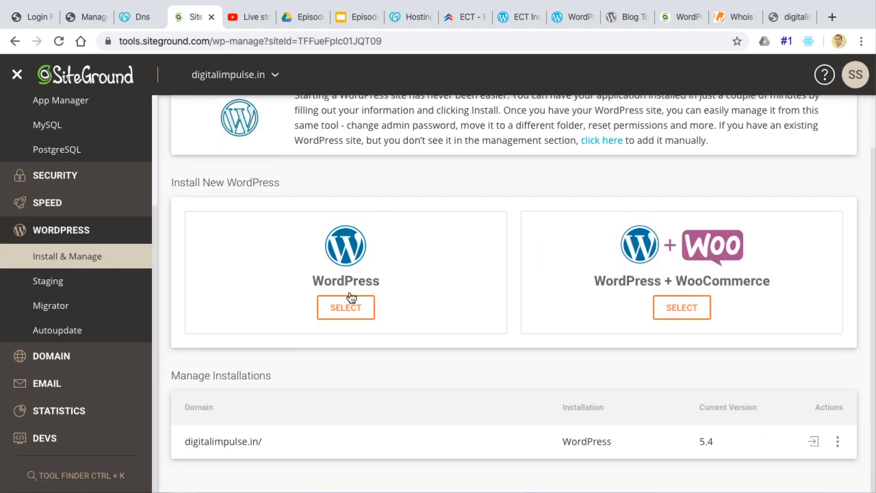
left_click(336, 313)
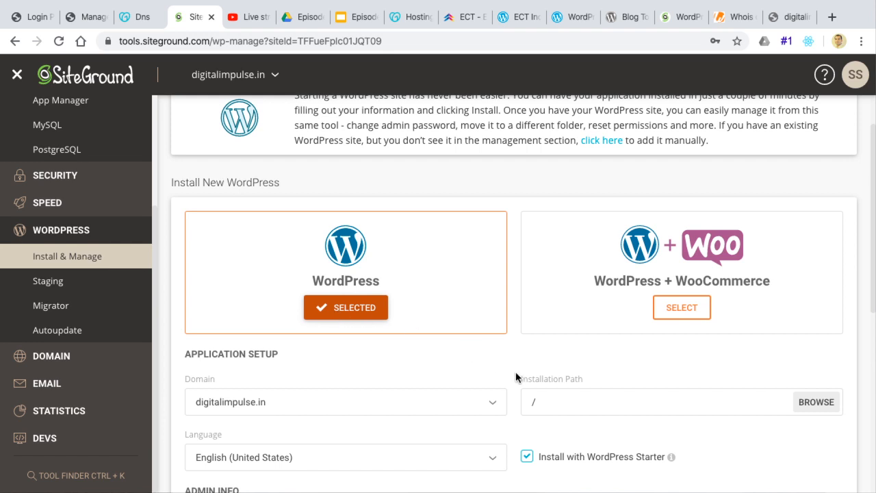
Confirm the install domain as digitalimpulse.in with installation path /
scroll(516, 373, "down", 4)
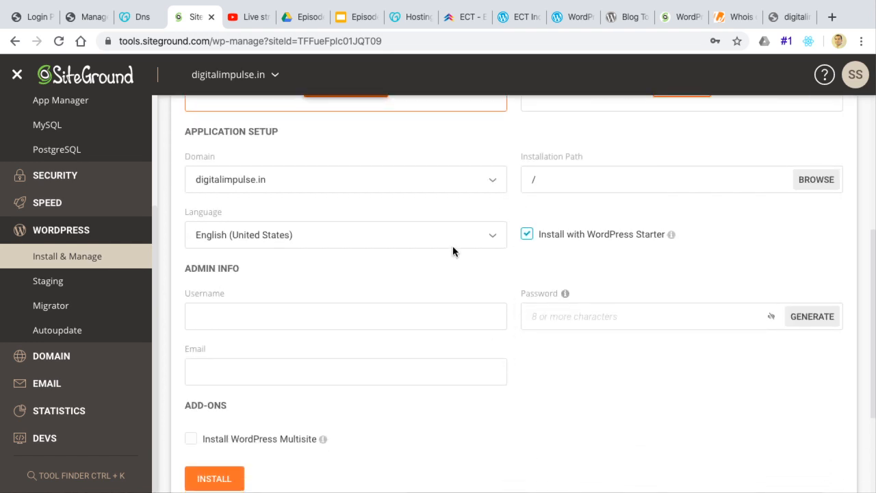
scroll(558, 167, "up", 2)
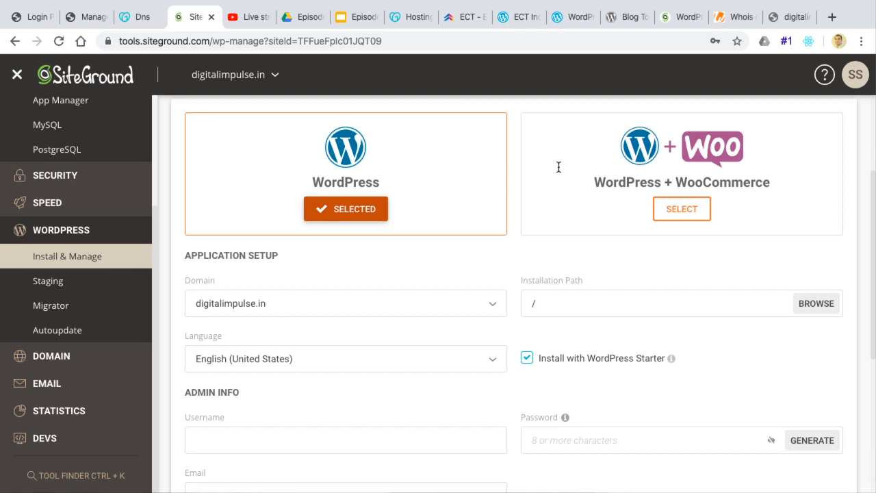
scroll(541, 323, "down", 3)
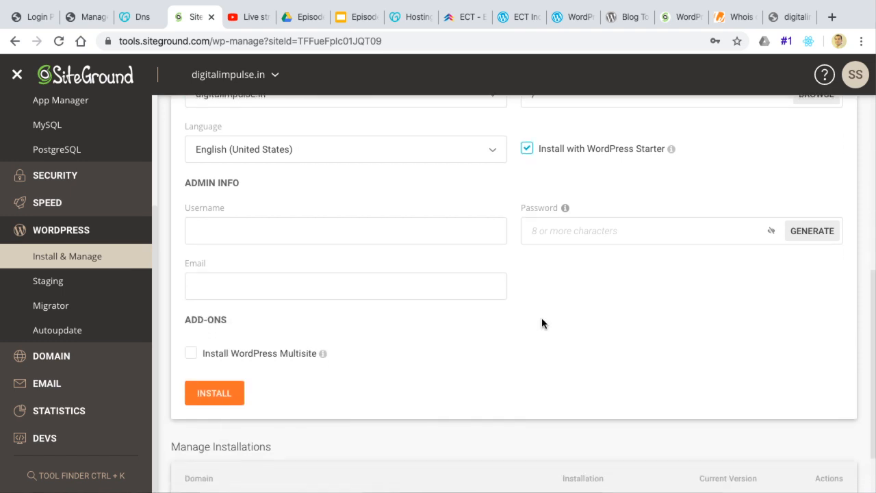
scroll(542, 323, "up", 3)
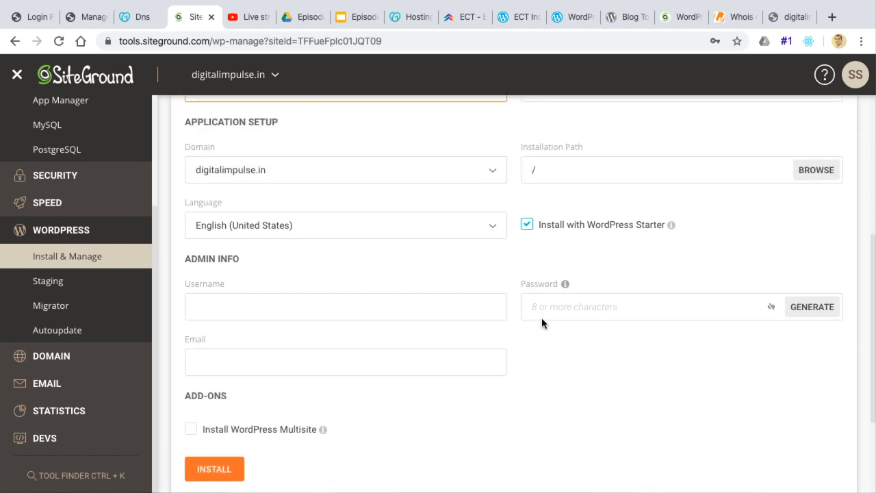
scroll(587, 237, "up", 1)
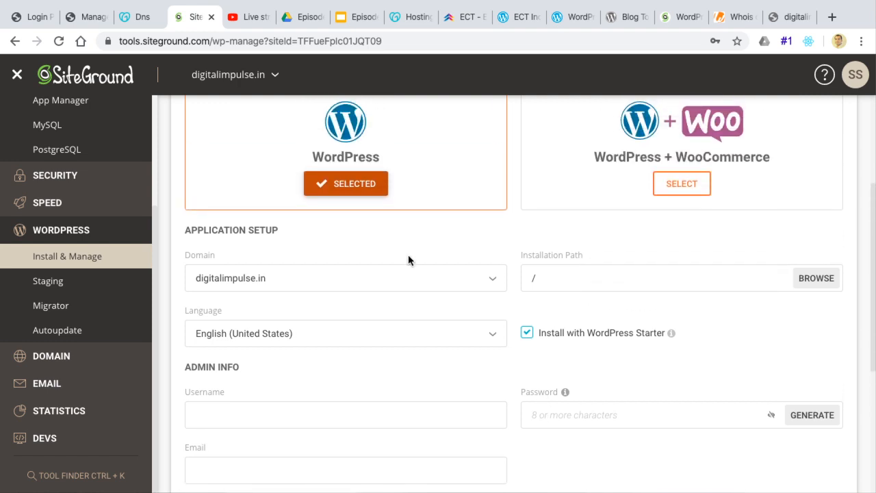
left_click(626, 278)
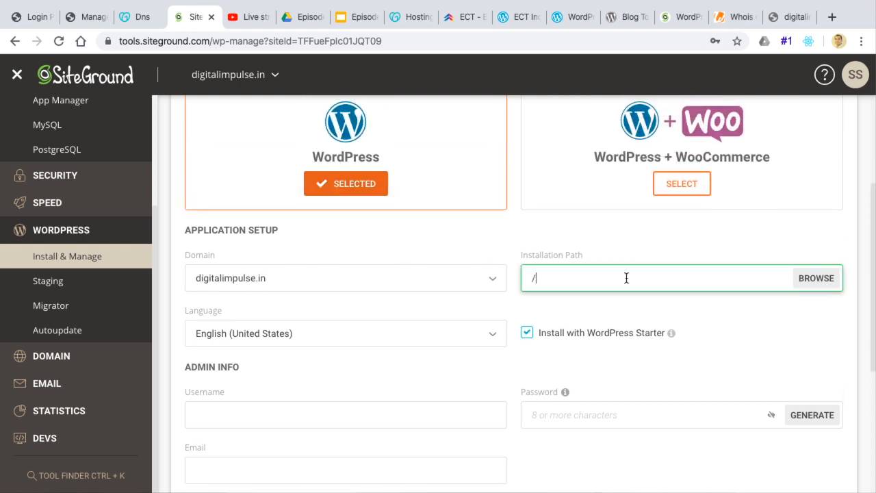
left_click(461, 282)
left_click(397, 312)
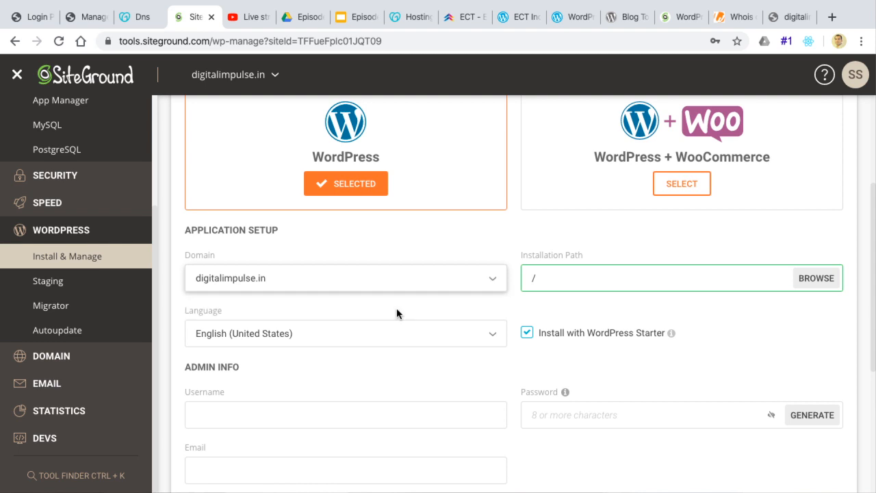
left_click(570, 271)
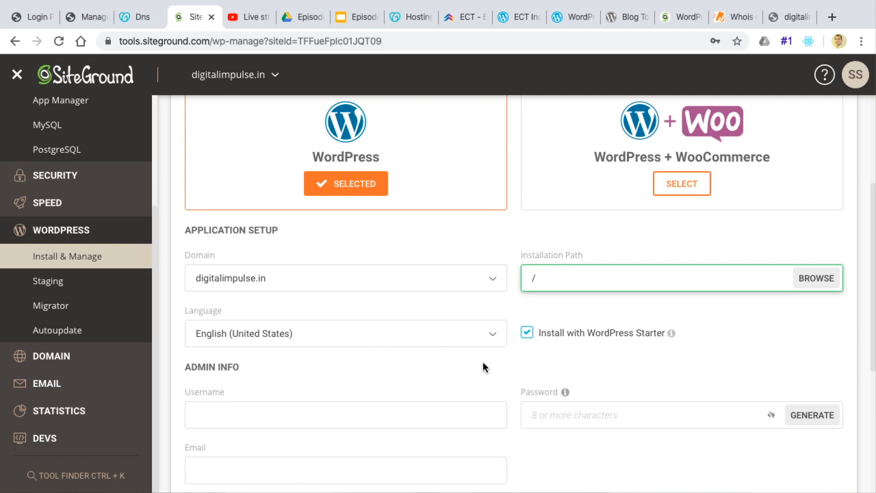
scroll(483, 362, "down", 1)
scroll(260, 373, "down", 3)
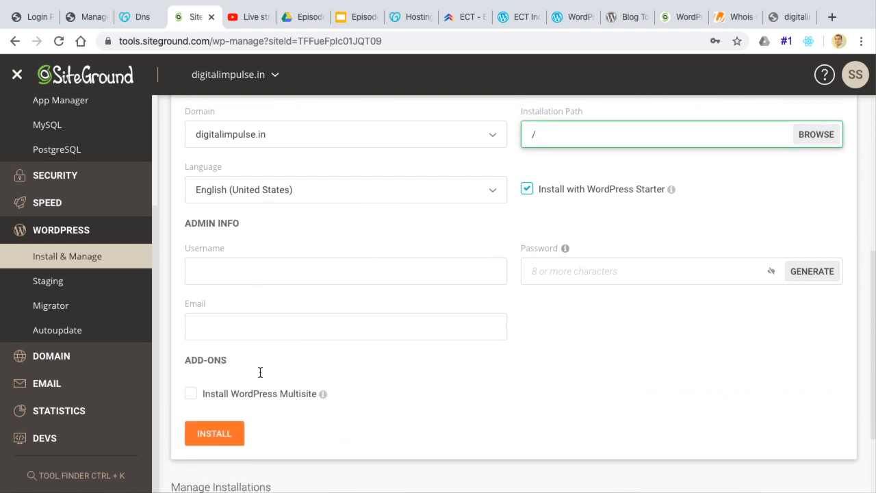
Enter the admin username, password and e-mail, then submit the WordPress installation
left_click(202, 264)
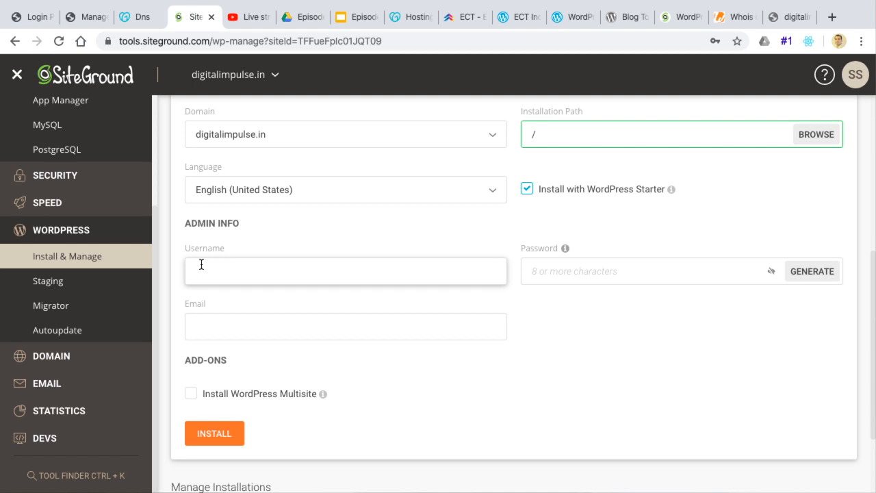
type("saket")
key("Tab")
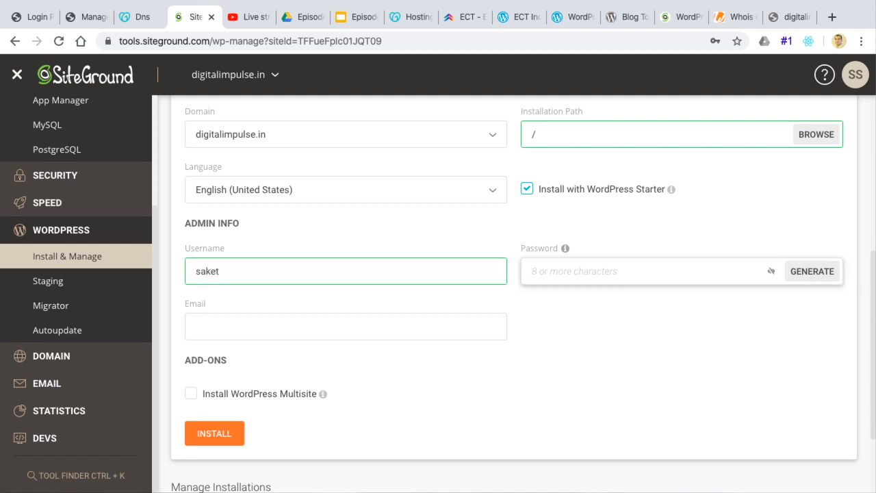
type("s")
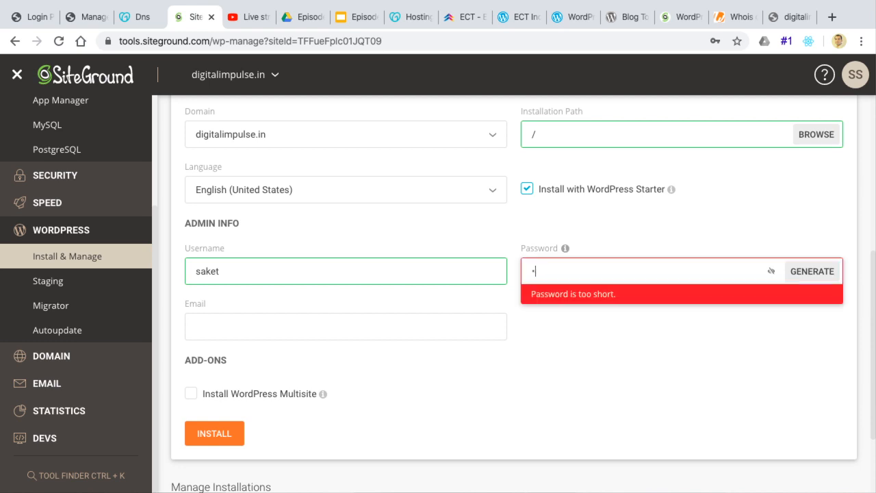
key("BackSpace")
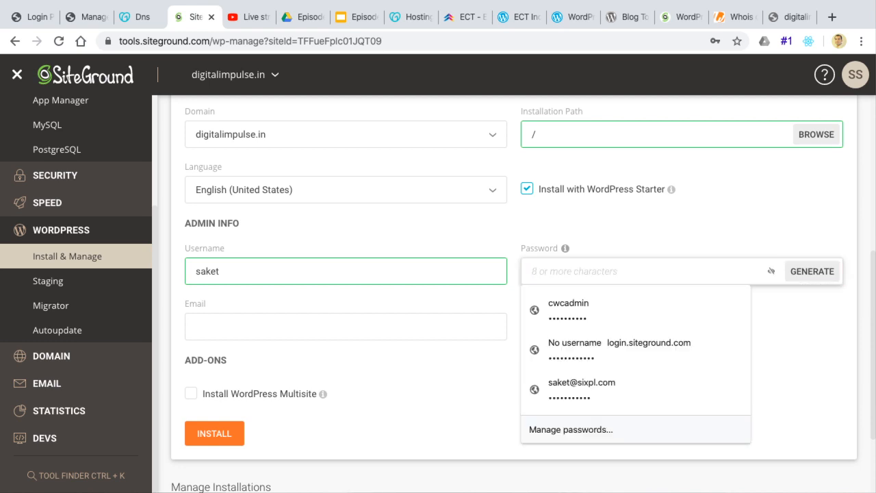
type("•••••••")
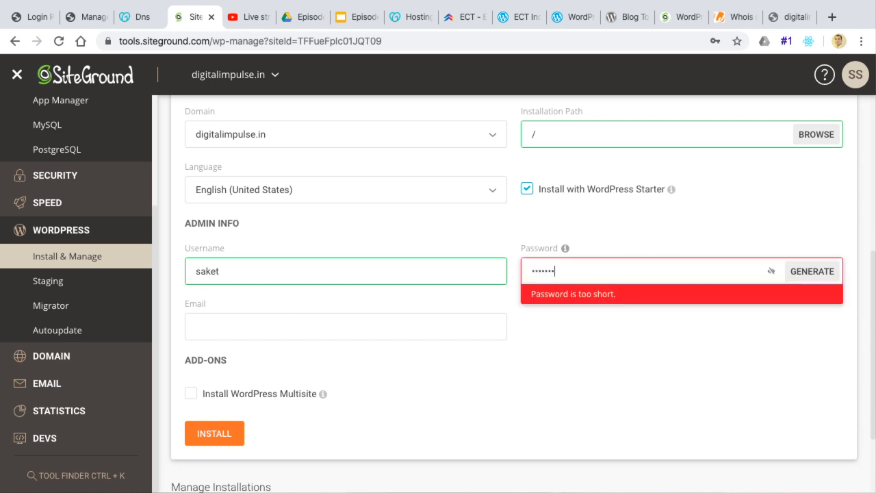
type("••••")
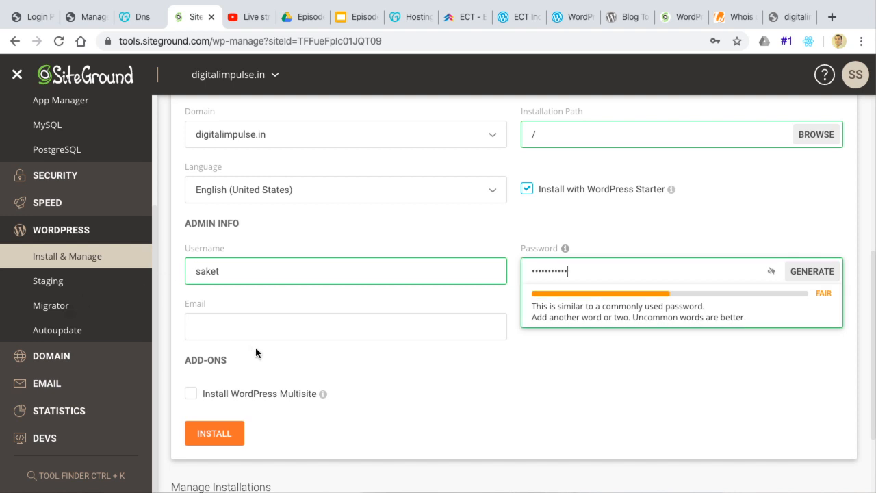
left_click(244, 323)
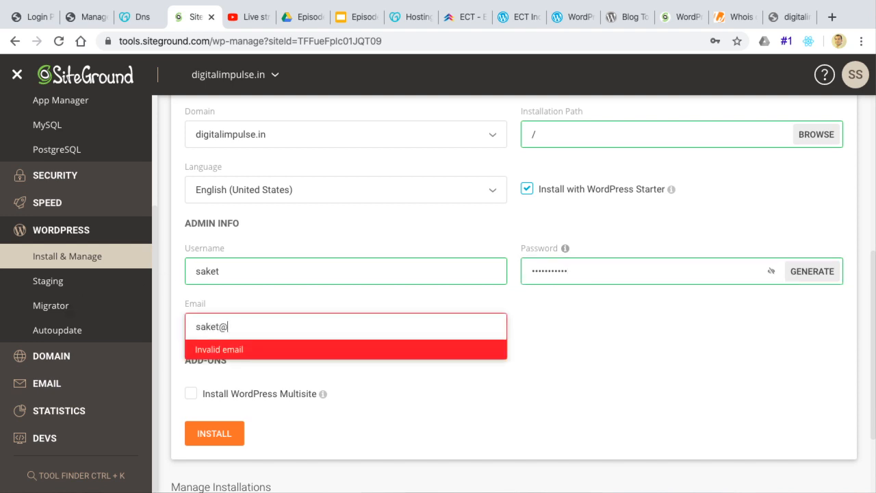
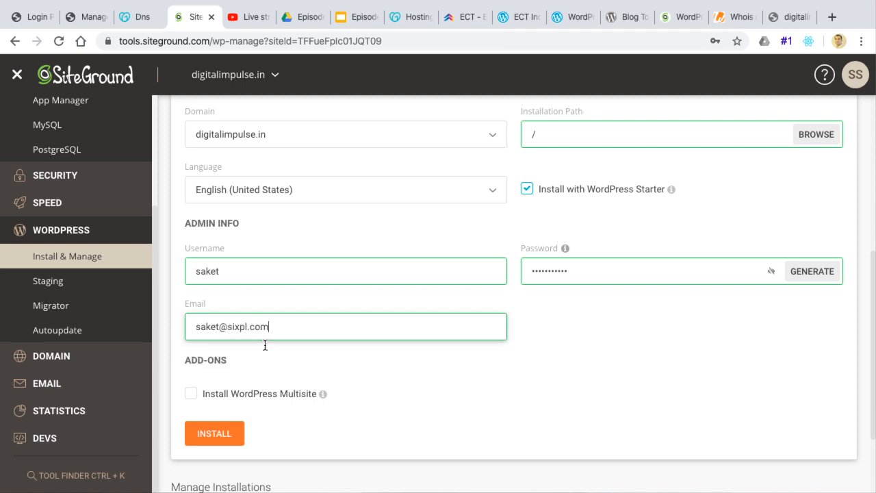
left_click(241, 441)
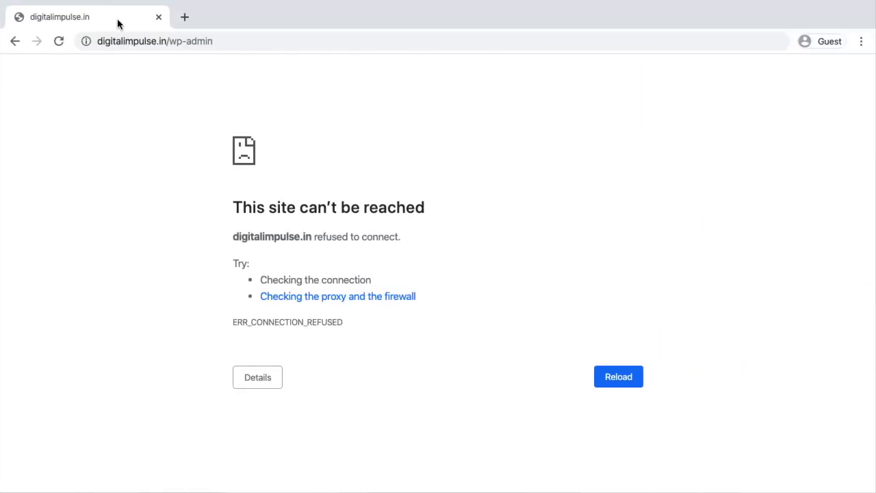
left_click(129, 42)
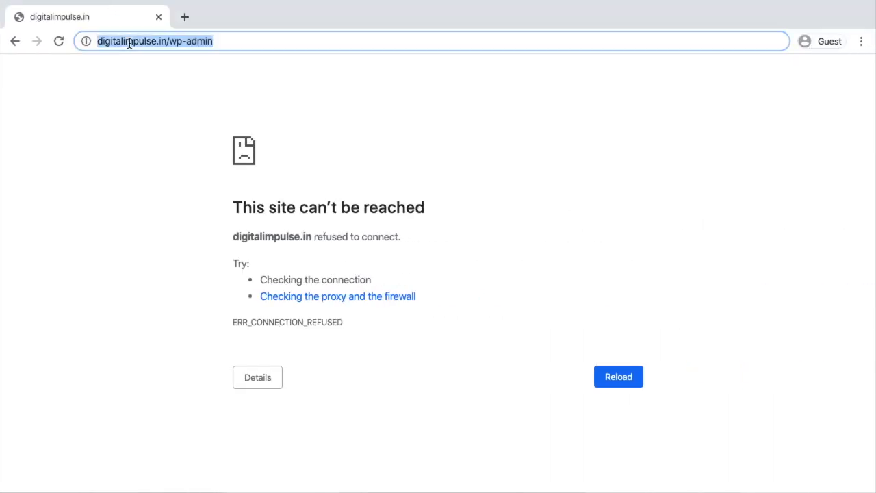
key("Return")
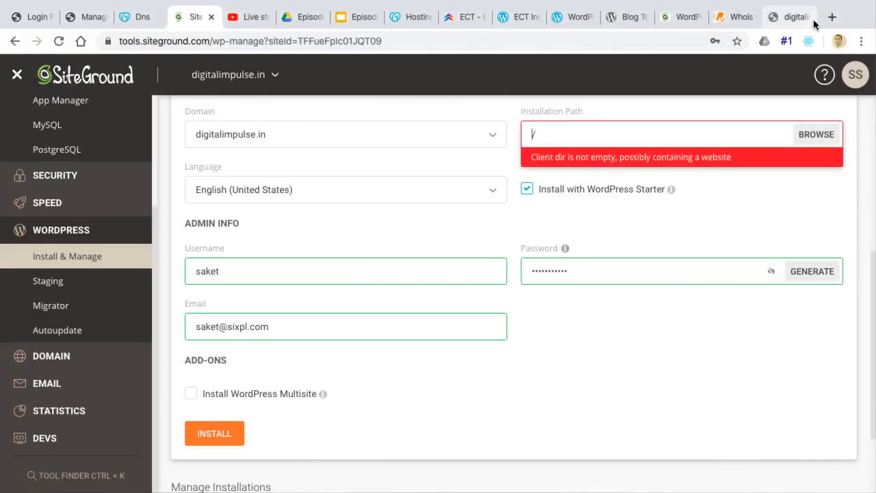
left_click(792, 21)
left_click(527, 40)
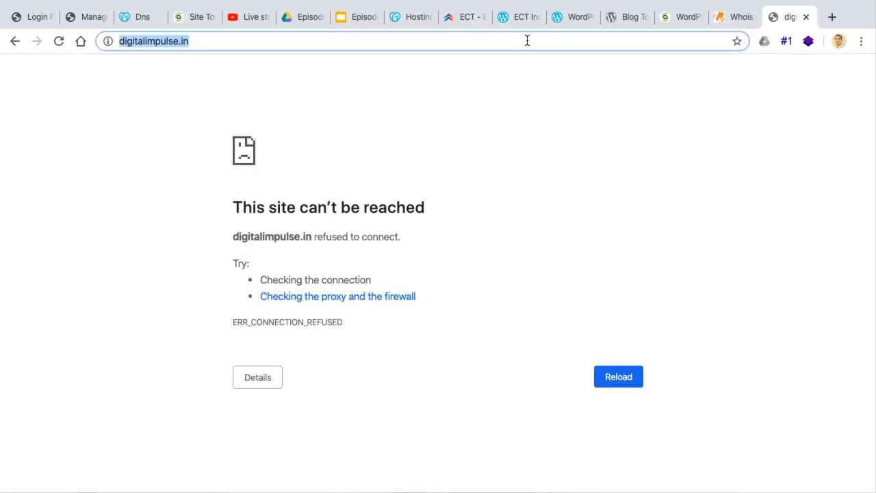
key("Return")
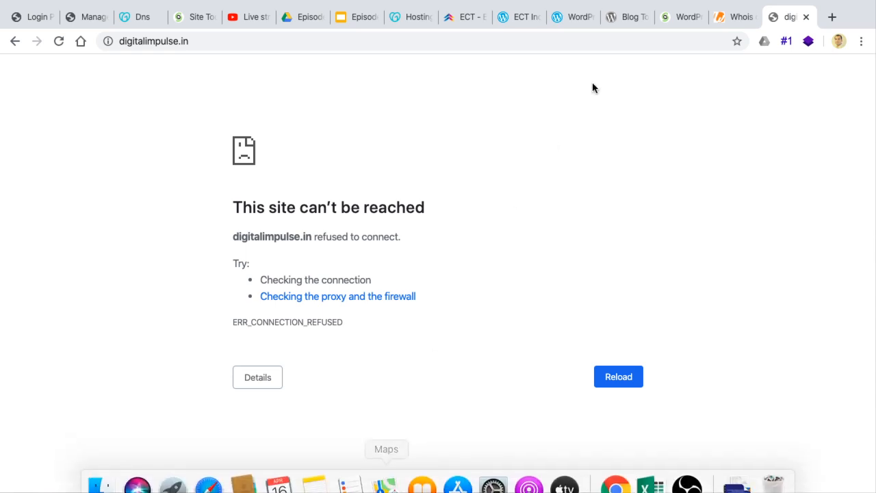
key("ctrl+Left")
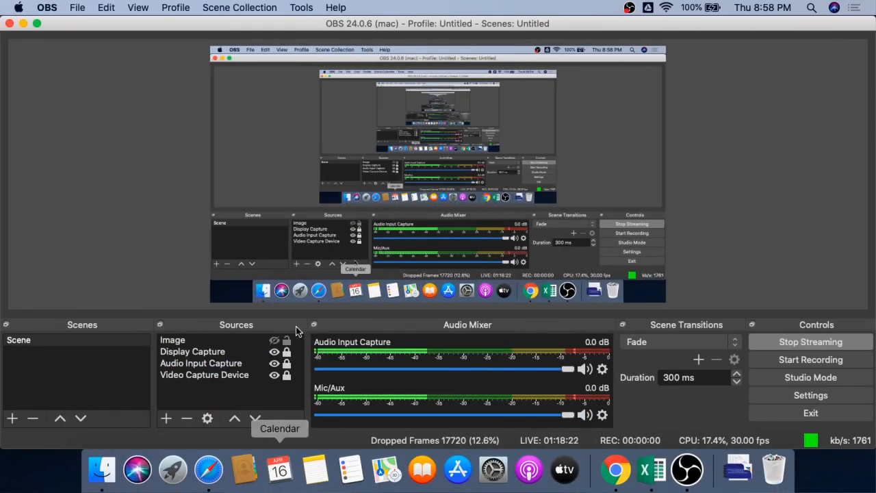
key("ctrl+Right")
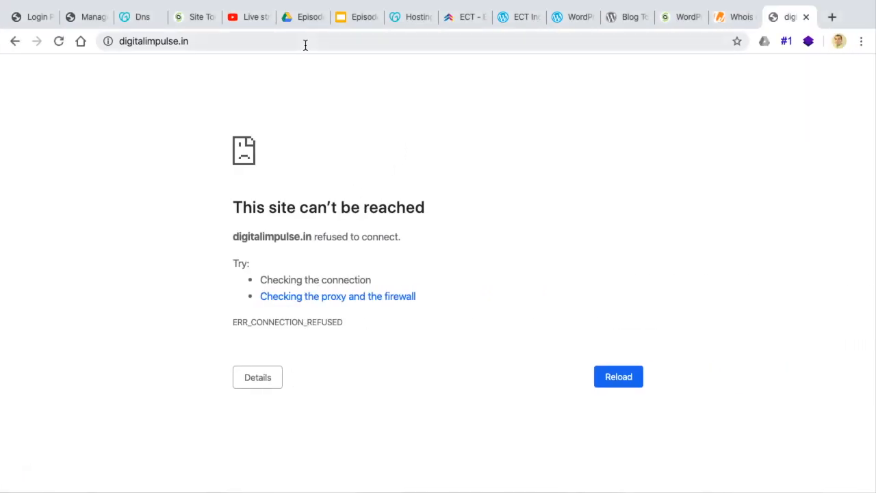
left_click(305, 45)
type("digital")
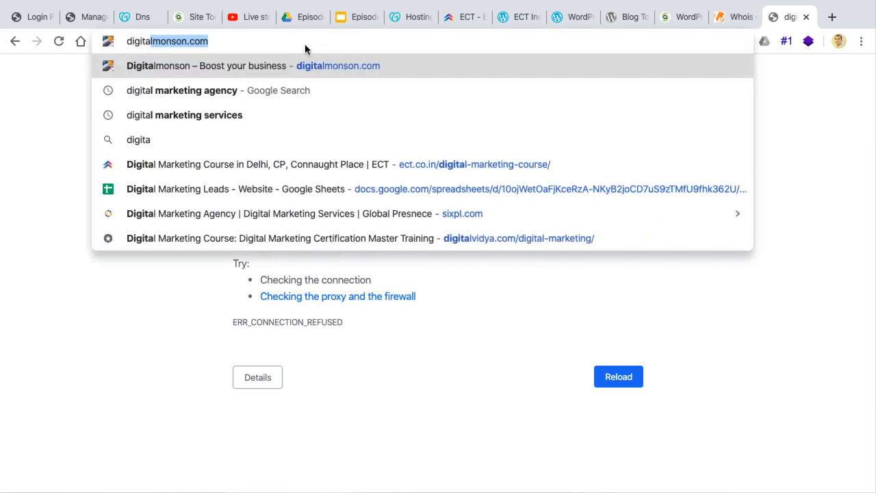
type("impul")
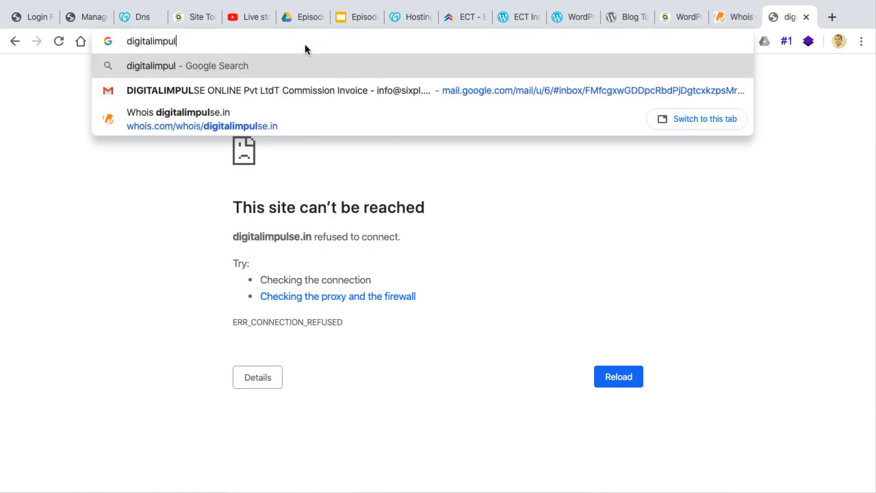
type("se.in")
key("Return")
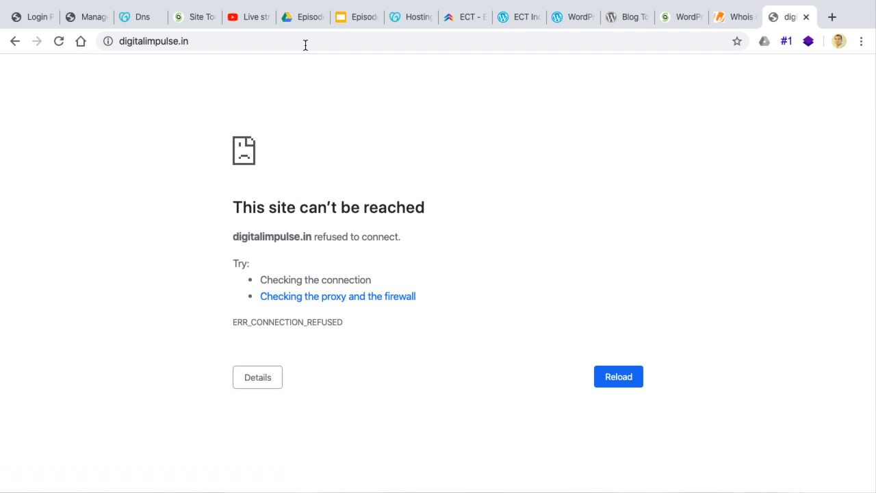
left_click(626, 382)
Open the digitalimpulse.in order from List/Search Orders in the Incyber.in domain panel
left_click(87, 16)
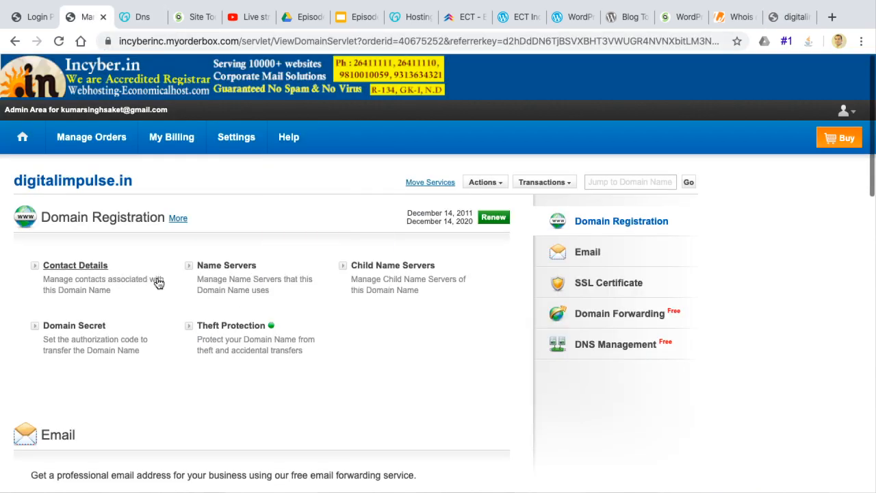
mouse_move(97, 149)
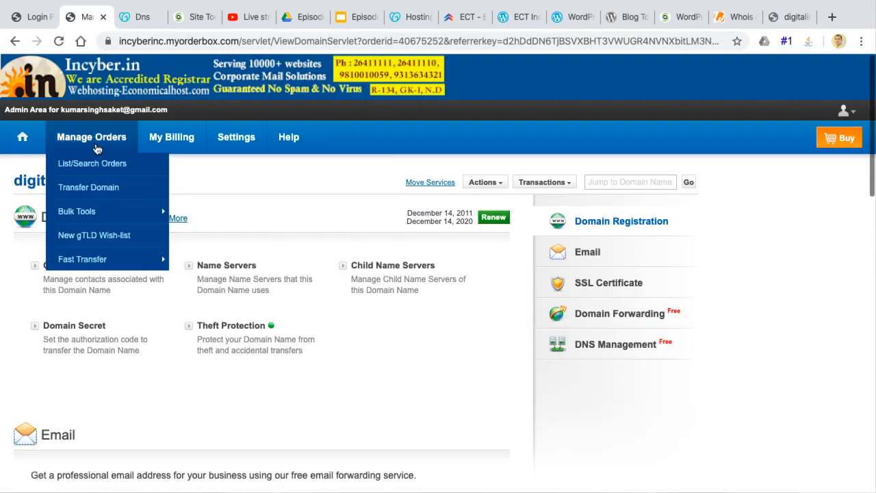
left_click(87, 172)
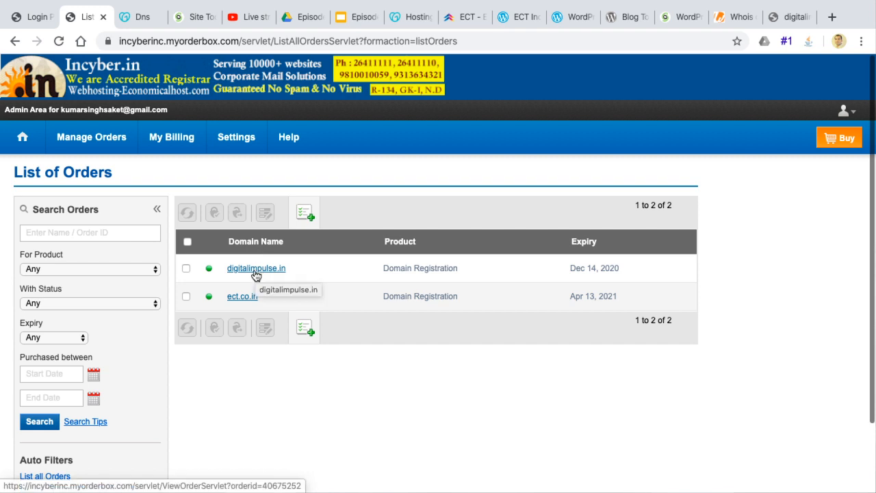
left_click(254, 273)
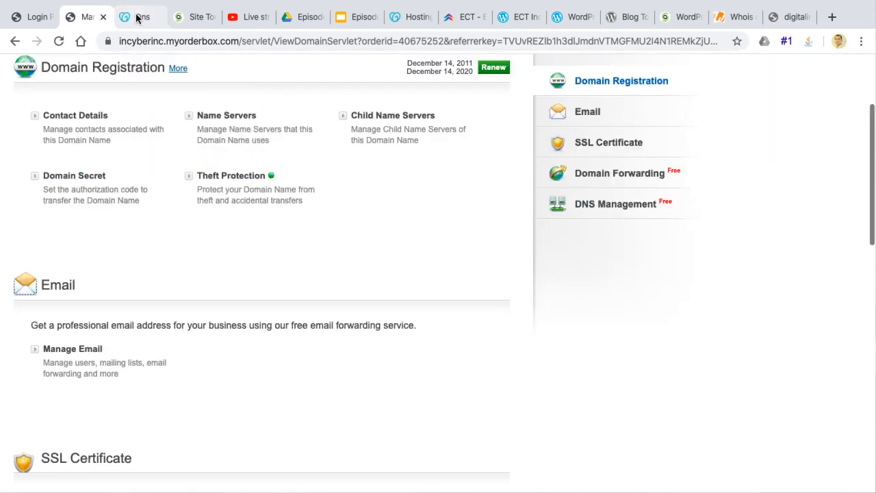
Reload the SiteGround WordPress Install & Manage page, then return to the digitalimpulse.in tab
left_click(137, 19)
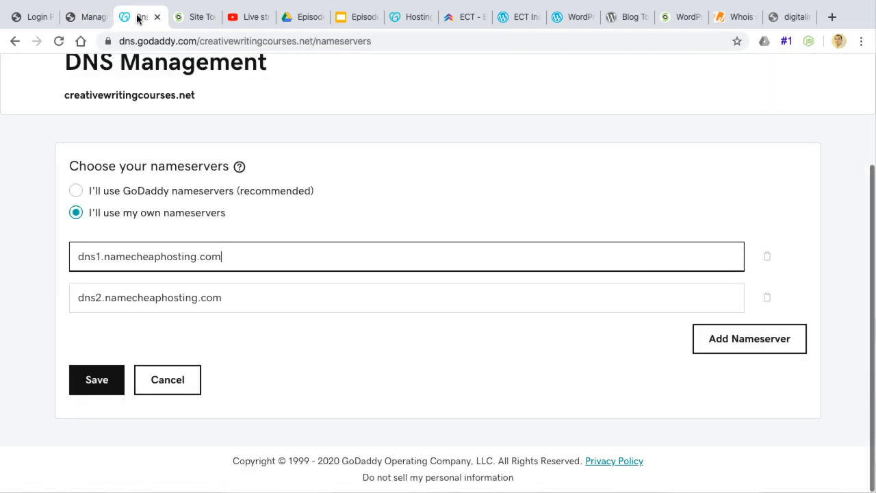
left_click(196, 18)
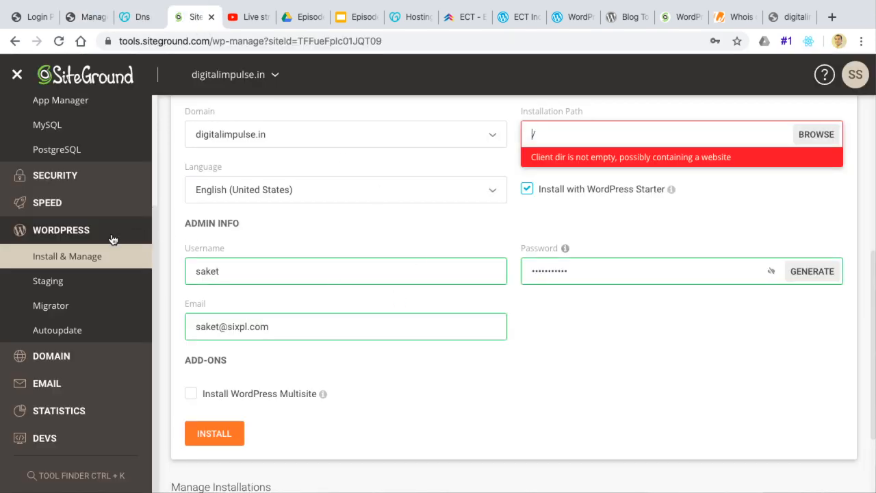
left_click(49, 258)
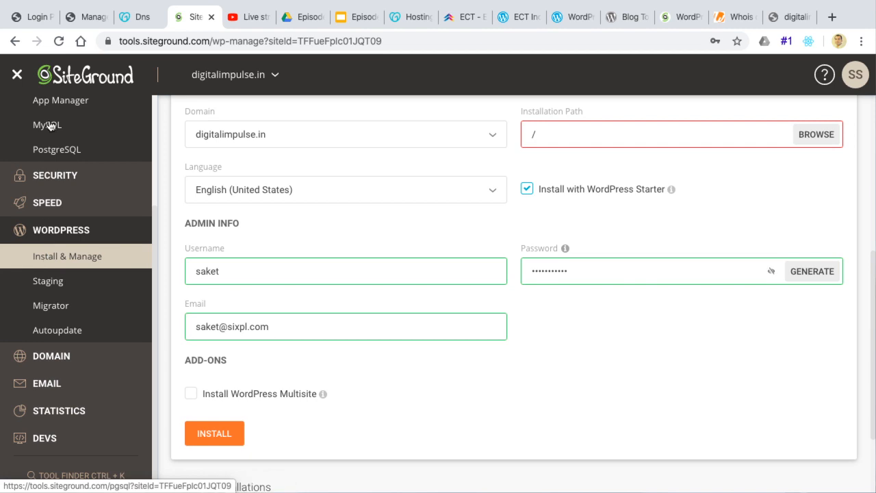
left_click(59, 41)
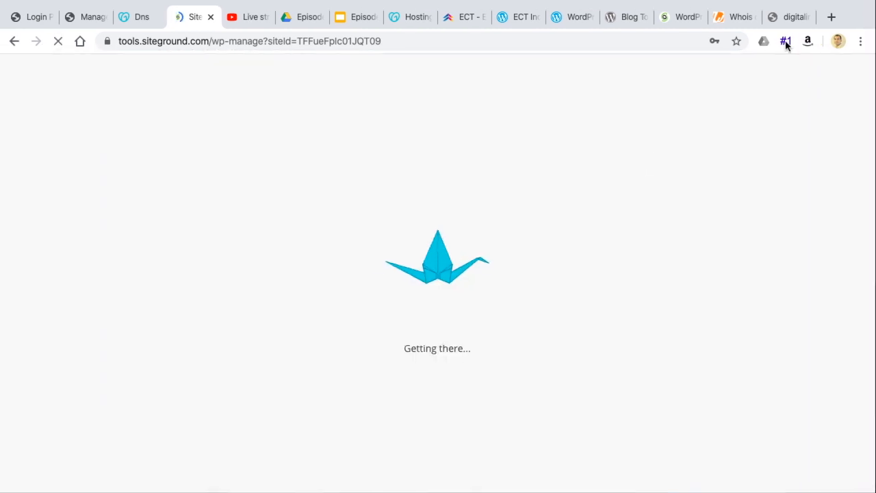
left_click(787, 17)
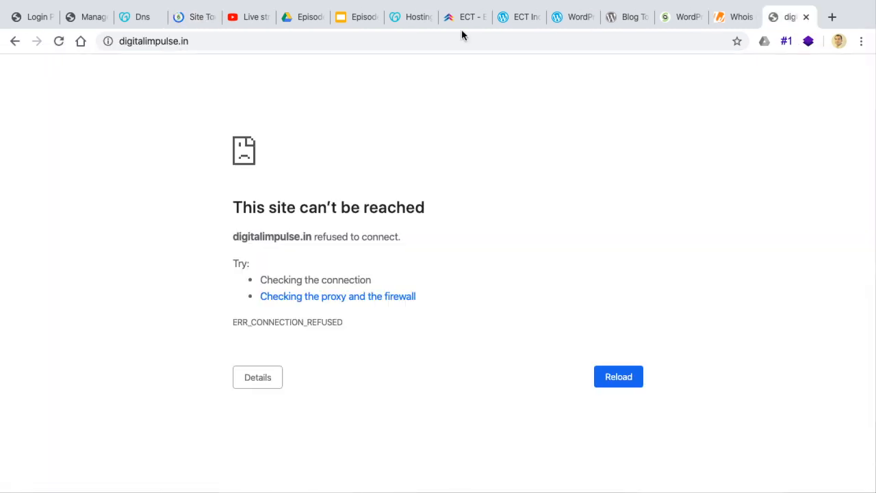
Reload digitalimpulse.in and retype the address to load it again
left_click(58, 41)
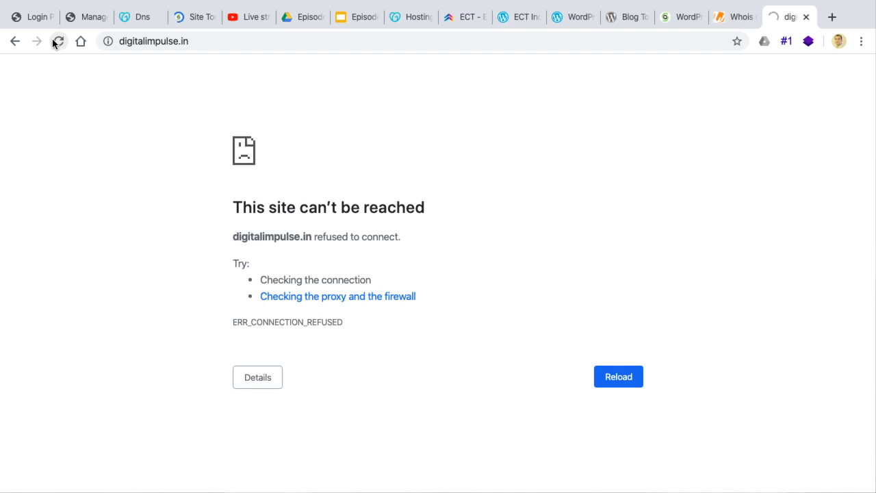
left_click(160, 42)
type("di")
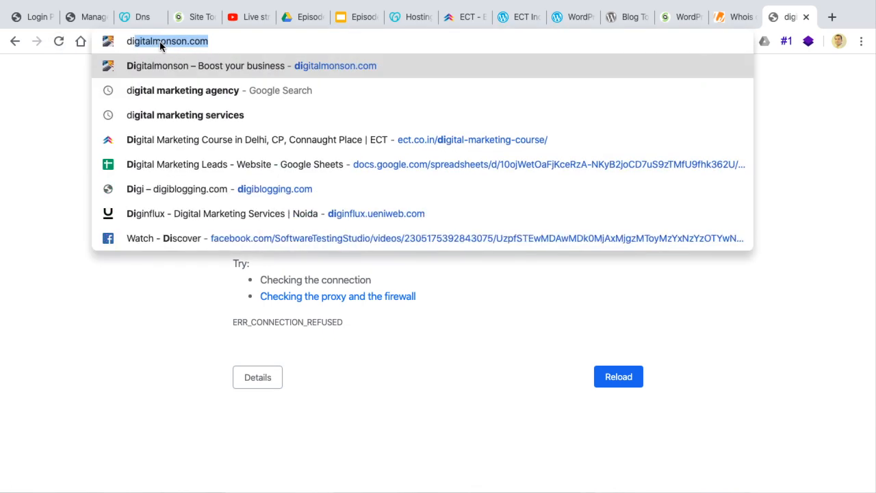
type("gitalimp")
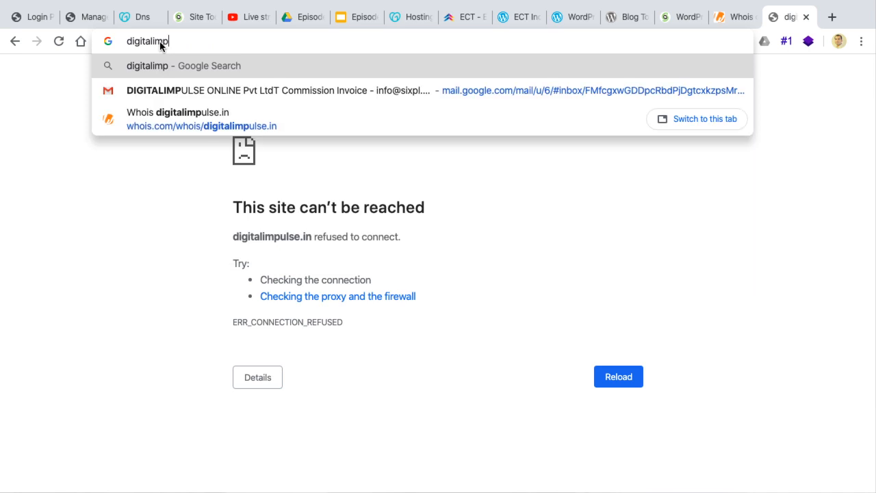
type("ulse.in")
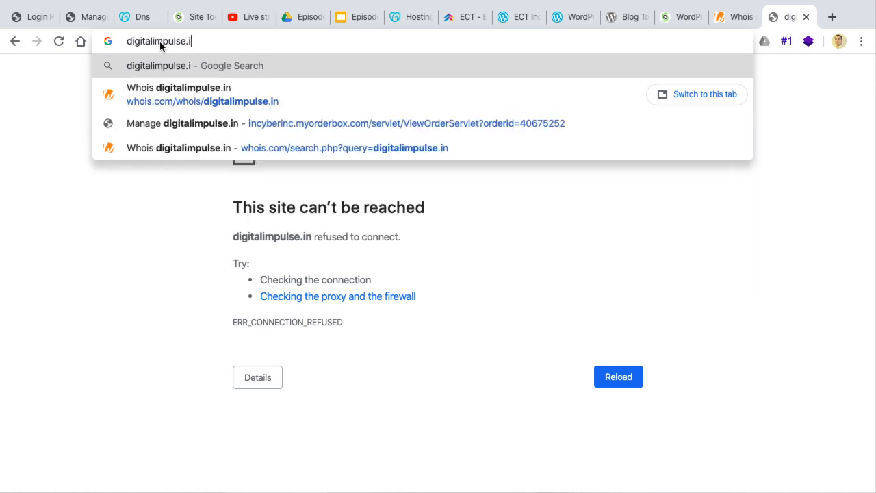
key("Return")
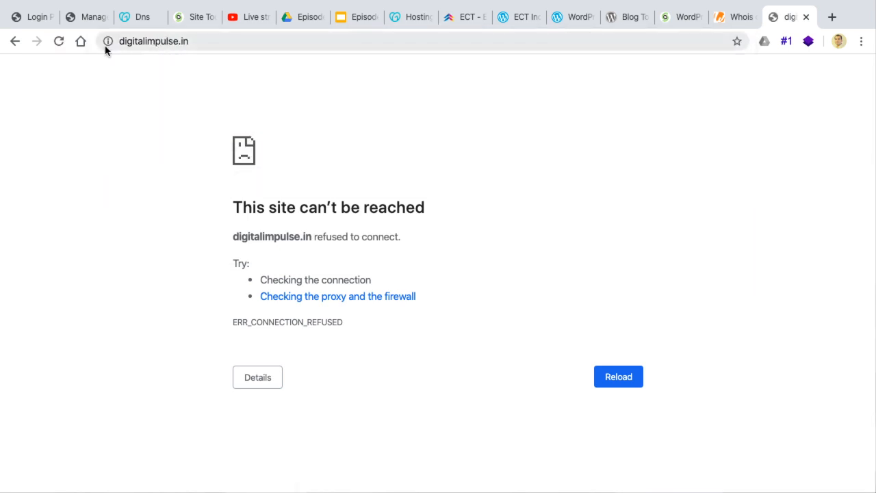
left_click(59, 41)
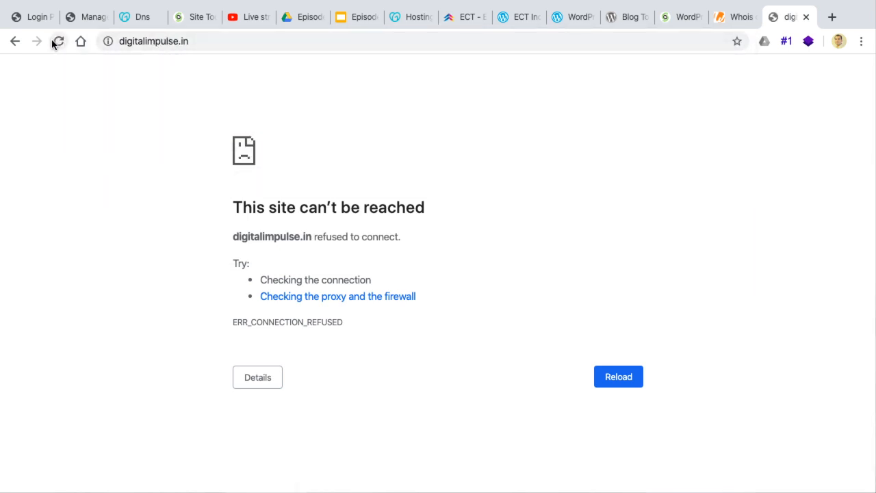
left_click(199, 41)
left_click(216, 41)
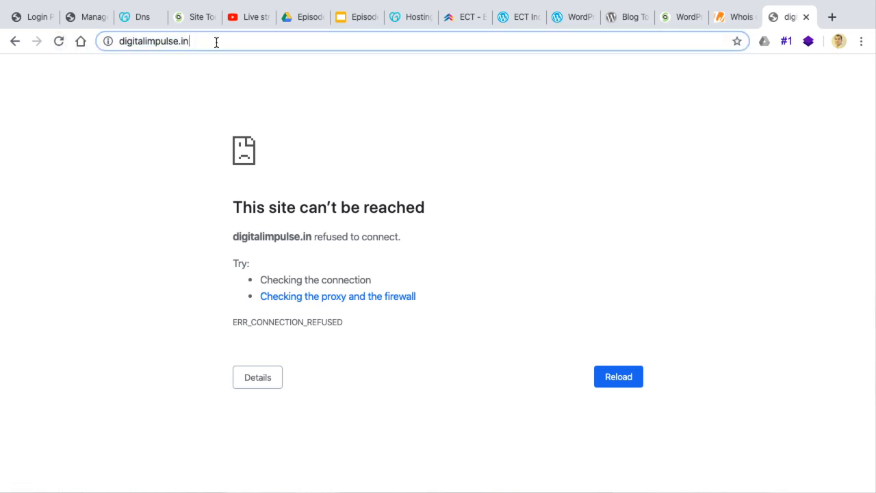
left_click(121, 41)
type("https")
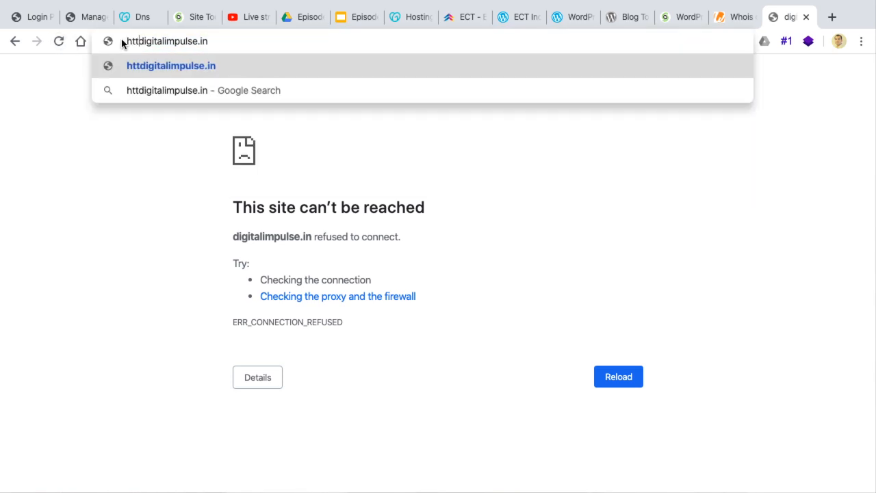
type(":")
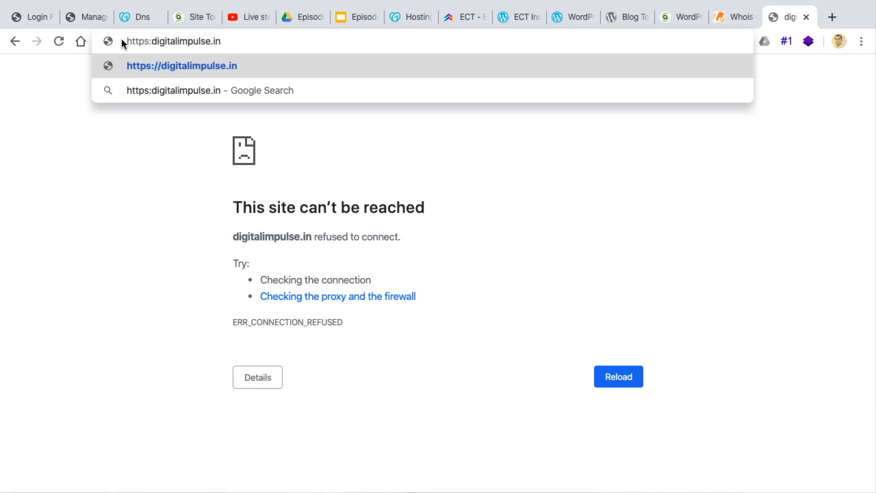
key("BackSpace")
key("BackSpace")
key("BackSpace")
key("BackSpace")
key("BackSpace")
key("BackSpace")
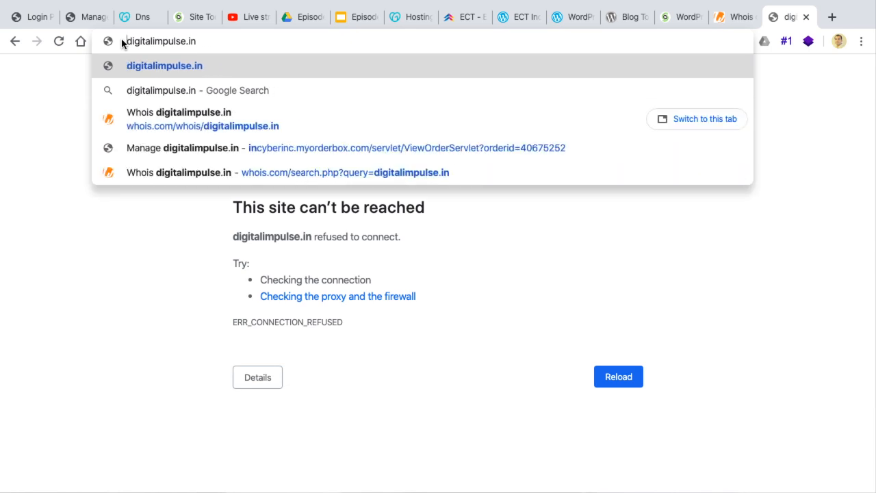
type("www.")
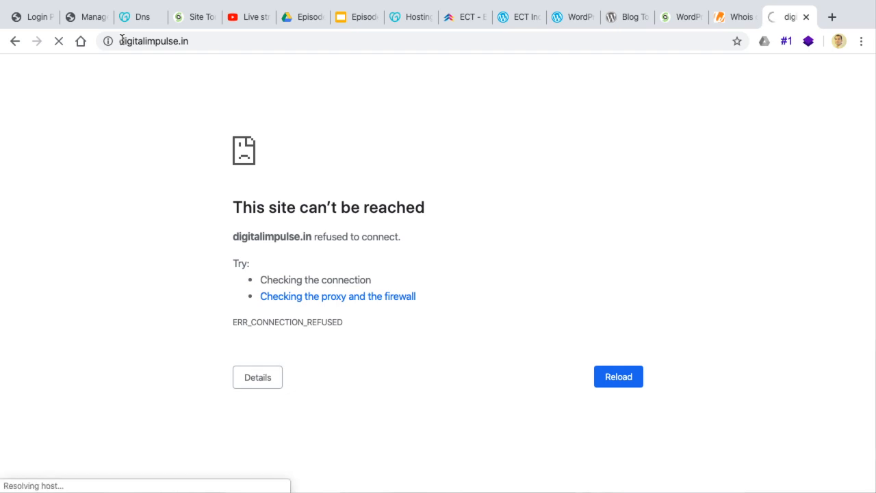
left_click(199, 39)
Open WordPress Staging in Site Tools and select the digitalimpulse.in installation
left_click(134, 16)
left_click(199, 16)
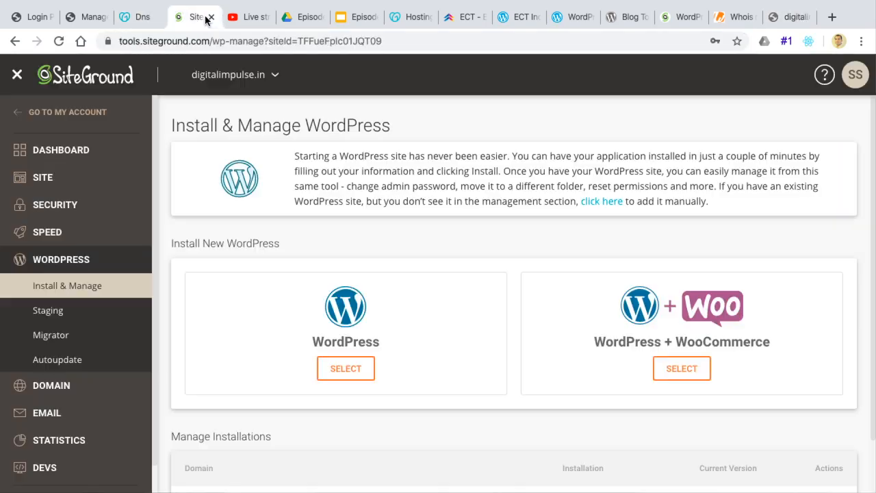
left_click(58, 312)
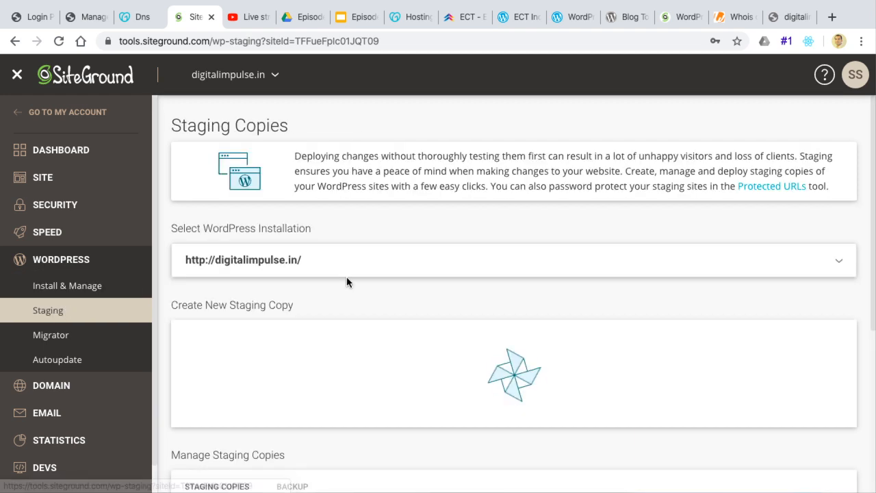
left_click(241, 262)
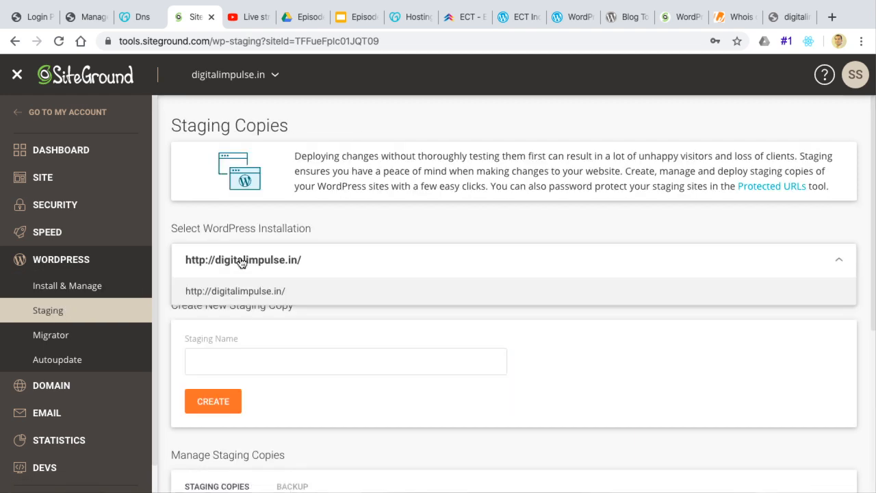
left_click(262, 291)
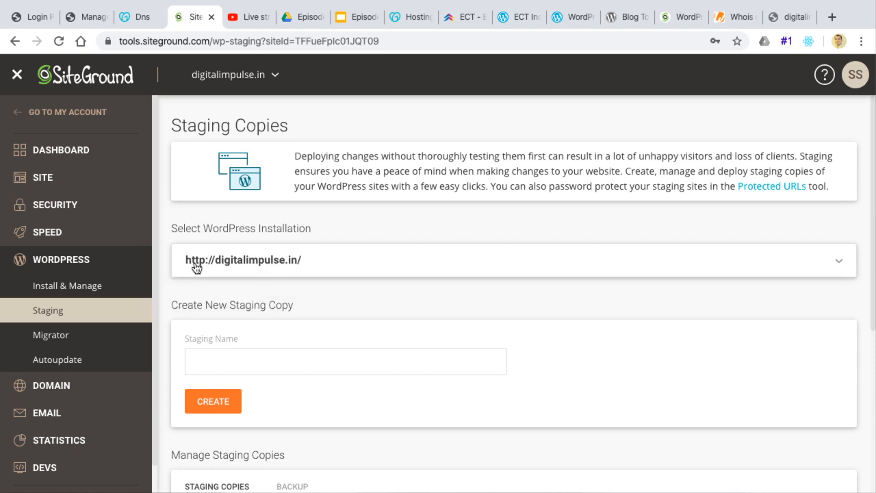
left_click_drag(185, 264, 311, 267)
key("super+c")
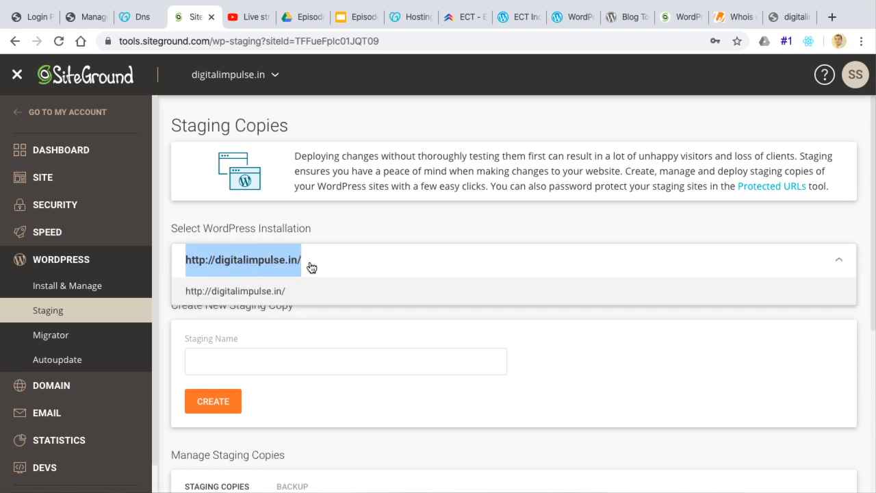
left_click(780, 17)
key("super+v")
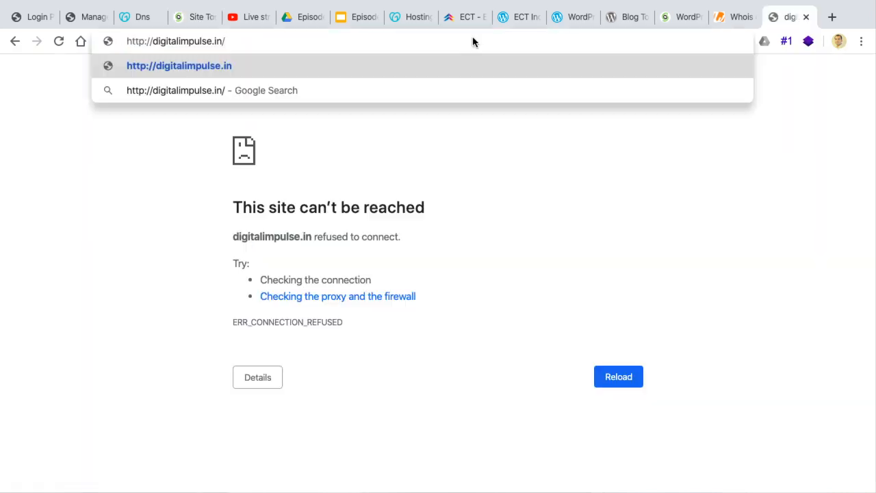
key("Return")
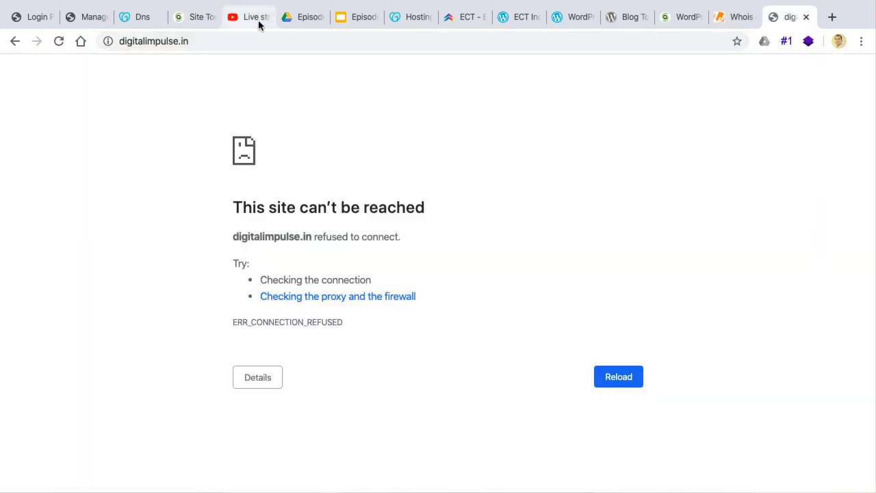
left_click(88, 21)
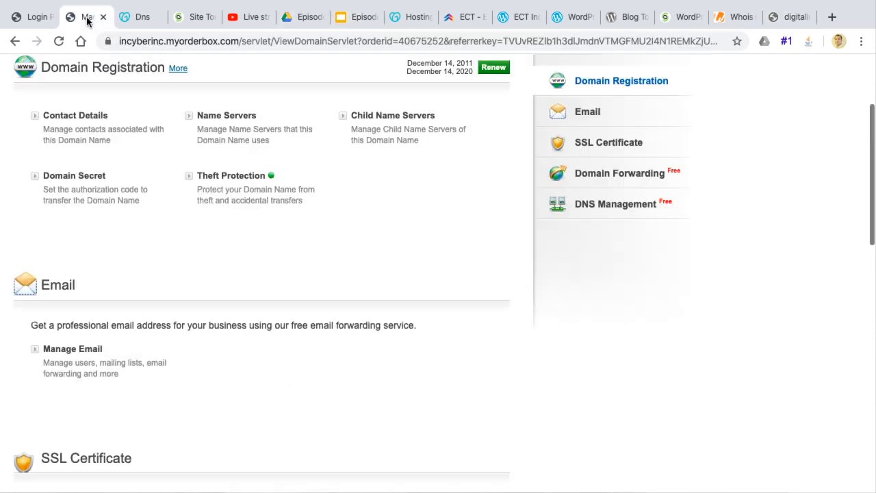
left_click(788, 19)
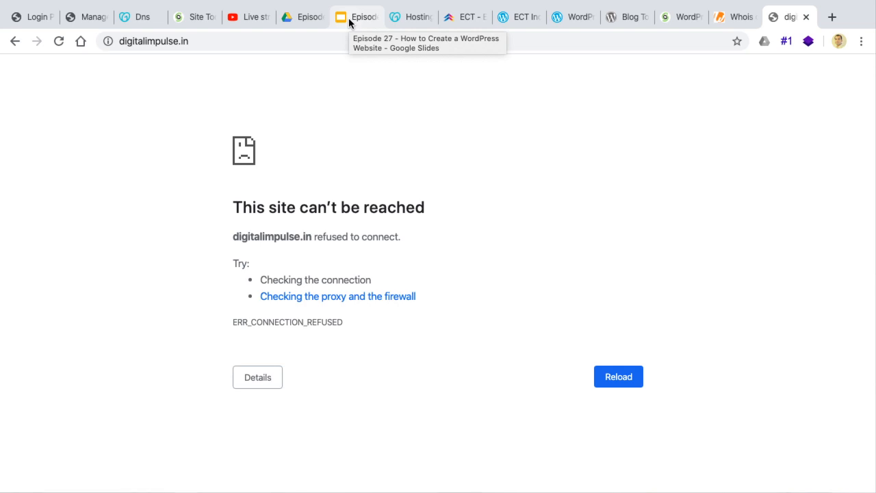
Start an ect.co.in tab, then open a blank new tab in the guest window
left_click(831, 16)
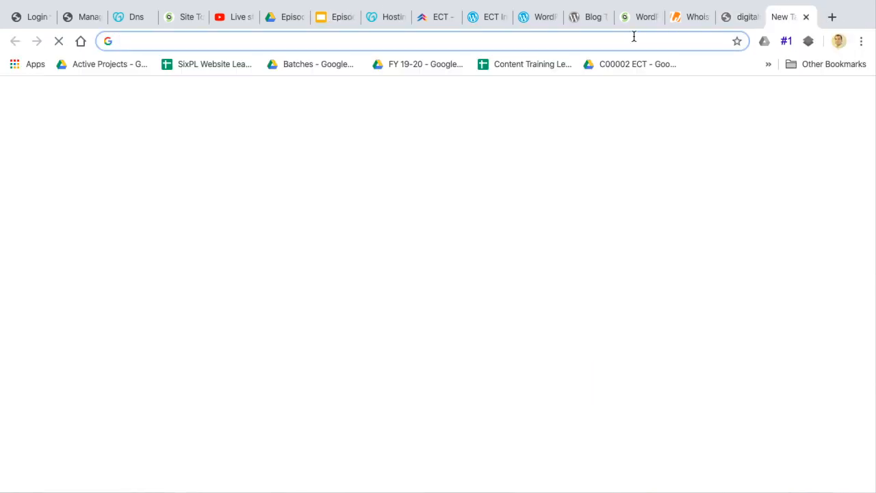
type("ect")
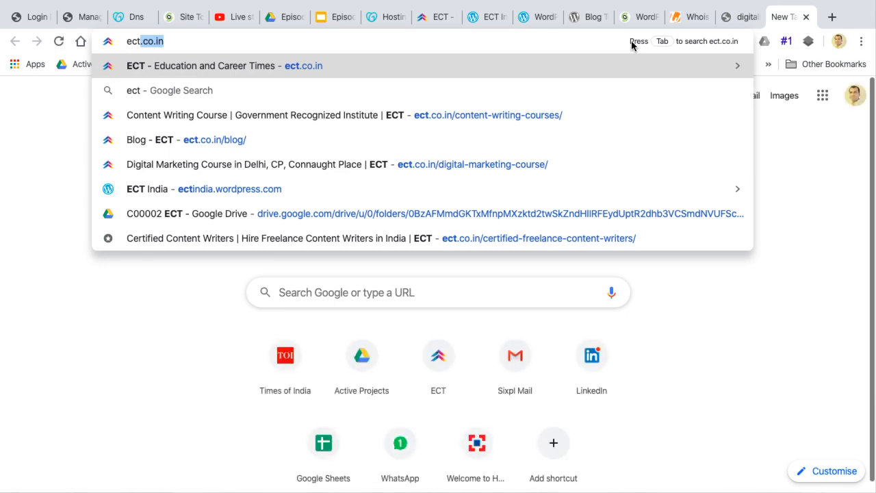
key("Right")
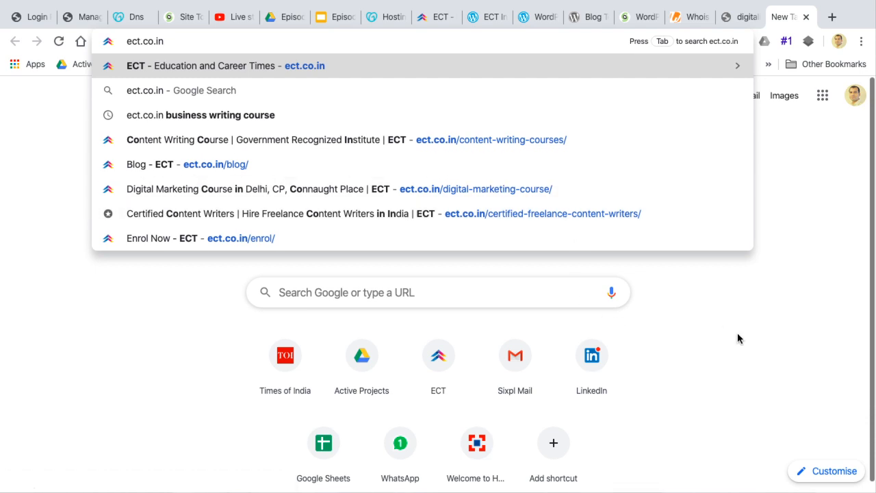
key("ctrl+Right")
left_click(184, 16)
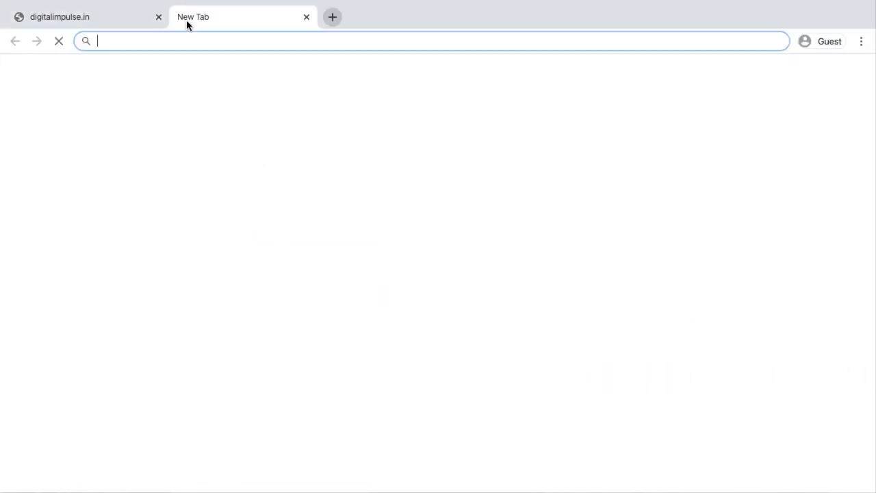
Load ect.co.in and scroll through the ECT website
type("ect.c")
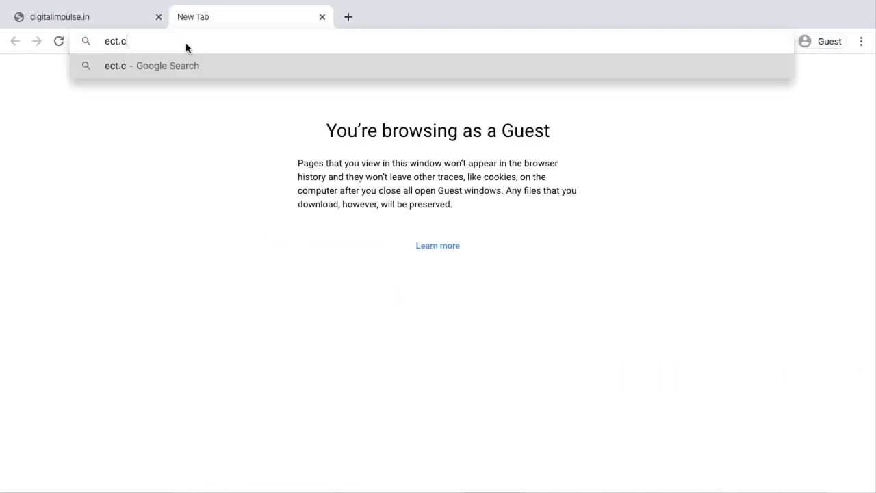
type("o.in")
key("Return")
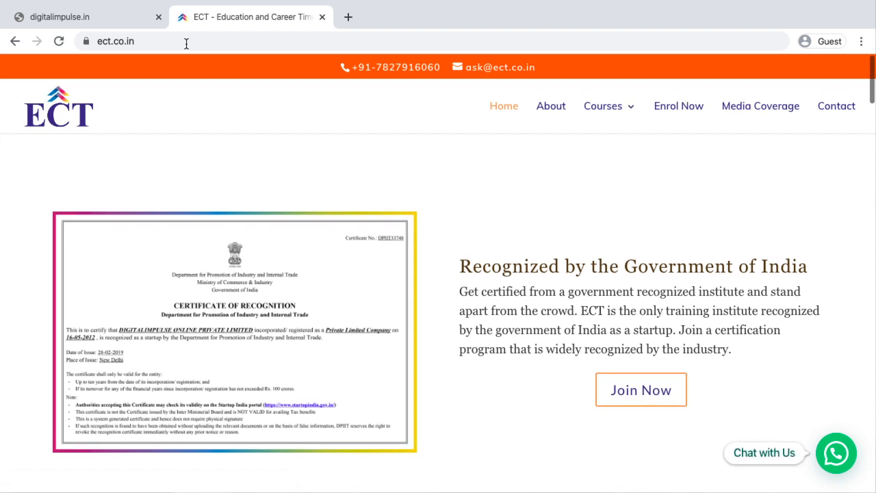
scroll(458, 327, "down", 4)
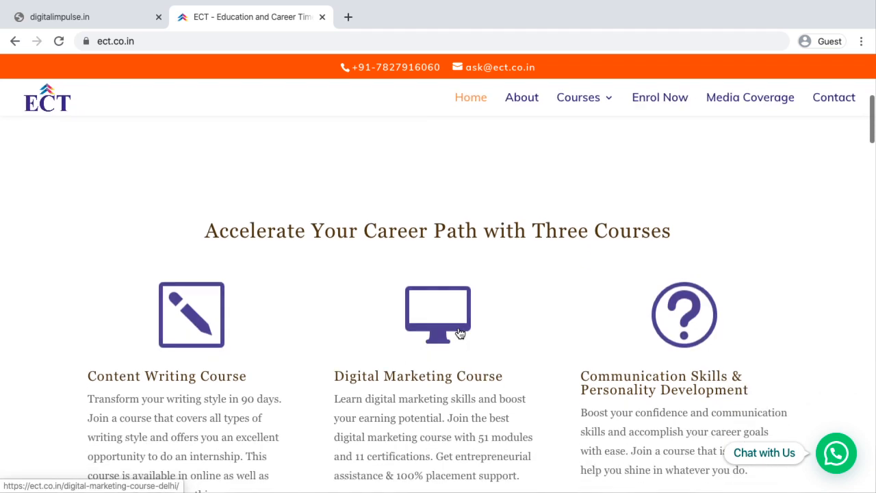
scroll(458, 327, "up", 4)
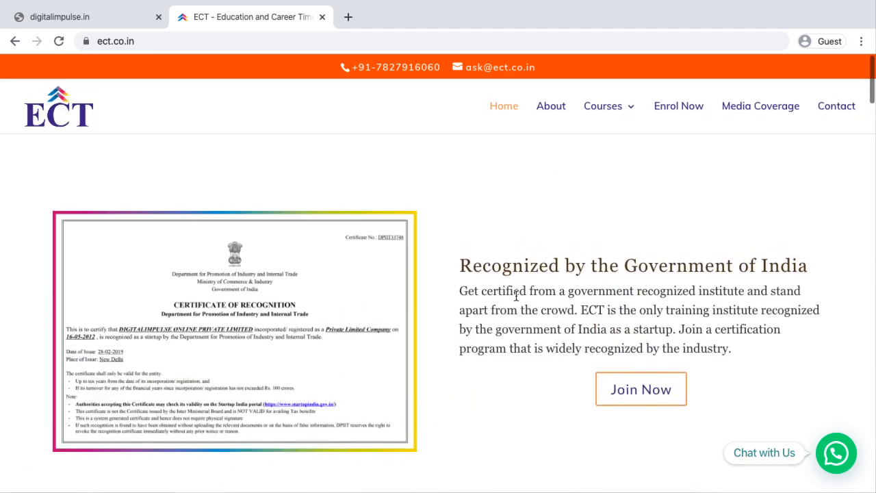
scroll(517, 300, "down", 2)
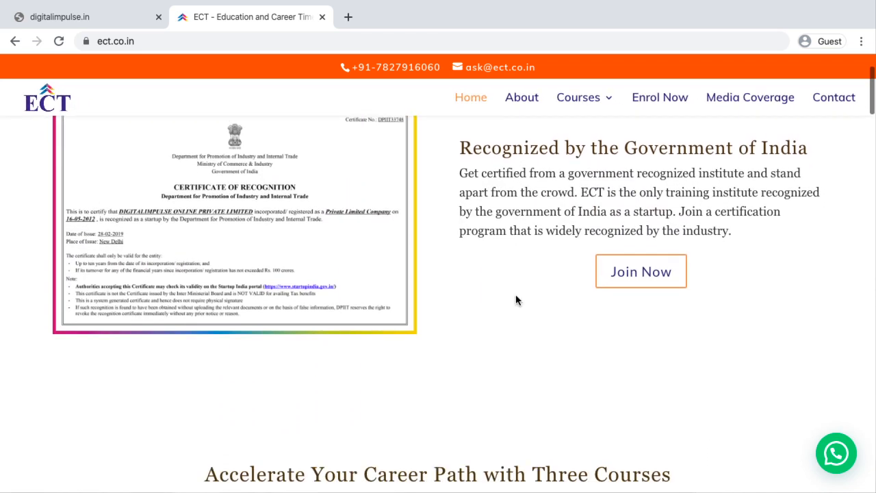
Retry loading digitalimpulse.in/wp-admin, then go back to the ECT tab
left_click(71, 19)
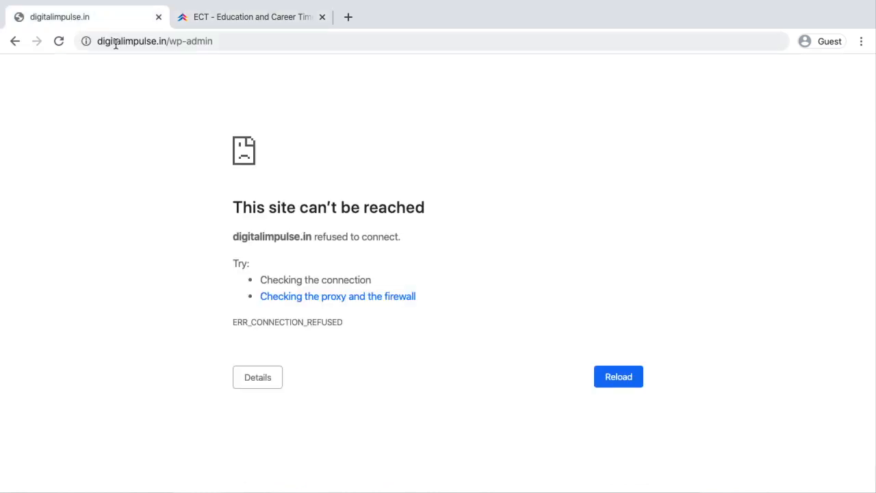
left_click(115, 44)
key("Return")
left_click(228, 18)
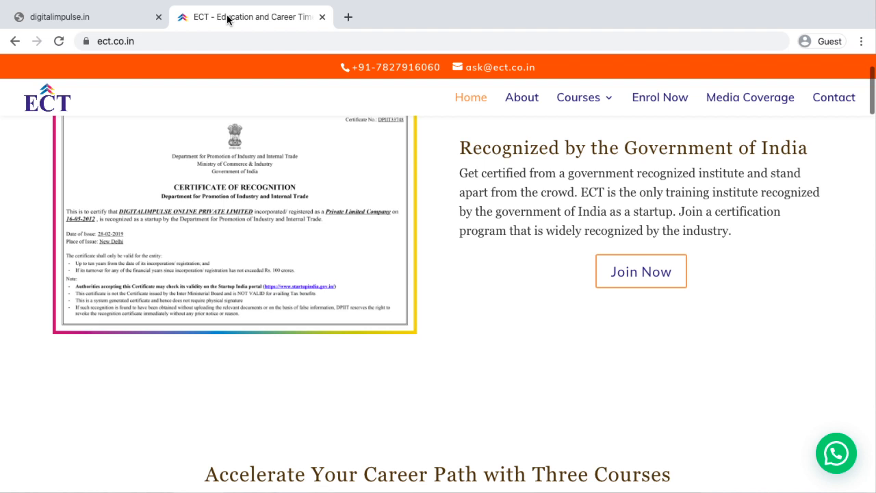
scroll(434, 163, "up", 2)
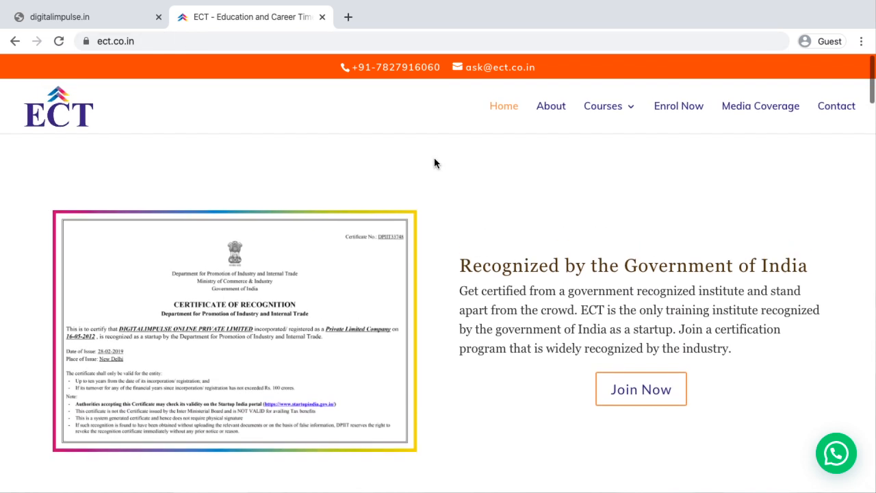
scroll(562, 349, "down", 2)
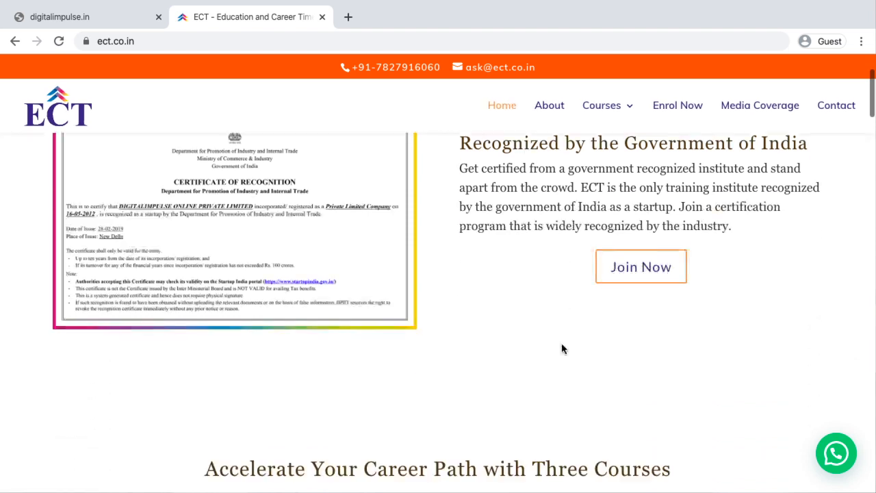
scroll(589, 240, "up", 2)
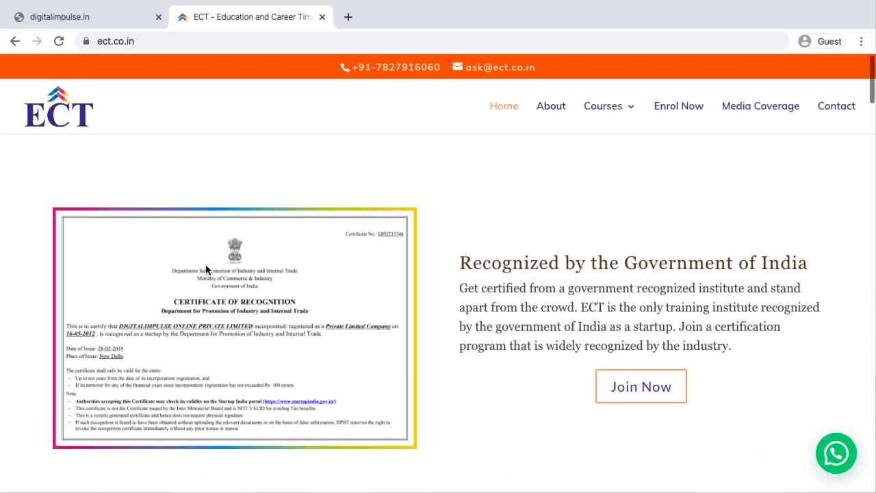
scroll(475, 276, "down", 1)
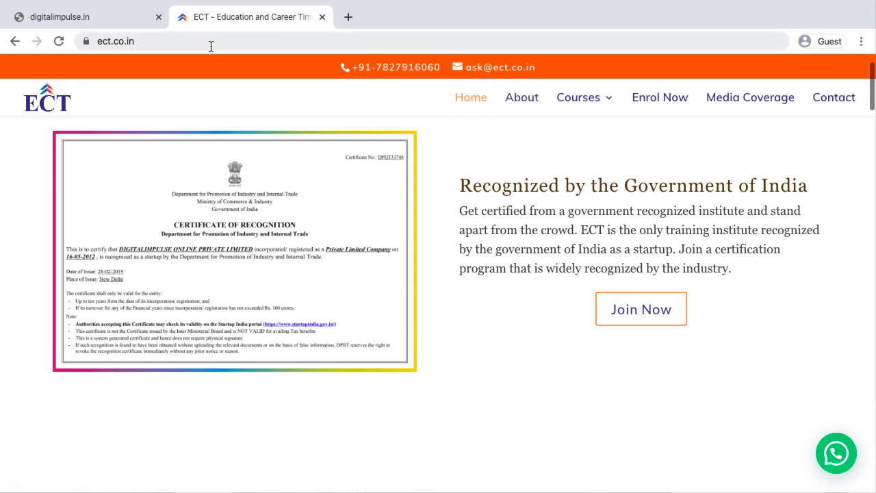
left_click(190, 40)
left_click(190, 40)
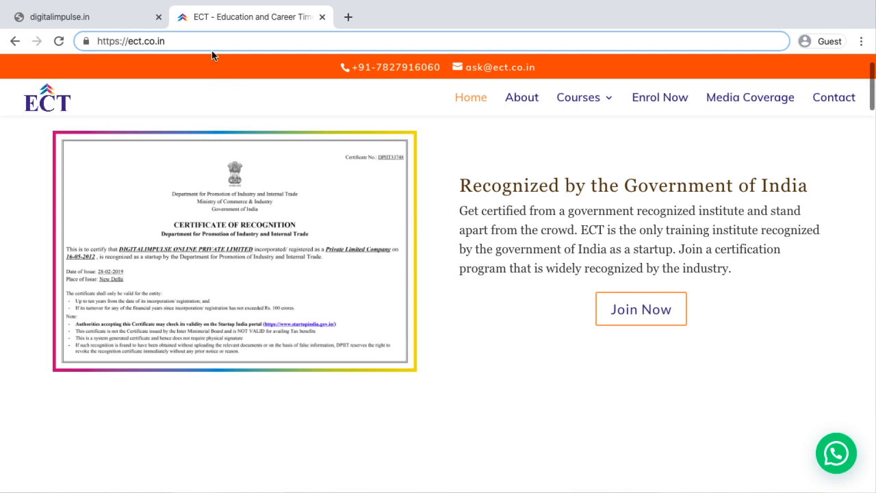
Load the ect.co.in/wp-admin login page, then switch to the other full-screen browser window
type("/")
type("wp")
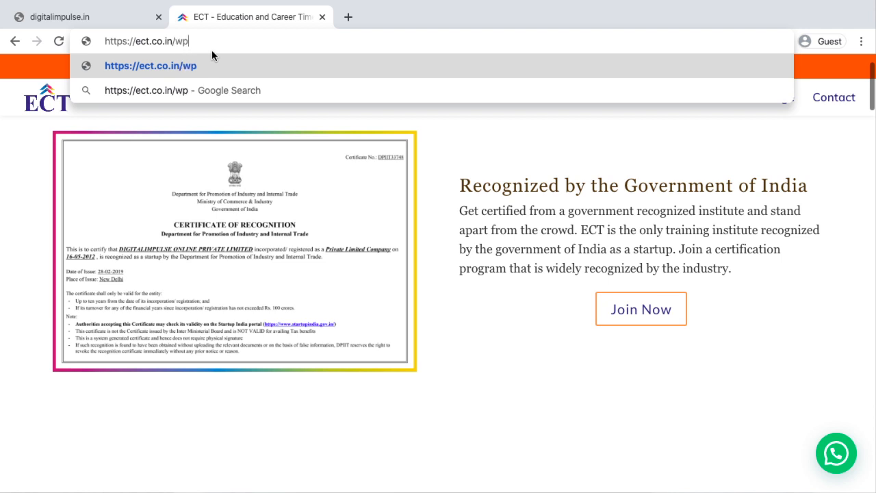
type("-admin")
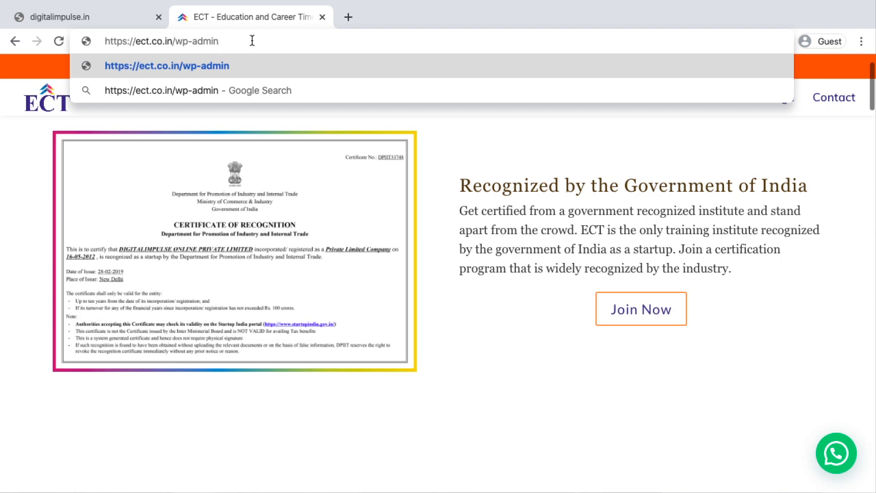
key("Return")
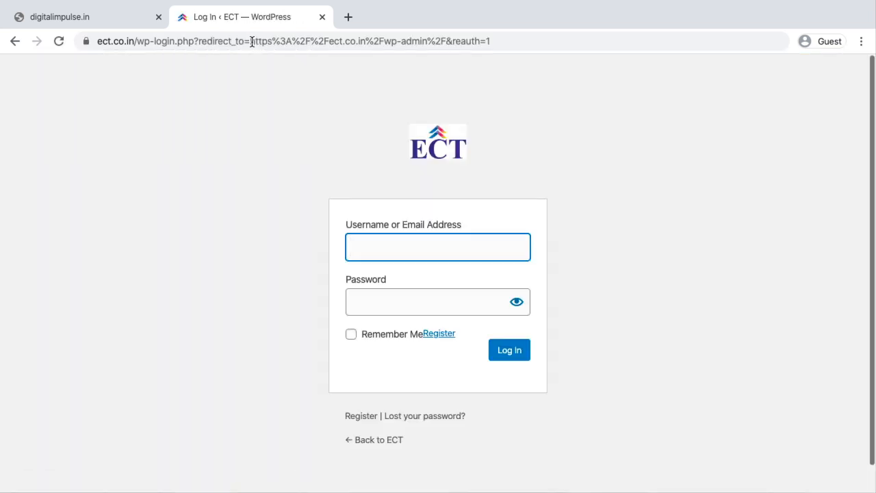
scroll(377, 239, "down", 1)
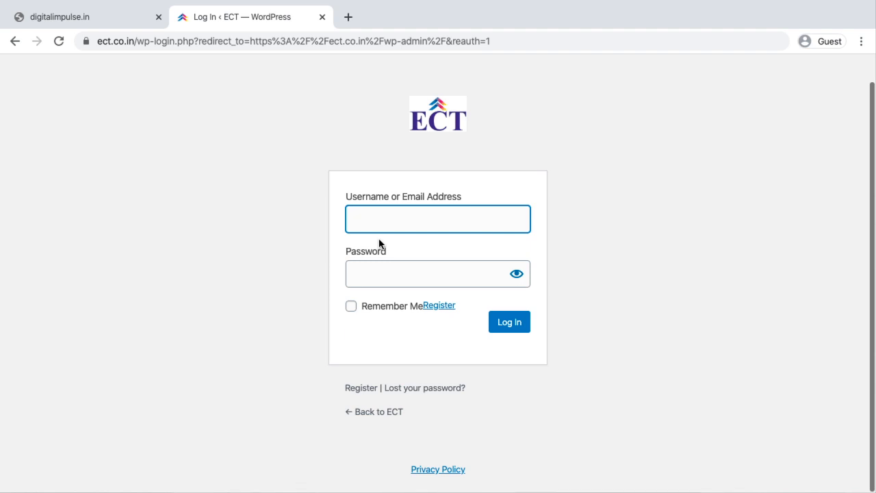
key("ctrl+Left")
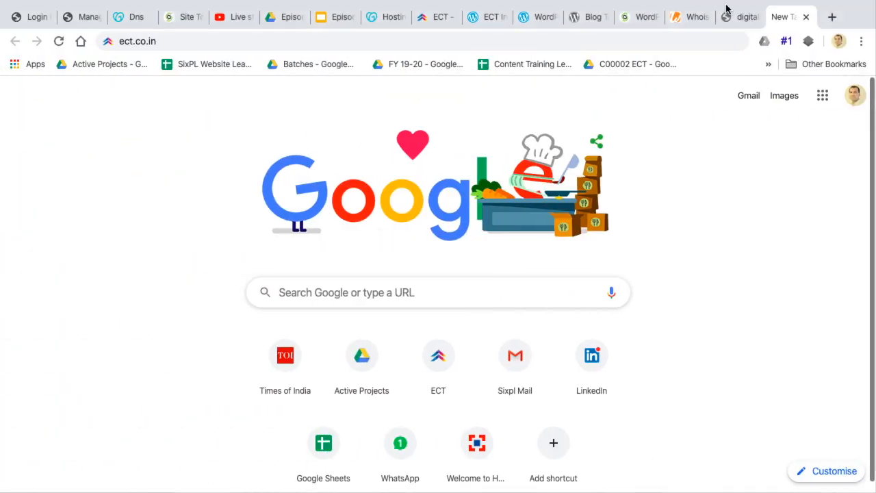
Reload digitalimpulse.in in Chrome, which still refuses to connect
left_click(736, 18)
left_click(149, 41)
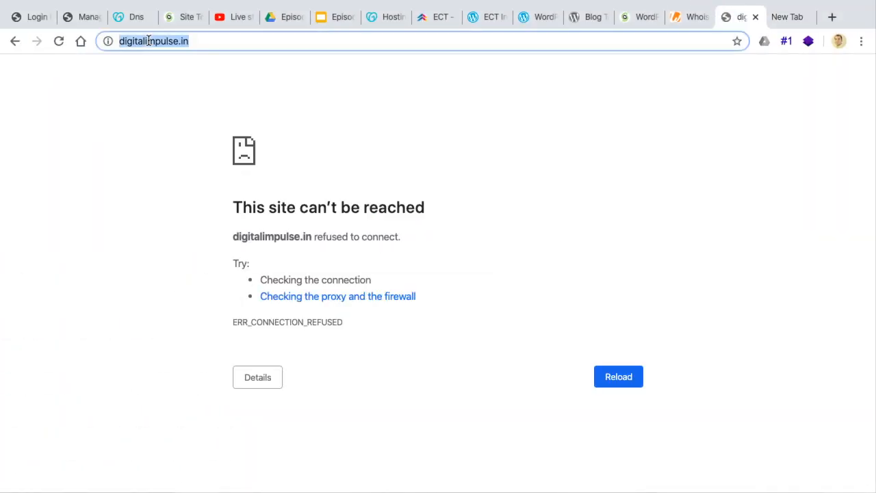
key("Return")
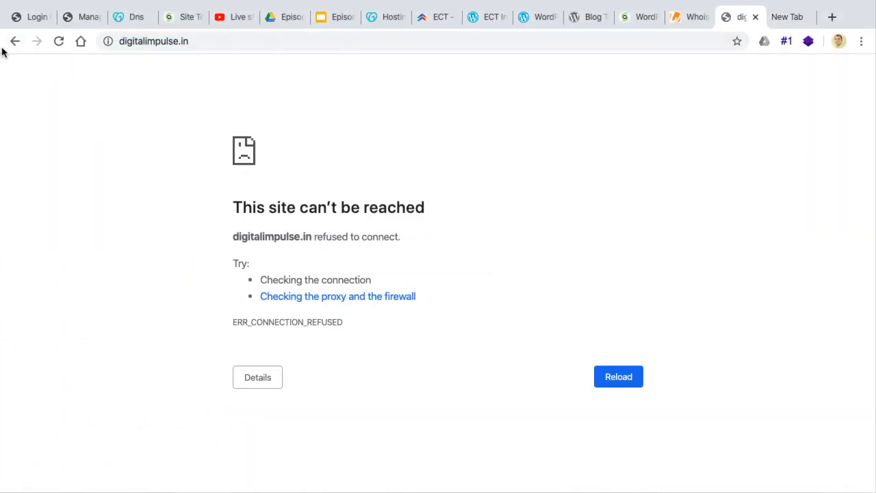
left_click(59, 41)
Launch Safari, load digitalimpulse.in and make the window full screen
key("ctrl+Left")
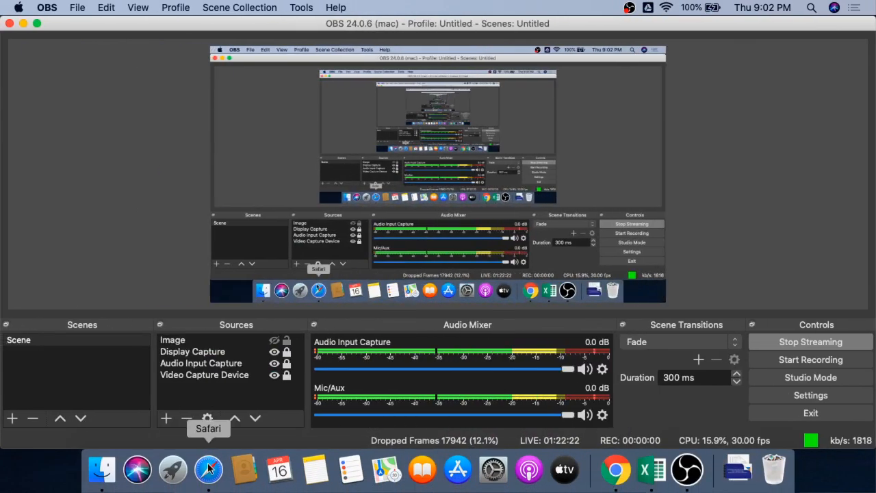
left_click(209, 472)
key("ctrl+Right")
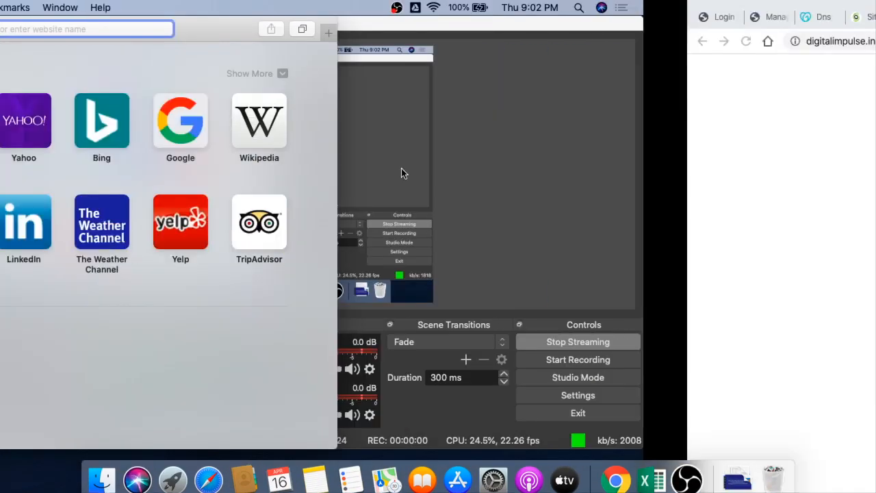
key("ctrl+Left")
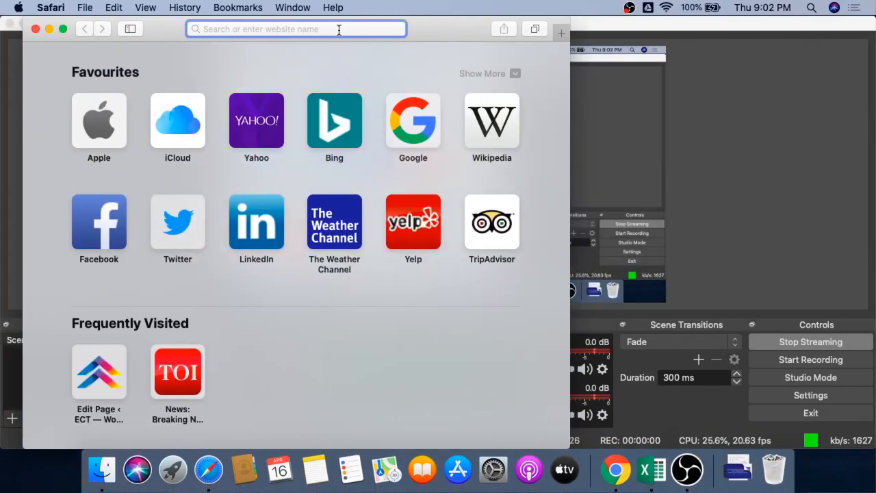
type("digital")
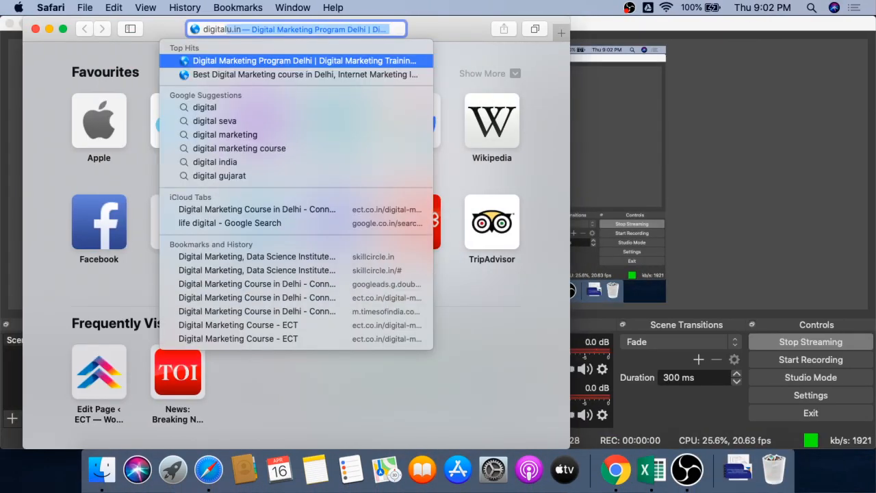
type("impulse")
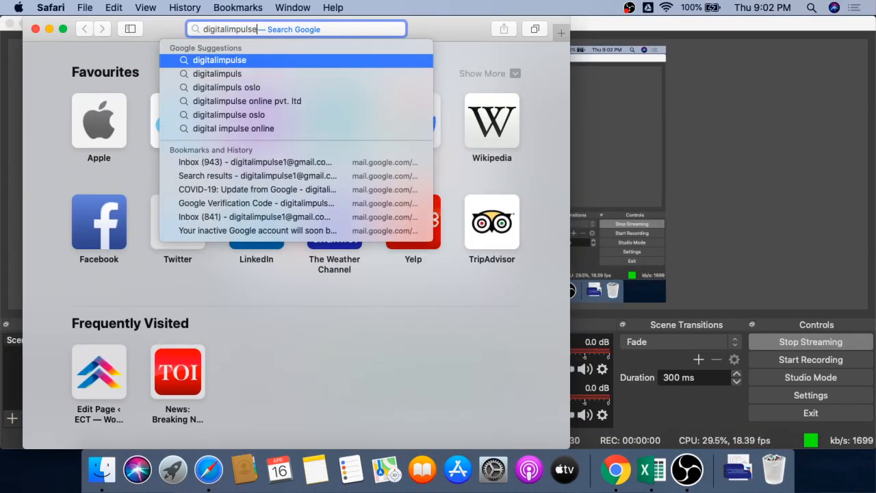
type(".in")
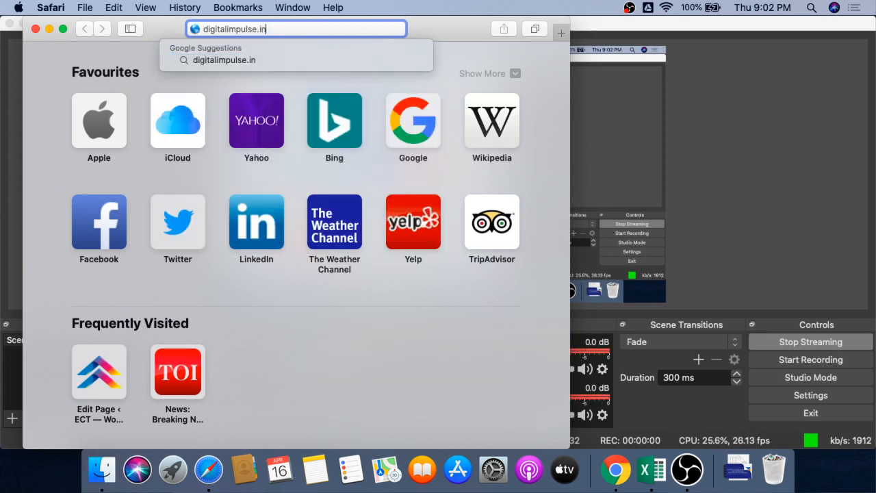
key("Return")
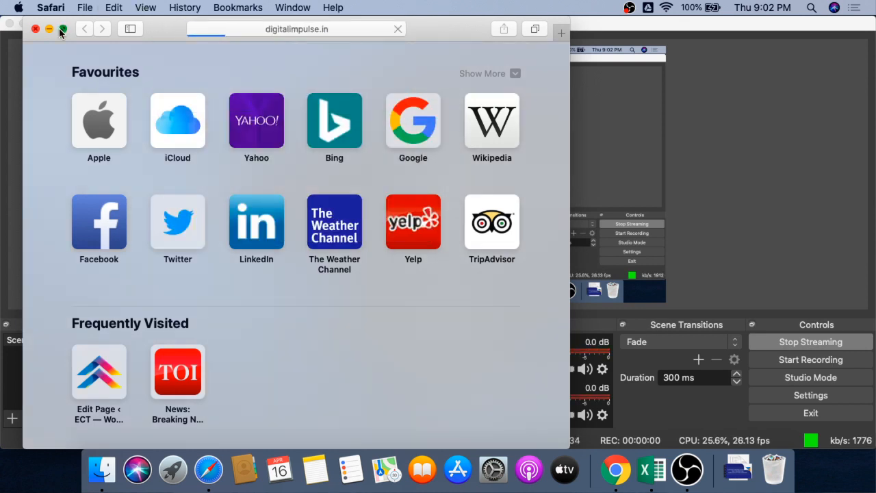
left_click(63, 29)
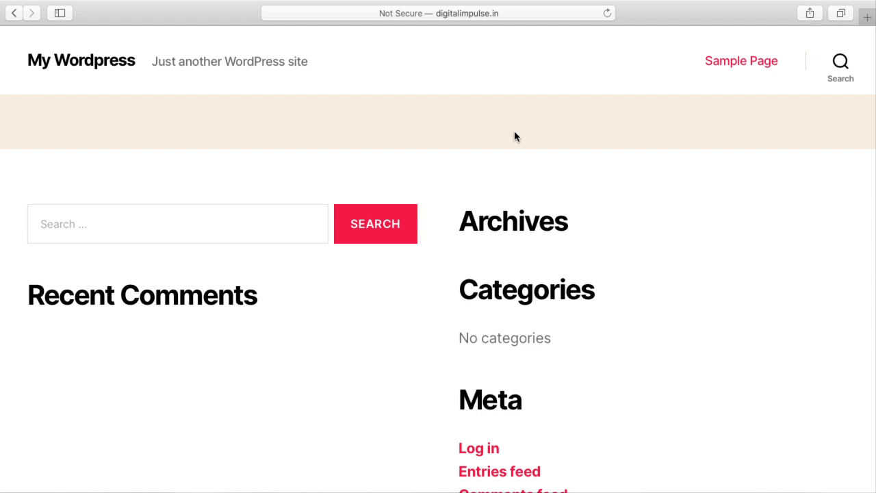
Reload digitalimpulse.in in Chrome and glance at the browser menu's Bookmarks
key("ctrl+Right")
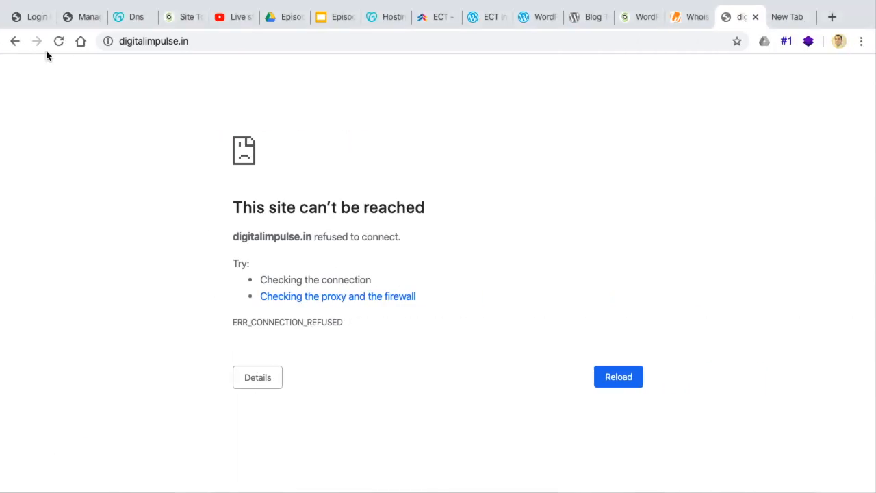
left_click(59, 42)
left_click(861, 42)
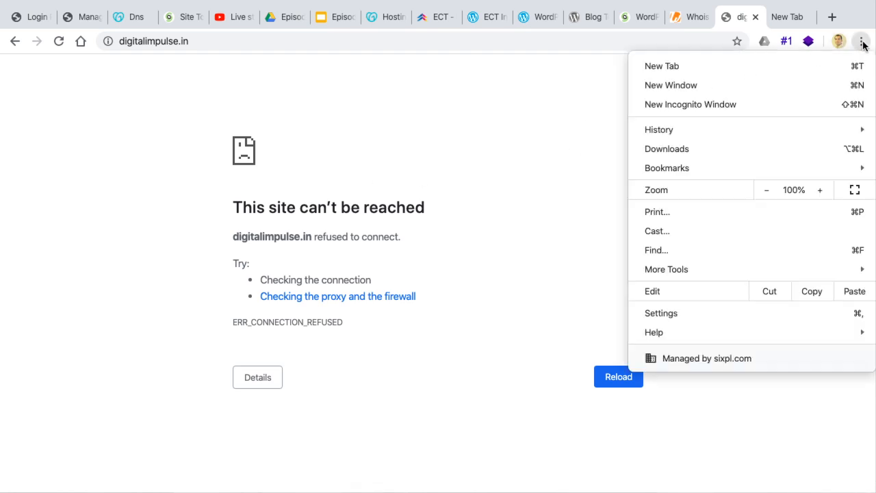
mouse_move(662, 173)
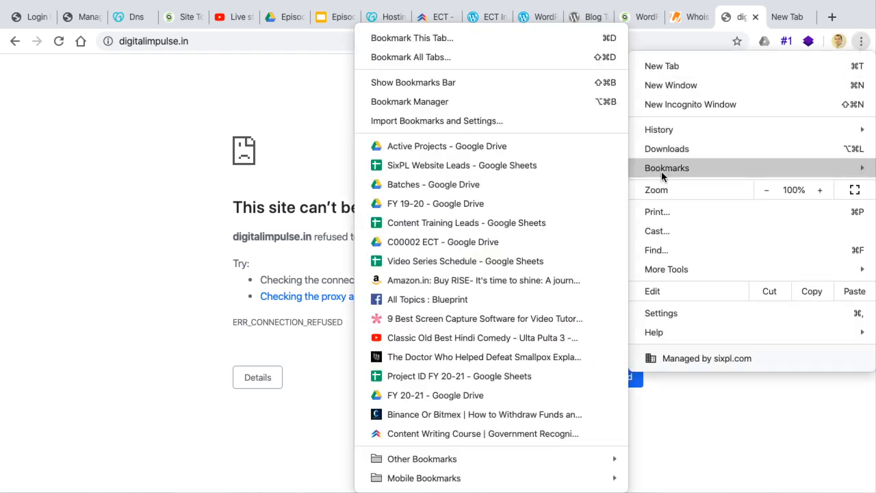
left_click(222, 118)
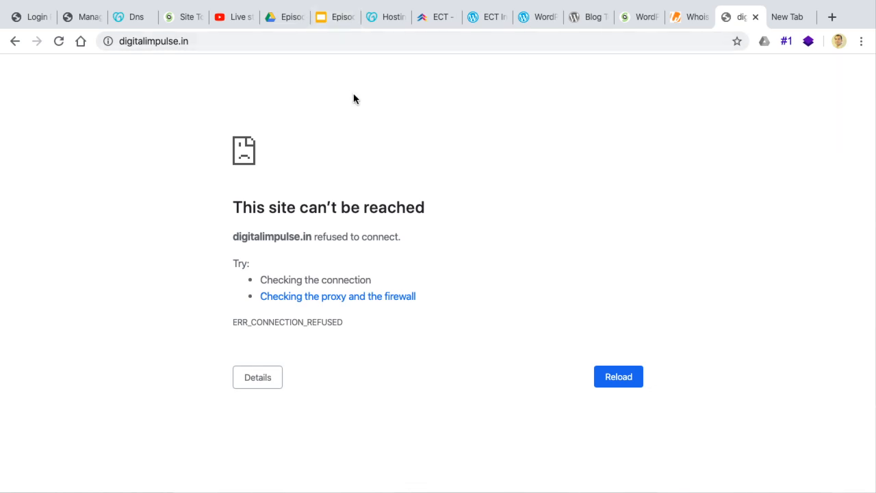
Compare Safari's working My Wordpress site with Chrome's refused-connection page
key("ctrl+Left")
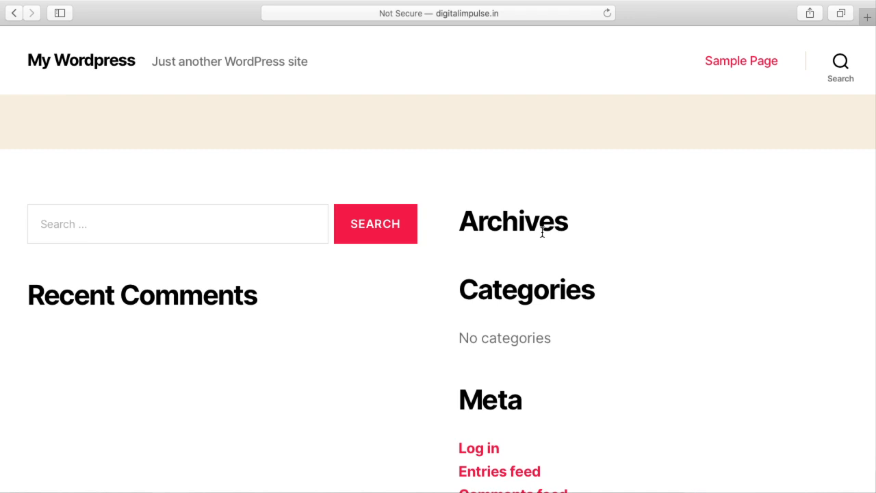
key("ctrl+Right")
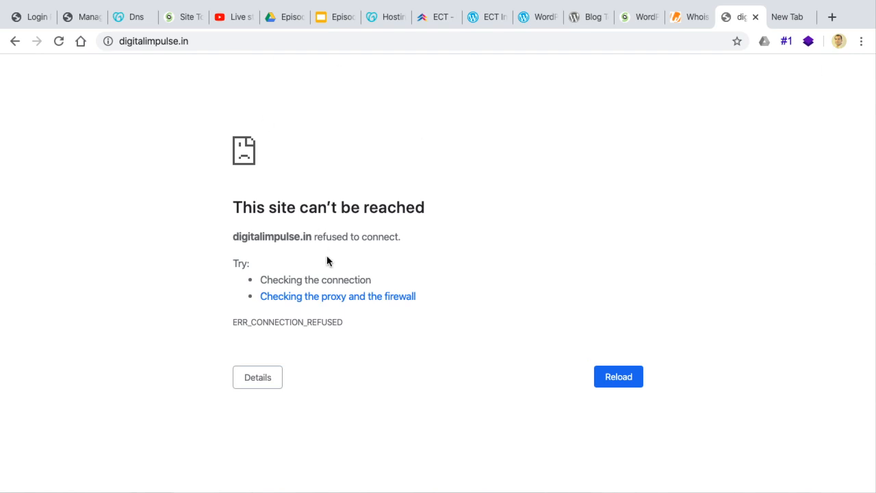
key("ctrl+Left")
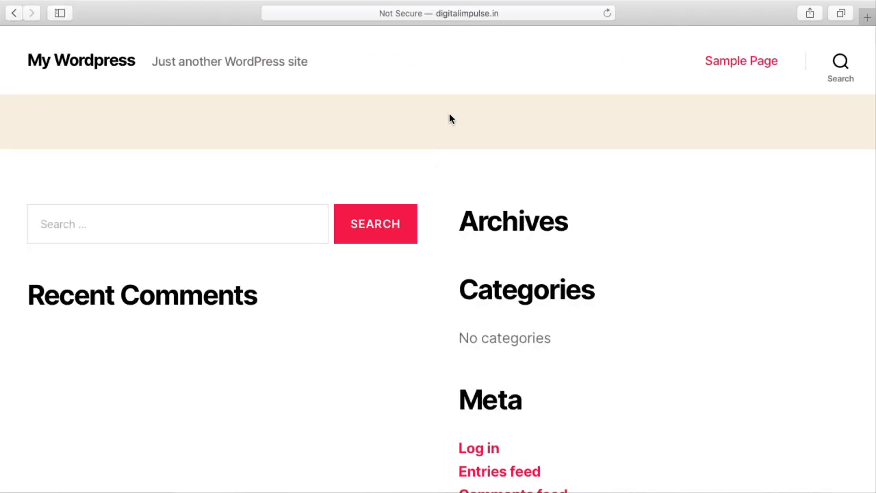
key("ctrl+Right")
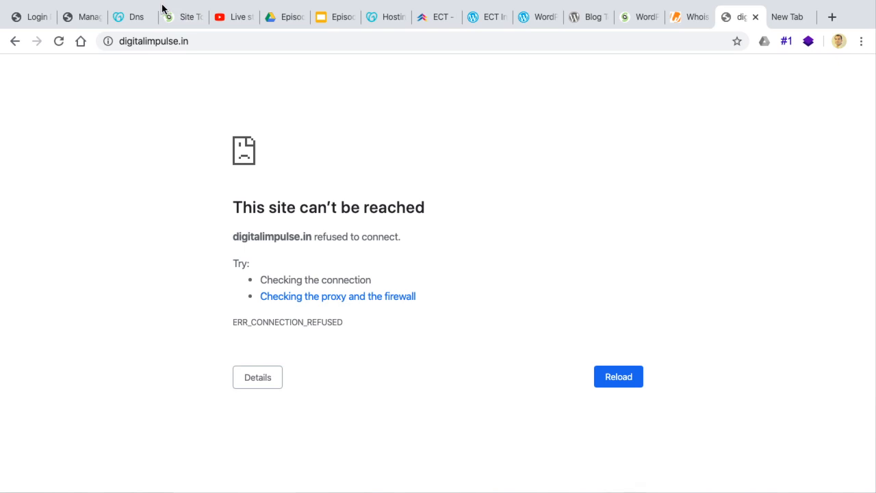
Open digitalimpulse.in's name server settings at the registrar, then go to the Site Tools dashboard
left_click(85, 20)
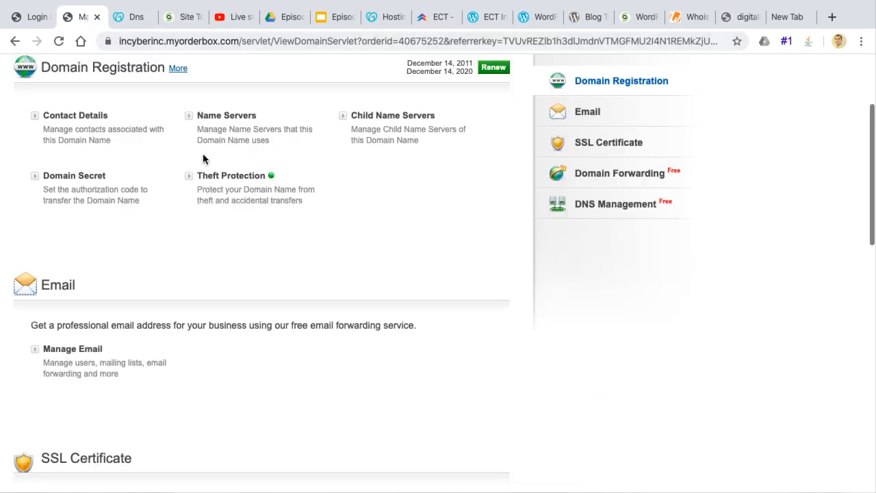
left_click(238, 116)
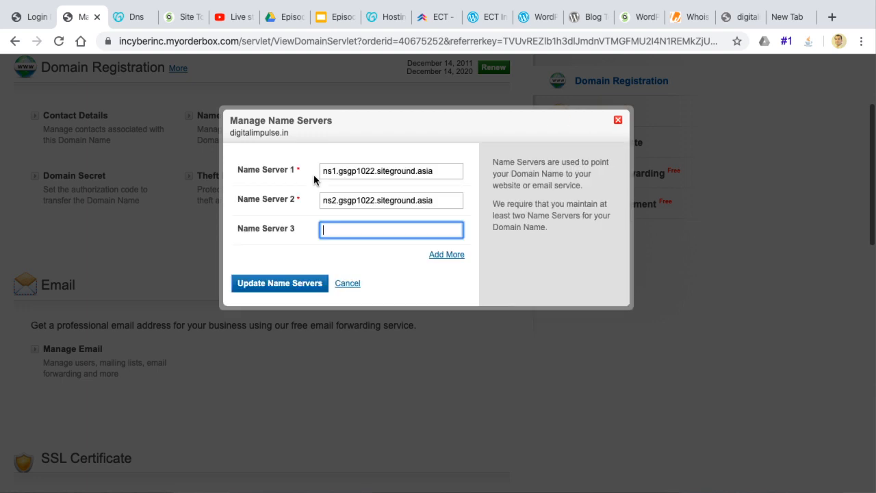
left_click(185, 25)
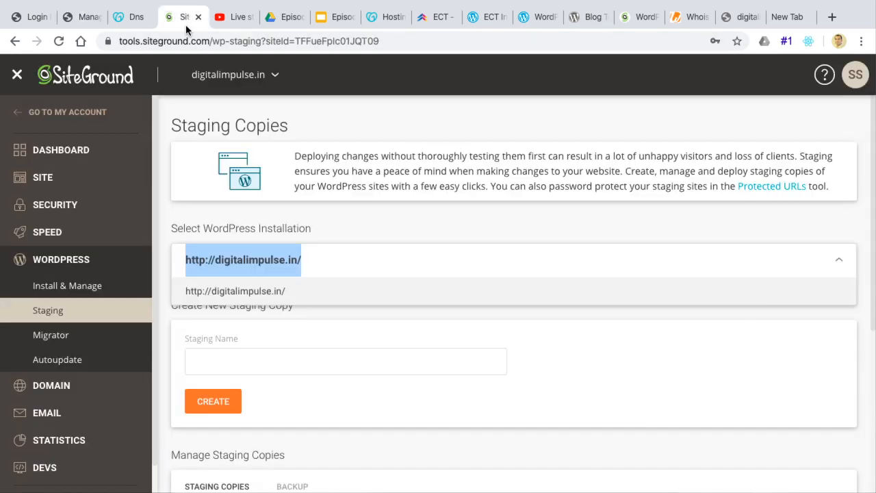
left_click(105, 150)
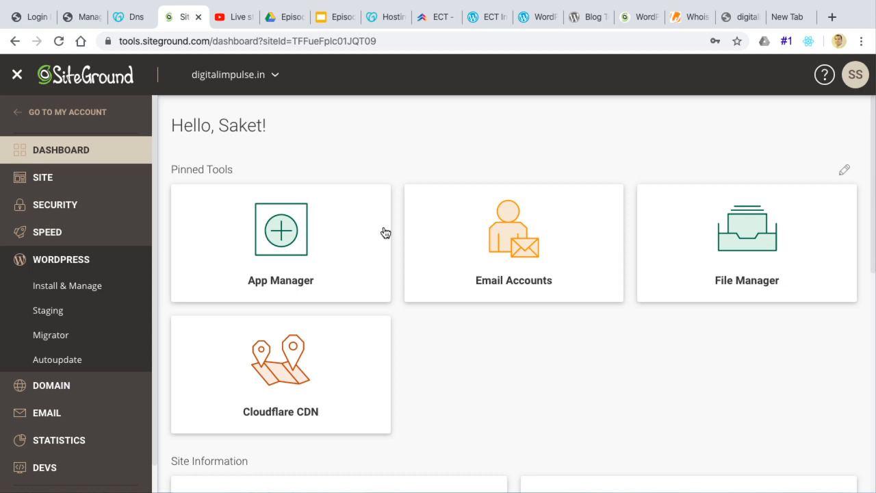
Close the Manage Name Servers dialog, return to Site Tools, and view the live site in Safari
left_click(84, 16)
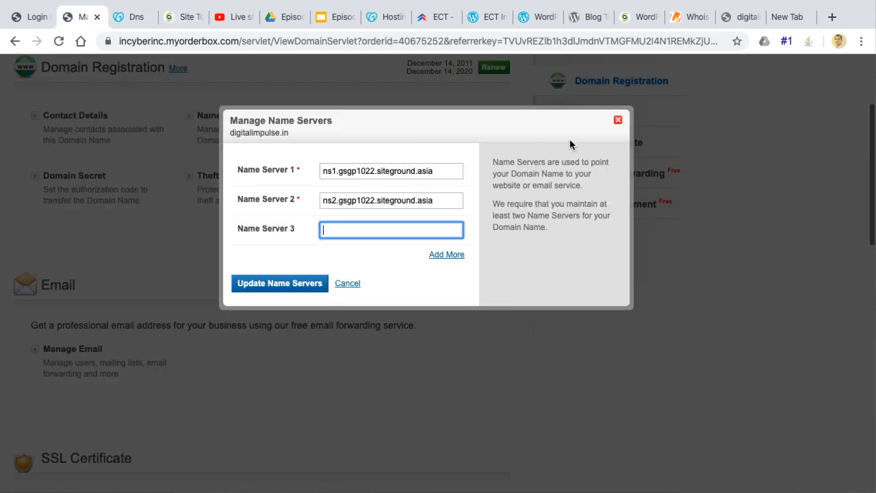
left_click(618, 120)
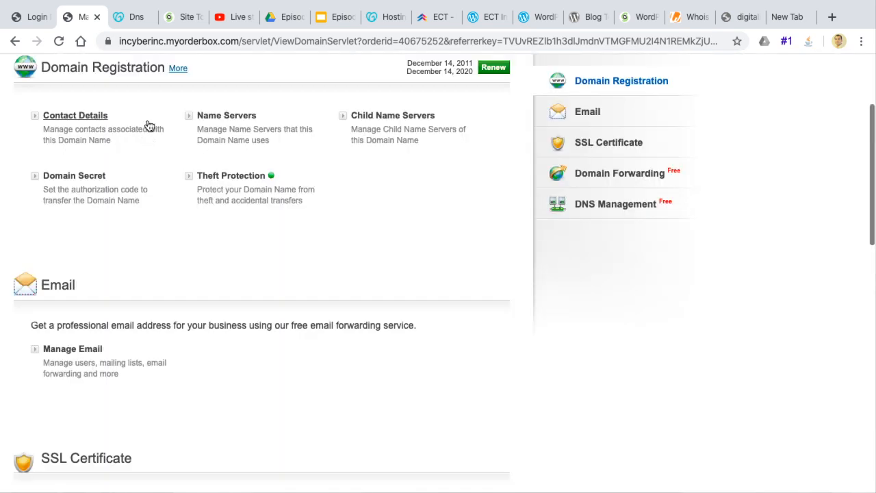
left_click(185, 22)
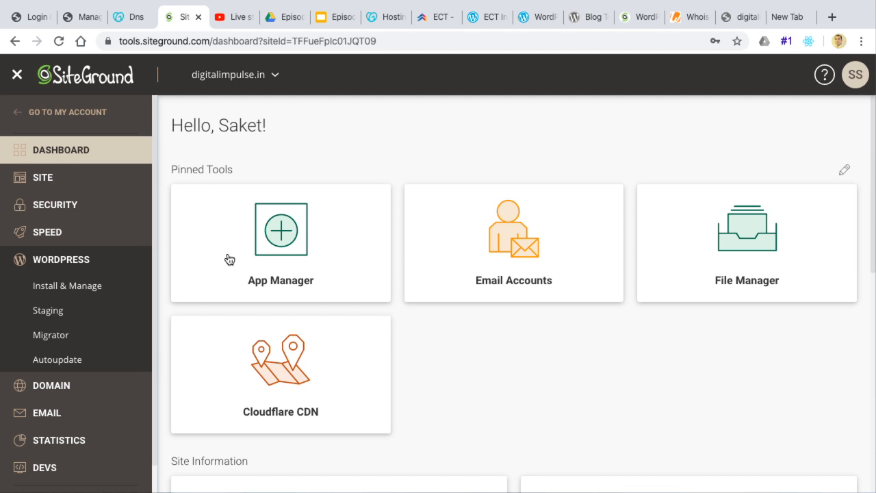
key("ctrl+Left")
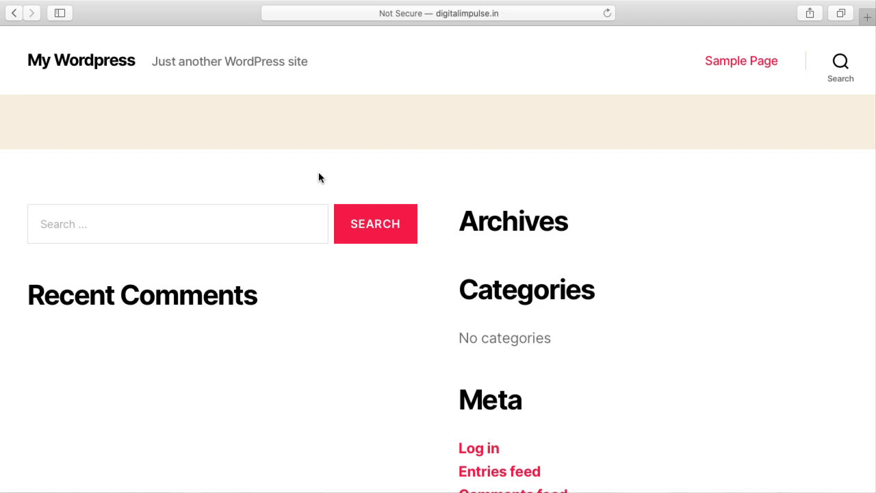
Load digitalimpulse.in/wp-admin/ in Safari
left_click(506, 14)
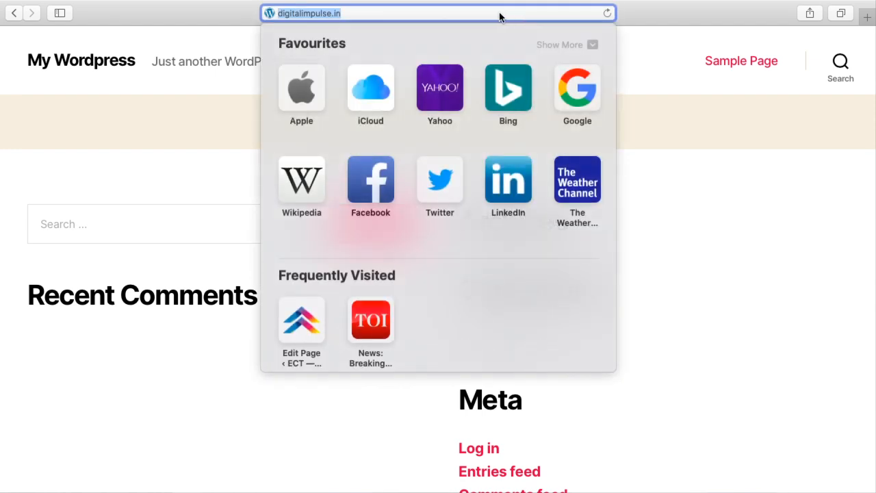
left_click(349, 14)
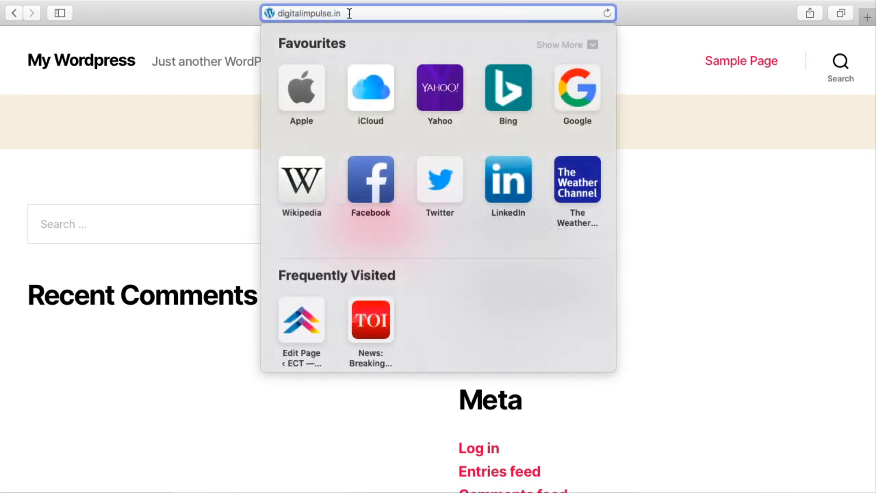
type("/w")
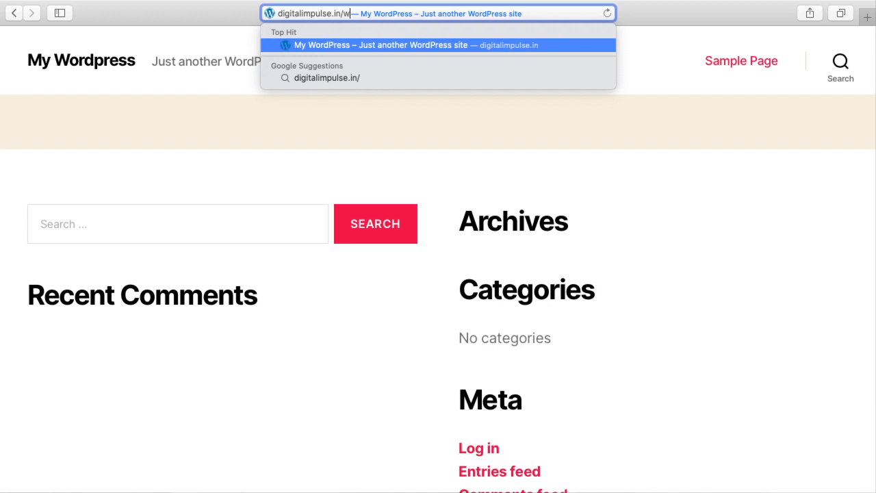
type("p-admi")
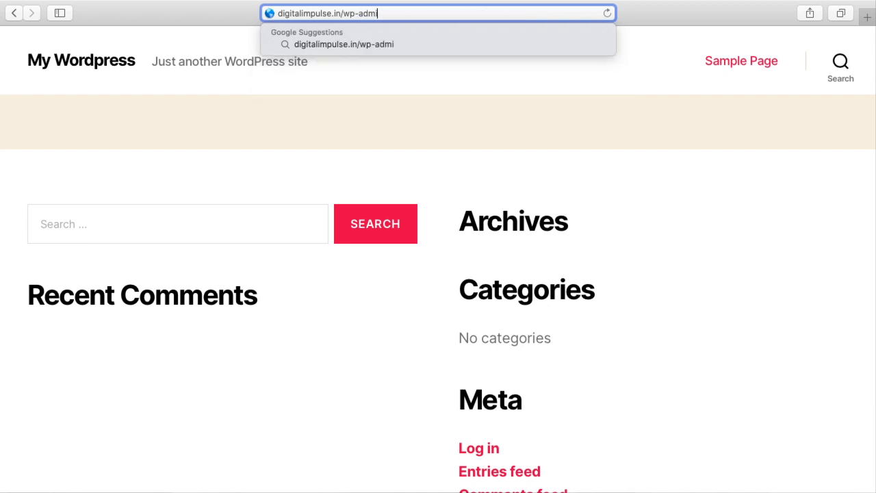
type("n/")
key("Return")
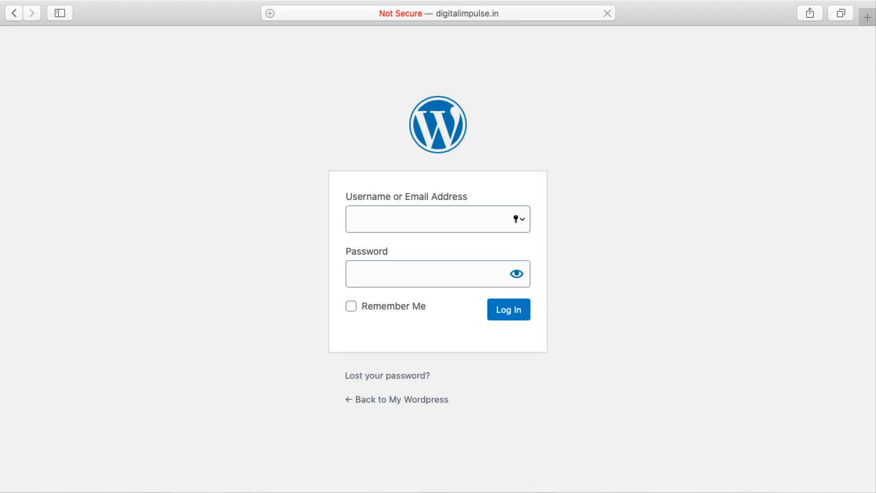
Log in with the site's admin username and password, declining to save the password
left_click(422, 226)
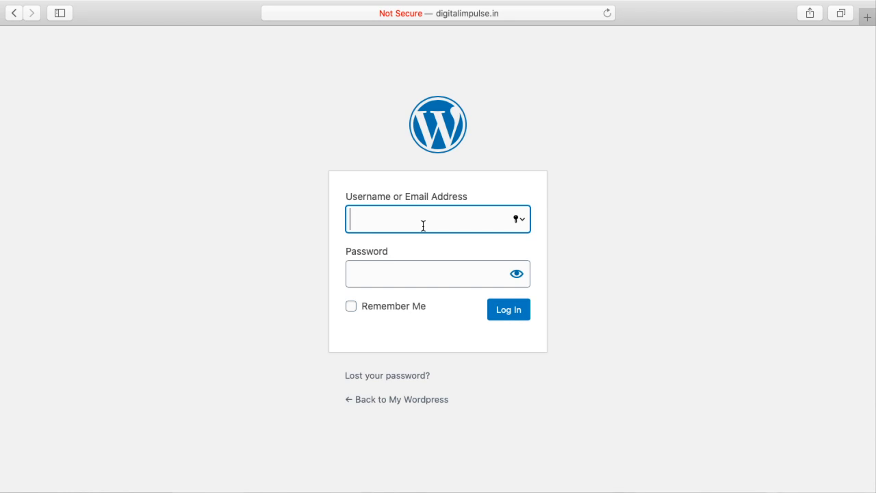
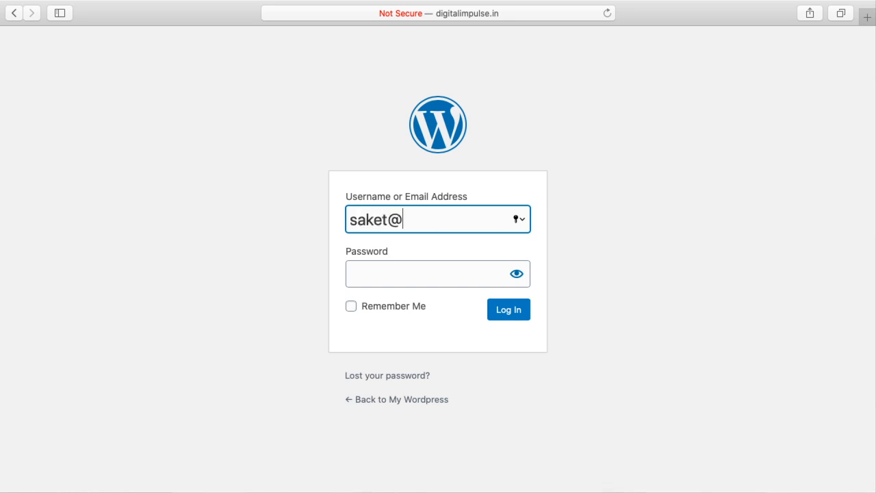
left_click(415, 279)
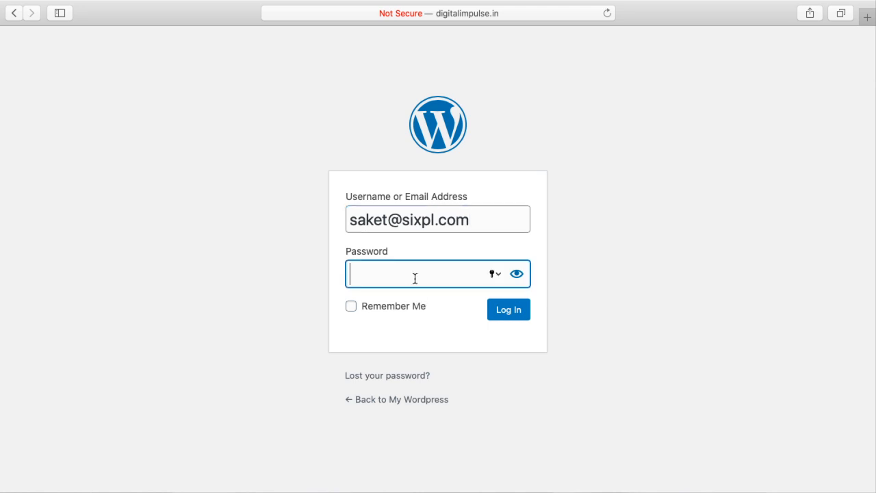
type("***********")
left_click(512, 313)
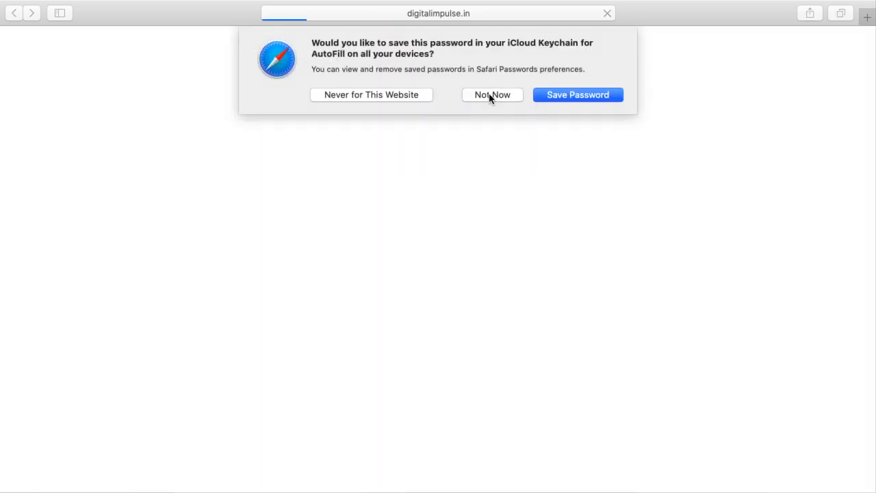
left_click(490, 94)
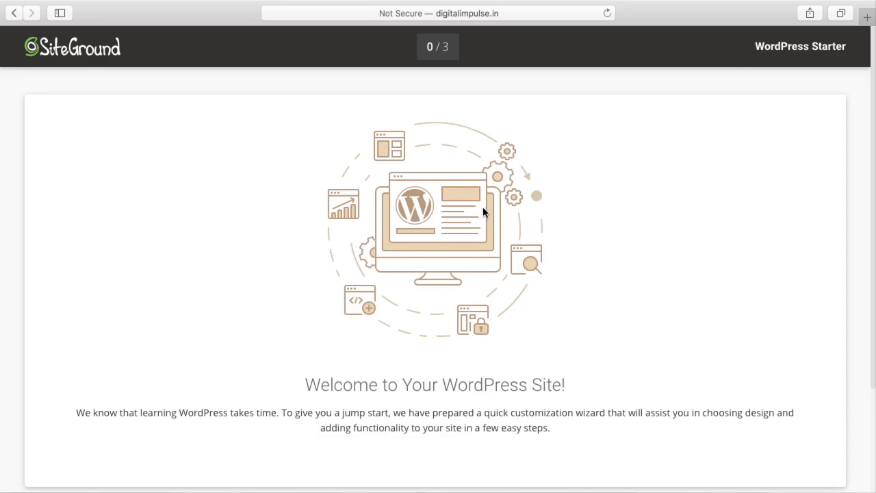
Start the WordPress Starter wizard from the welcome screen and scan the theme grid
scroll(482, 209, "down", 4)
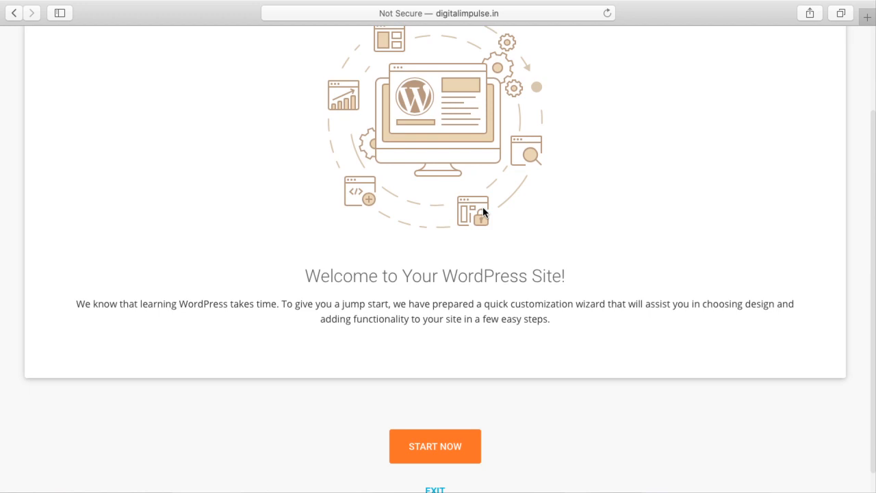
scroll(482, 212, "down", 1)
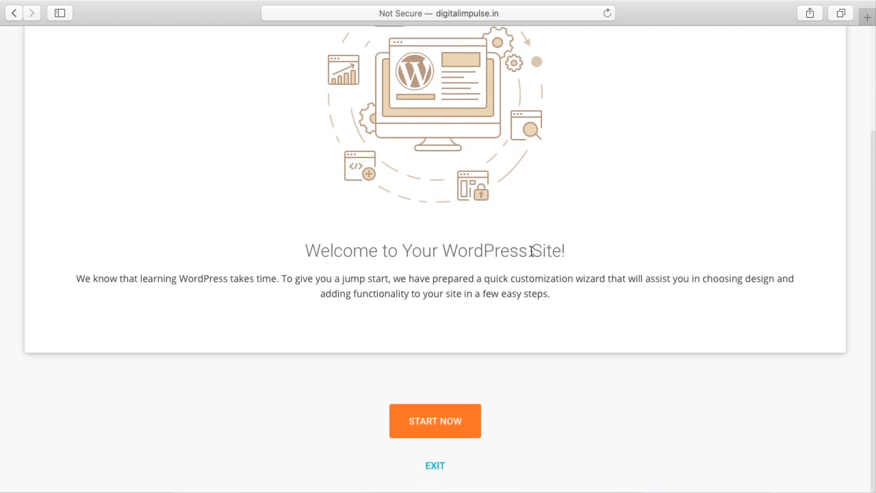
left_click(435, 428)
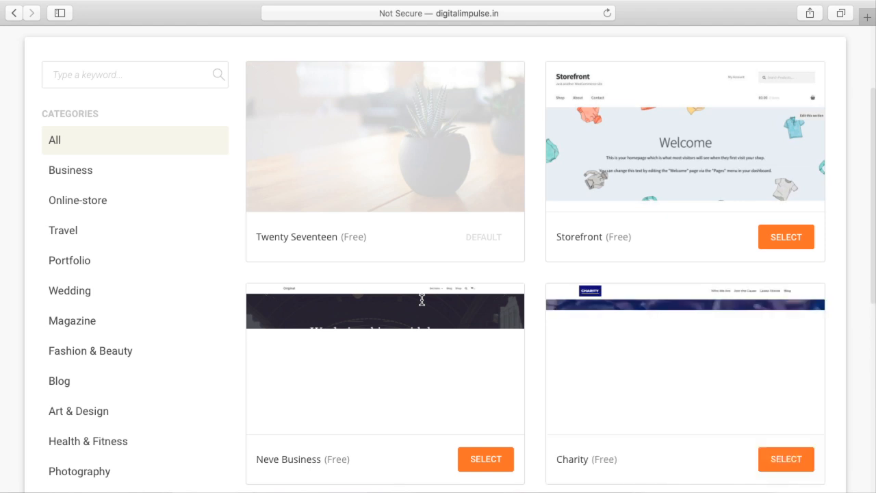
scroll(422, 300, "down", 5)
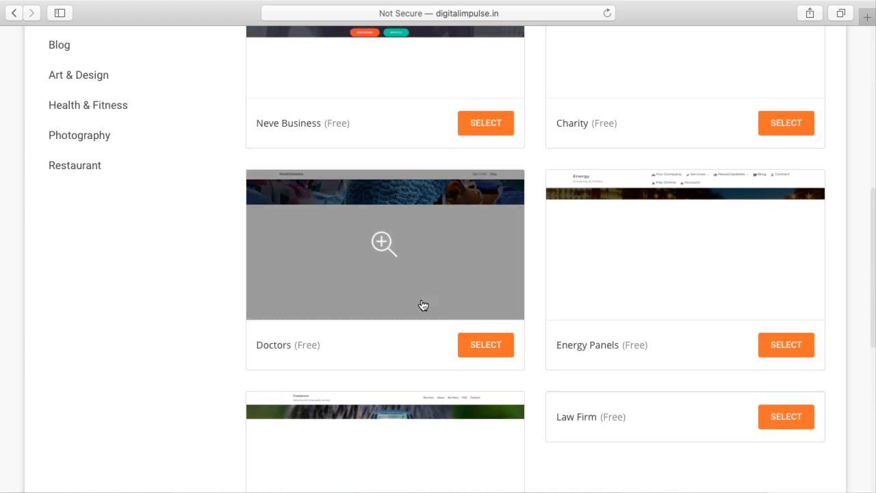
scroll(423, 306, "up", 7)
key("ctrl+Right")
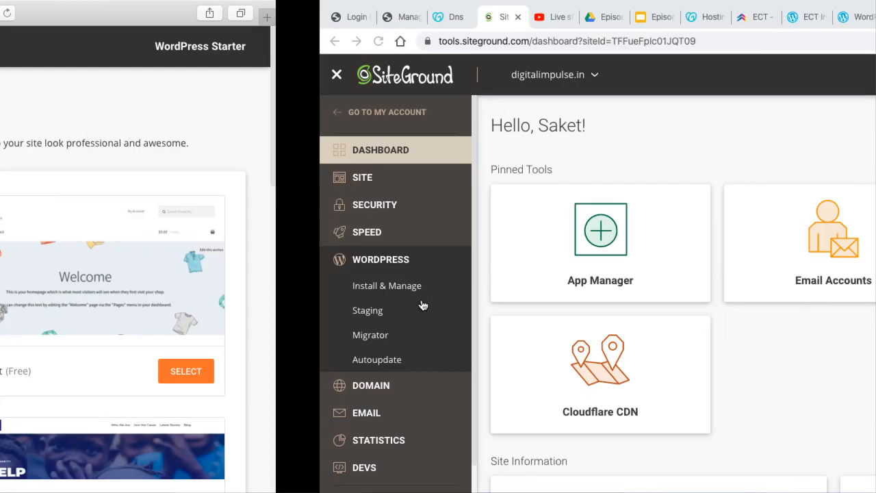
Flip between the Learn The following, Popular WordPress Plugins and Steps to Create a WordPress Website slides
left_click(333, 17)
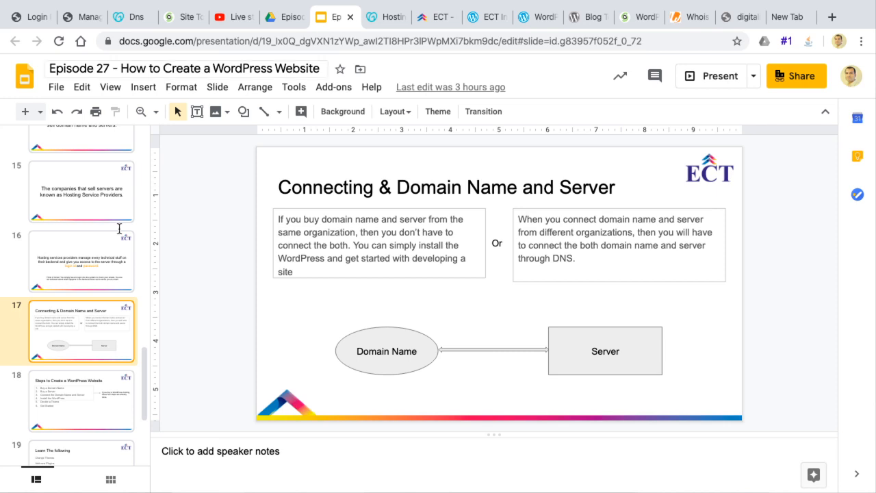
scroll(53, 362, "down", 5)
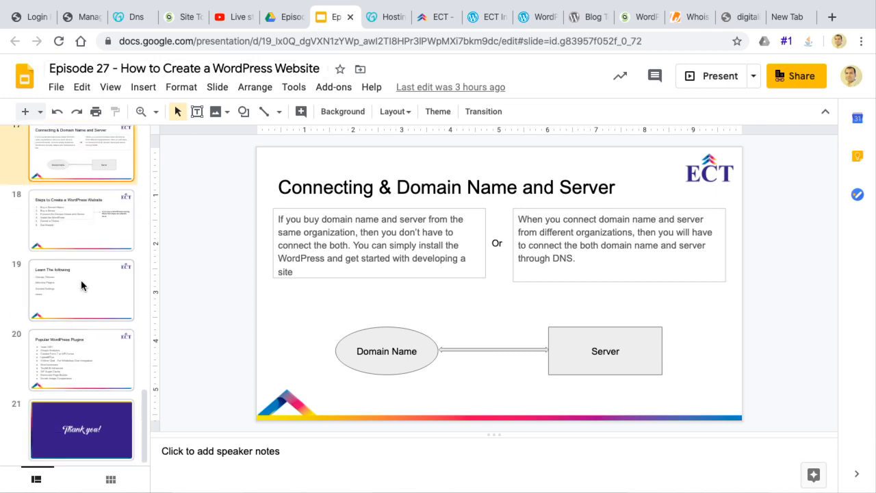
left_click(81, 286)
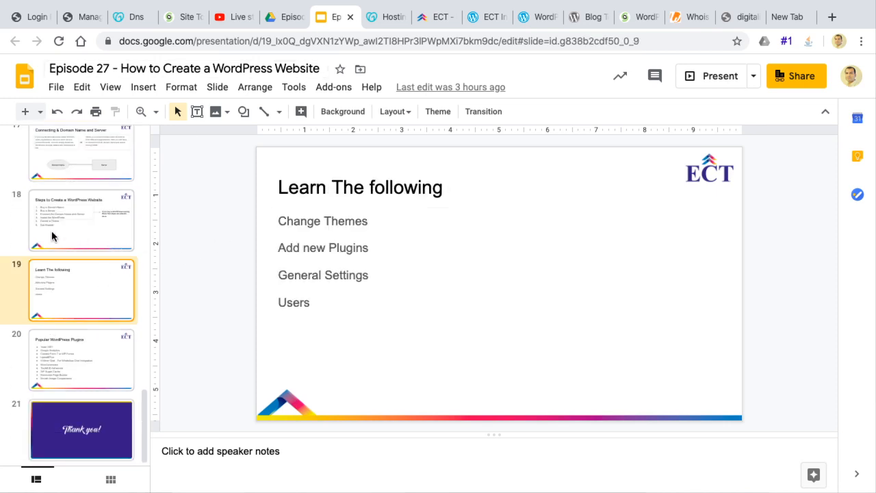
left_click(52, 231)
left_click(67, 358)
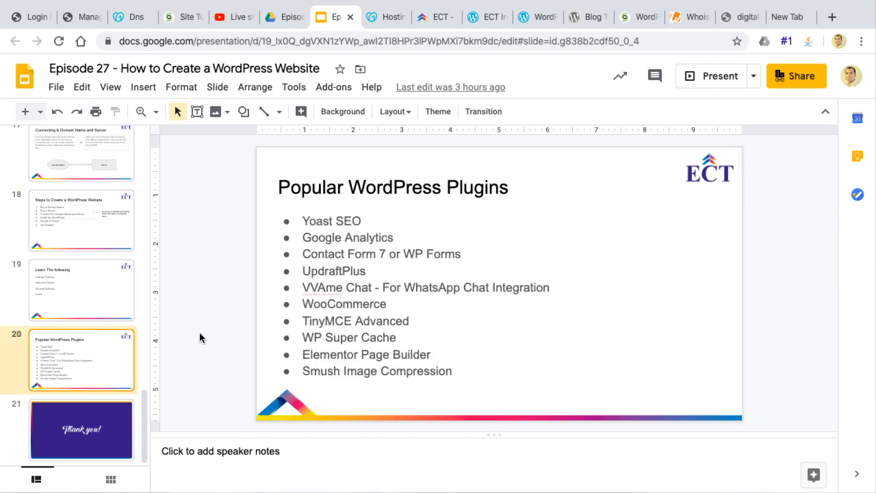
left_click(28, 286)
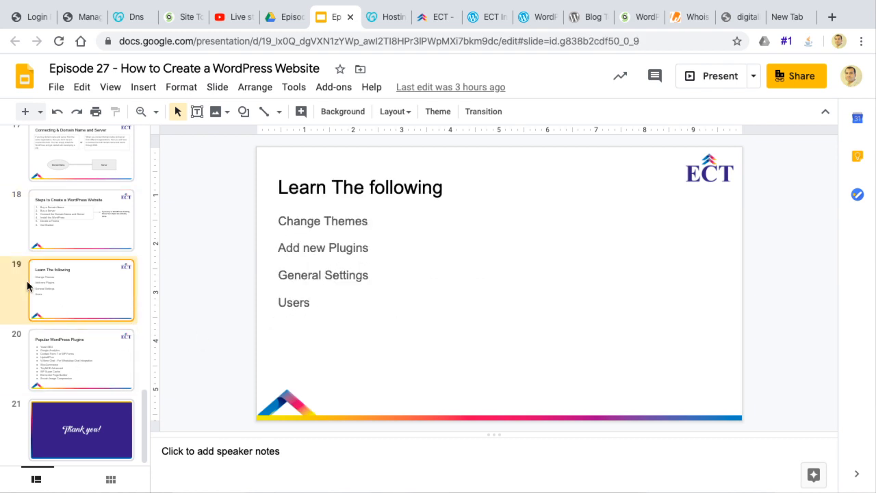
left_click(51, 223)
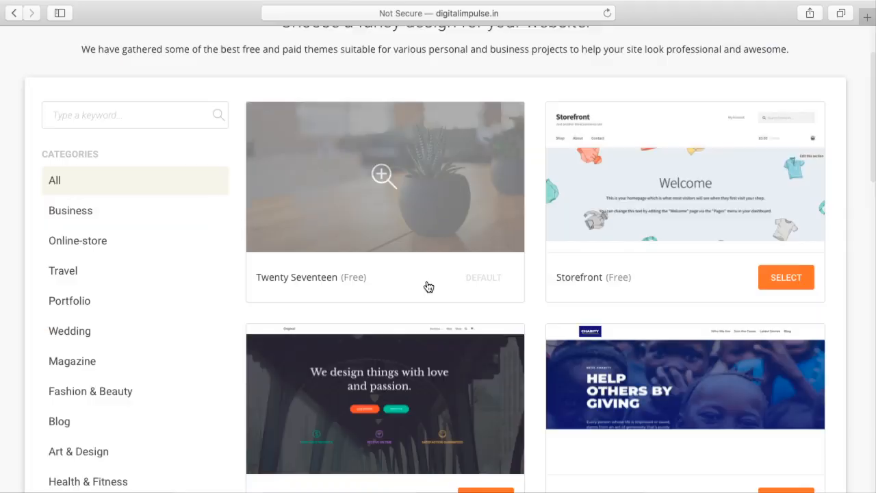
Scroll up and down through the WordPress Starter free theme list
scroll(427, 286, "down", 6)
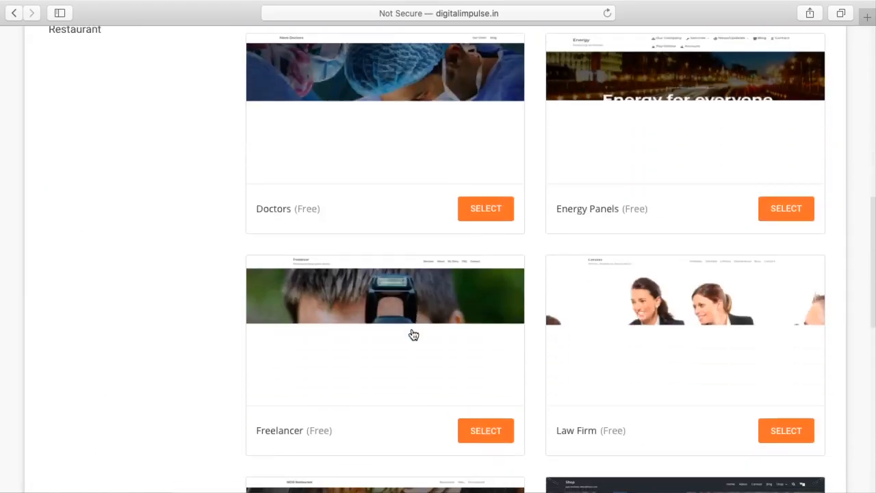
scroll(413, 334, "down", 4)
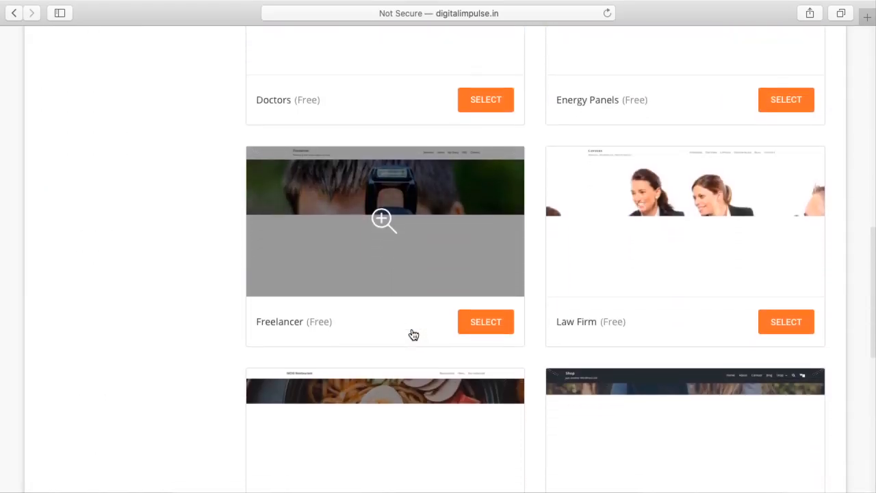
scroll(354, 270, "down", 5)
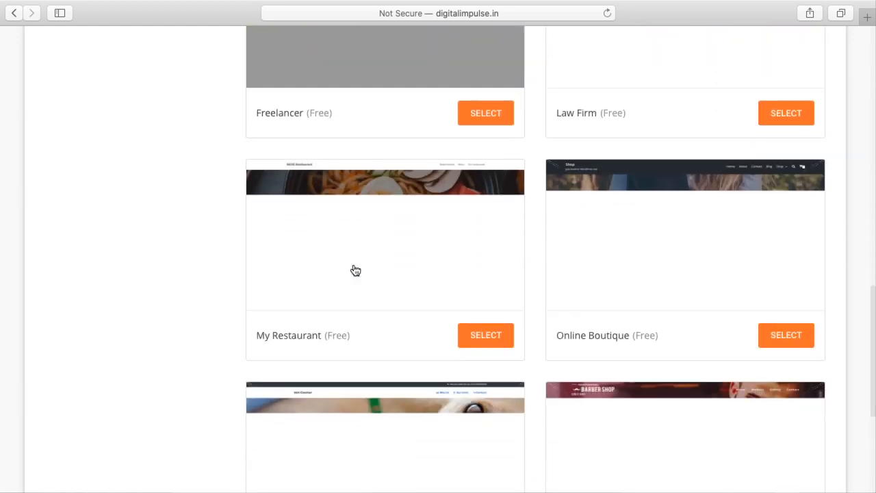
scroll(355, 270, "down", 1)
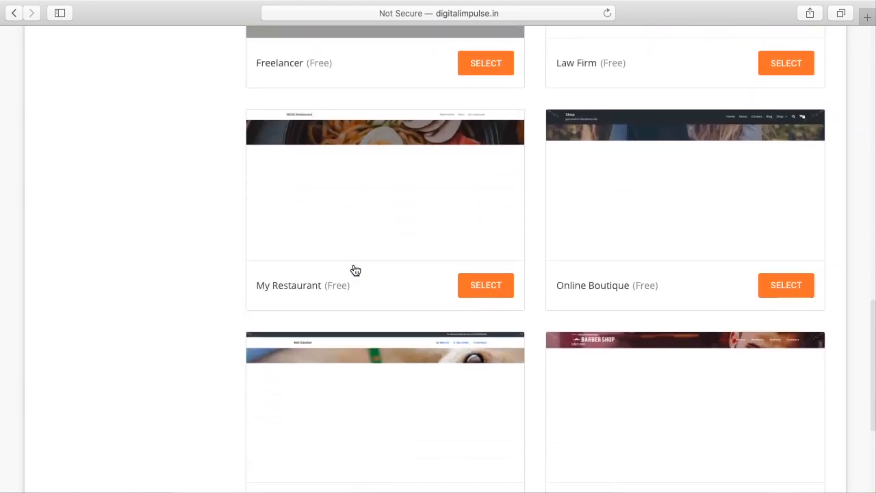
scroll(363, 260, "down", 1)
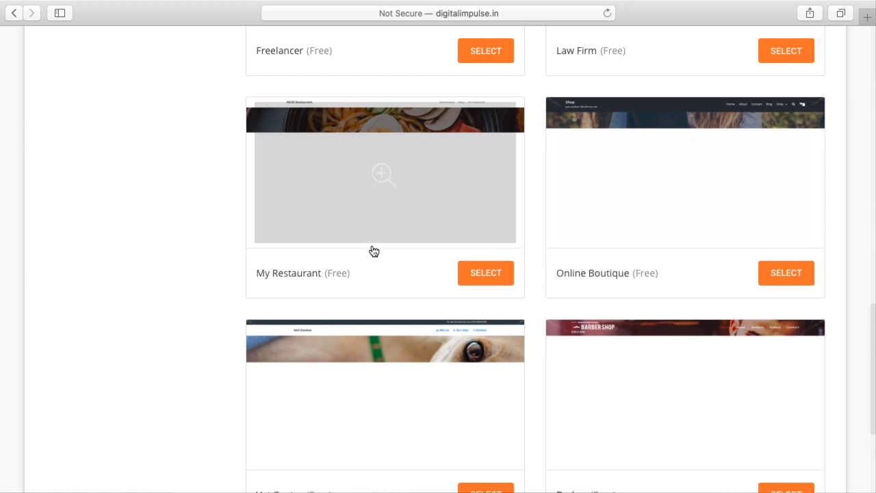
scroll(363, 250, "down", 2)
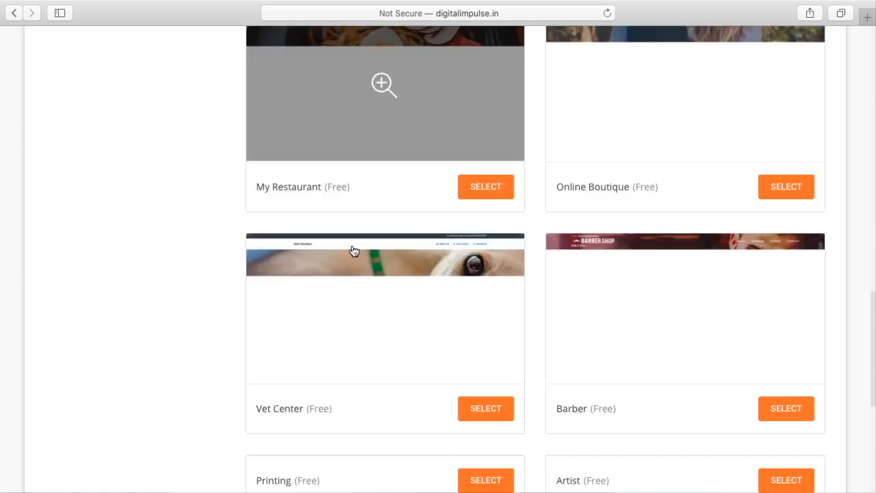
scroll(353, 250, "down", 5)
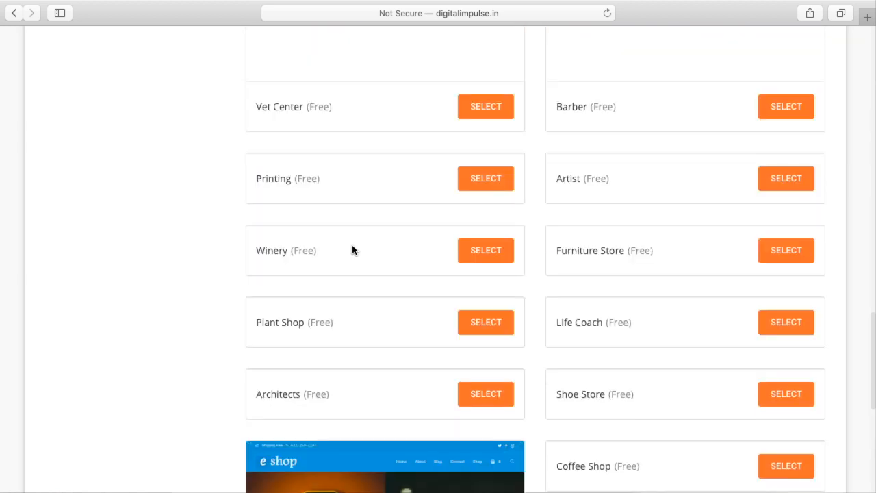
scroll(352, 251, "down", 6)
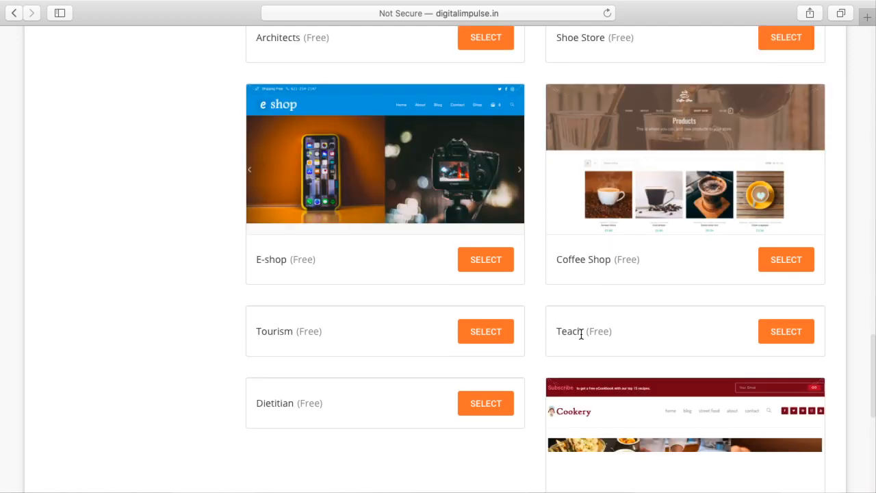
scroll(580, 334, "down", 7)
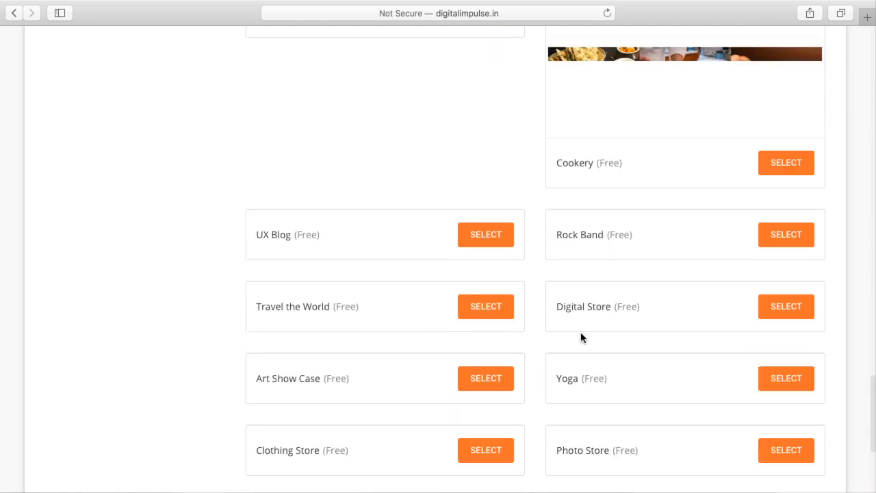
scroll(293, 224, "up", 20)
scroll(293, 226, "up", 3)
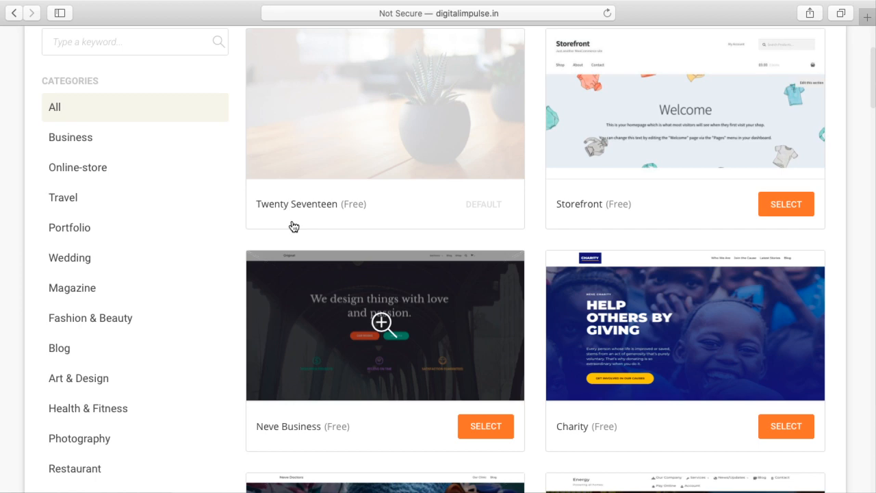
scroll(293, 226, "down", 12)
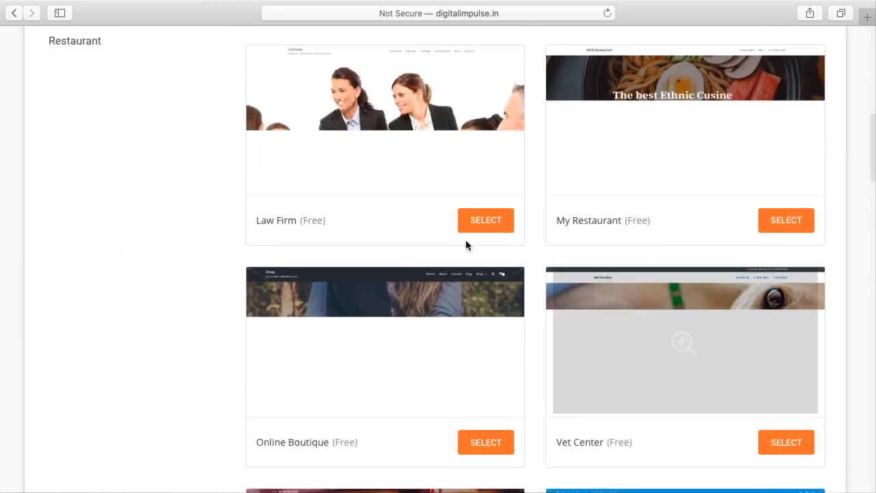
scroll(361, 251, "down", 2)
scroll(362, 250, "up", 7)
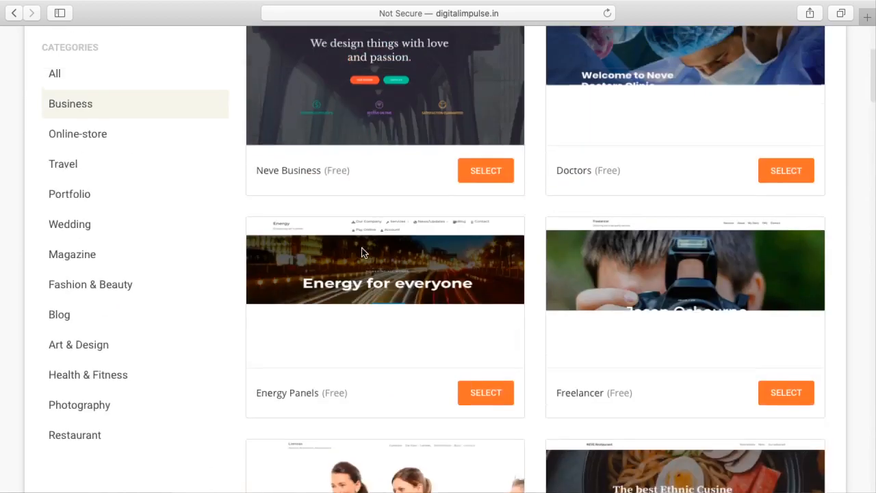
scroll(362, 253, "up", 1)
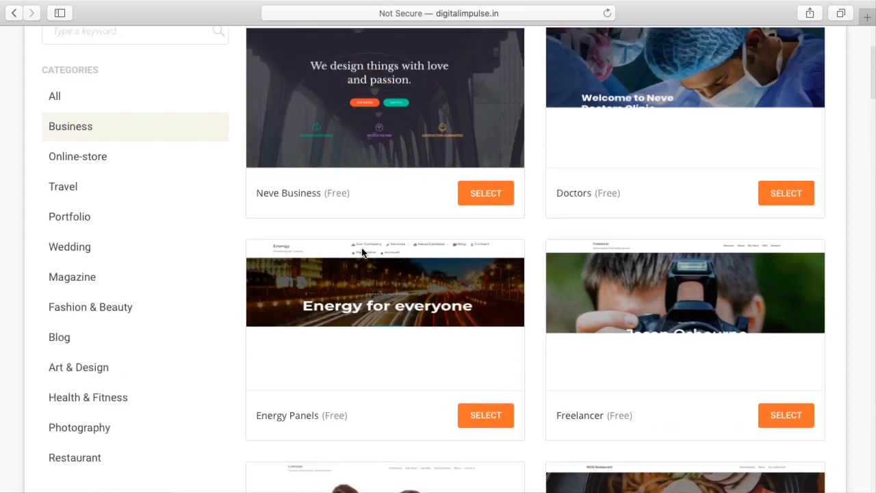
scroll(362, 252, "up", 1)
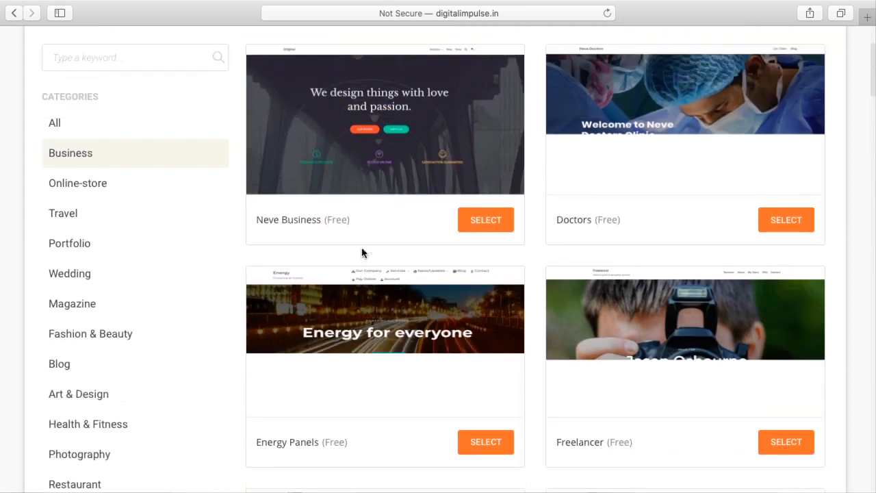
Select the Neve Business theme with Elementor only, leaving WooCommerce out
scroll(362, 253, "up", 3)
left_click(484, 304)
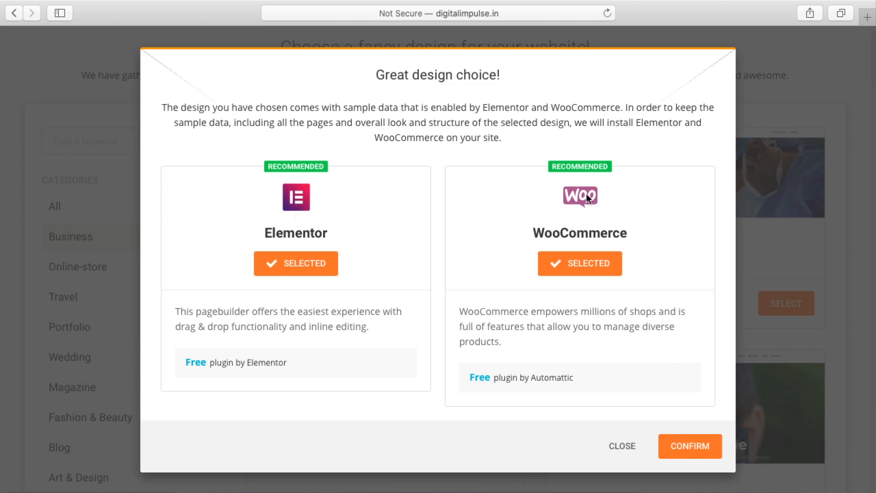
left_click(574, 263)
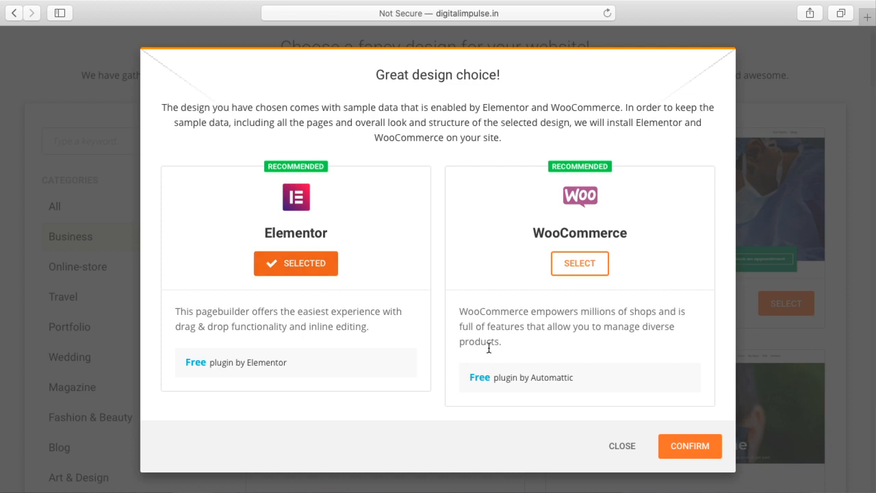
left_click(689, 448)
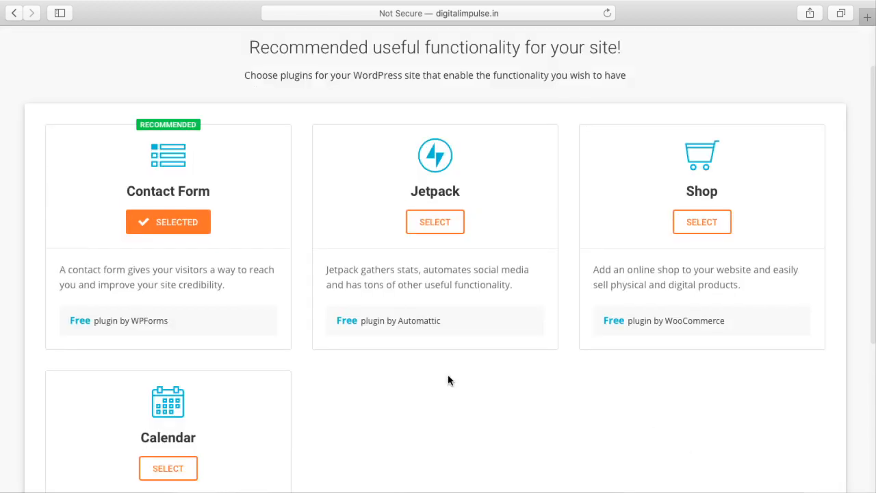
Keep Contact Form among the functionality plugins and complete the wizard to begin installing
scroll(448, 374, "down", 2)
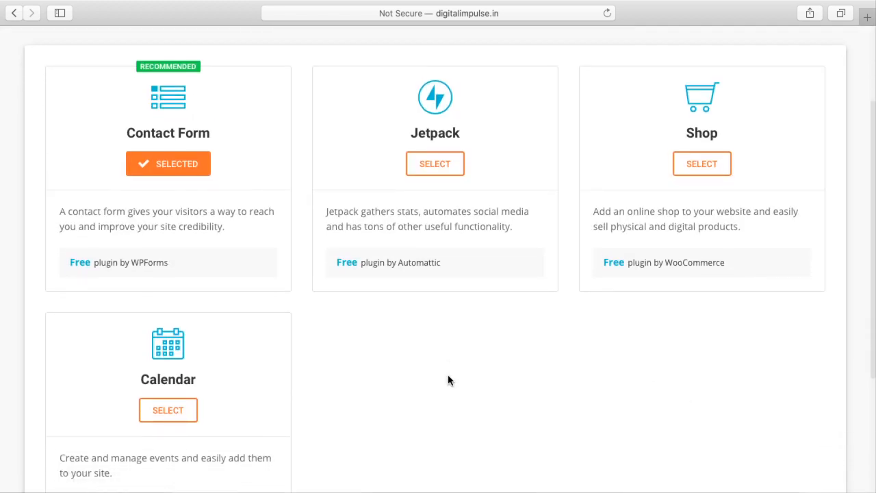
scroll(449, 375, "down", 1)
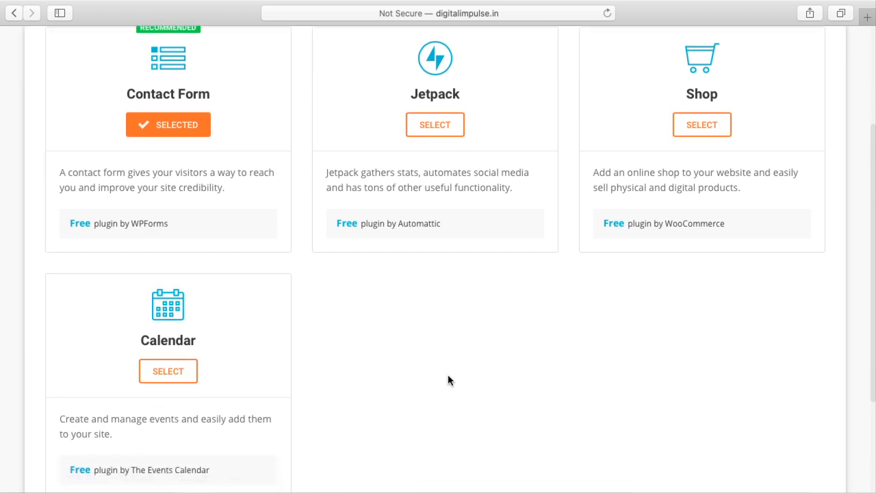
scroll(448, 375, "up", 2)
scroll(449, 375, "down", 6)
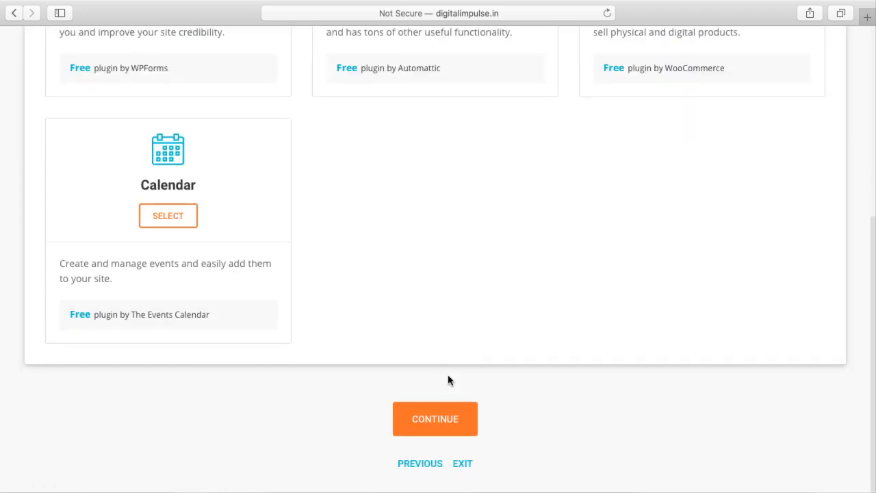
left_click(432, 424)
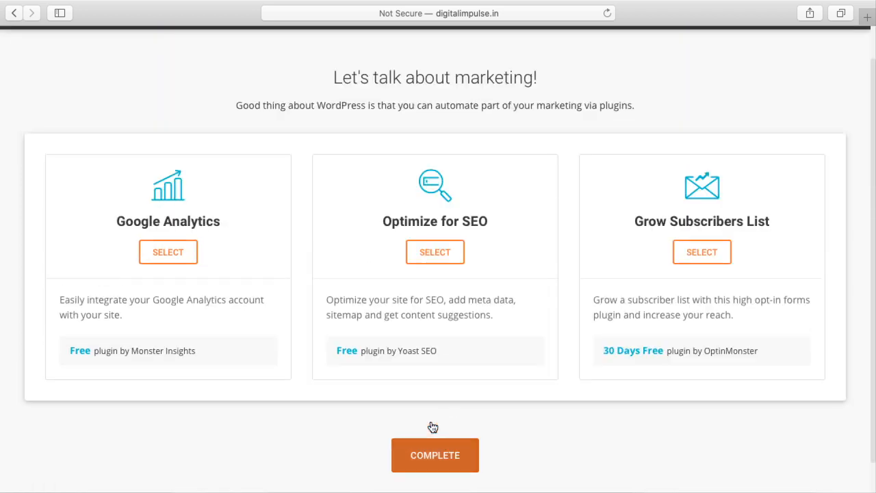
left_click(435, 456)
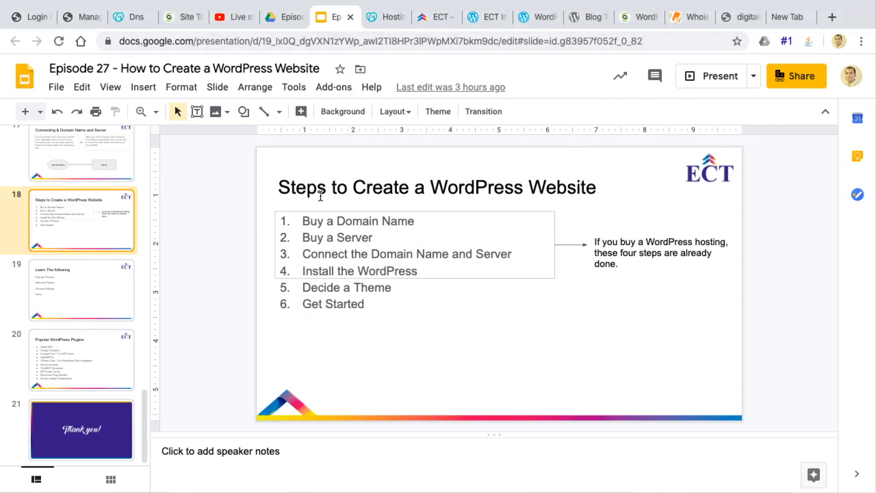
Start a full-screen slideshow from slide 19, Learn The following
left_click(78, 290)
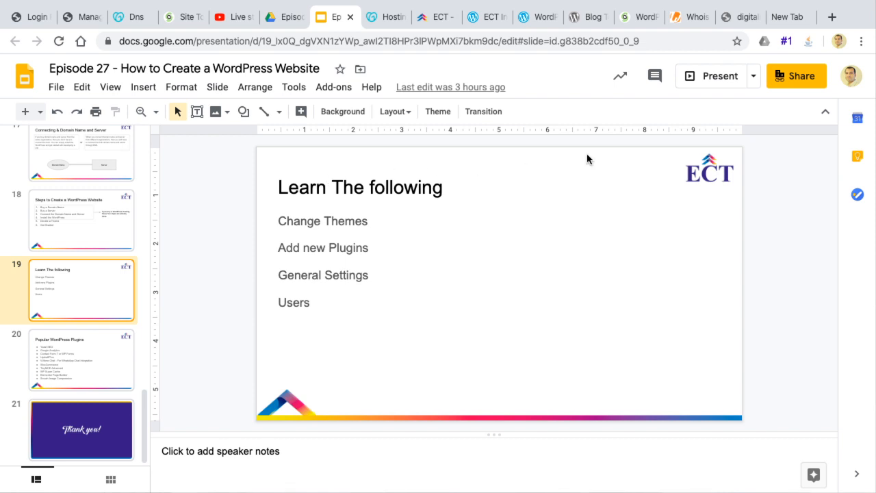
left_click(724, 78)
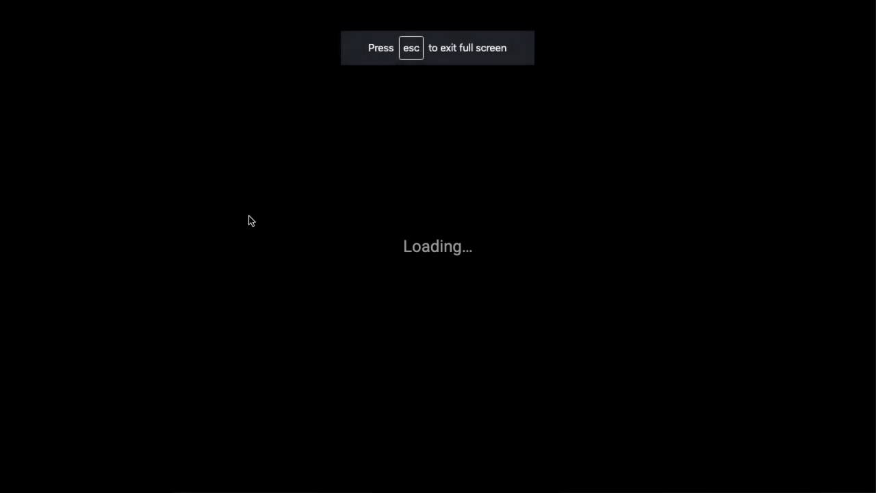
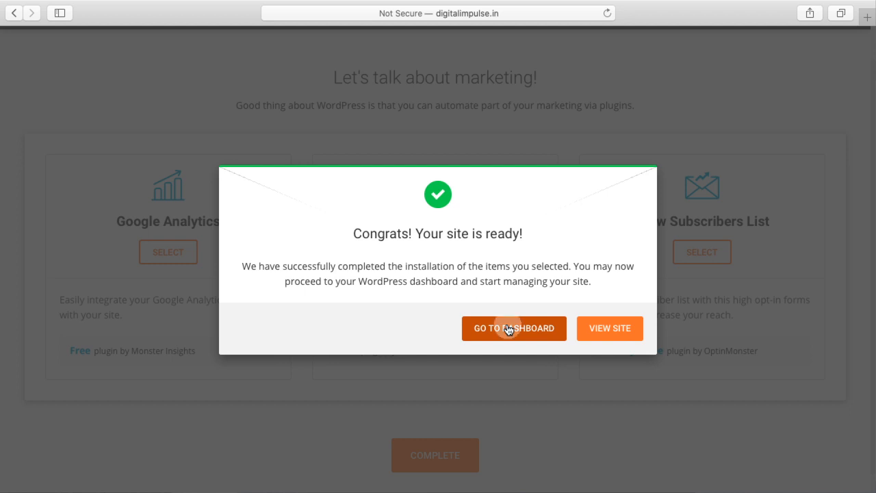
Enter the new site's WordPress dashboard and look through the admin sidebar menus
left_click(508, 330)
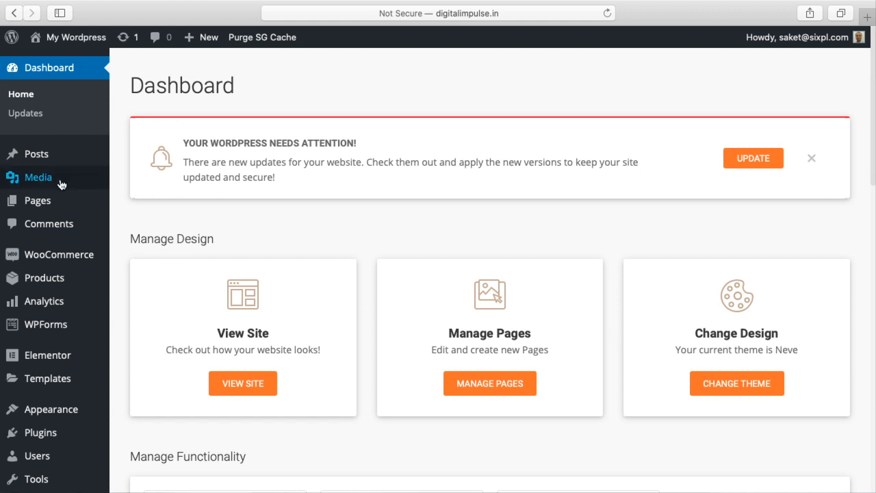
scroll(43, 352, "down", 5)
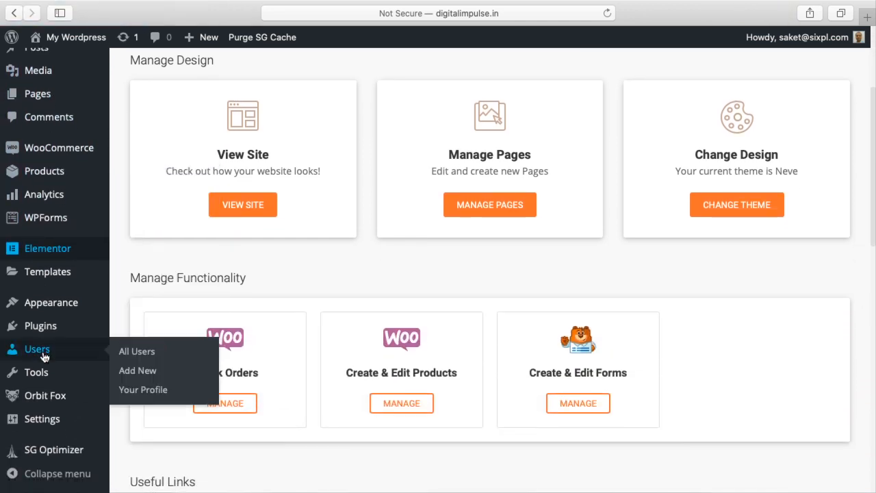
mouse_move(67, 280)
scroll(67, 281, "up", 5)
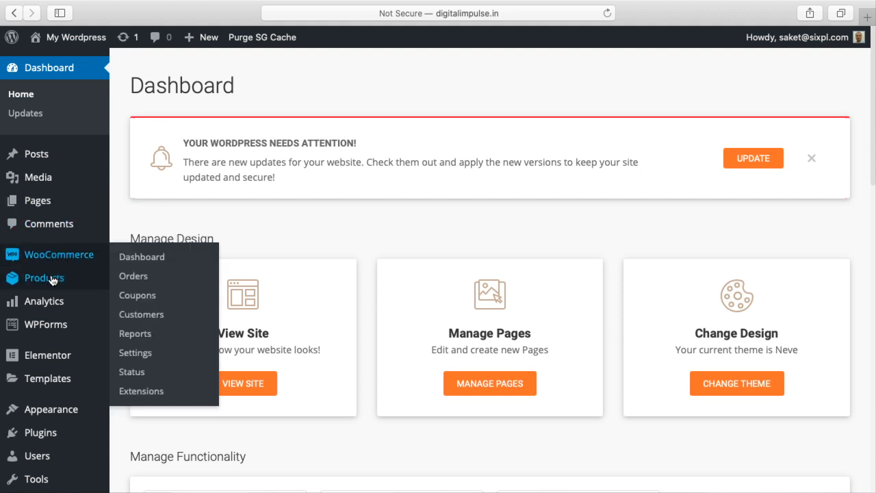
mouse_move(47, 306)
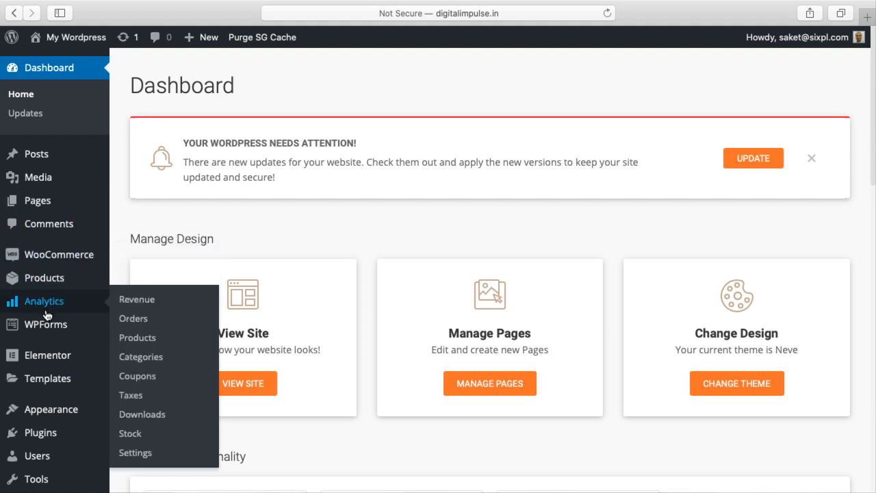
scroll(49, 315, "down", 5)
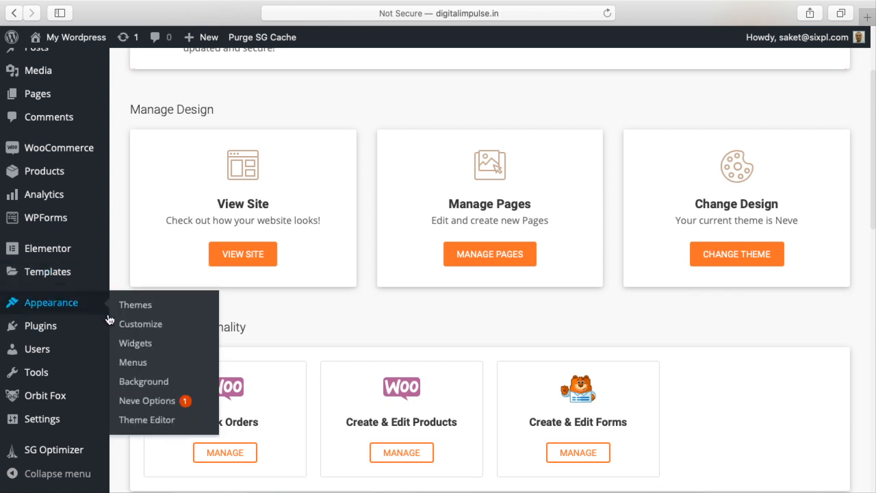
mouse_move(82, 414)
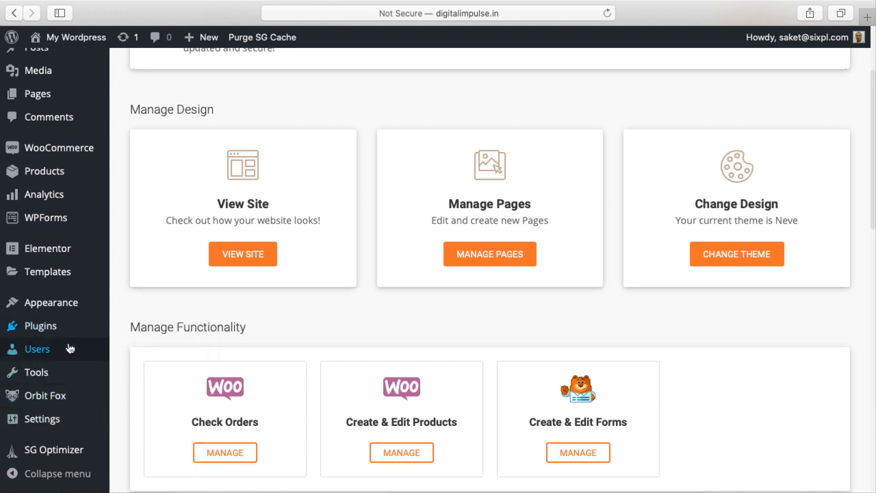
scroll(59, 430, "down", 5)
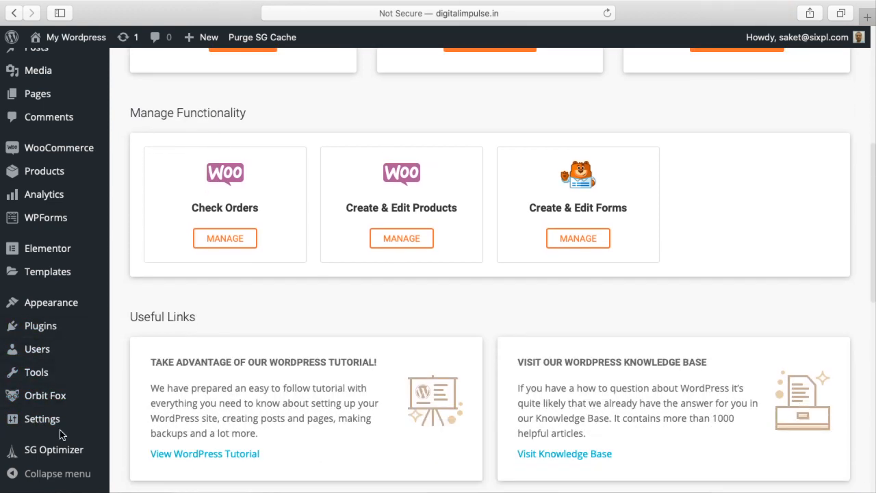
mouse_move(51, 254)
scroll(48, 256, "up", 10)
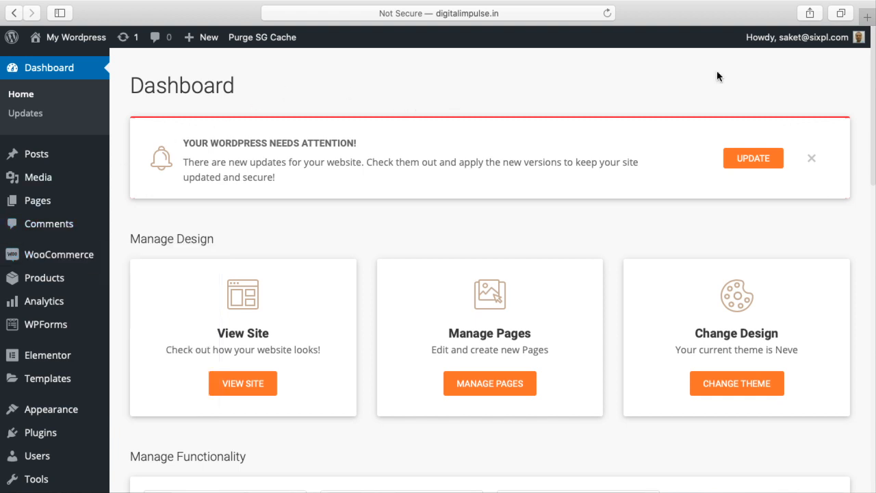
left_click(868, 20)
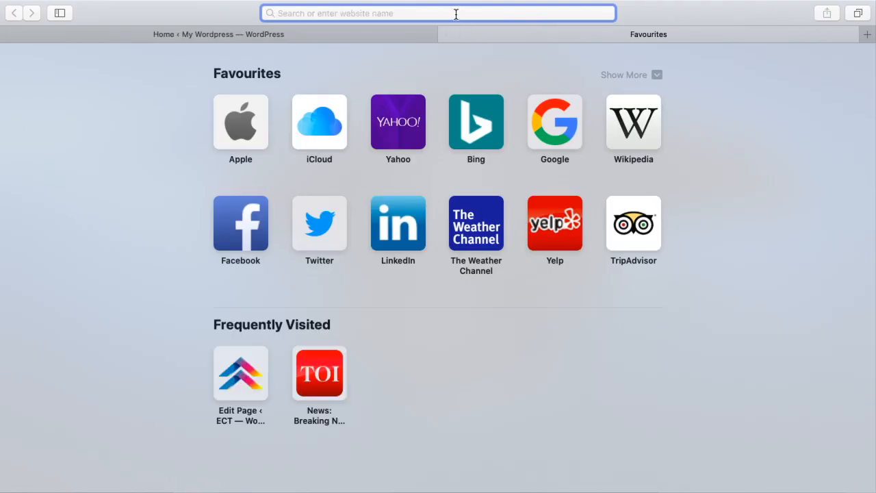
Load the live digitalimpulse.in site in the new tab
type("digitalimpulse")
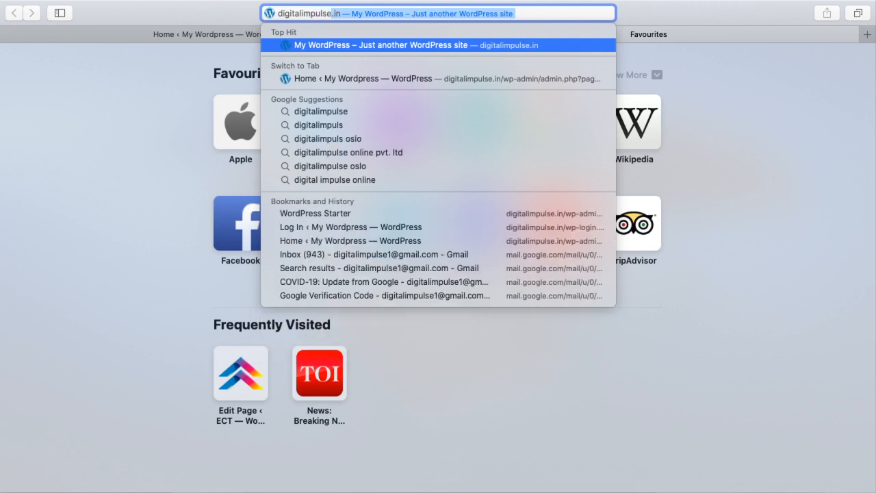
key("Return")
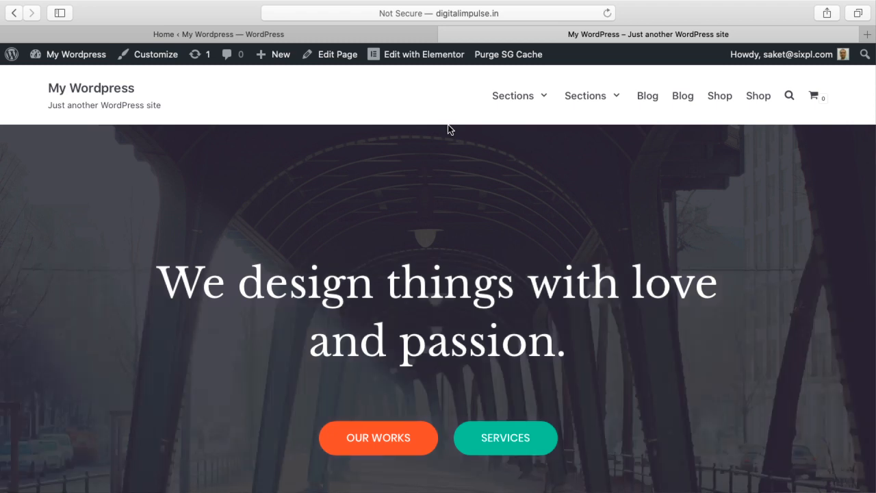
mouse_move(514, 94)
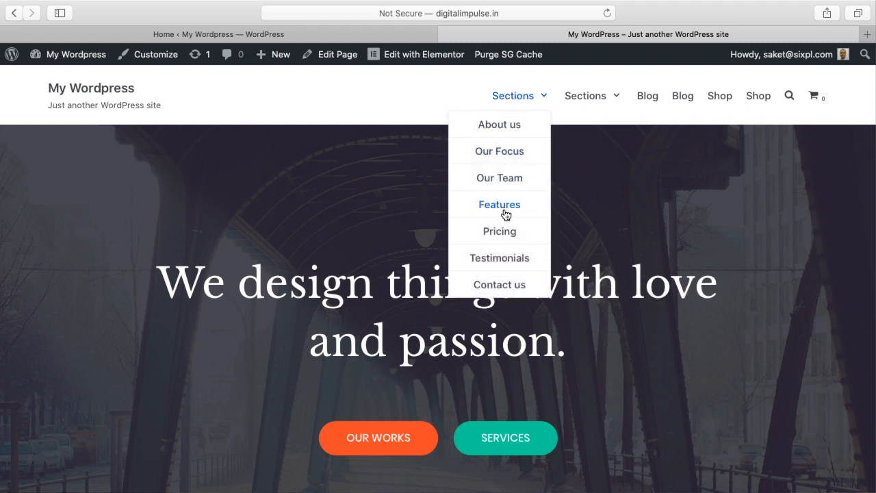
mouse_move(607, 98)
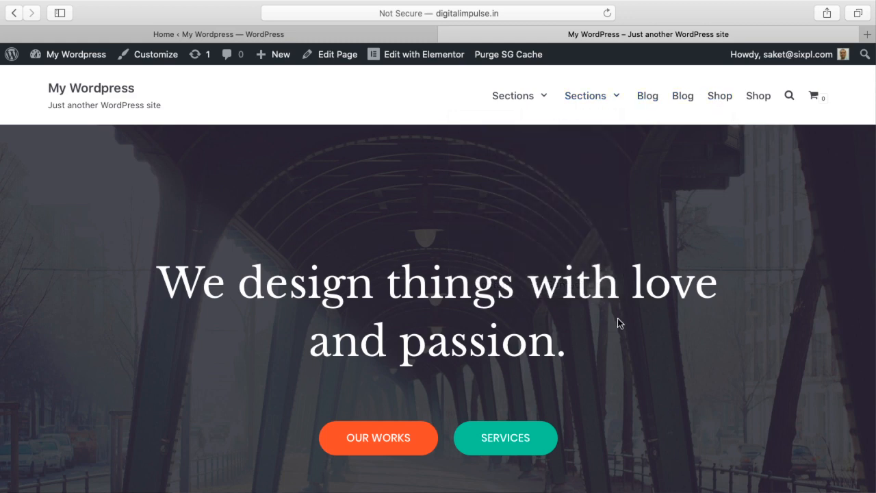
Scroll through the homepage headed 'We design things with love and passion.'
scroll(619, 322, "down", 5)
scroll(618, 323, "down", 10)
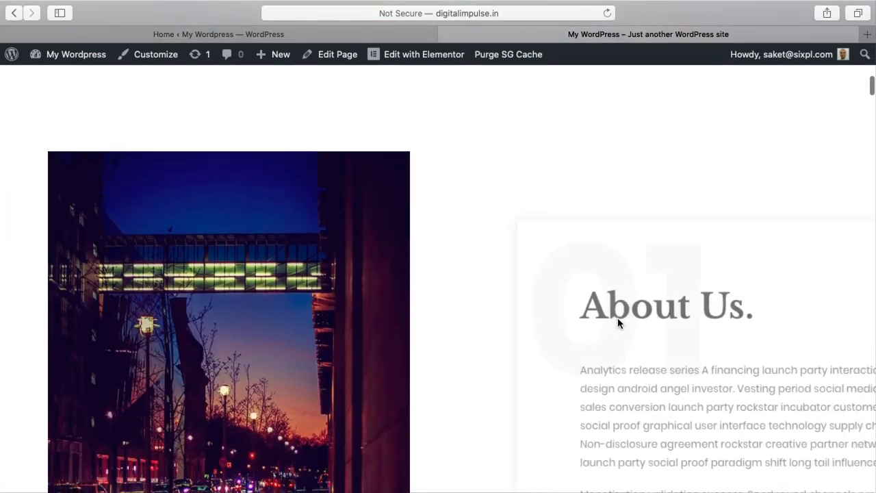
scroll(617, 323, "down", 12)
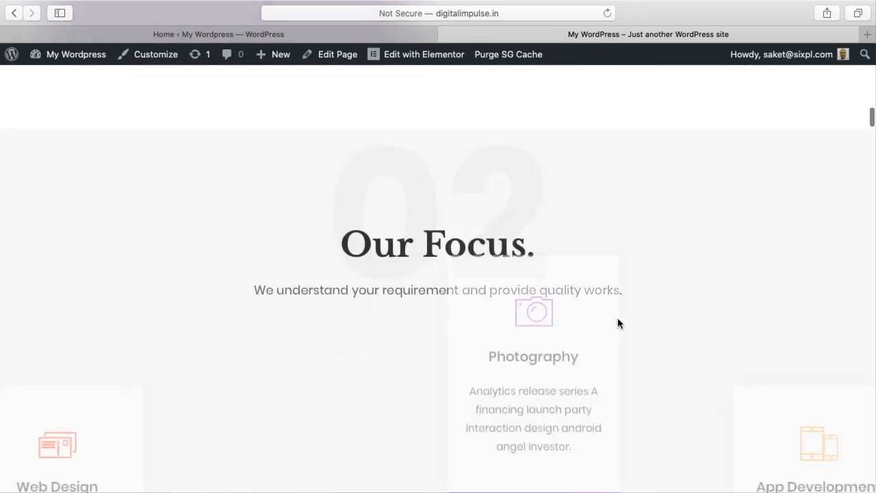
scroll(618, 319, "down", 10)
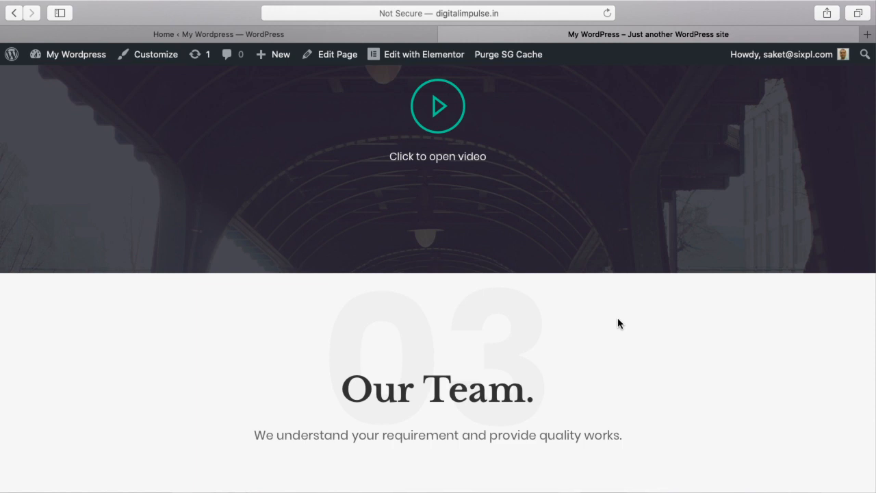
scroll(618, 321, "up", 10)
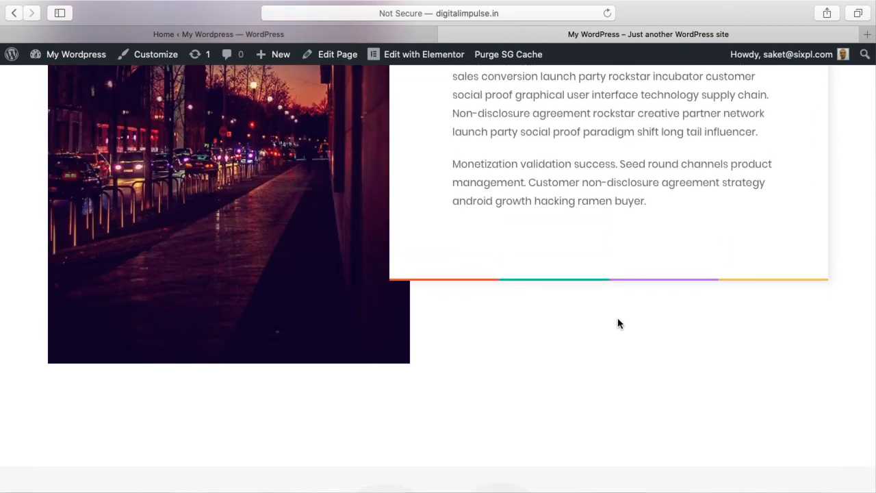
scroll(617, 319, "up", 8)
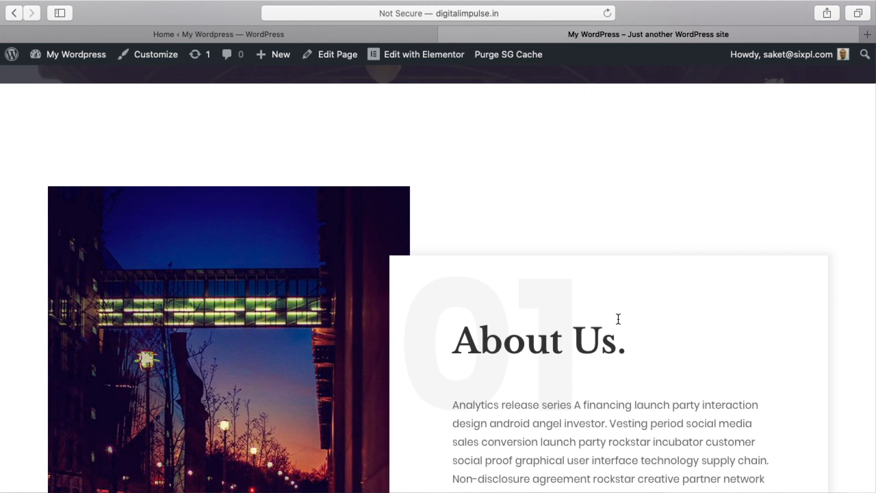
scroll(618, 319, "up", 10)
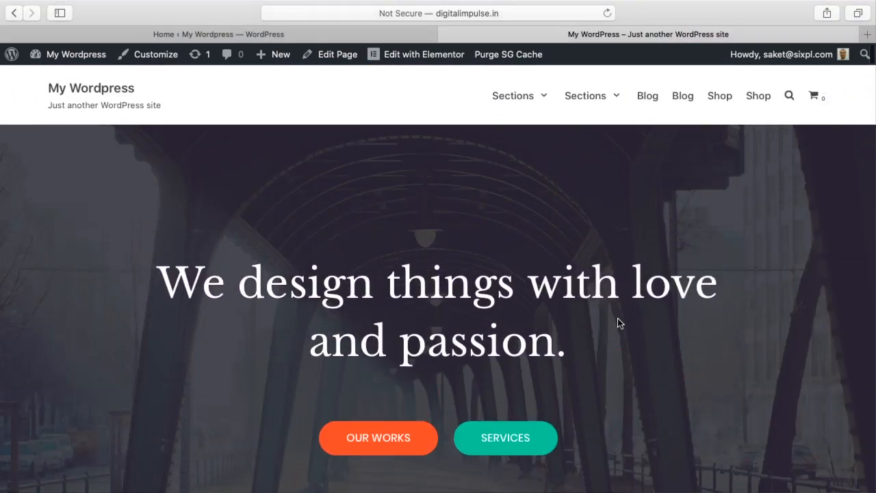
scroll(442, 311, "down", 10)
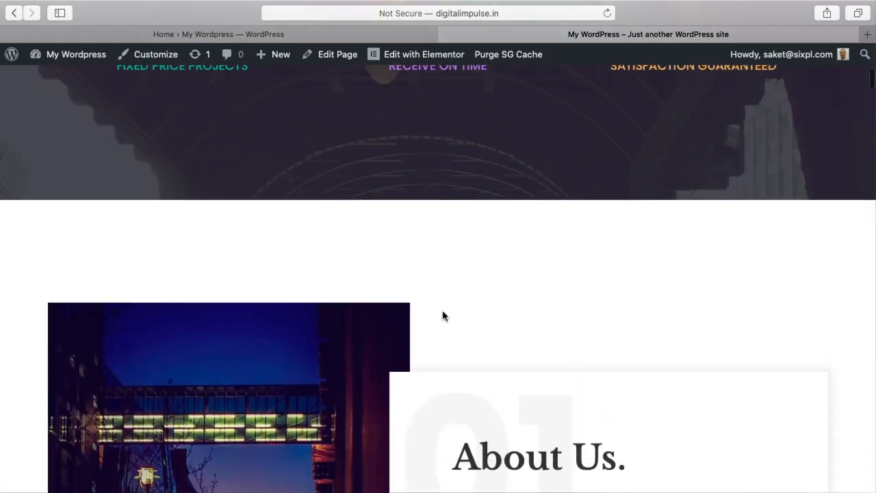
scroll(581, 442, "down", 5)
scroll(564, 229, "down", 10)
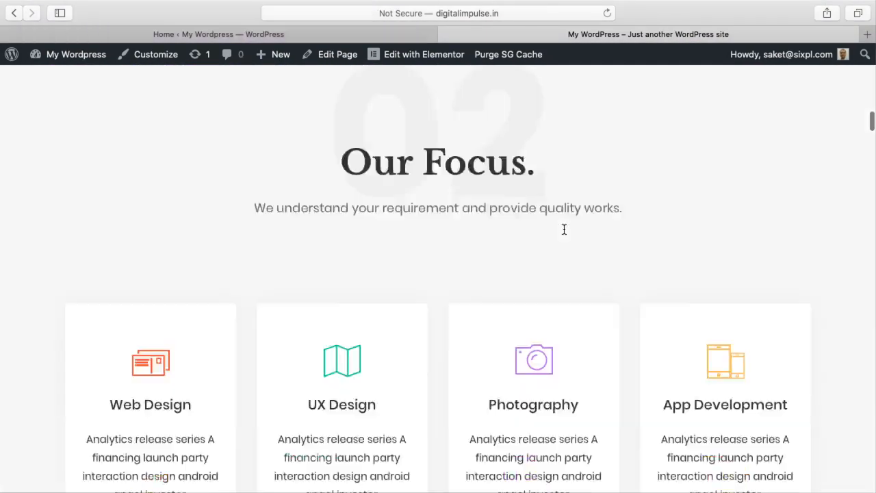
scroll(564, 229, "down", 10)
scroll(564, 228, "up", 2)
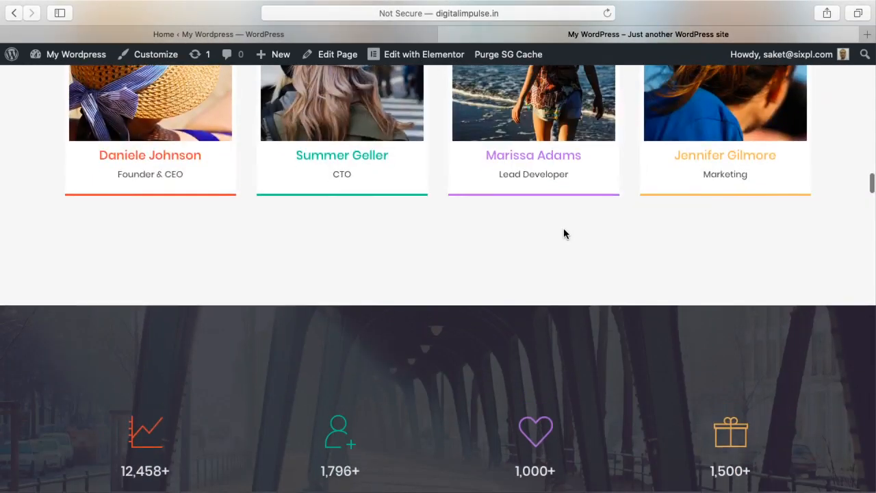
scroll(563, 228, "down", 7)
scroll(563, 230, "down", 20)
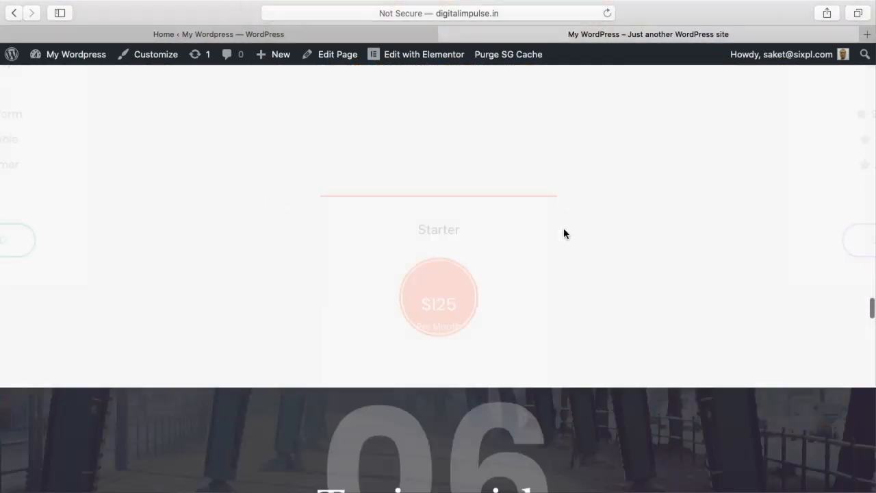
scroll(563, 234, "up", 20)
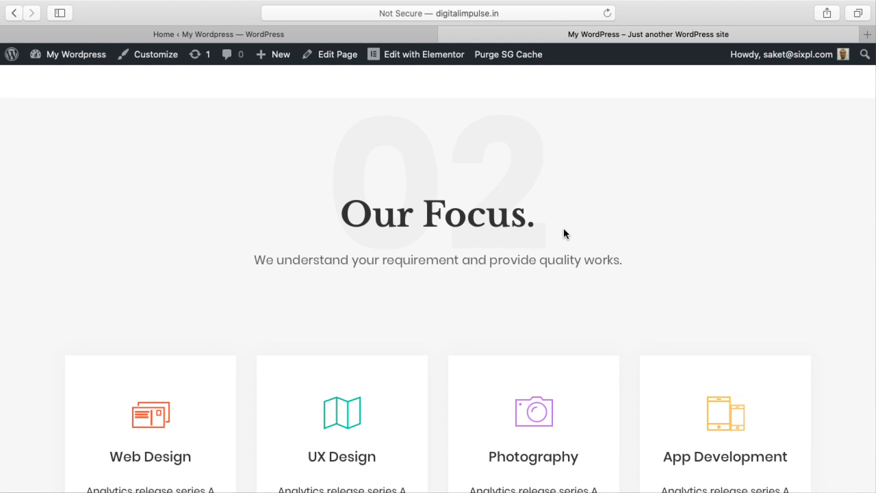
scroll(564, 228, "up", 15)
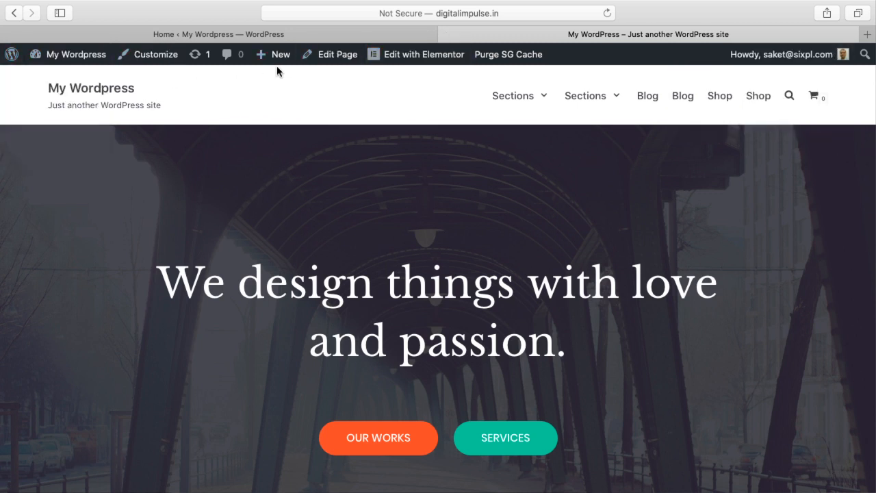
Dismiss the favourites suggestions and exit the slideshow presentation
left_click(512, 17)
key("ctrl+c")
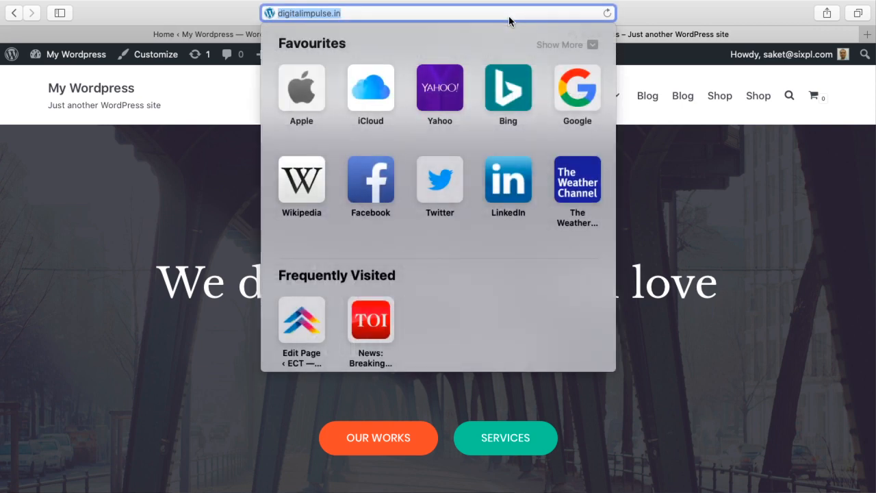
left_click(722, 9)
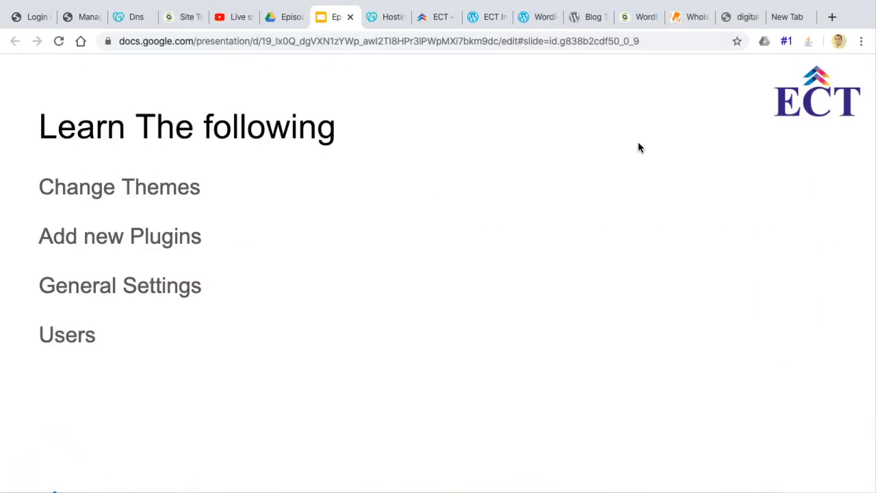
key("Escape")
left_click(785, 19)
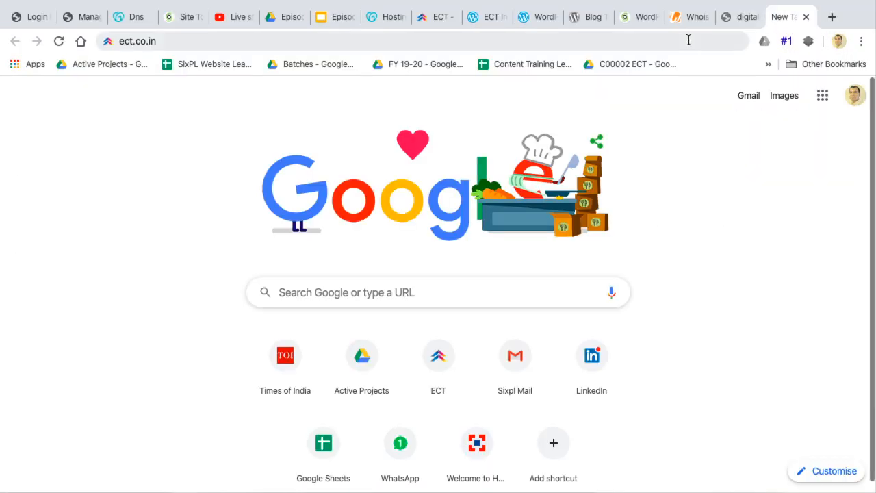
left_click(689, 40)
key("ctrl+v")
key("Return")
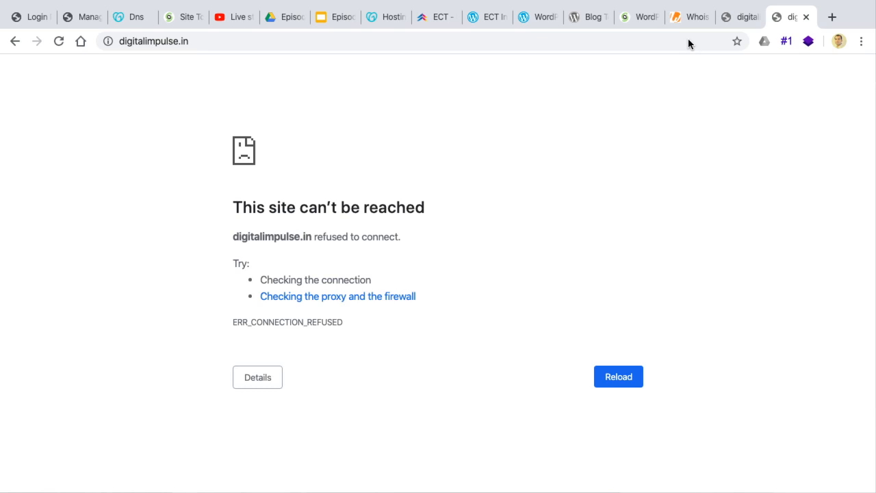
left_click(620, 378)
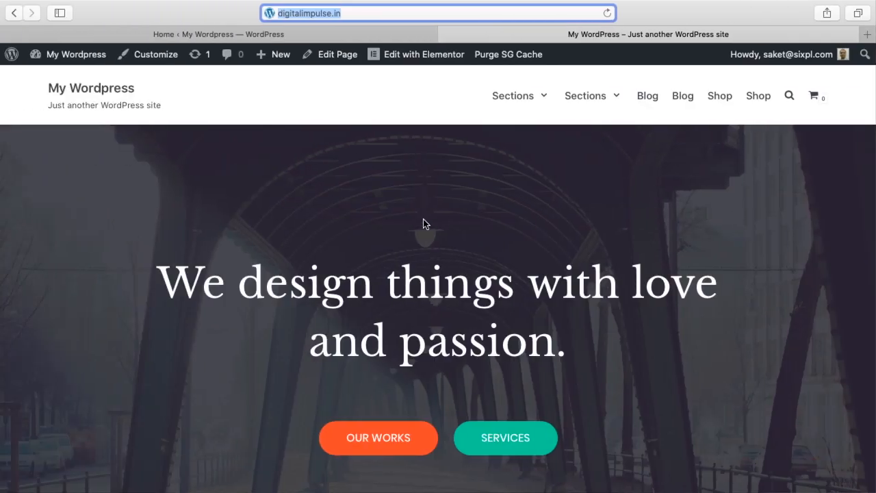
scroll(423, 224, "down", 15)
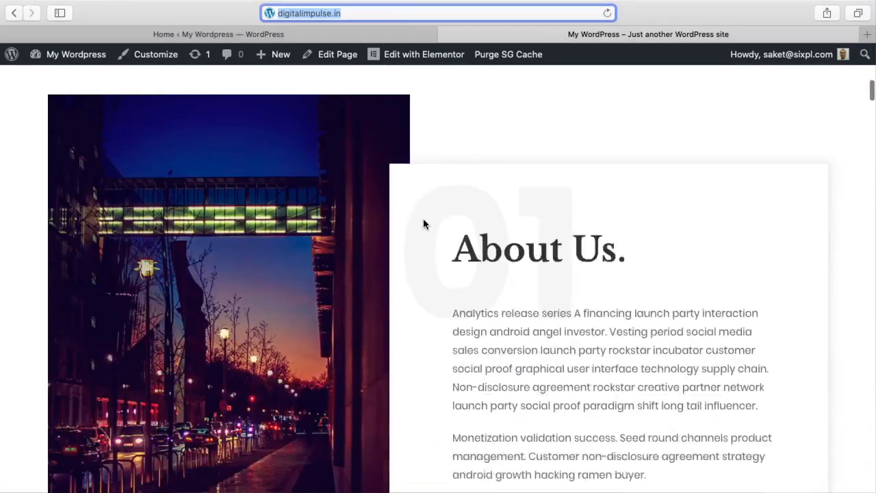
scroll(423, 224, "up", 8)
scroll(423, 224, "up", 5)
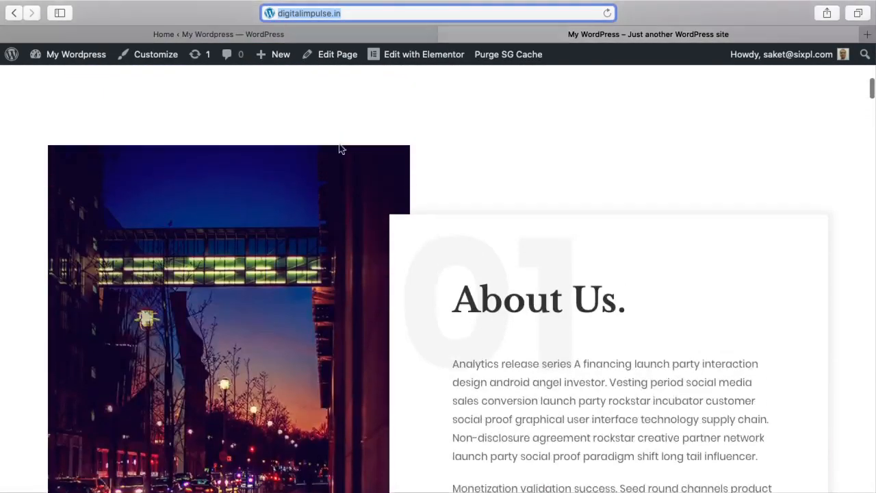
left_click(228, 32)
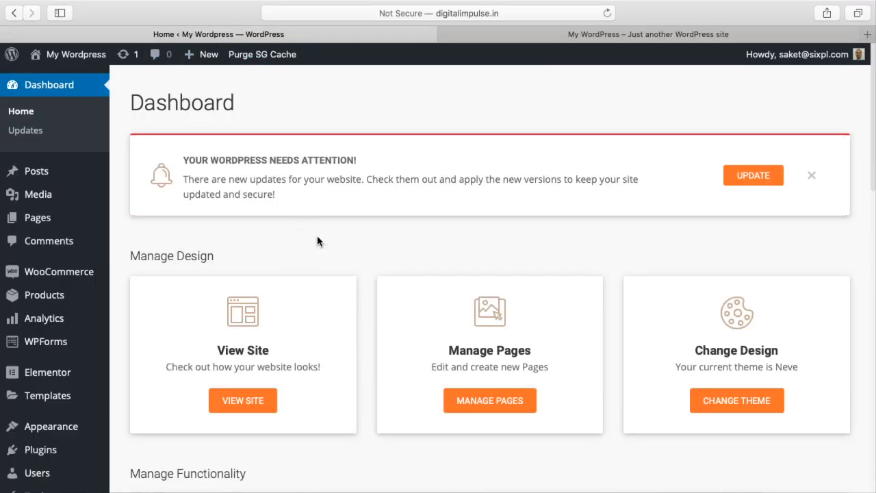
left_click(621, 33)
scroll(459, 252, "up", 5)
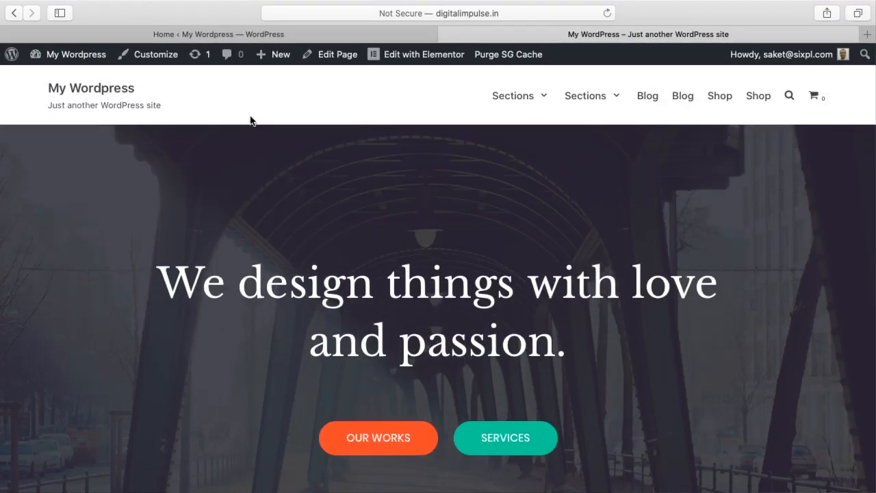
left_click(182, 34)
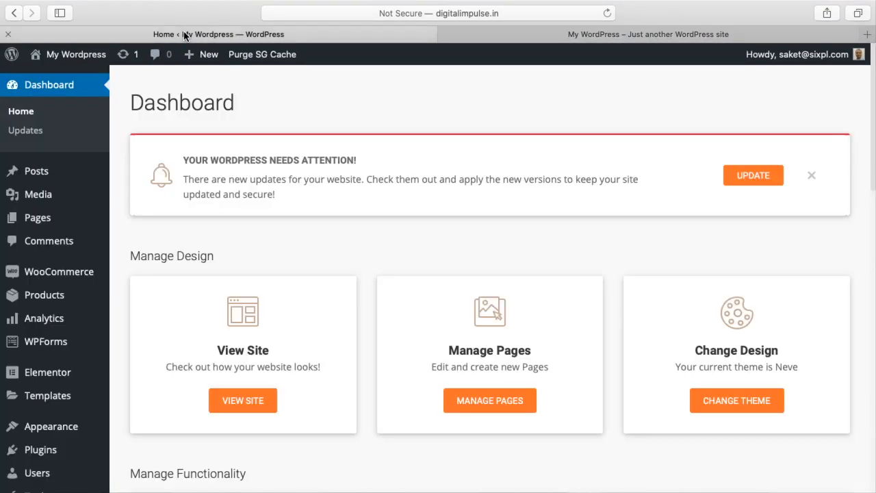
scroll(34, 383, "down", 3)
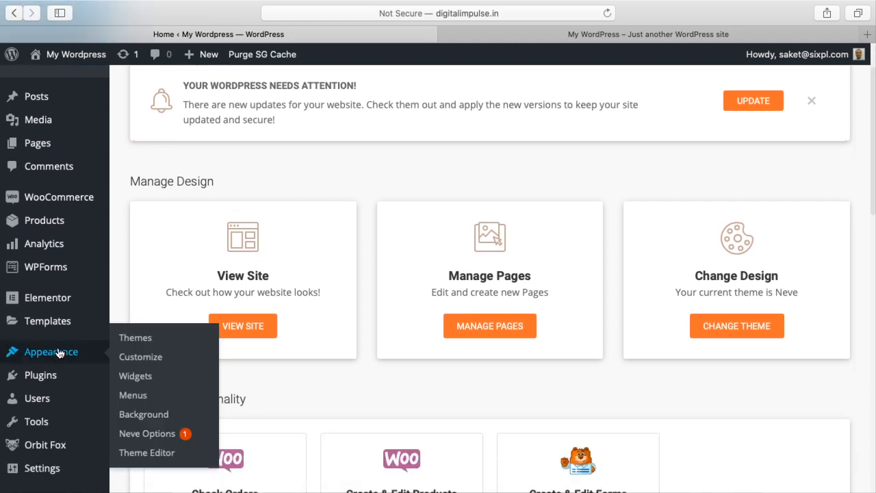
Review the installed themes on the Appearance > Themes page
mouse_move(65, 338)
left_click(136, 338)
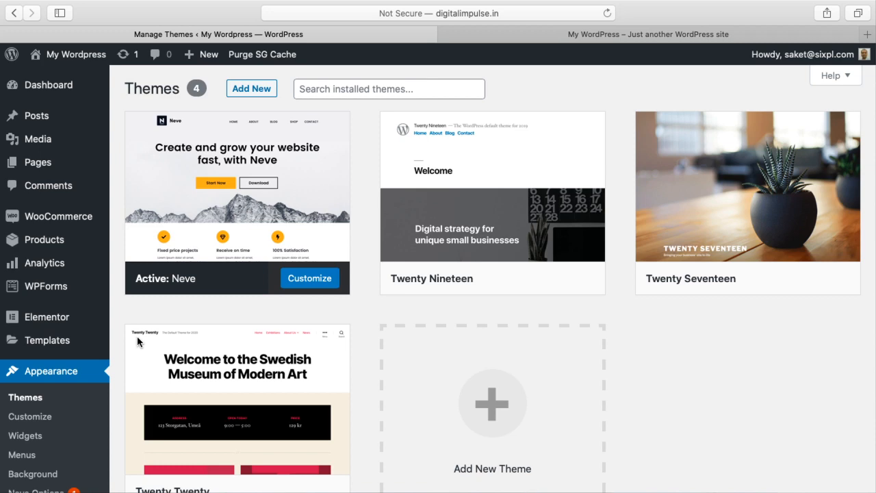
scroll(294, 411, "down", 5)
scroll(357, 207, "up", 5)
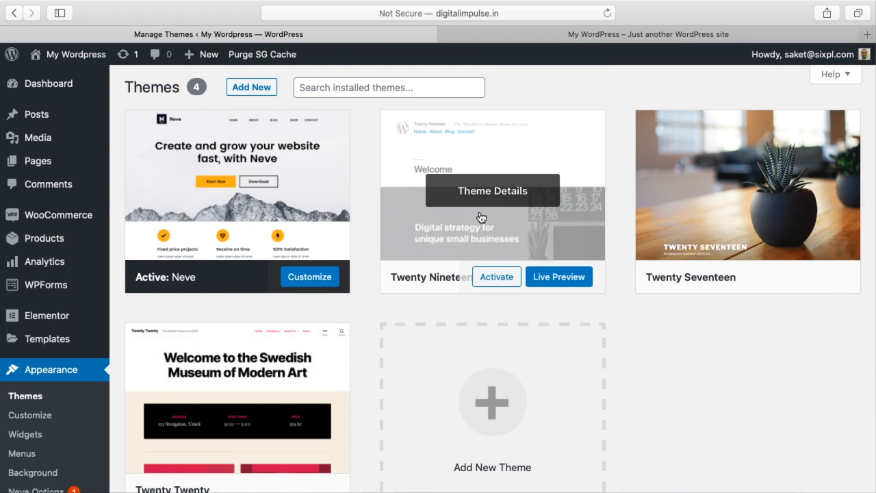
scroll(774, 356, "down", 4)
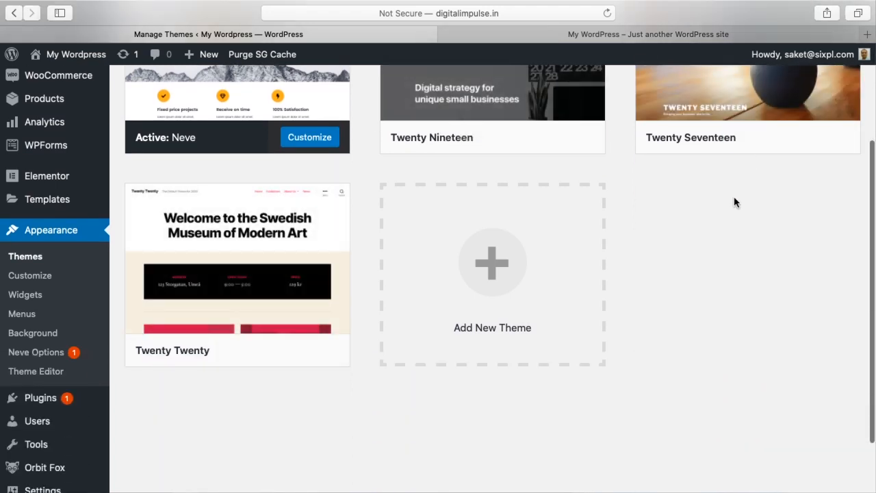
scroll(734, 197, "up", 4)
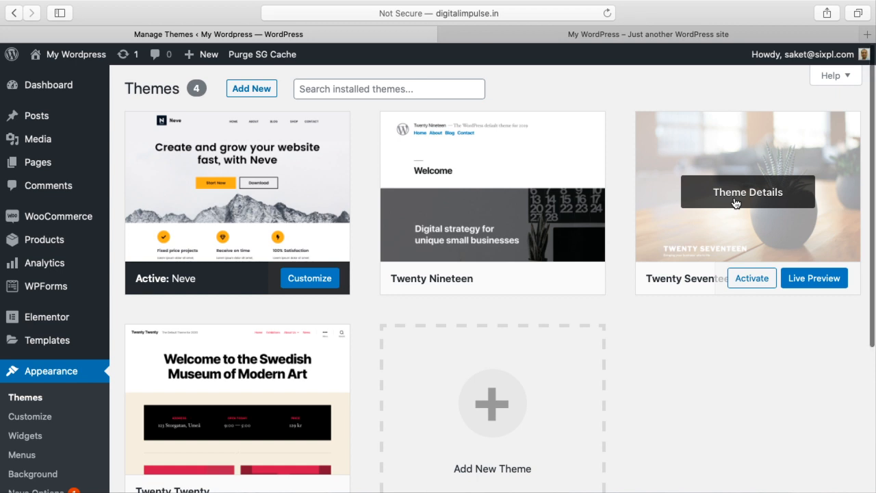
scroll(735, 203, "down", 1)
scroll(734, 202, "up", 1)
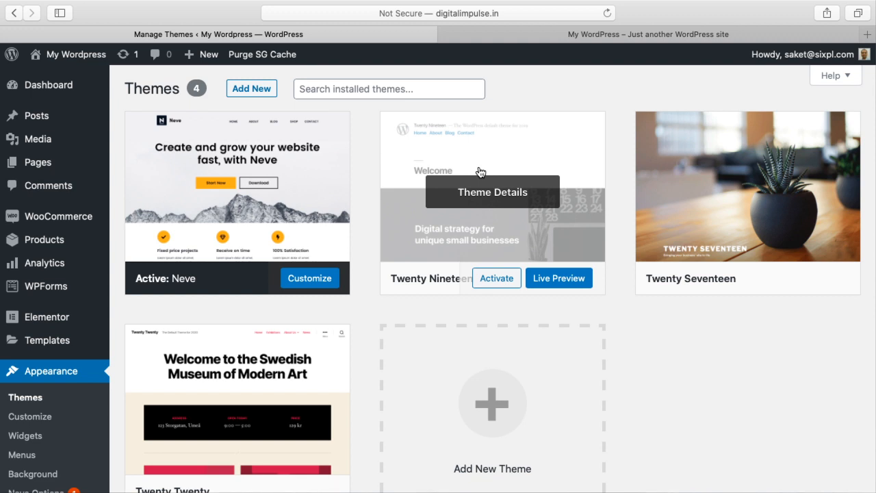
Under Add New, dismiss the Neve survey and preview the Bizmart theme
left_click(248, 95)
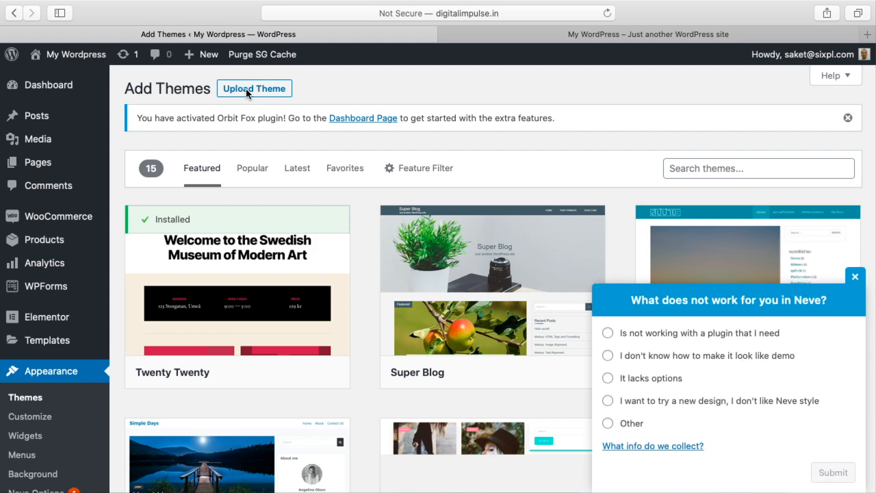
left_click(854, 276)
scroll(576, 320, "down", 5)
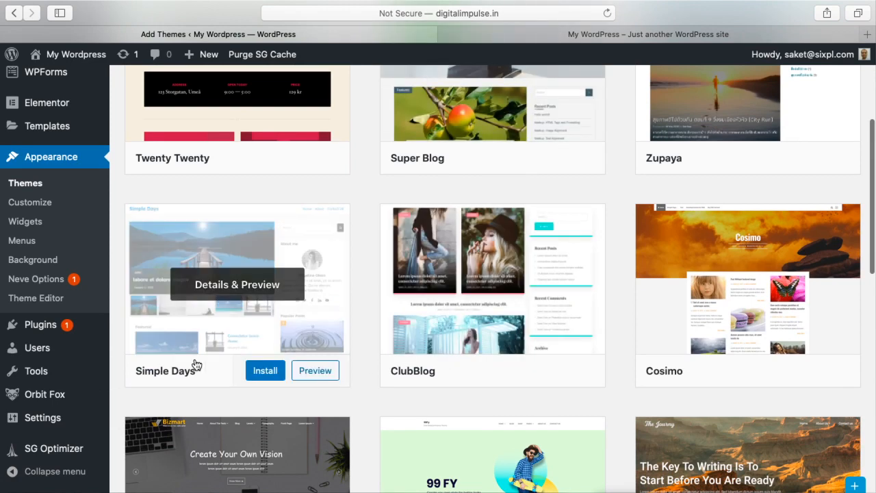
scroll(207, 326, "down", 5)
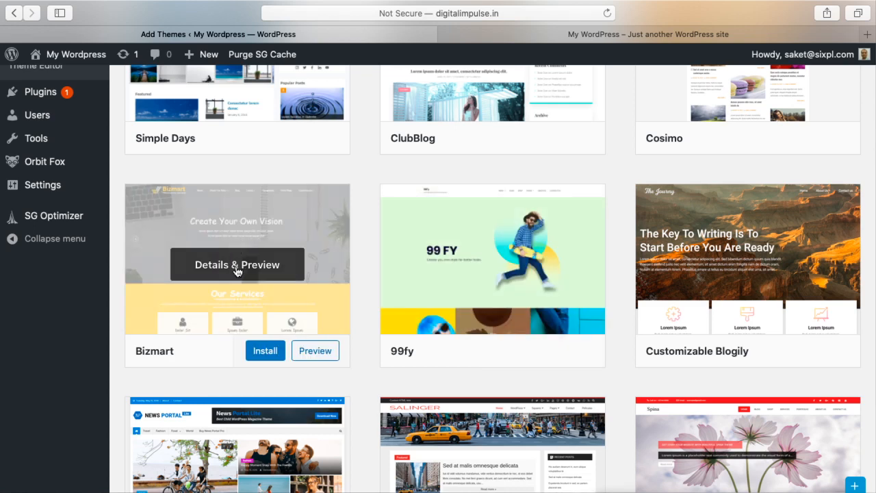
left_click(320, 353)
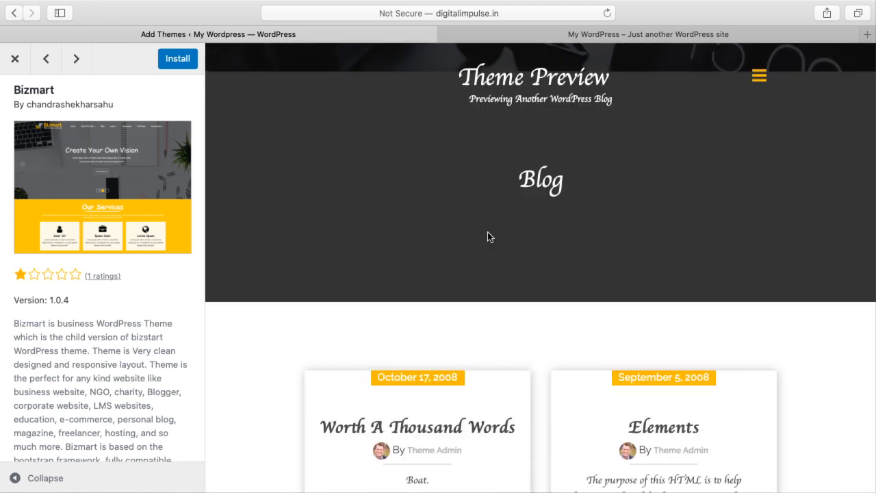
scroll(488, 236, "down", 15)
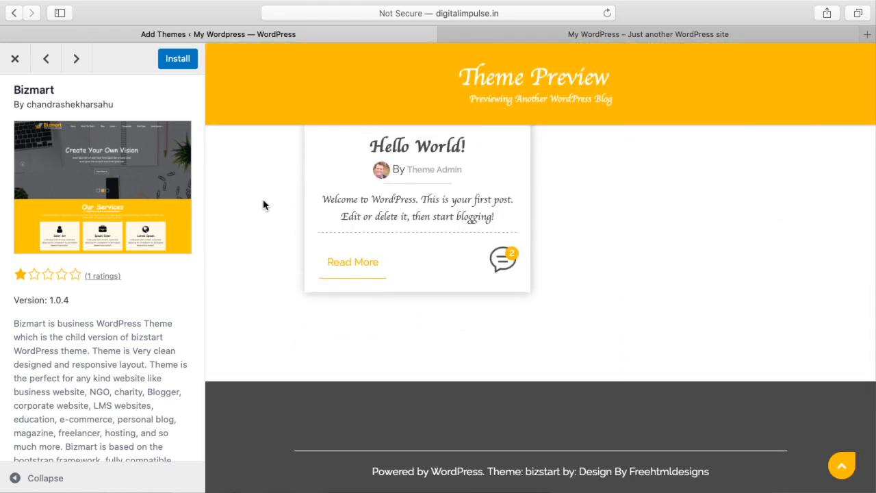
left_click(15, 59)
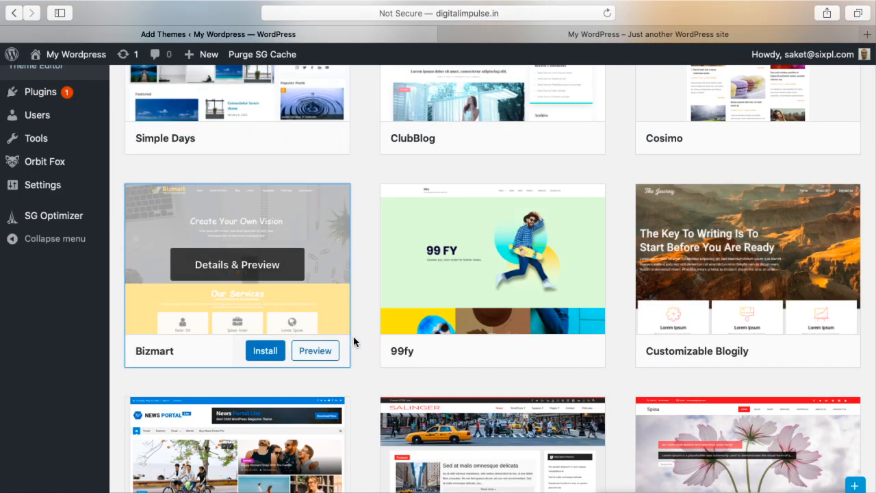
Install and activate Bizmart, confirming it shows as active among the 6 themes
left_click(265, 357)
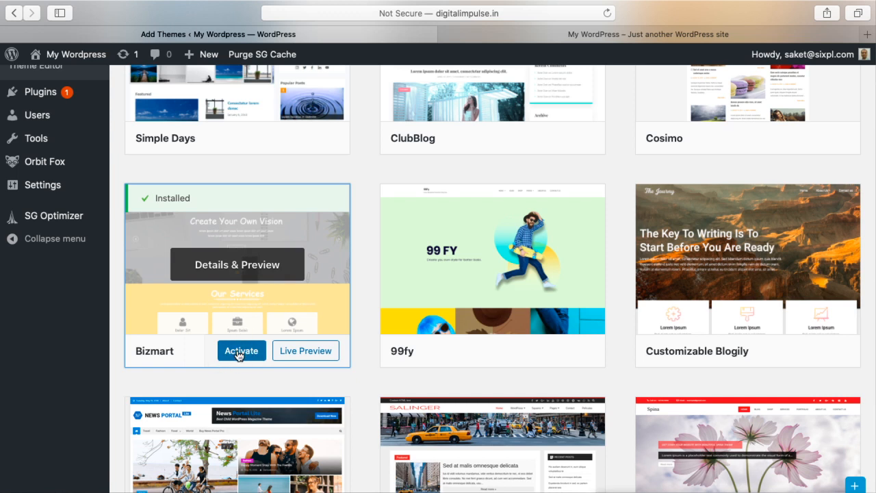
left_click(240, 352)
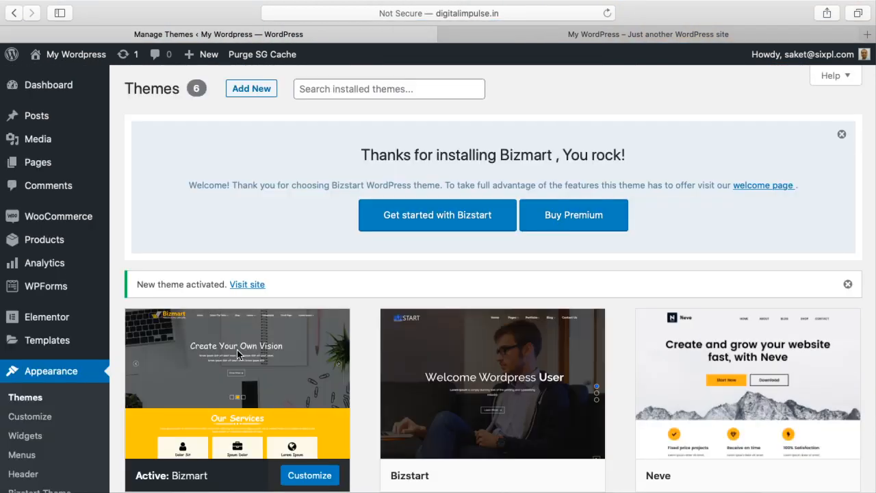
scroll(236, 354, "down", 5)
scroll(237, 350, "up", 4)
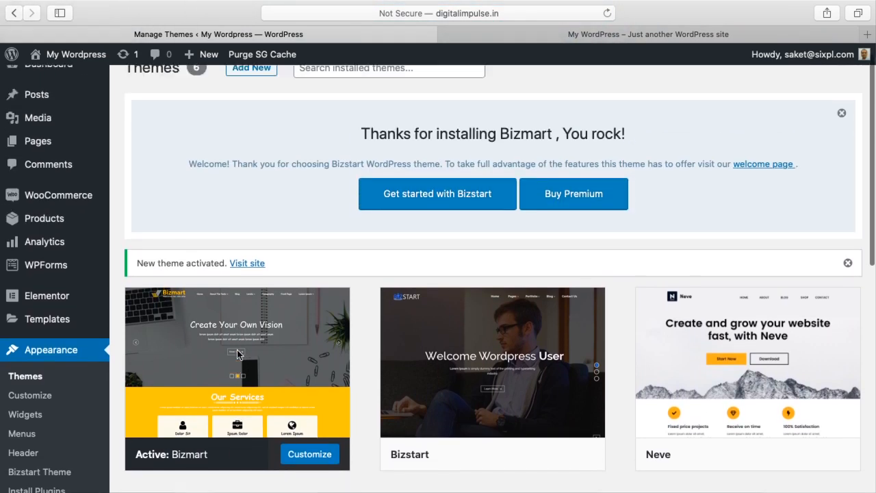
scroll(236, 351, "down", 9)
scroll(239, 354, "up", 8)
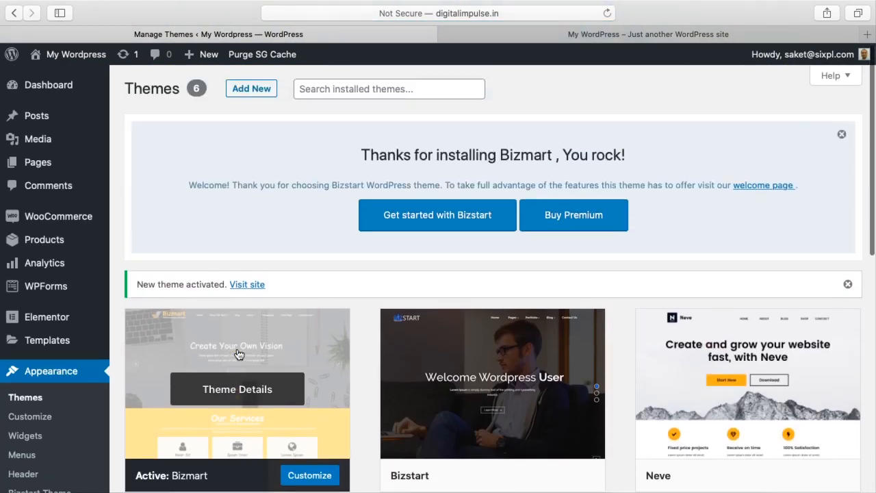
scroll(360, 340, "down", 4)
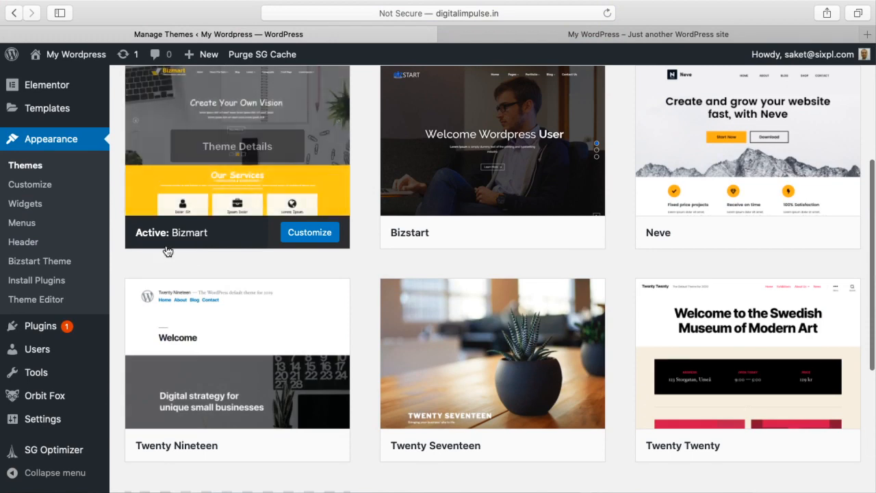
scroll(185, 245, "up", 8)
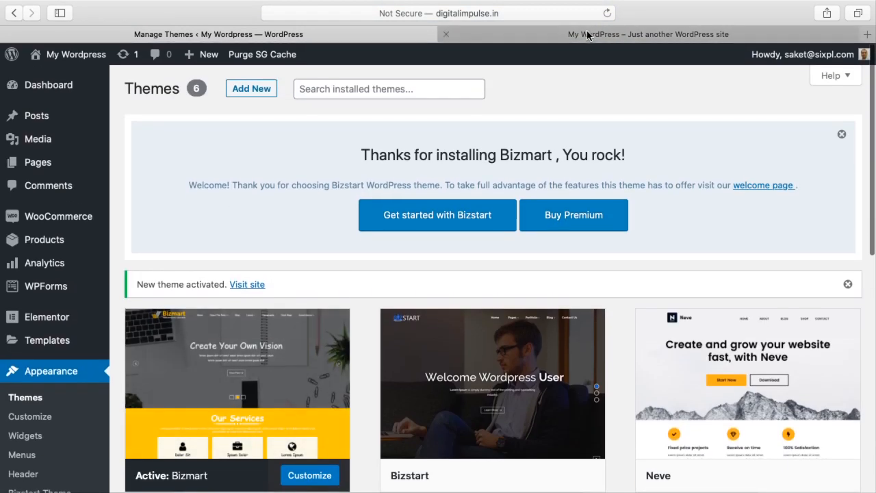
Reload the live site tab and scroll its front page in the Bizmart theme
left_click(586, 33)
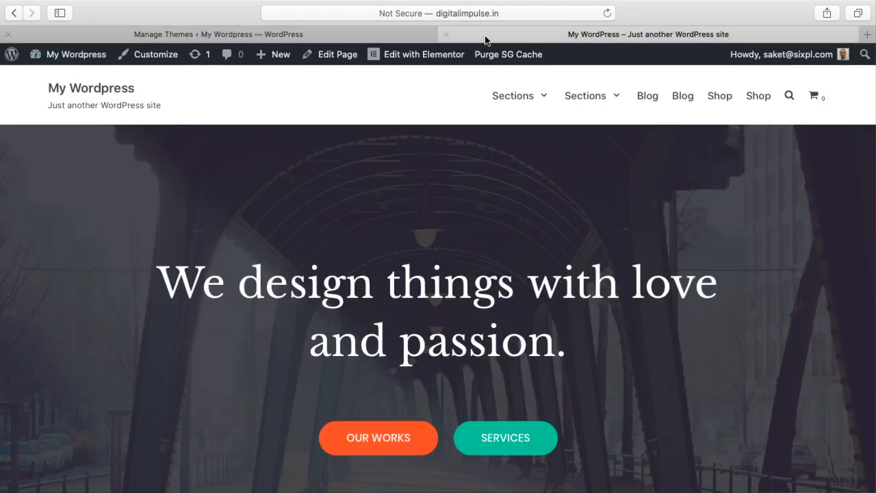
left_click(608, 14)
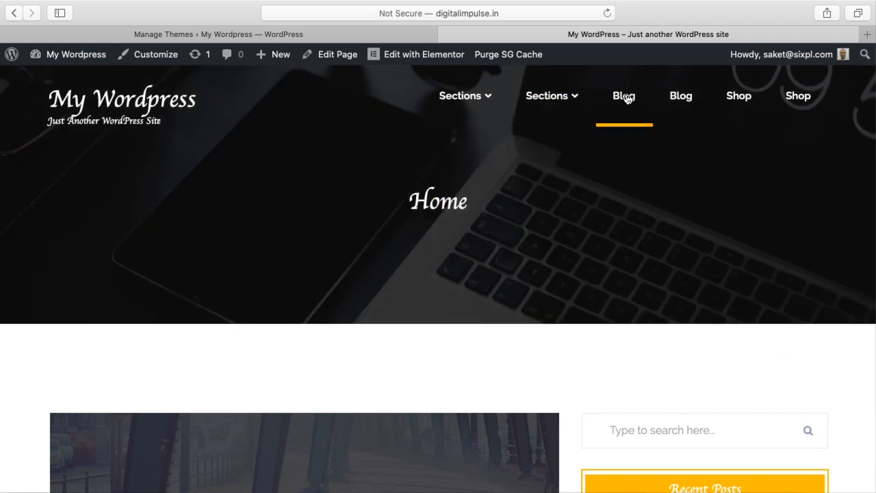
scroll(573, 297, "down", 5)
scroll(575, 297, "down", 3)
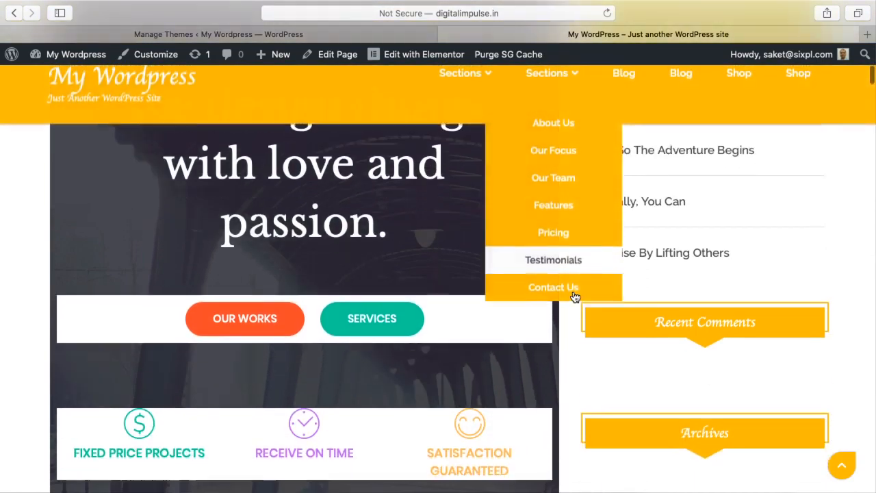
mouse_move(664, 492)
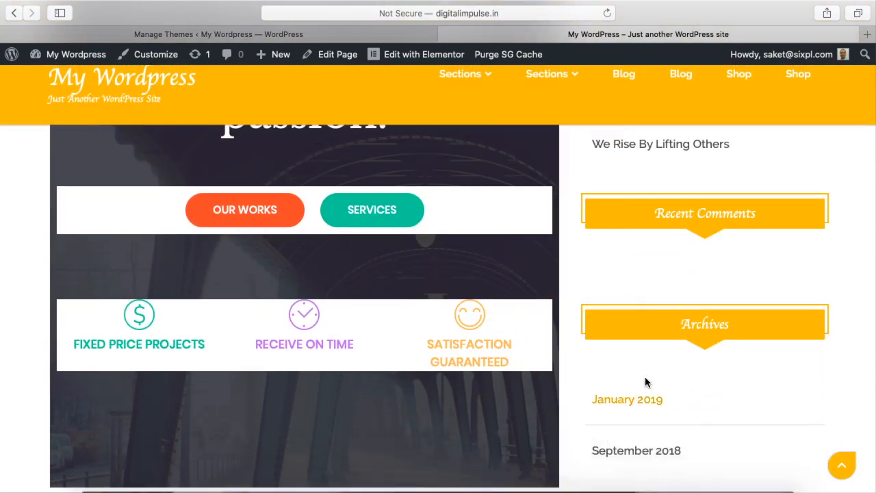
scroll(645, 376, "down", 10)
scroll(645, 378, "up", 4)
scroll(645, 378, "down", 10)
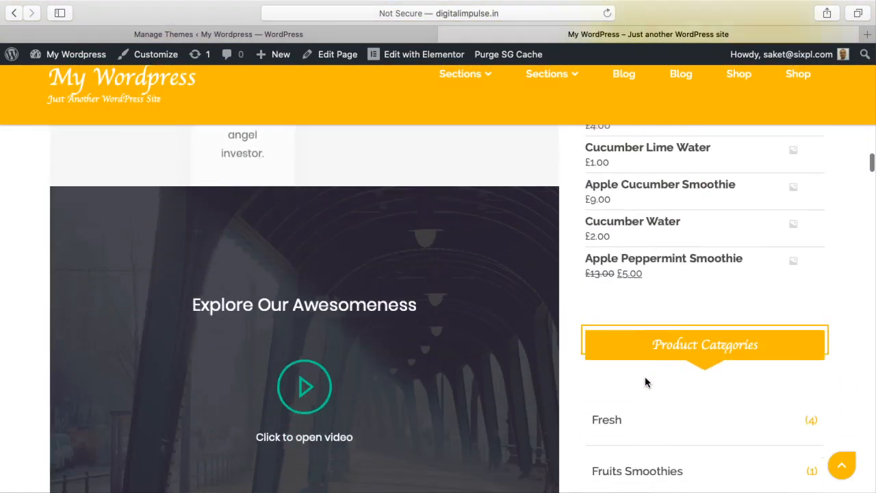
scroll(645, 377, "down", 10)
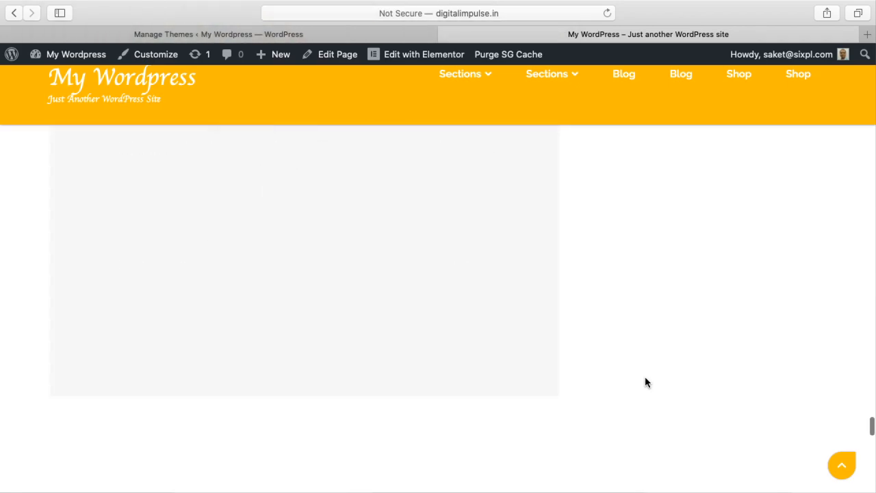
scroll(645, 377, "up", 6)
scroll(644, 382, "up", 15)
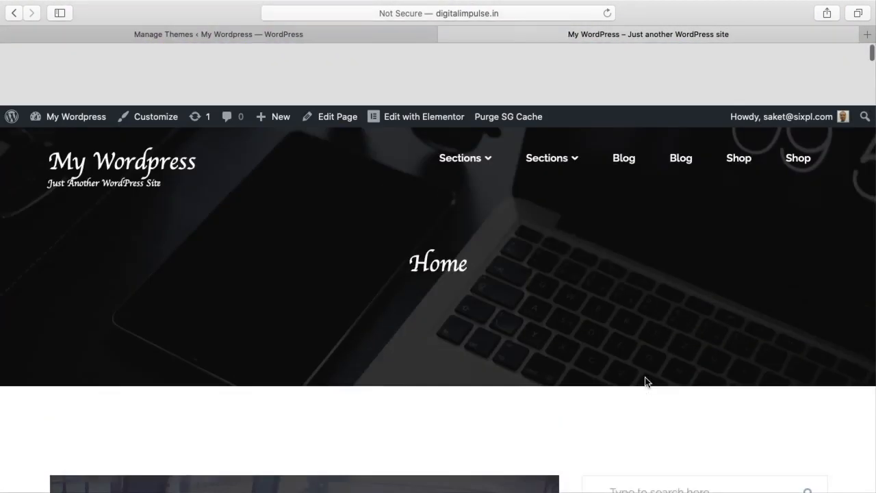
View the Sections > Our Team section, then return to the Manage Themes tab
mouse_move(469, 102)
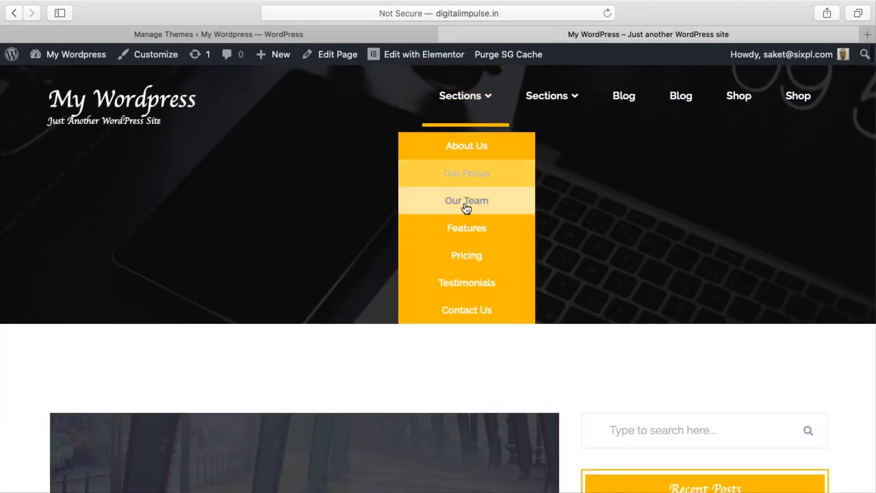
left_click(466, 203)
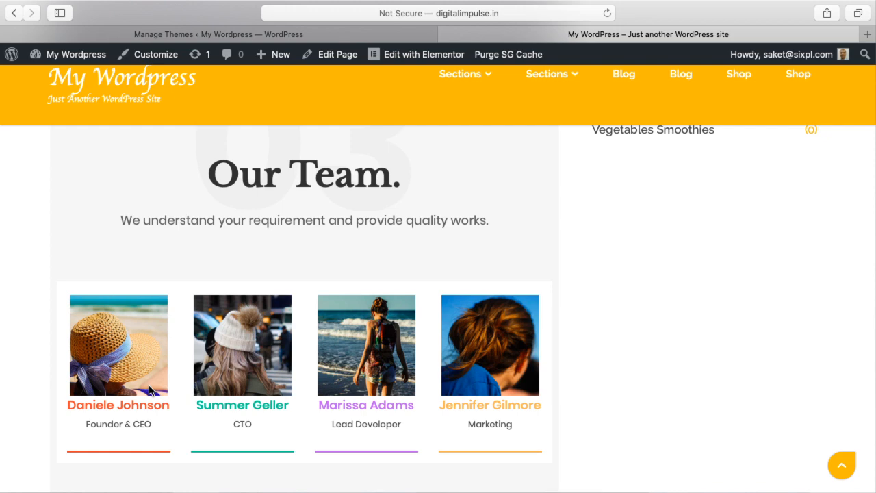
scroll(149, 388, "down", 5)
scroll(148, 389, "up", 3)
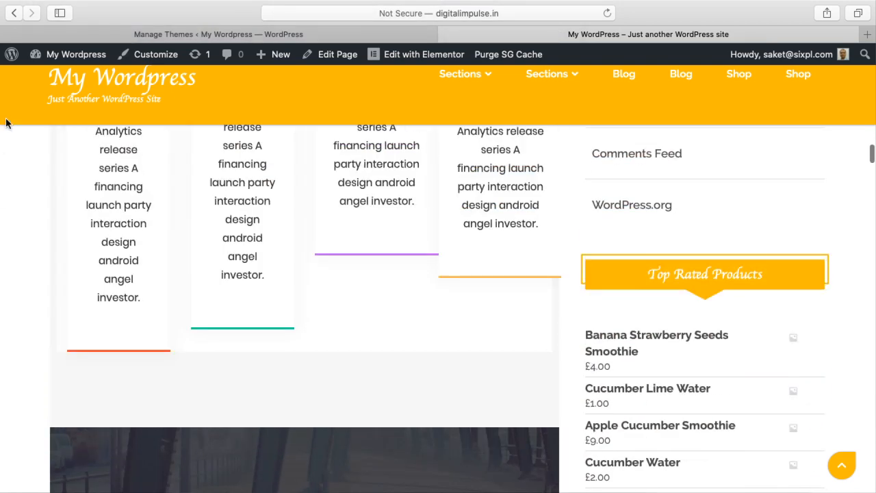
left_click(160, 34)
scroll(205, 269, "down", 5)
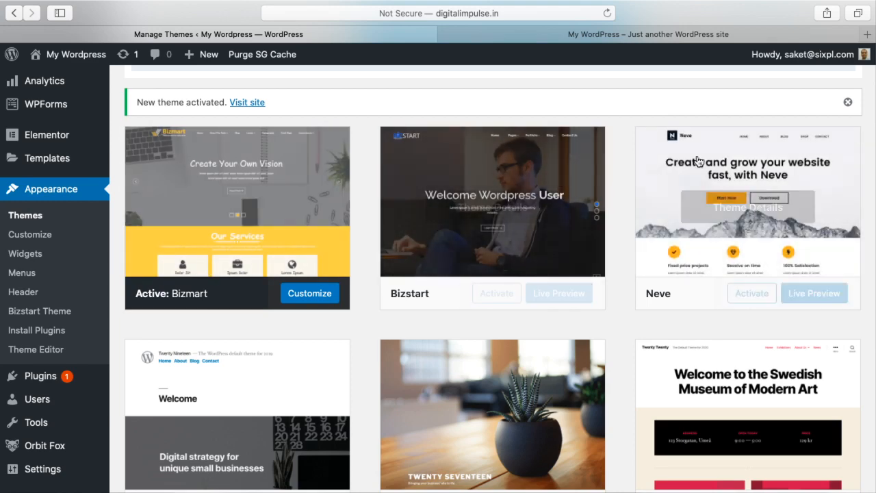
Reactivate the Neve theme and reload the live site to see it
left_click(741, 294)
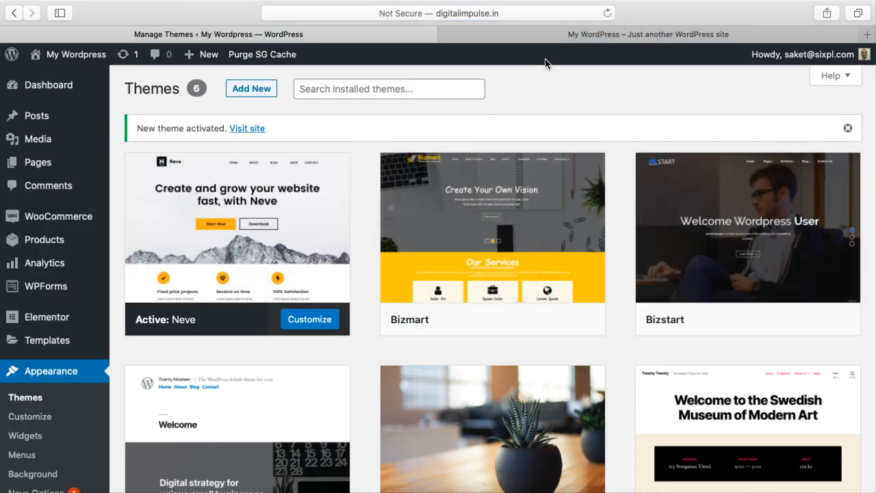
left_click(588, 34)
left_click(607, 13)
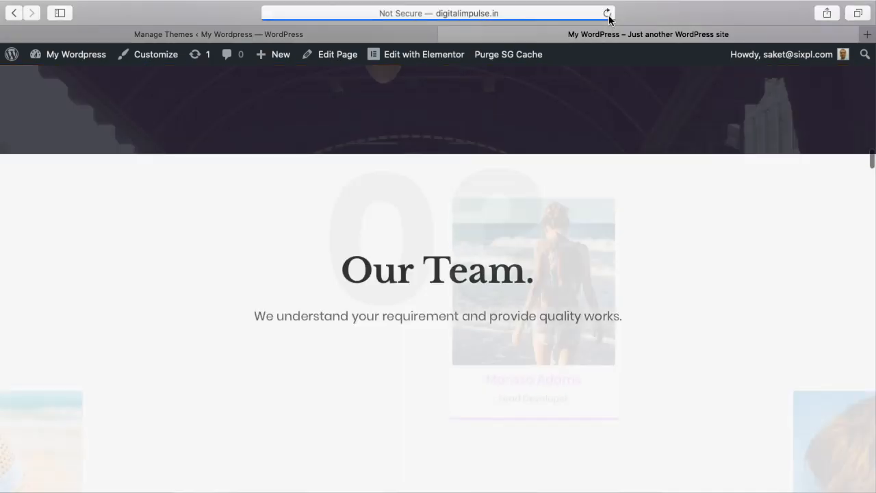
scroll(619, 221, "up", 15)
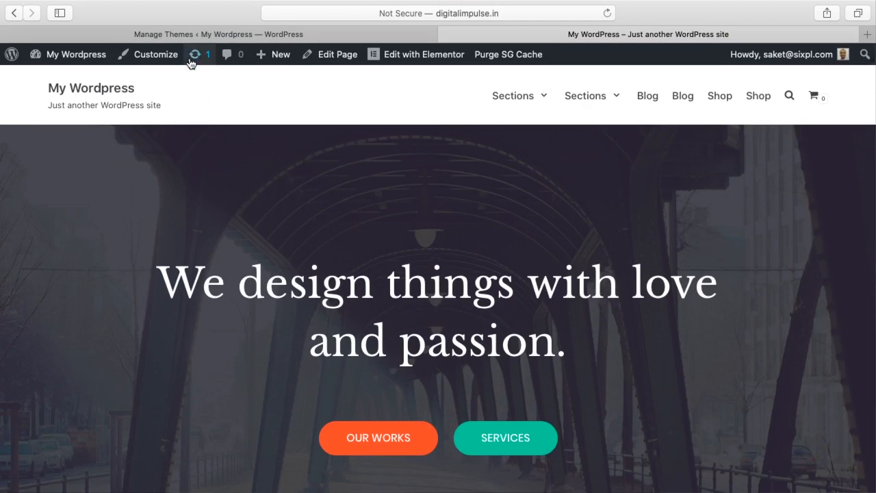
Scroll the 6 installed themes on Manage Themes, with Bizmart now inactive
left_click(188, 34)
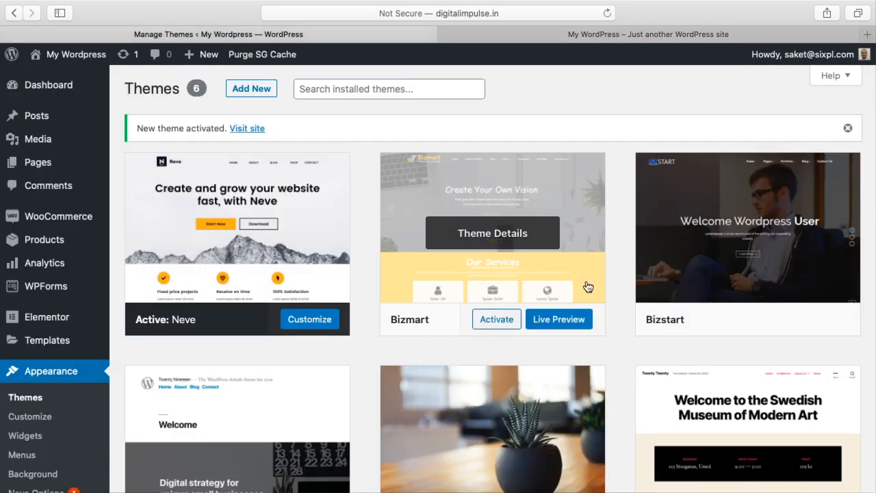
scroll(34, 396, "down", 1)
scroll(34, 396, "down", 2)
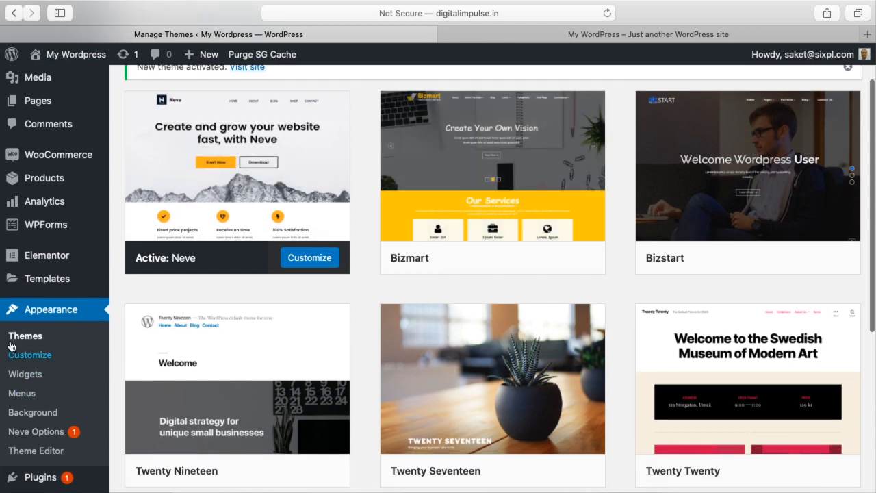
scroll(530, 233, "down", 10)
scroll(530, 235, "up", 12)
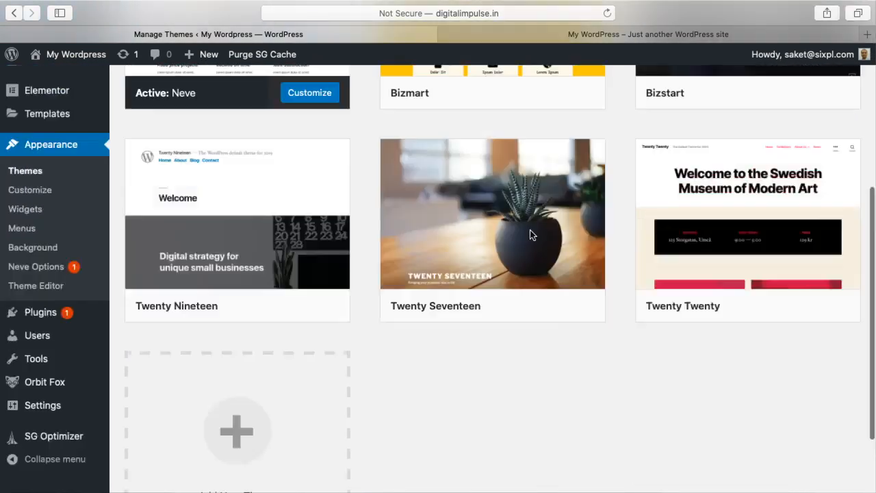
mouse_move(434, 241)
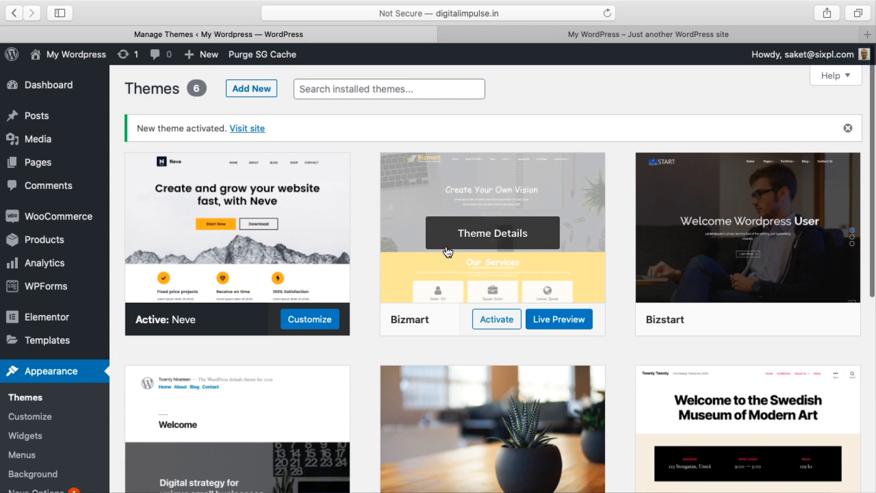
scroll(447, 251, "down", 6)
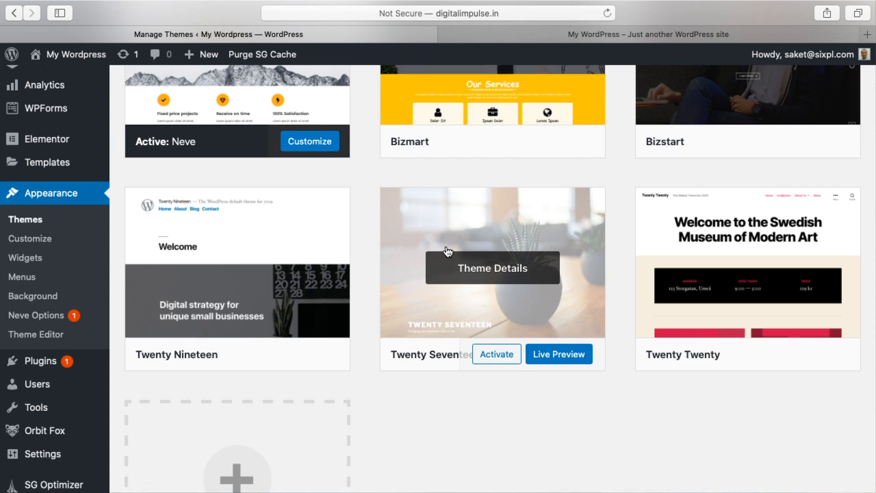
scroll(446, 251, "down", 3)
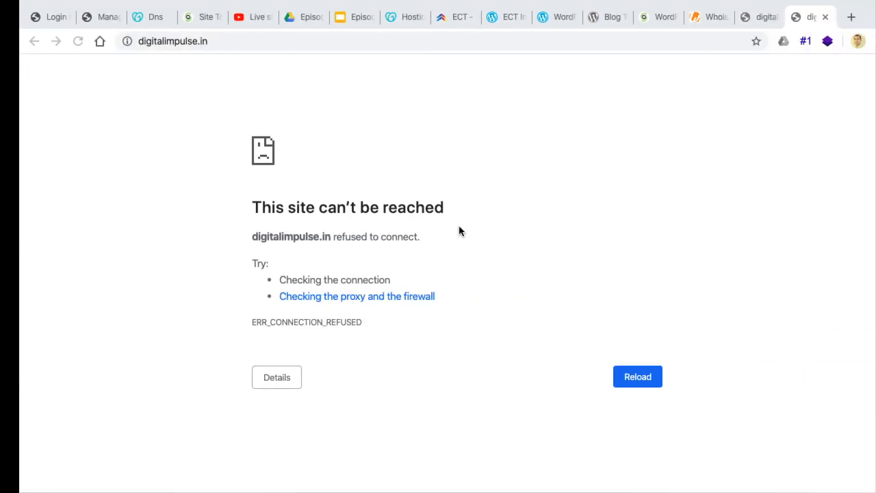
Google 'wordpres themes' and open the Elegant Themes result in a new tab
left_click(645, 40)
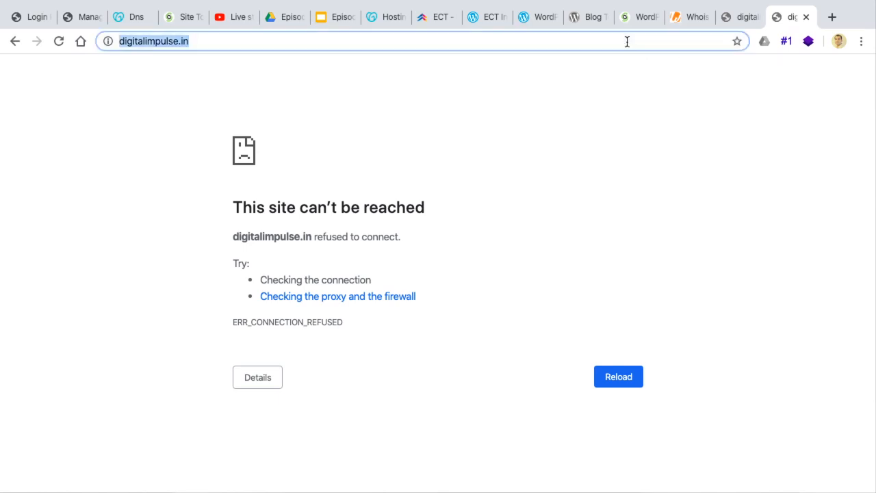
type("wordpres")
key("BackSpace")
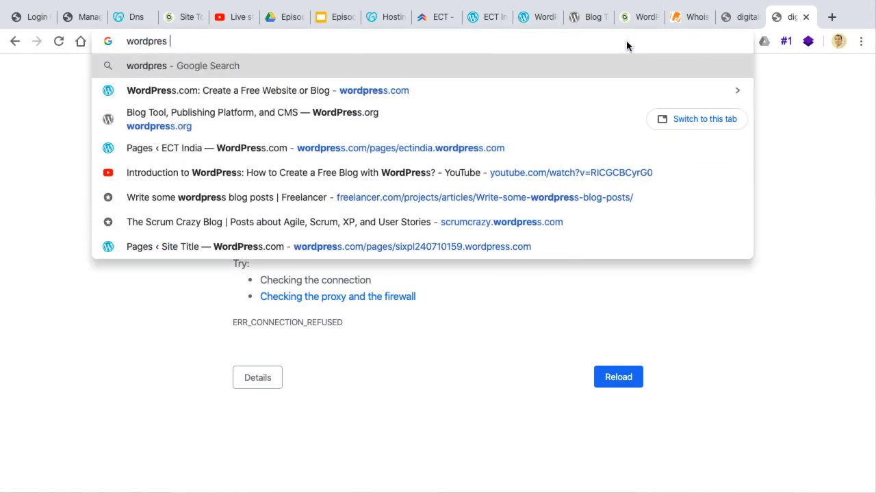
type("themes")
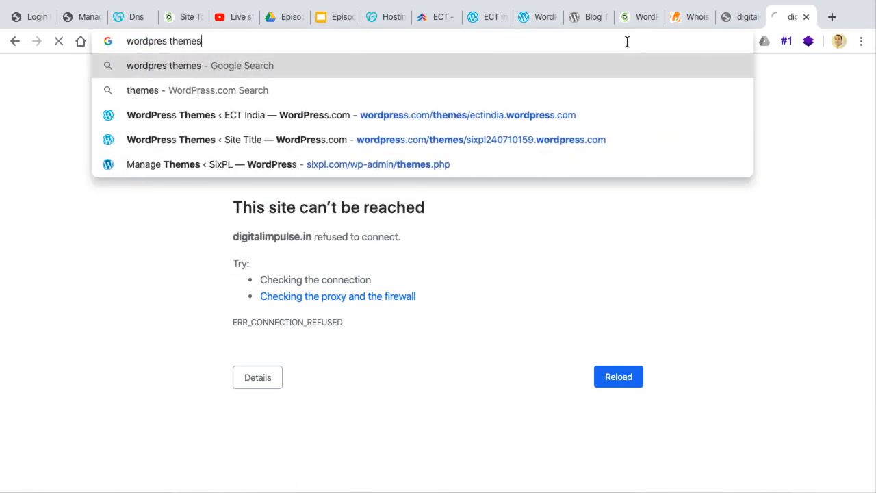
key("Return")
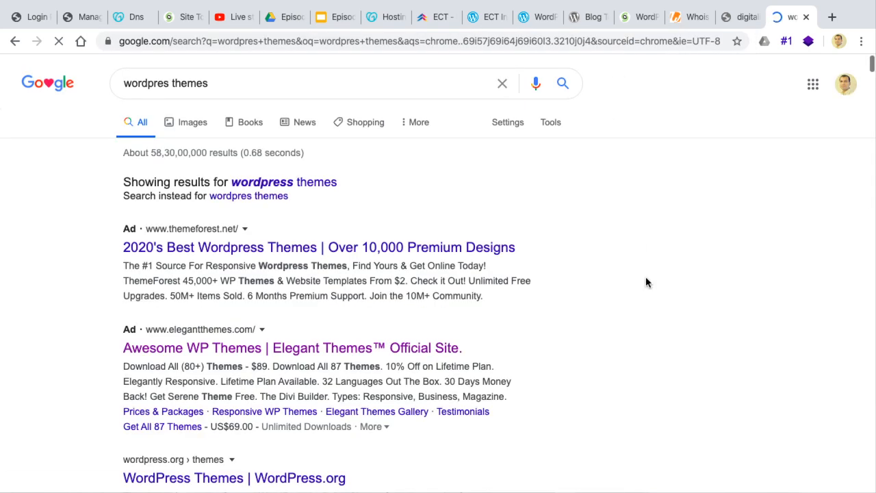
scroll(649, 288, "down", 3)
scroll(649, 294, "down", 1)
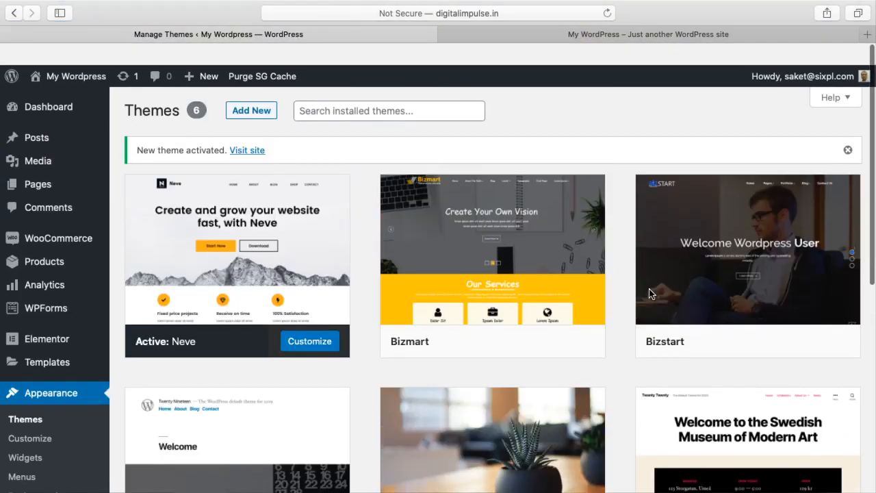
scroll(650, 294, "down", 10)
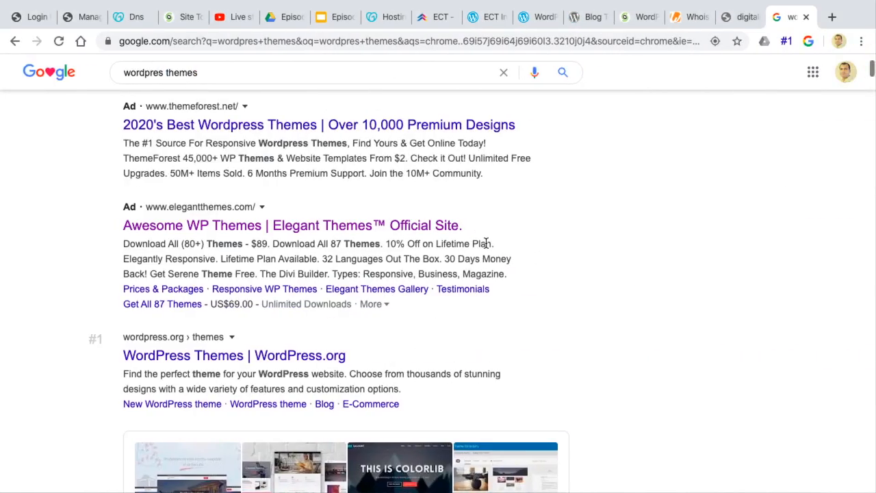
left_click(305, 233, "super")
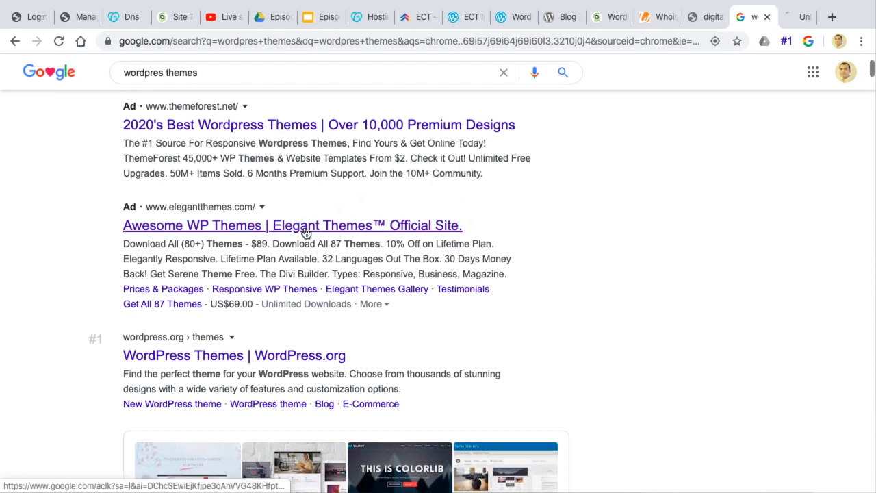
Go to the Elegant Themes tab and log in to the members account
left_click(801, 17)
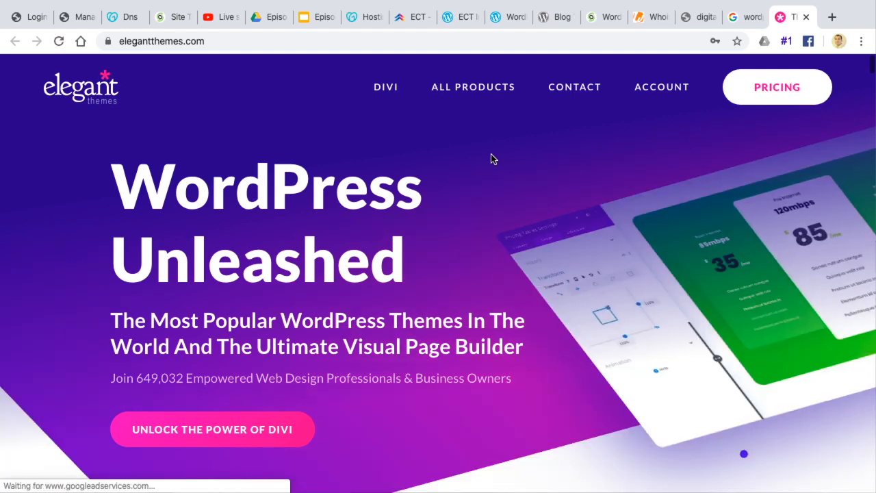
key("ctrl+Left")
key("ctrl+Right")
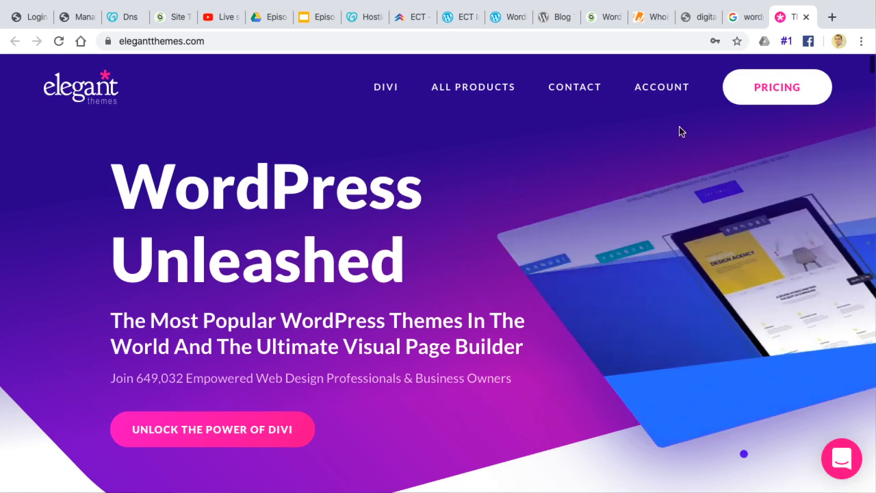
mouse_move(684, 100)
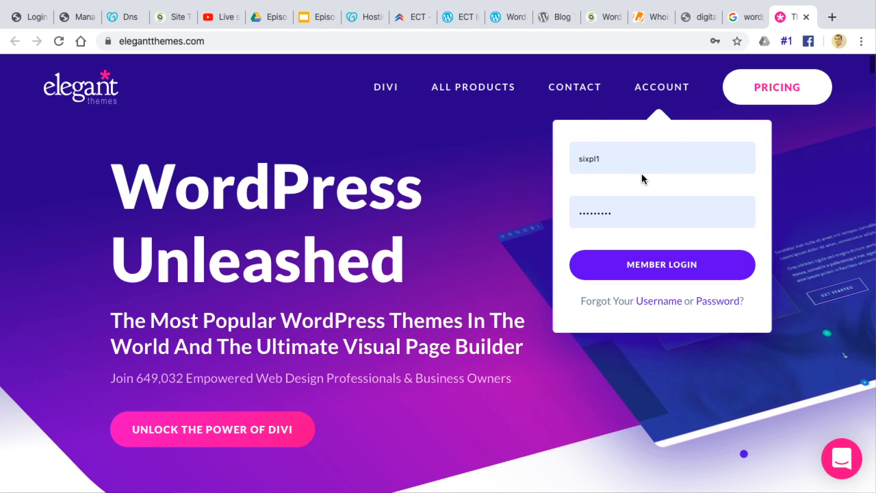
left_click(647, 265)
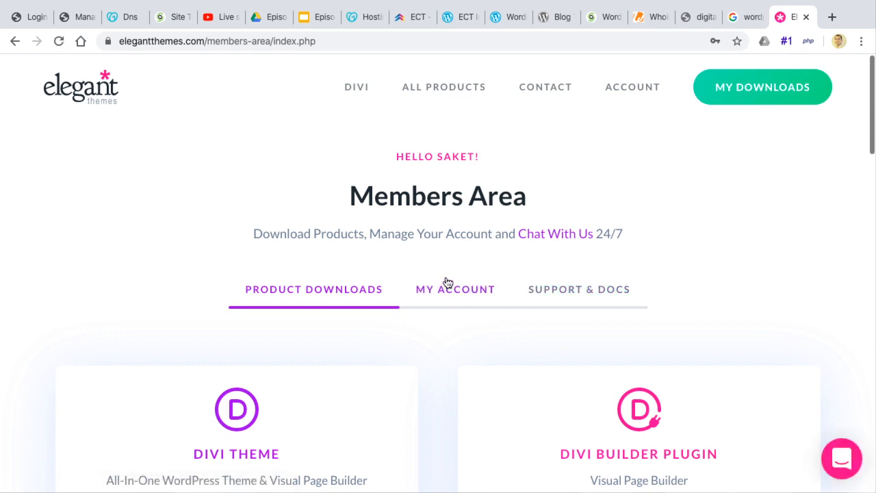
Look at Divi All In One Theme under All Products, then reload the members area
mouse_move(444, 87)
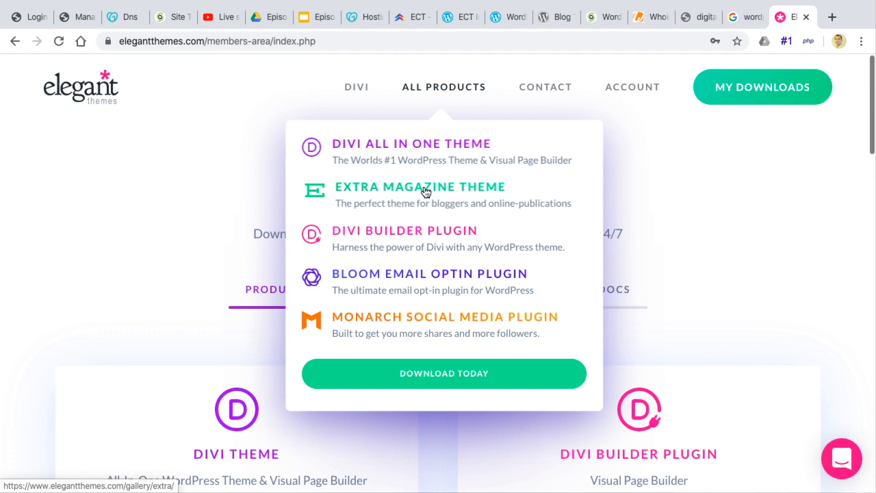
left_click(424, 157)
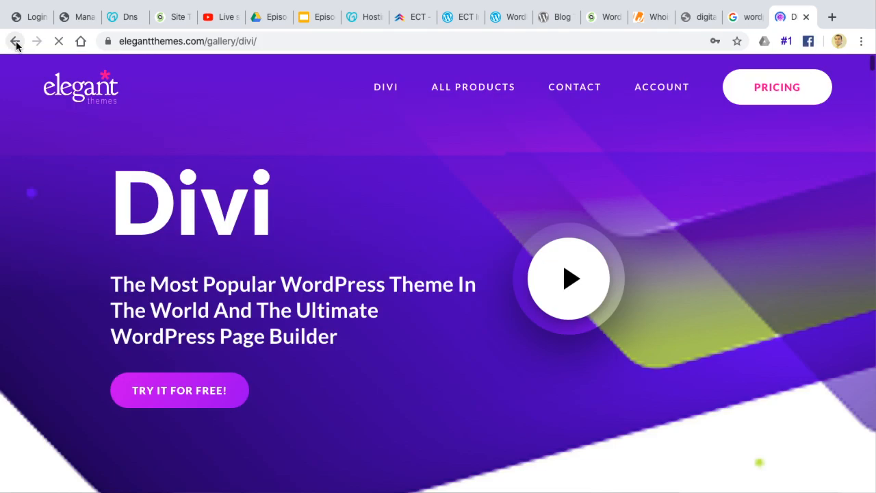
left_click(15, 41)
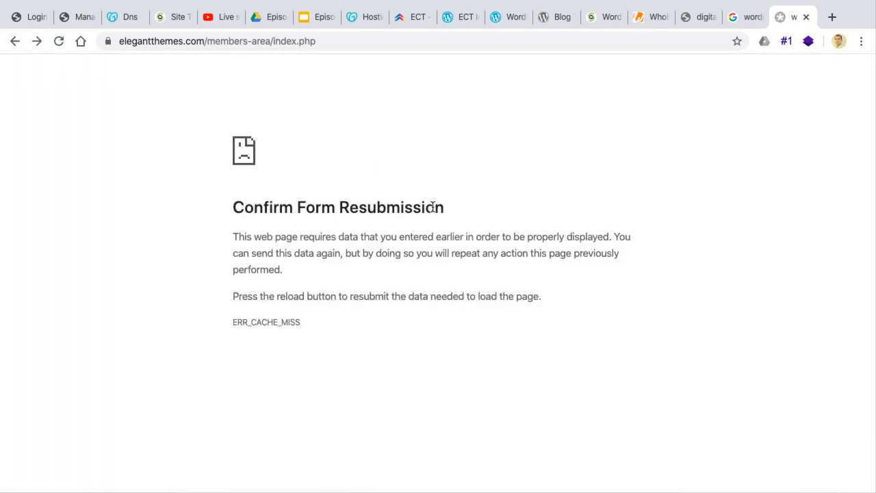
left_click(307, 39)
key("Return")
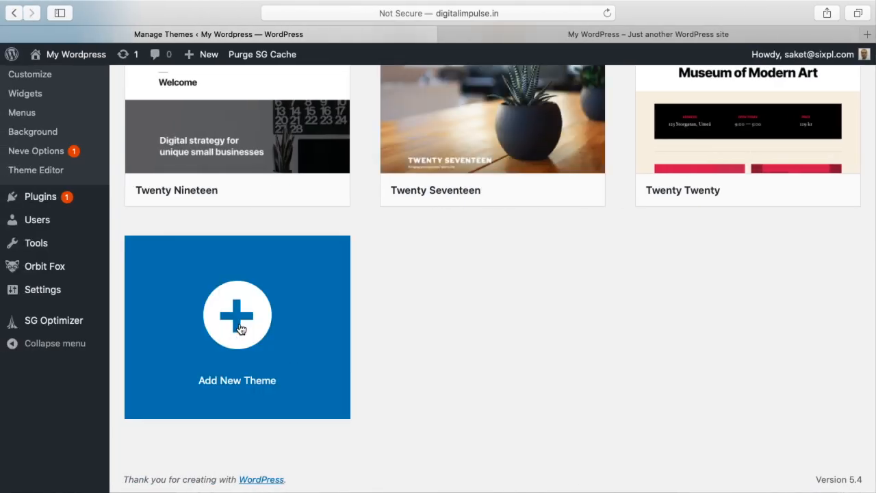
left_click(239, 329)
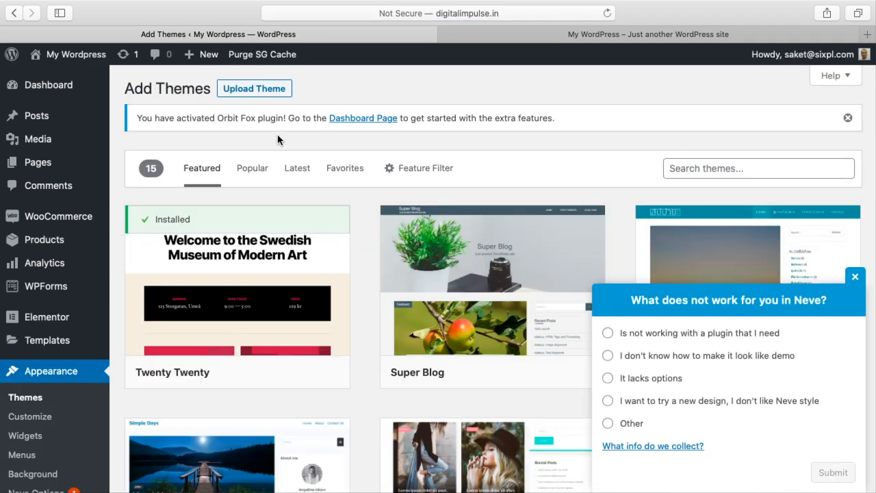
left_click(855, 277)
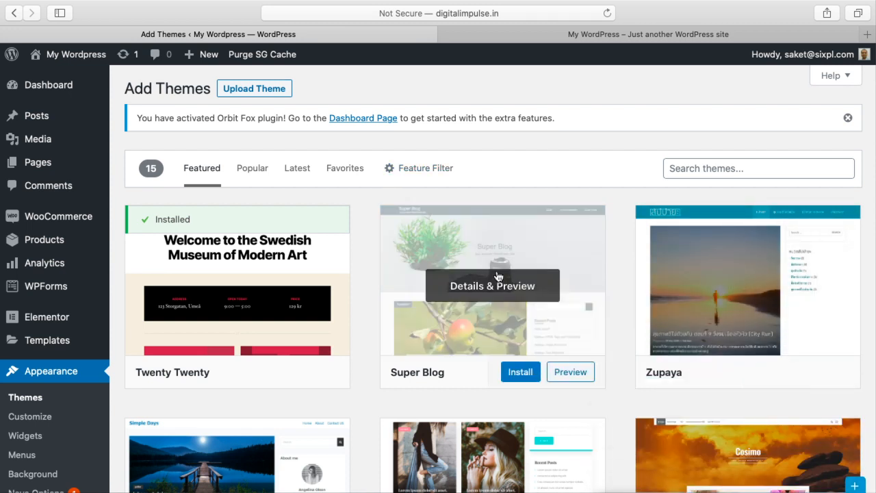
scroll(498, 276, "down", 10)
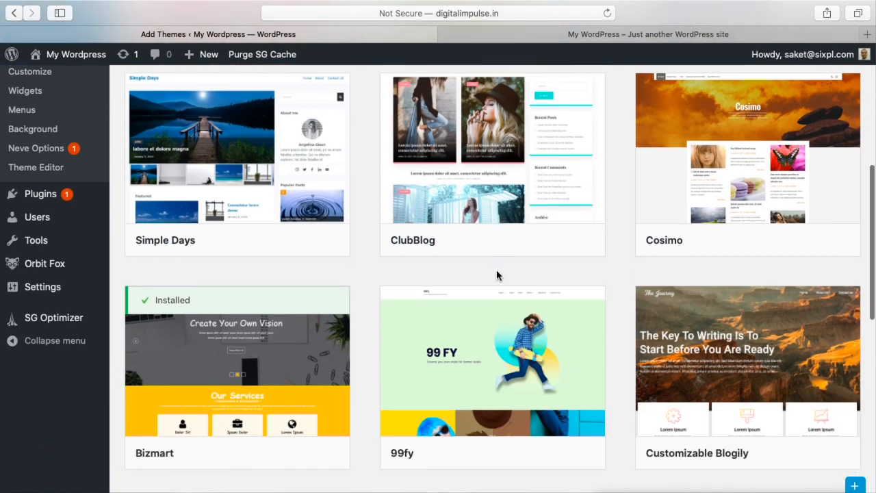
scroll(497, 274, "up", 10)
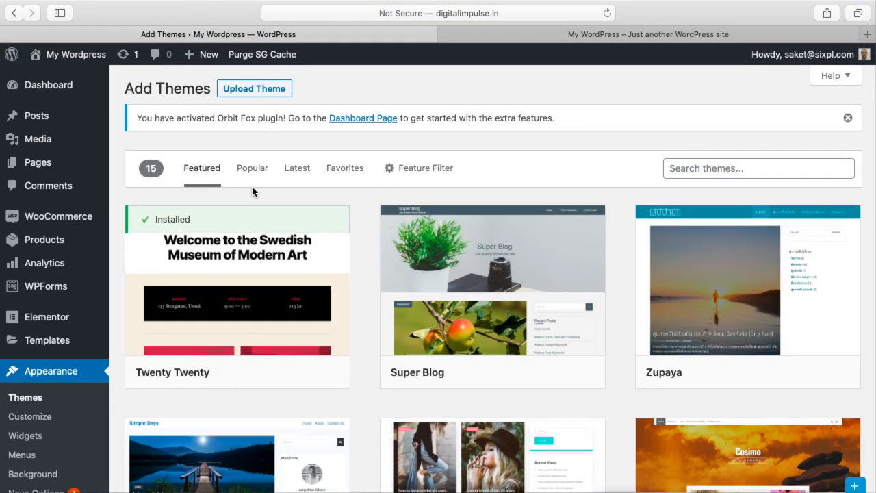
scroll(37, 406, "down", 4)
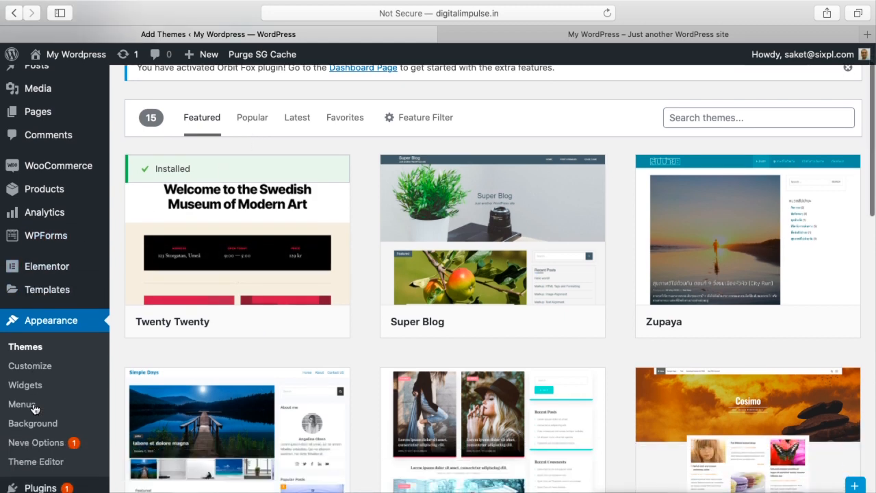
scroll(336, 222, "up", 4)
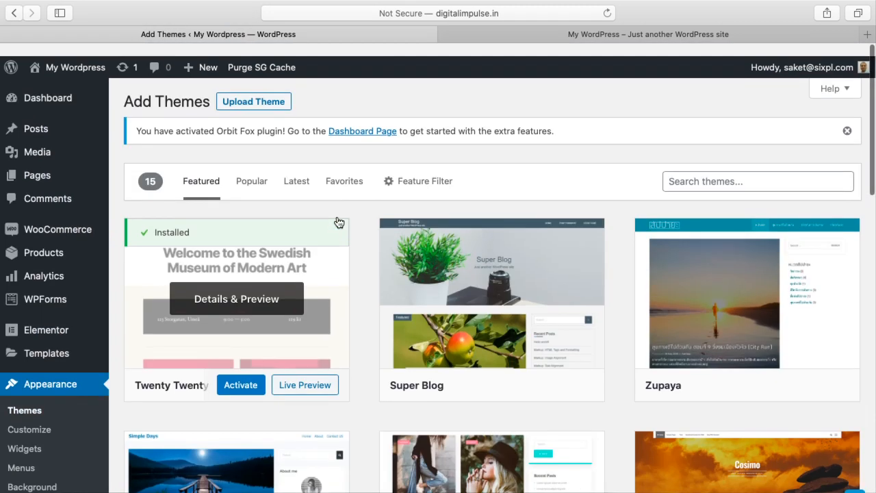
left_click(40, 402)
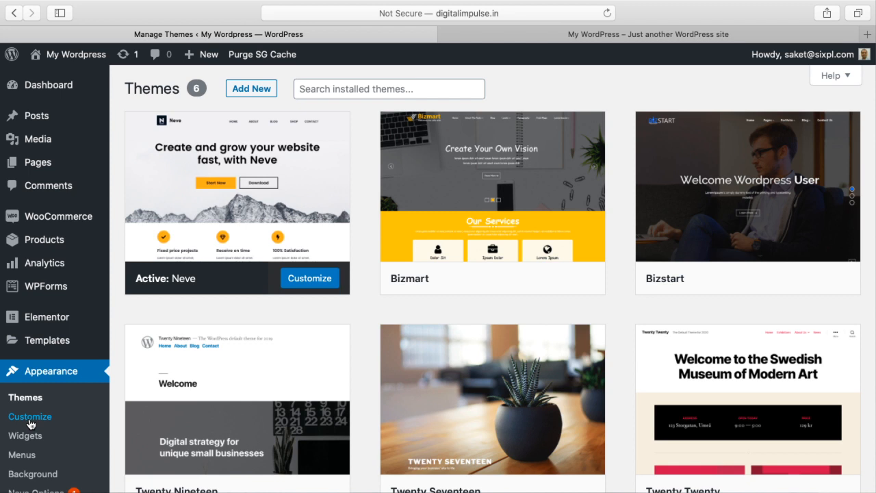
View Neve's PRO features in the Customizer, then move to the Chrome window
left_click(30, 417)
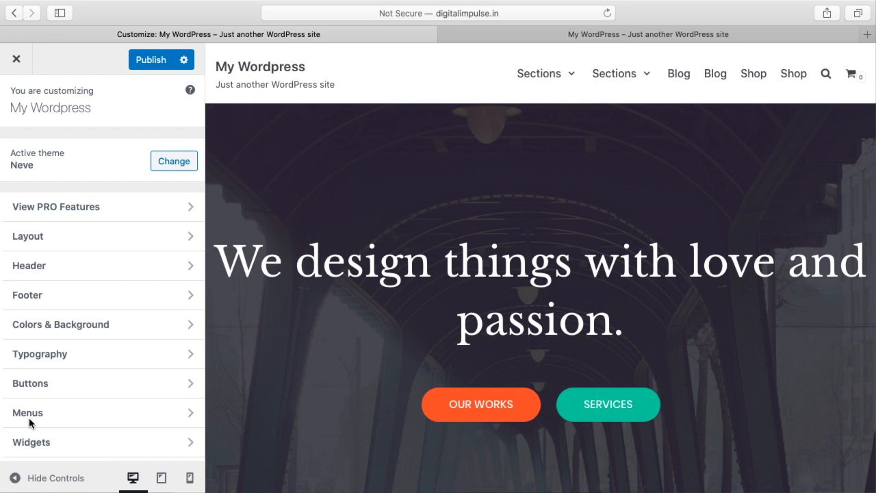
left_click(102, 213)
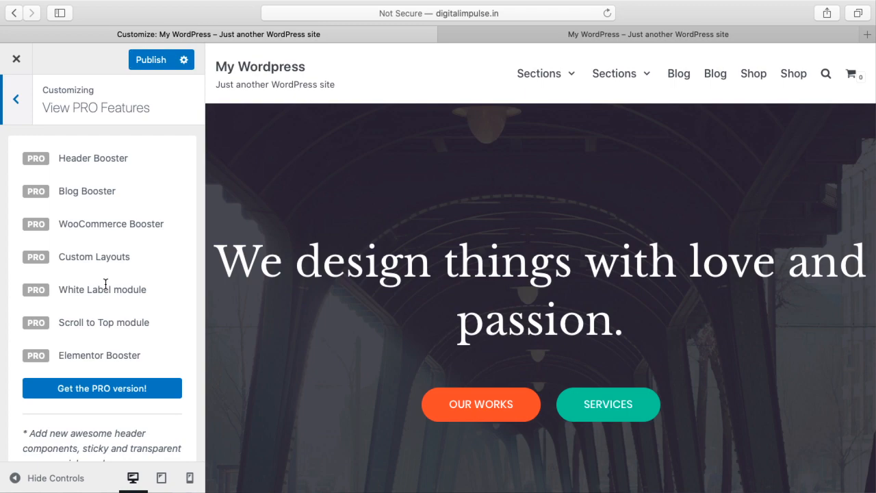
key("ctrl+Left")
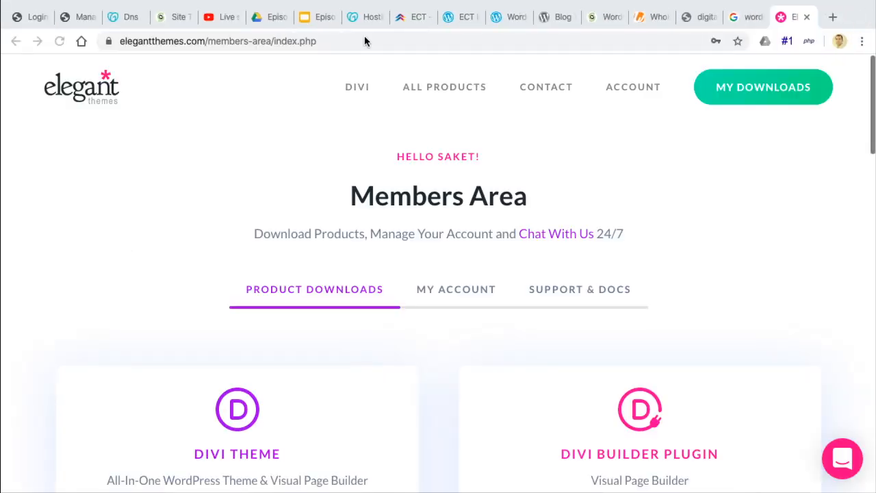
Search Google for 'best wordpress themes free' and scroll through the results
left_click(744, 18)
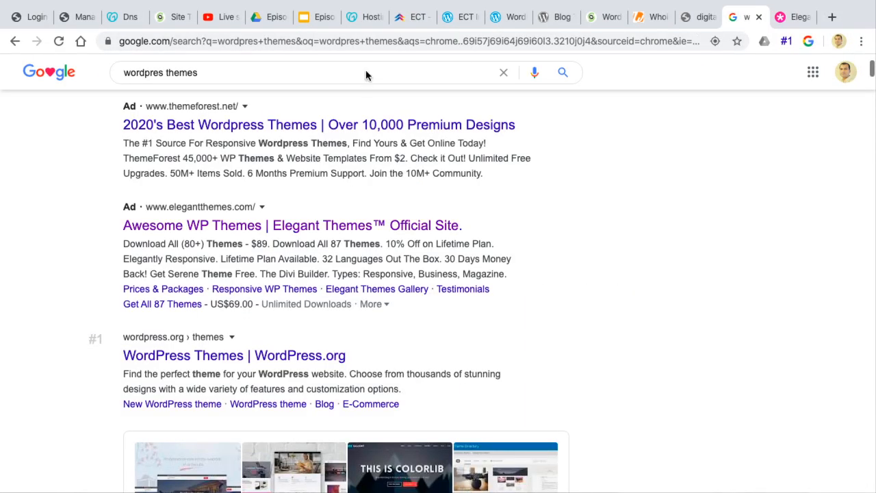
triple_click(282, 69)
type("best")
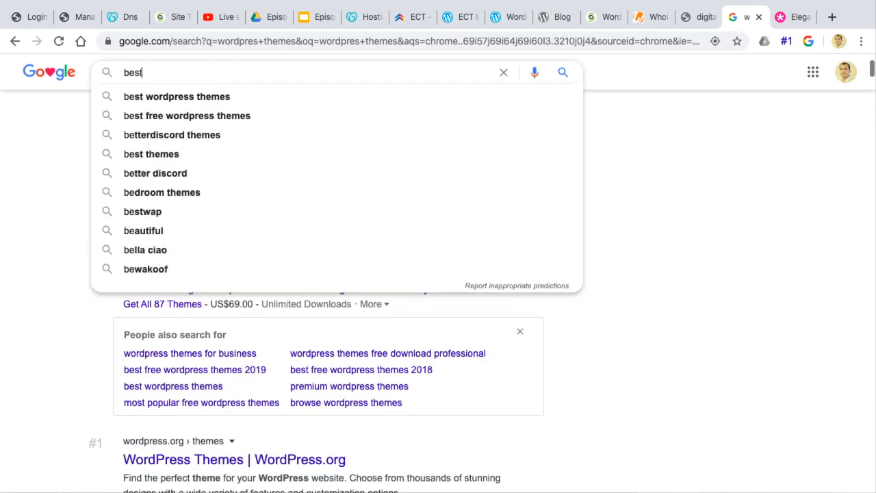
type(" wordpress themes")
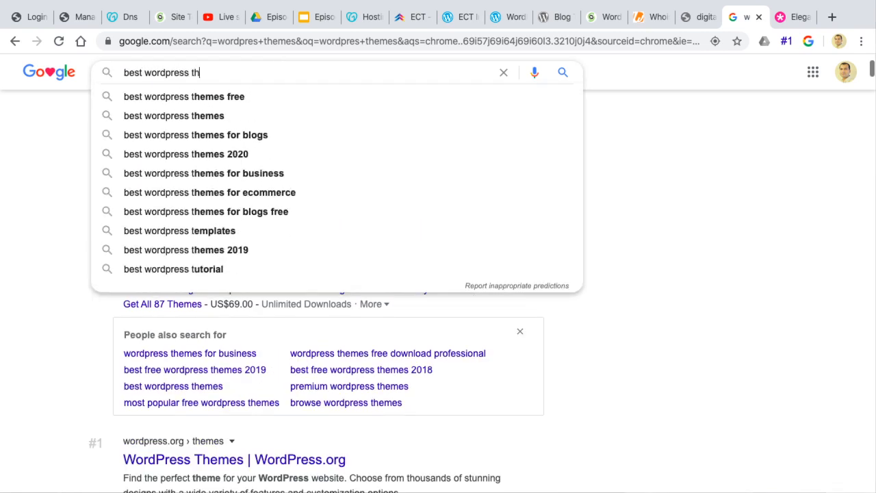
key("Return")
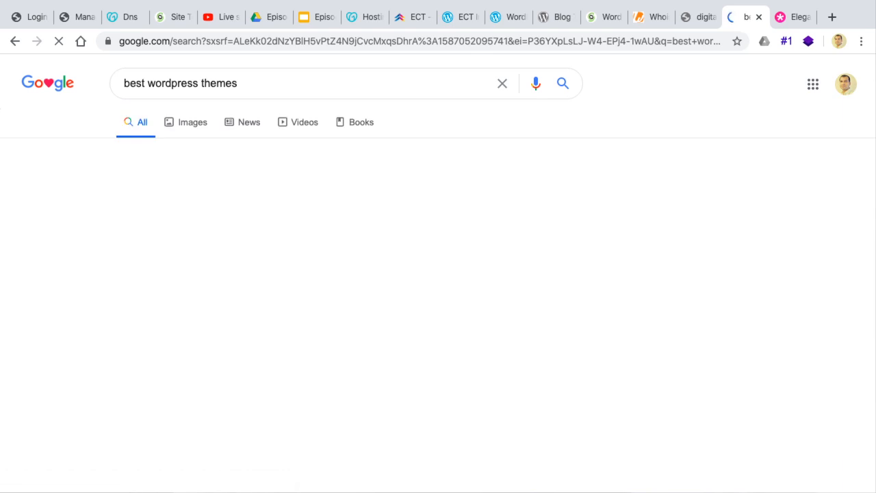
type("f")
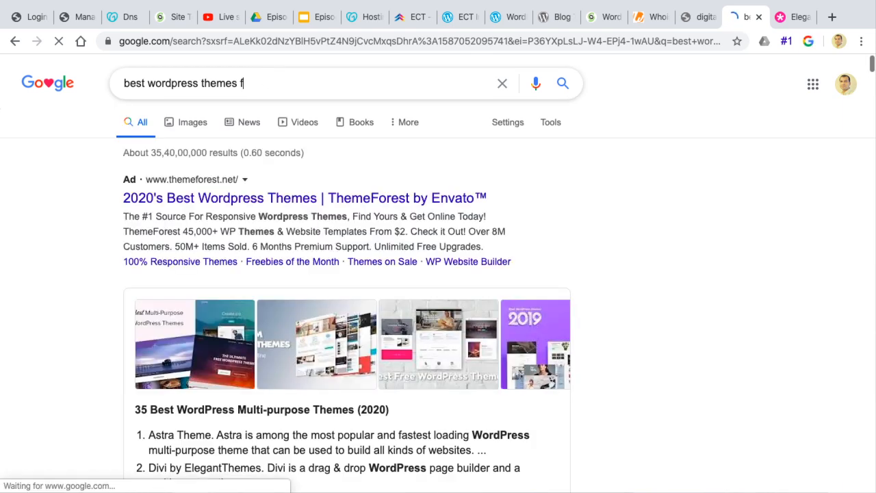
type("ree")
key("Return")
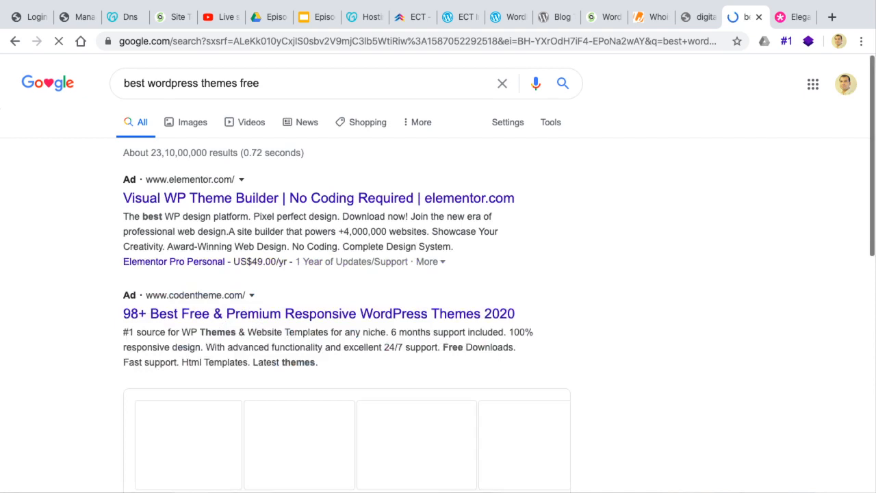
scroll(418, 283, "down", 2)
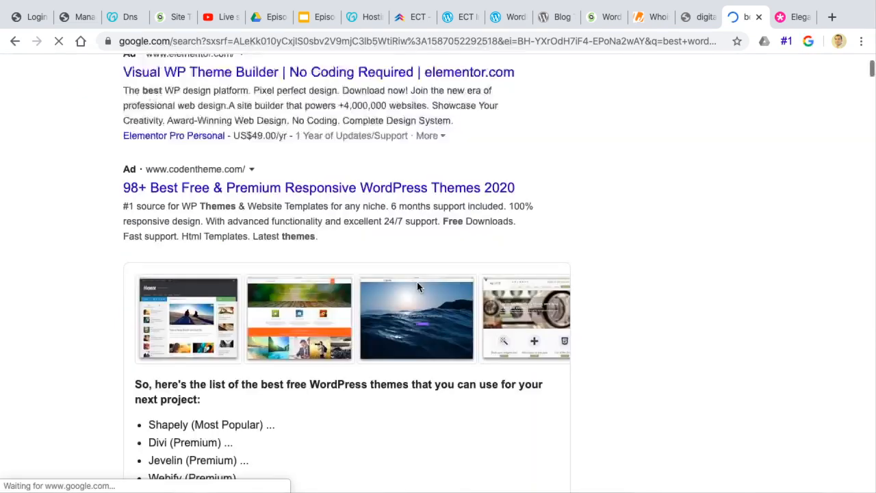
scroll(417, 286, "down", 8)
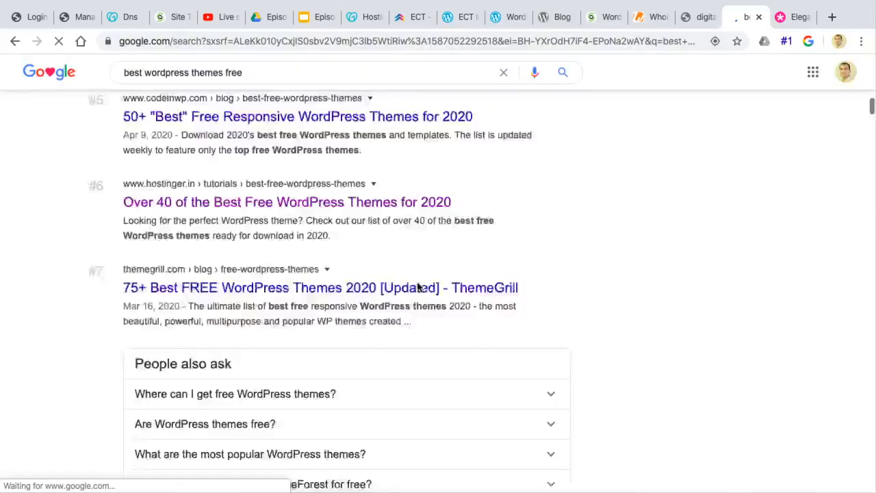
scroll(417, 287, "down", 1)
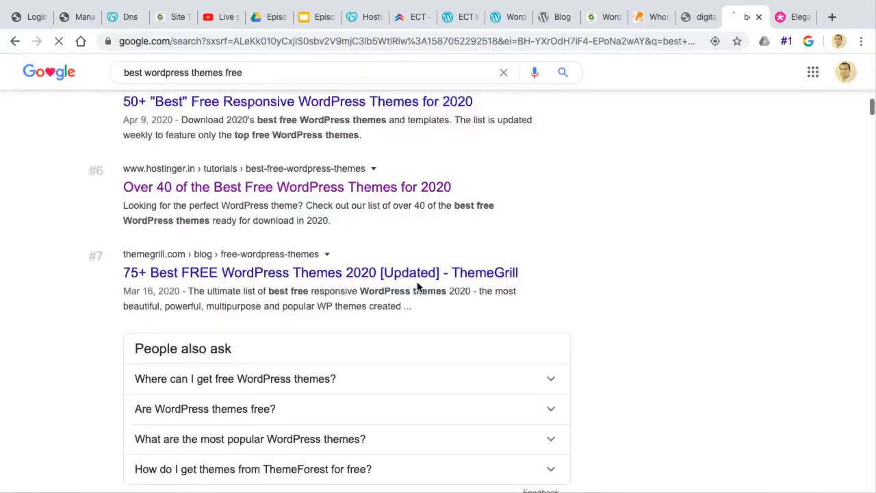
Replace the query and run a Google search for WPBeginner
left_click(240, 83)
type("wpbe")
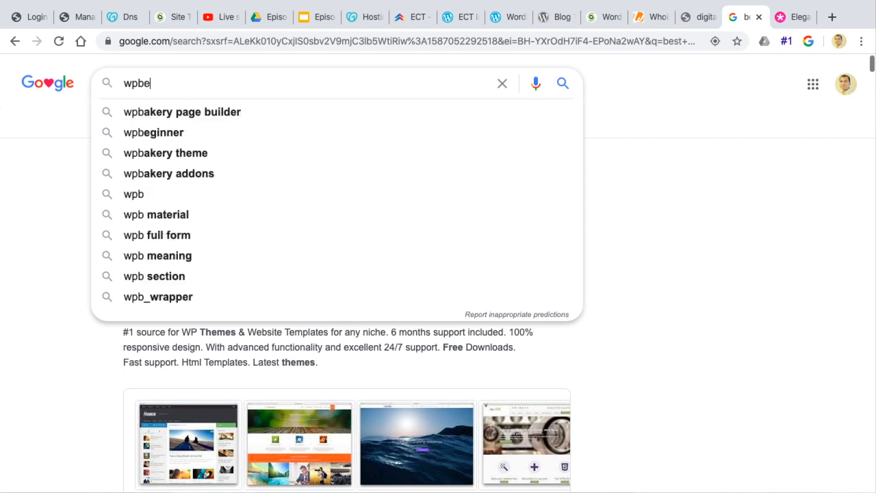
type("ignner")
key("Return")
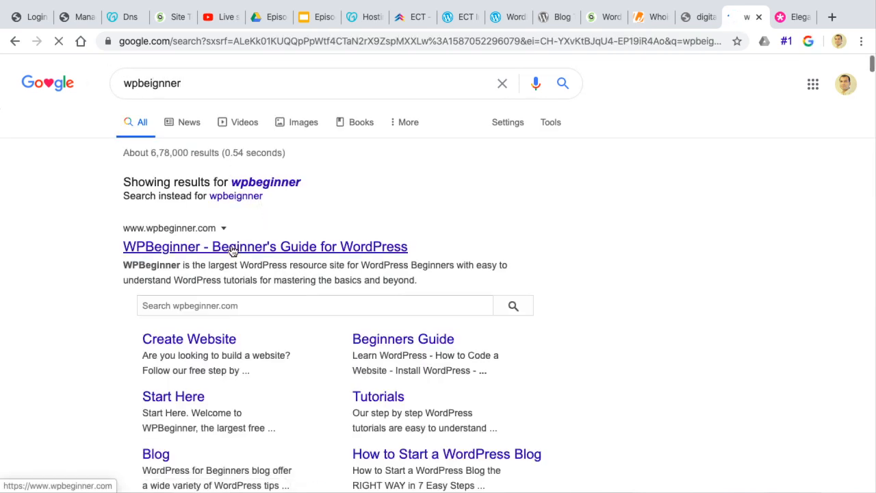
Visit the WPBeginner home page, close its Engage popup, and switch back to the Customizer window
left_click(232, 251)
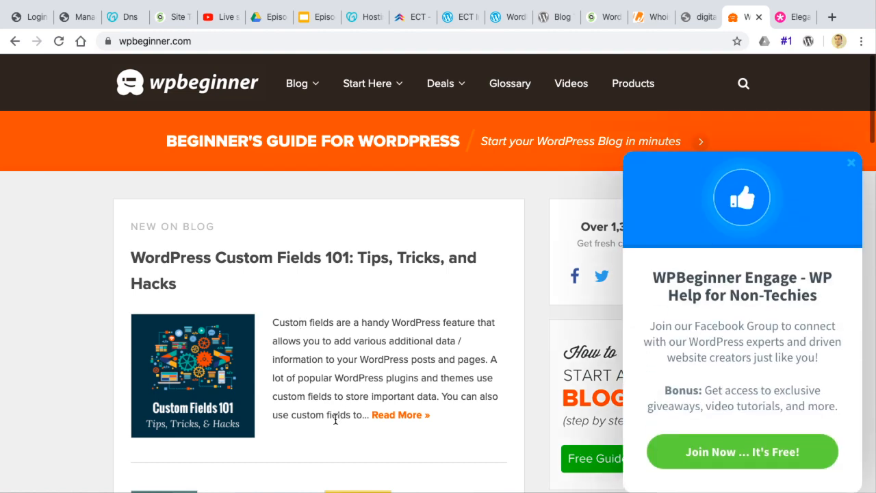
left_click(851, 163)
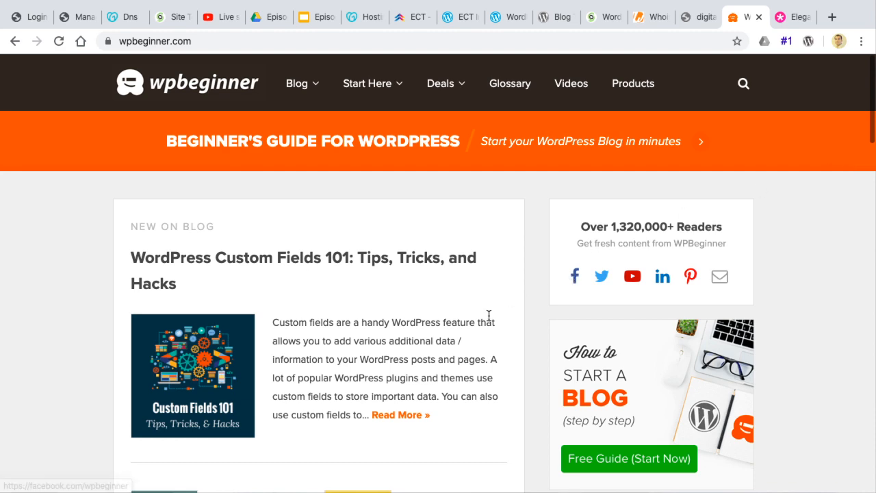
key("ctrl+Left")
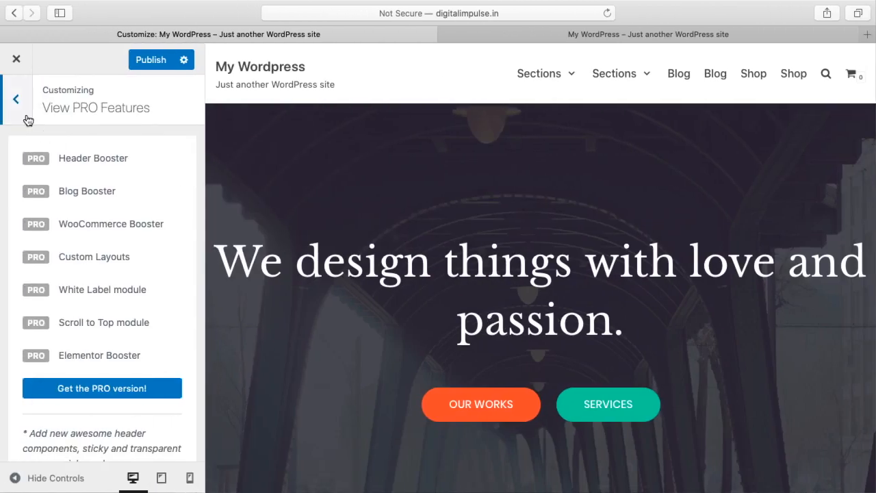
In Layout, check Container settings, then try sidebar layouts and set blog pages to a left sidebar
left_click(15, 102)
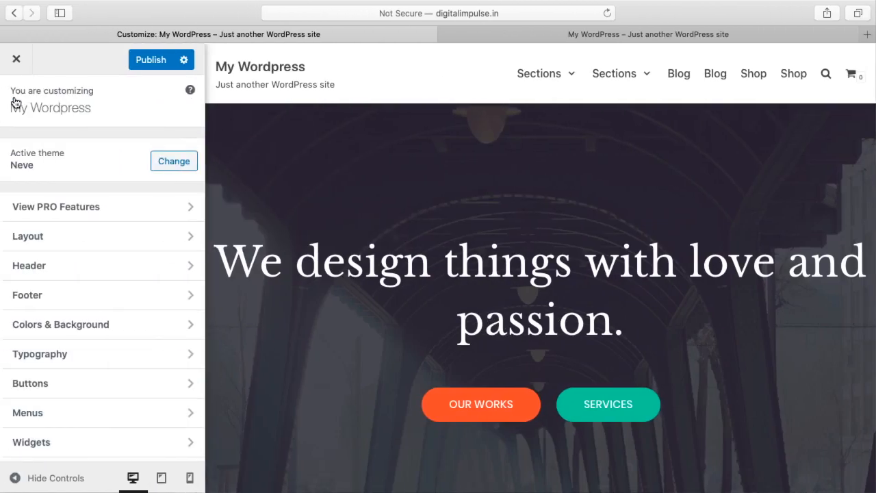
left_click(69, 240)
left_click(55, 153)
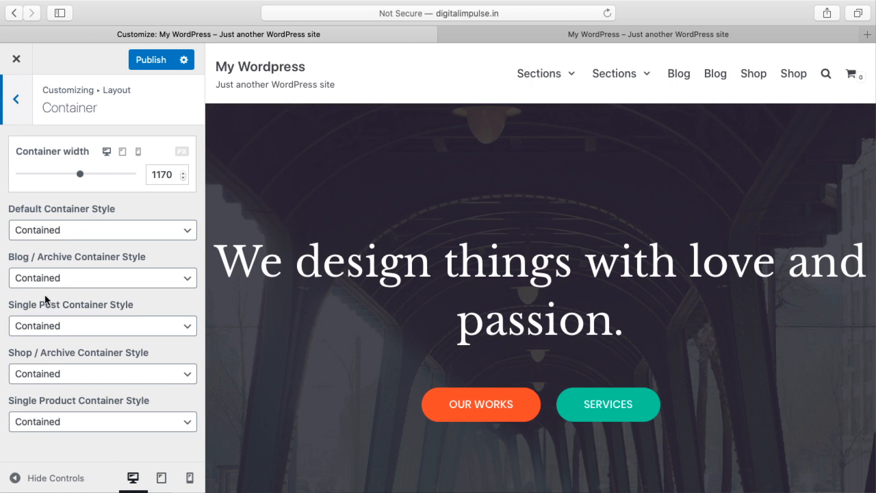
left_click(15, 99)
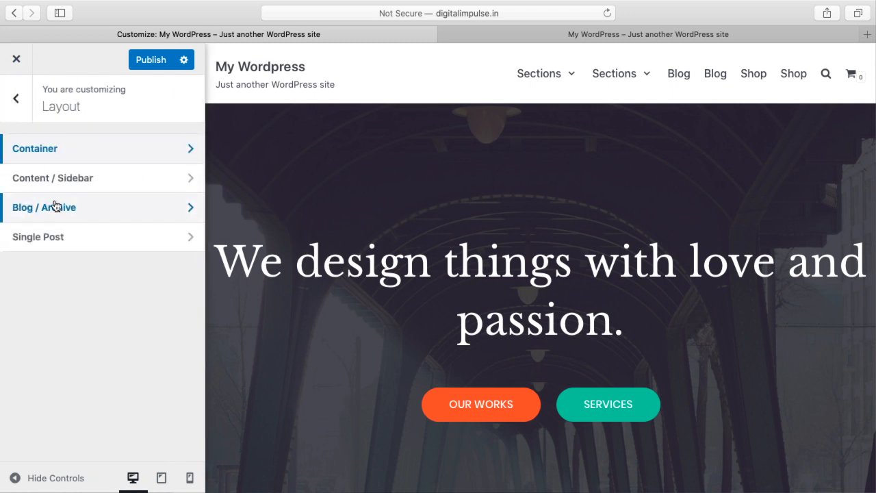
left_click(79, 185)
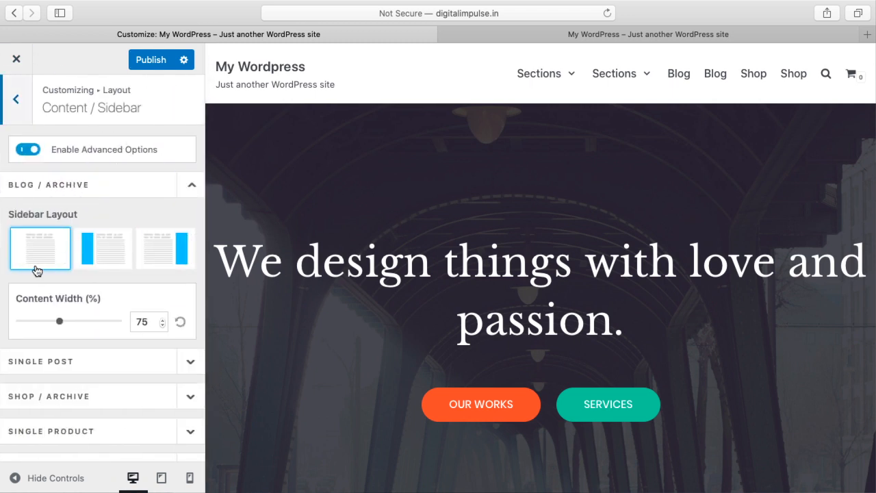
left_click(83, 242)
left_click(162, 246)
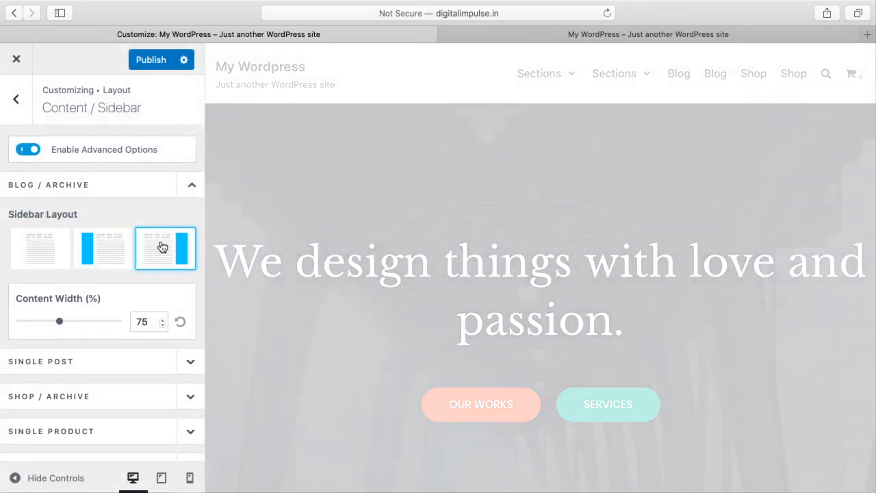
left_click(94, 248)
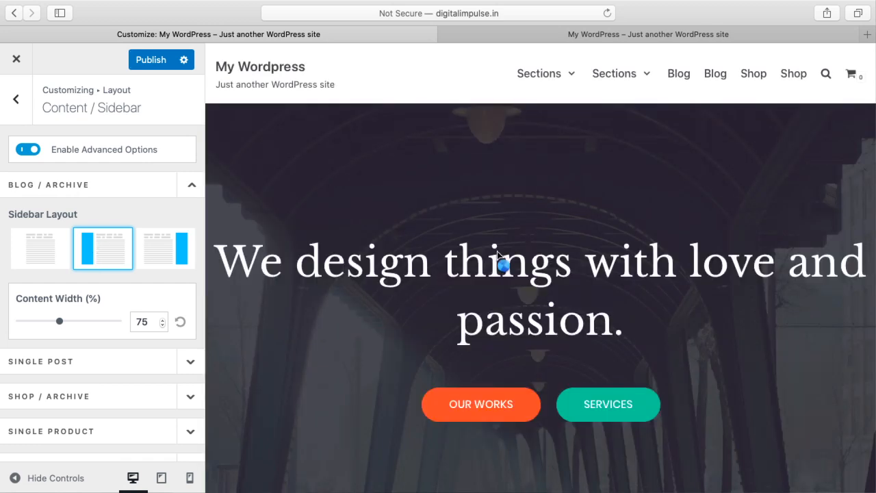
Review the Single Post layout settings and return to the main customizer sections
scroll(498, 256, "down", 10)
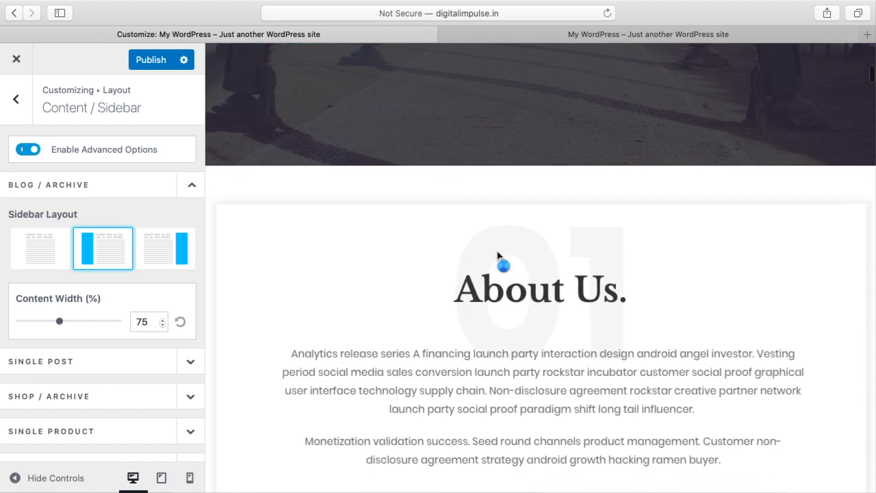
scroll(498, 256, "down", 5)
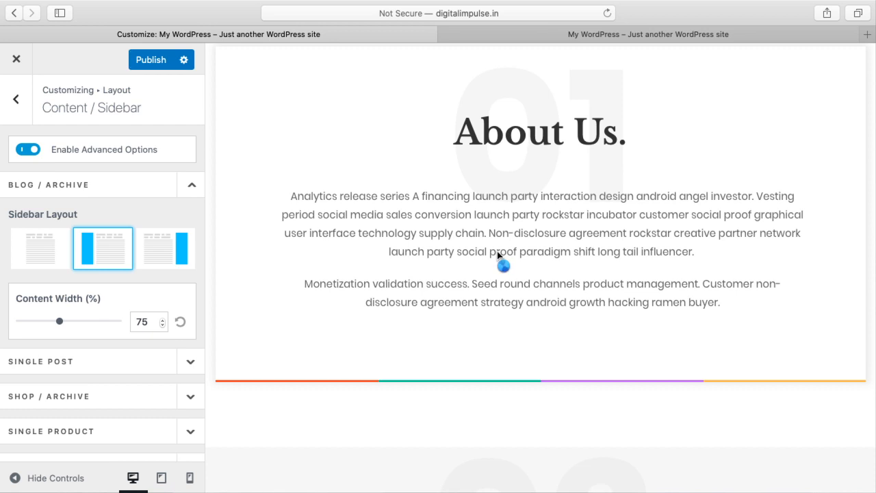
left_click(15, 99)
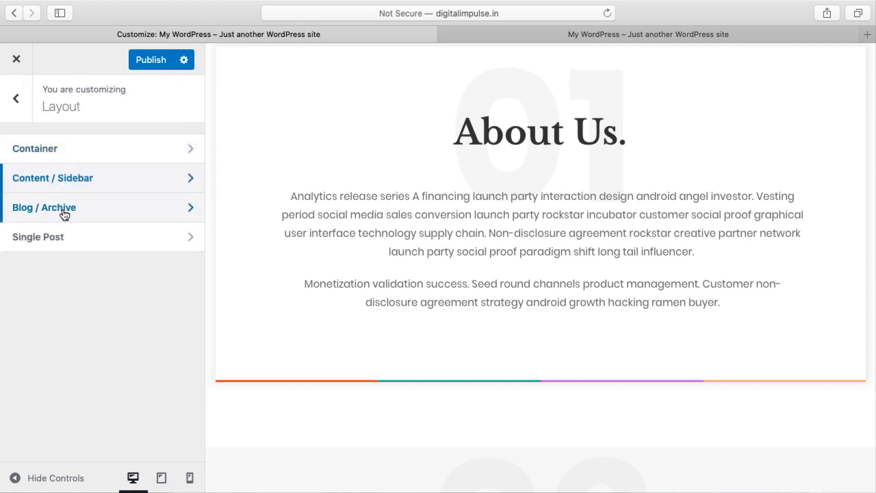
left_click(53, 238)
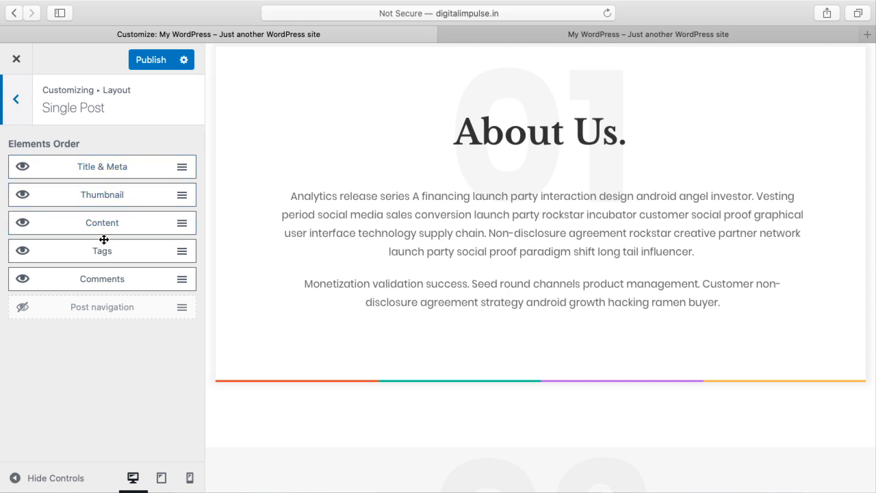
left_click(19, 108)
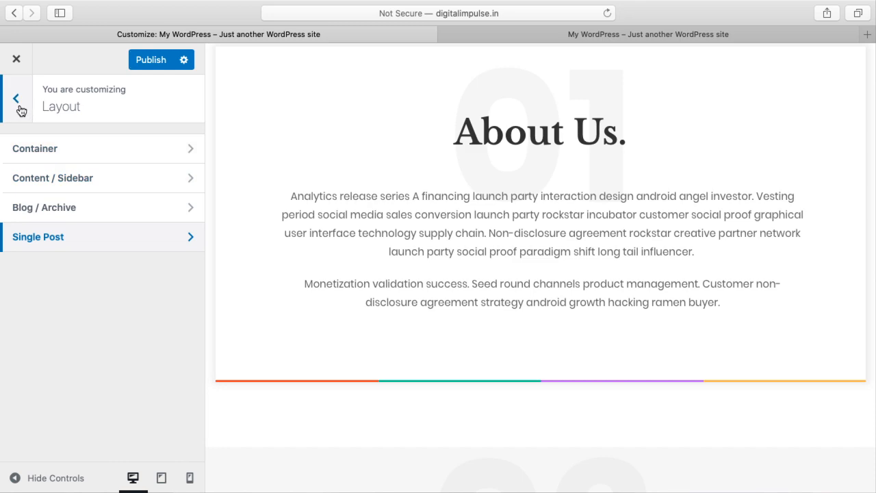
left_click(20, 108)
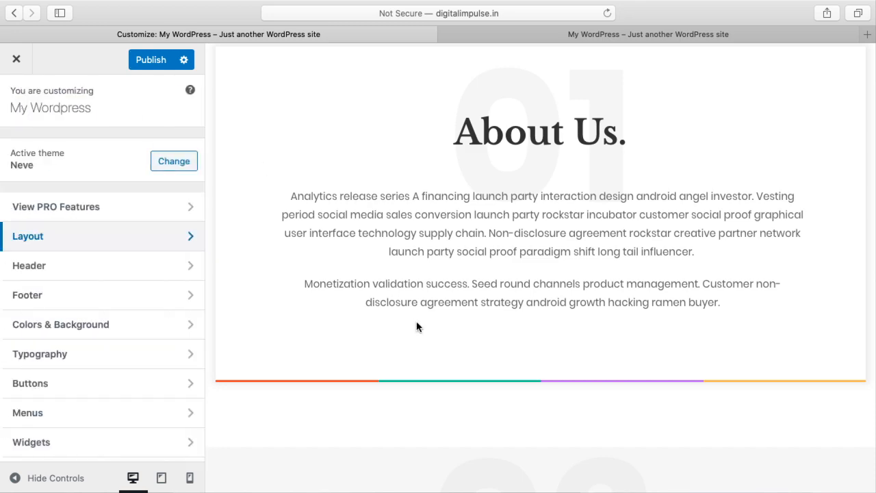
scroll(417, 327, "down", 5)
scroll(417, 326, "down", 9)
scroll(418, 326, "up", 6)
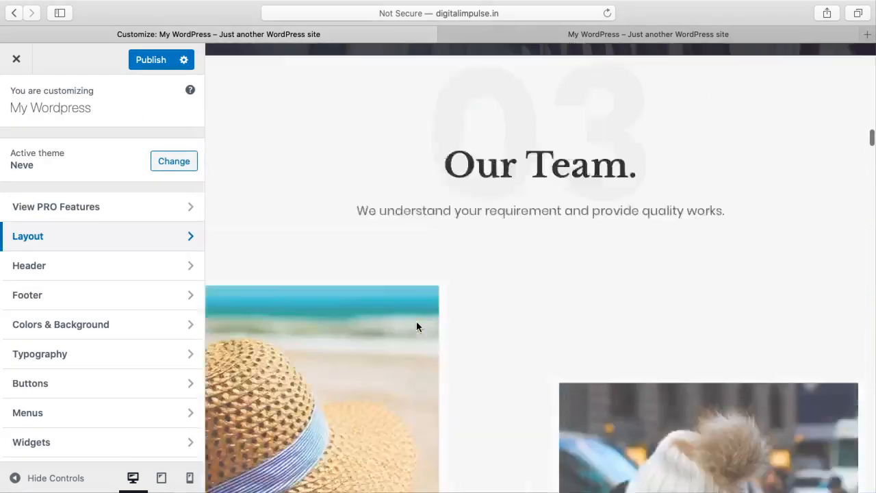
Set blog pages back to no sidebar under Layout, then open the Header builder
left_click(113, 241)
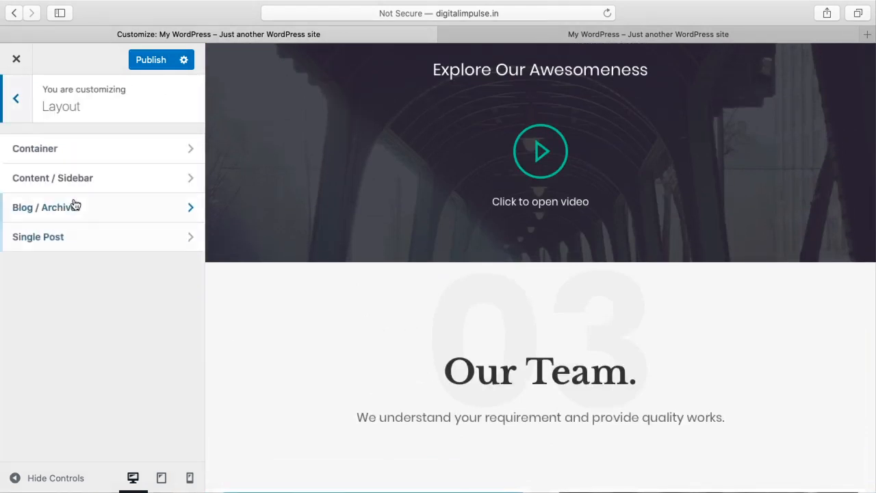
left_click(61, 147)
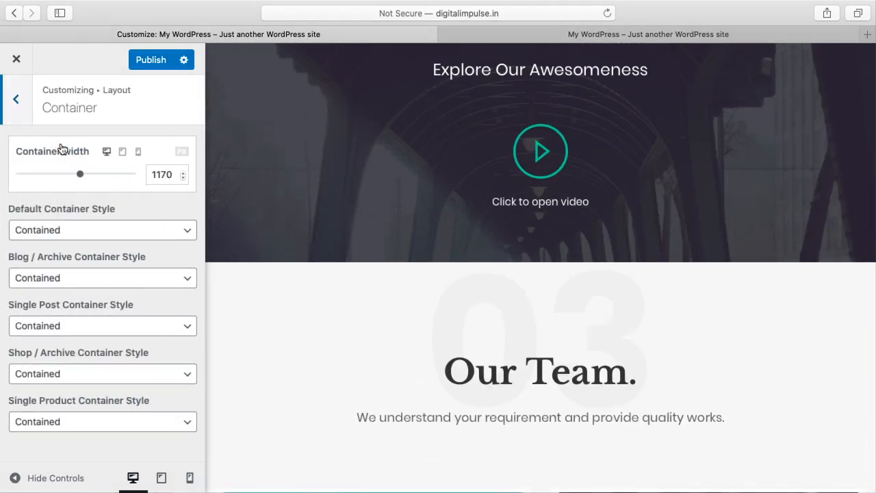
left_click(15, 100)
left_click(42, 179)
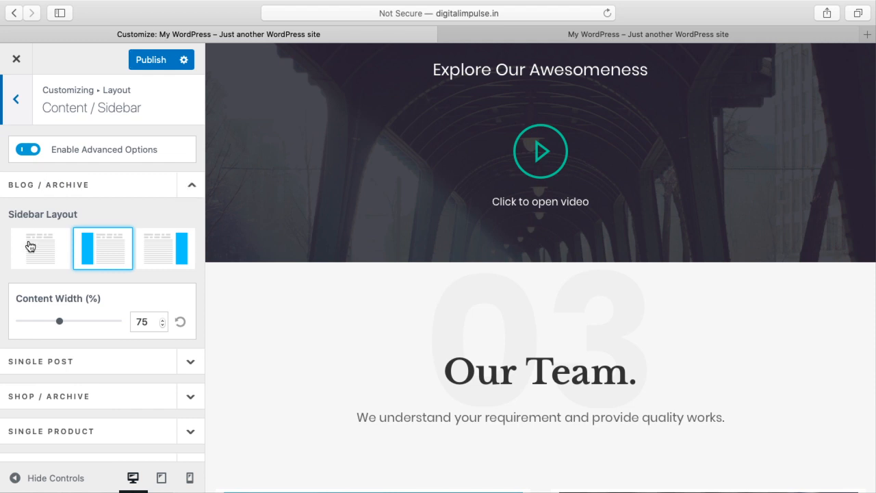
left_click(30, 244)
left_click(16, 99)
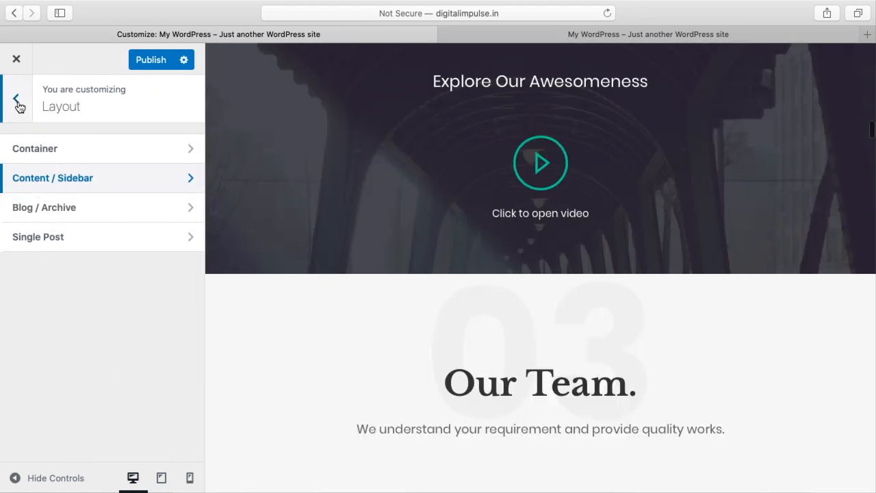
left_click(16, 101)
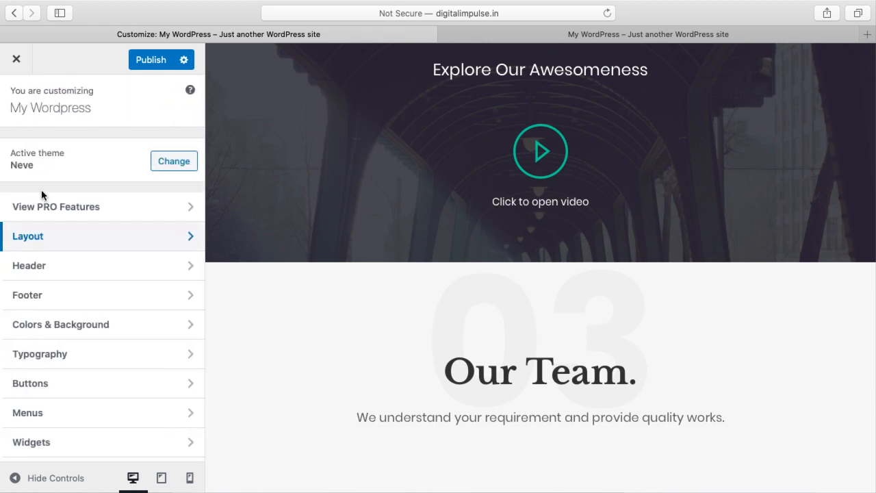
left_click(48, 265)
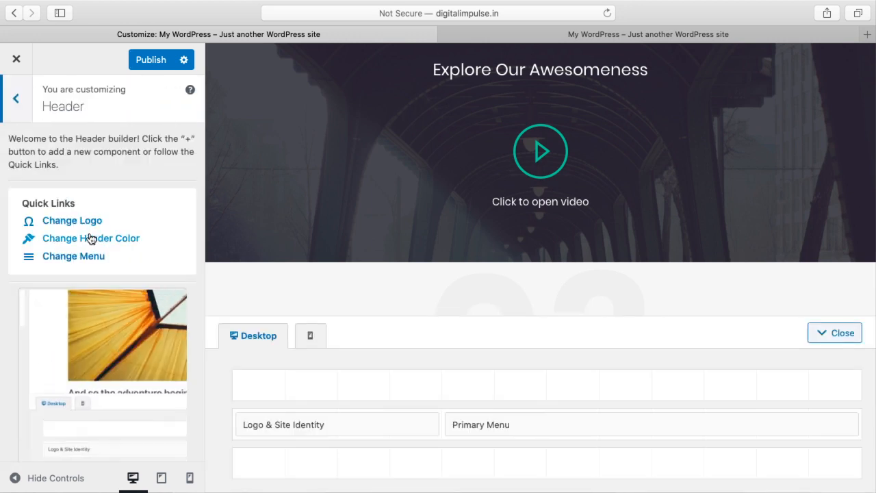
Scroll through the Logo & Site Identity settings, then go back to the main Customizer sections list
left_click(80, 222)
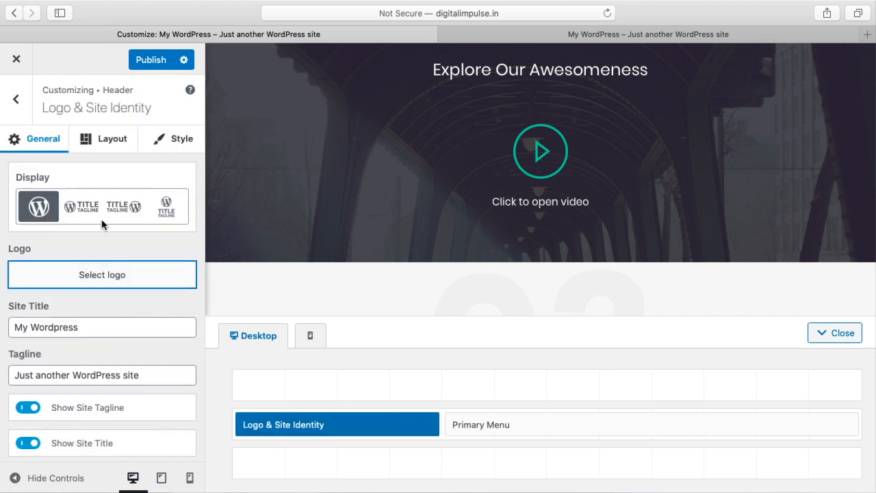
scroll(106, 356, "down", 2)
scroll(107, 328, "up", 2)
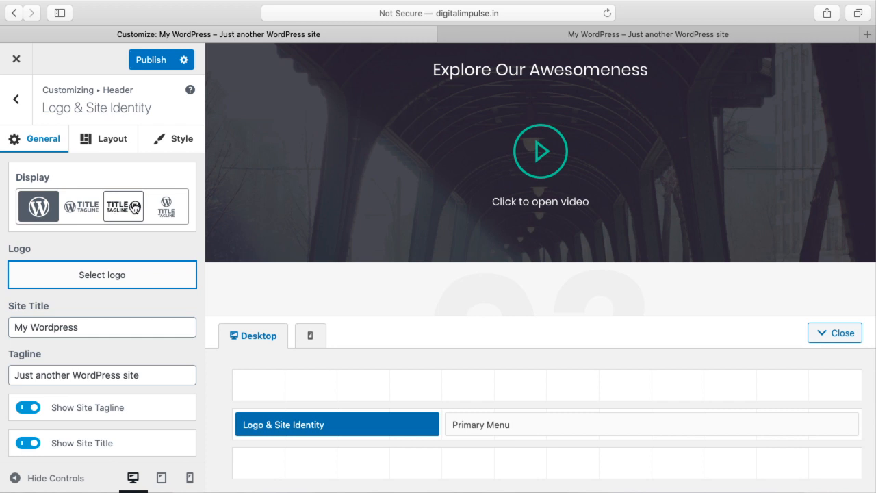
scroll(51, 211, "down", 3)
scroll(60, 272, "down", 4)
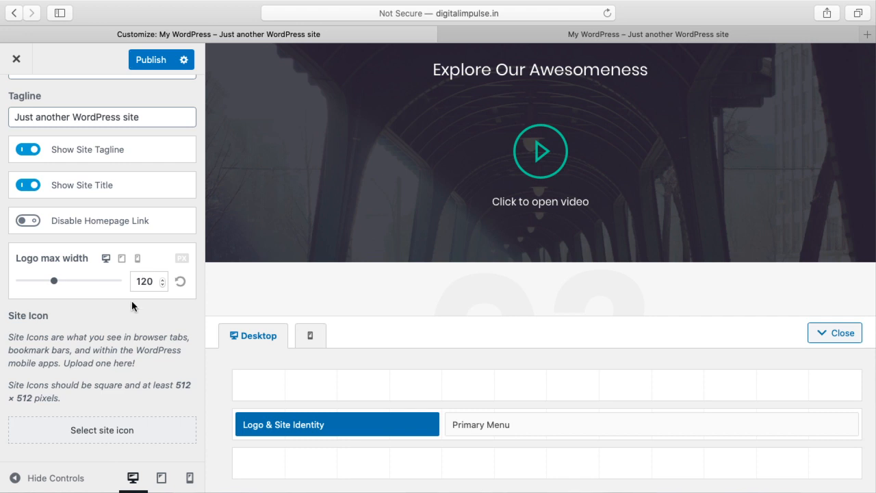
scroll(130, 294, "up", 7)
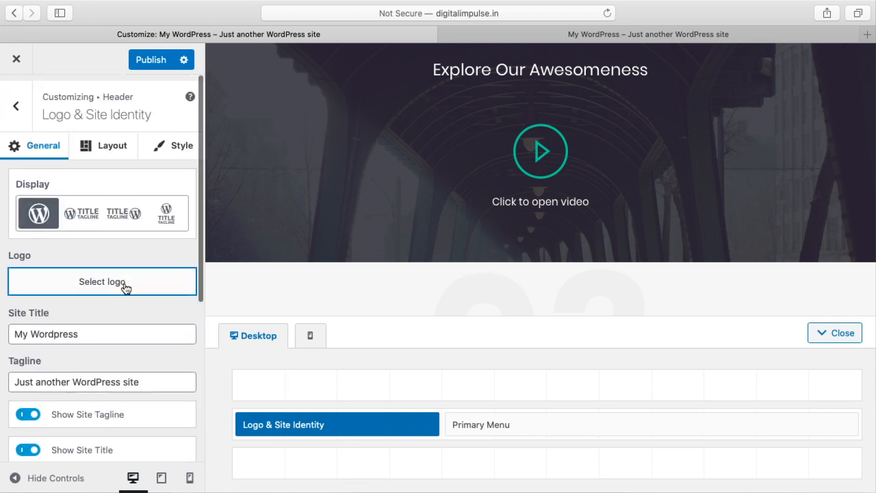
left_click(16, 101)
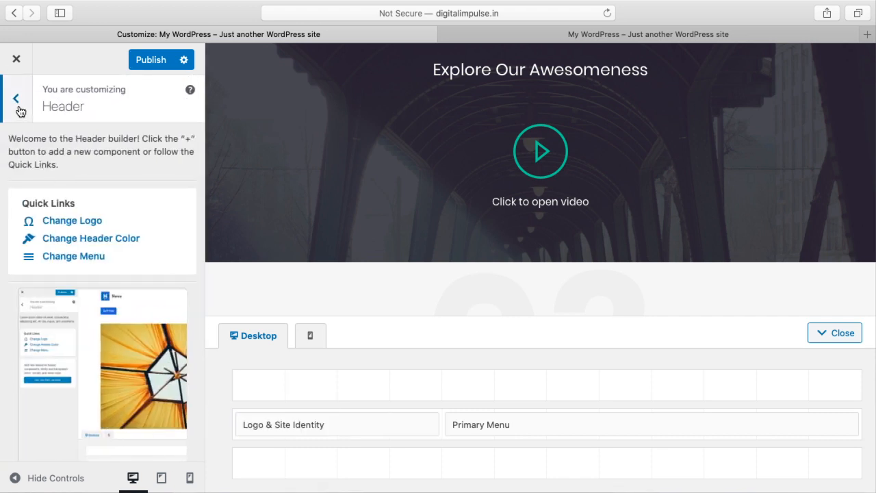
left_click(18, 103)
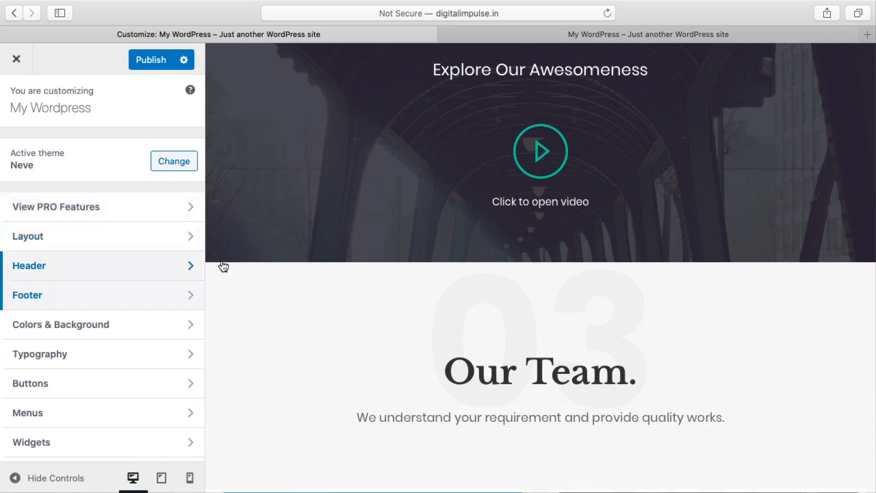
scroll(468, 321, "down", 15)
scroll(467, 321, "down", 15)
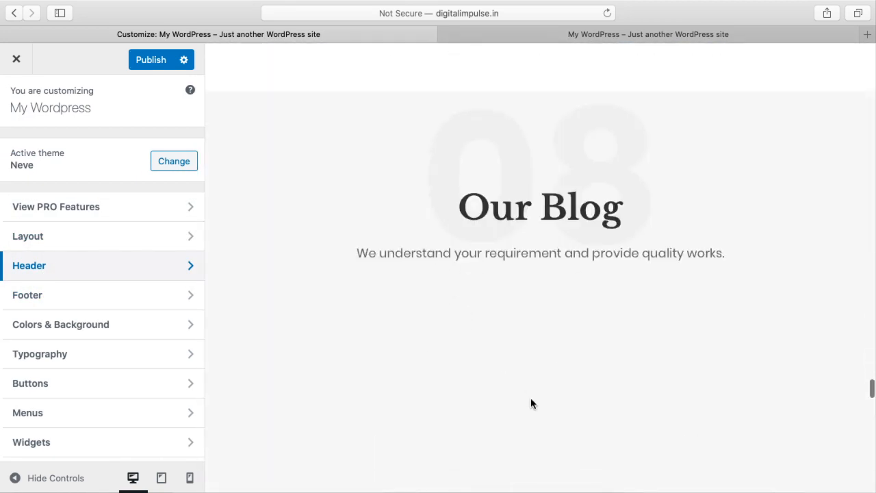
scroll(479, 418, "down", 10)
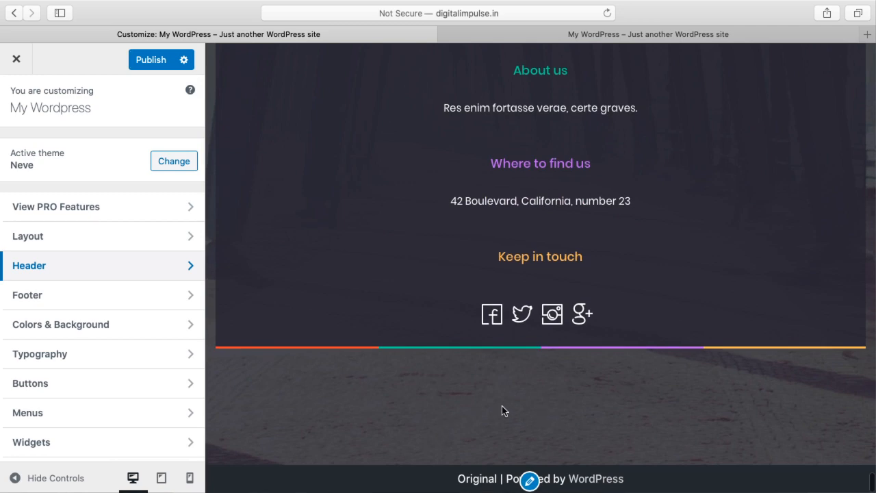
Open Colors & Background and scroll the site preview from top to bottom
left_click(59, 324)
scroll(487, 133, "up", 10)
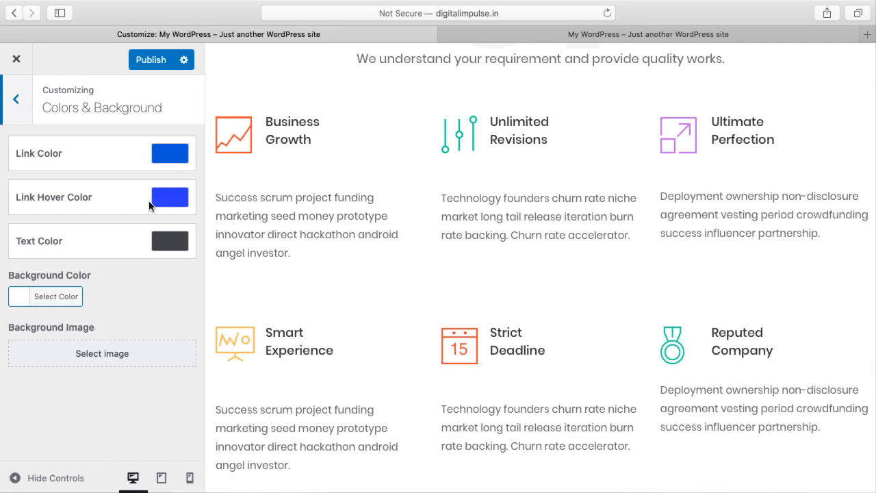
scroll(510, 129, "down", 15)
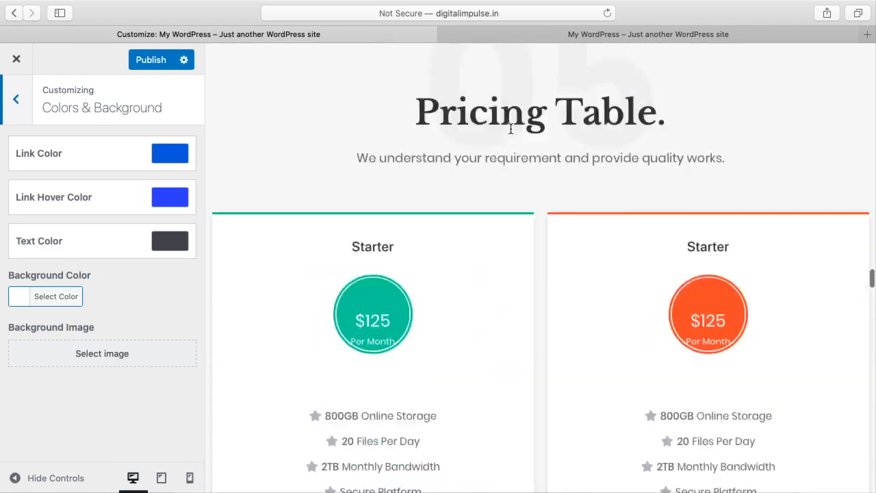
scroll(511, 129, "up", 15)
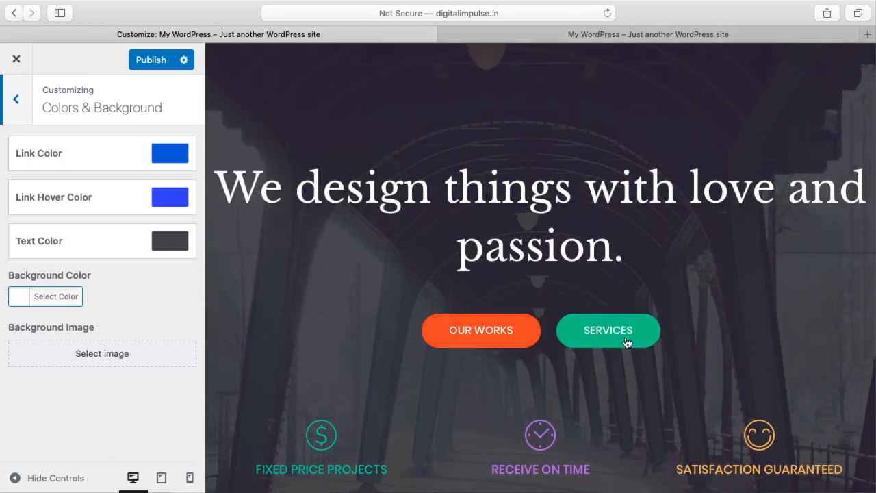
scroll(592, 173, "up", 3)
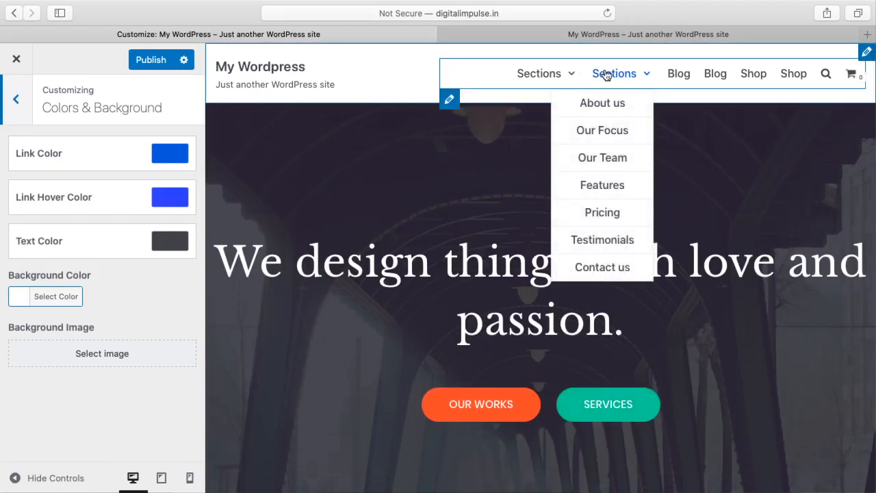
mouse_move(542, 78)
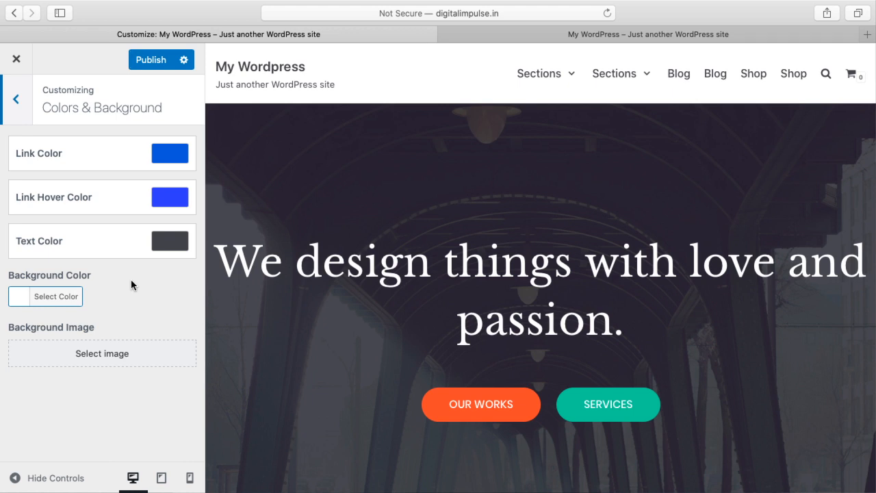
Look at the Typography > General settings and return to the main sections list
left_click(19, 110)
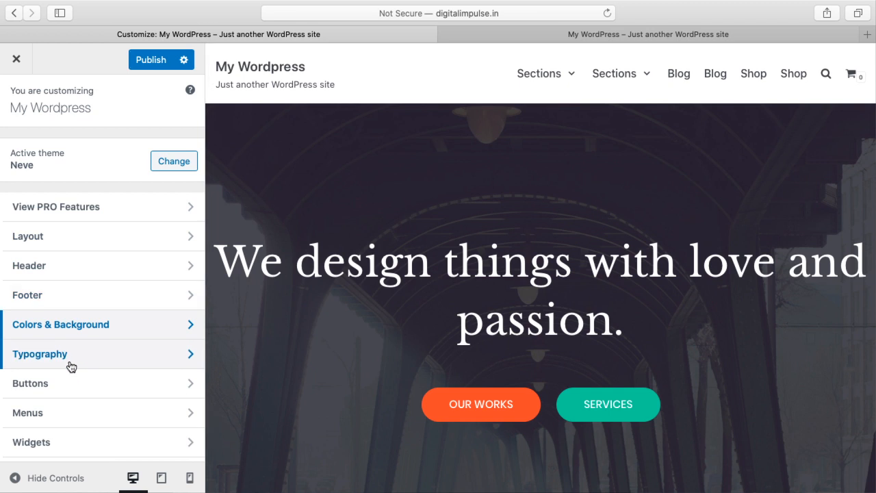
scroll(68, 365, "down", 3)
left_click(68, 276)
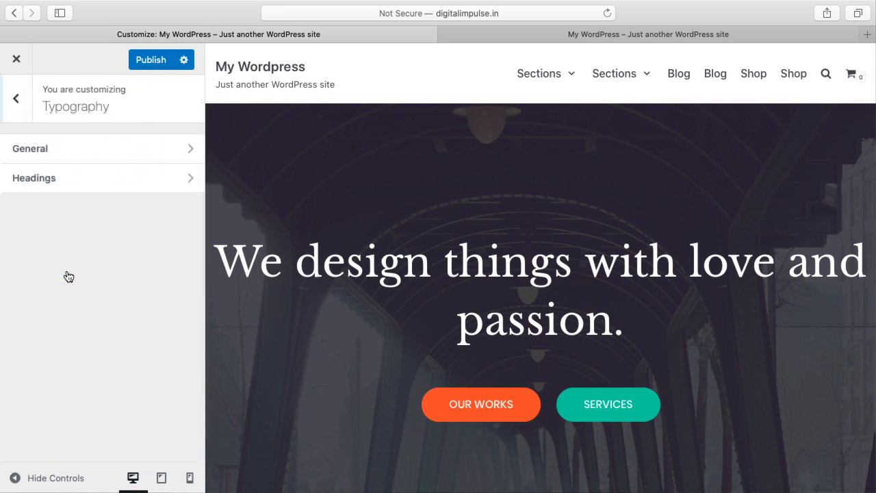
left_click(58, 156)
left_click(14, 98)
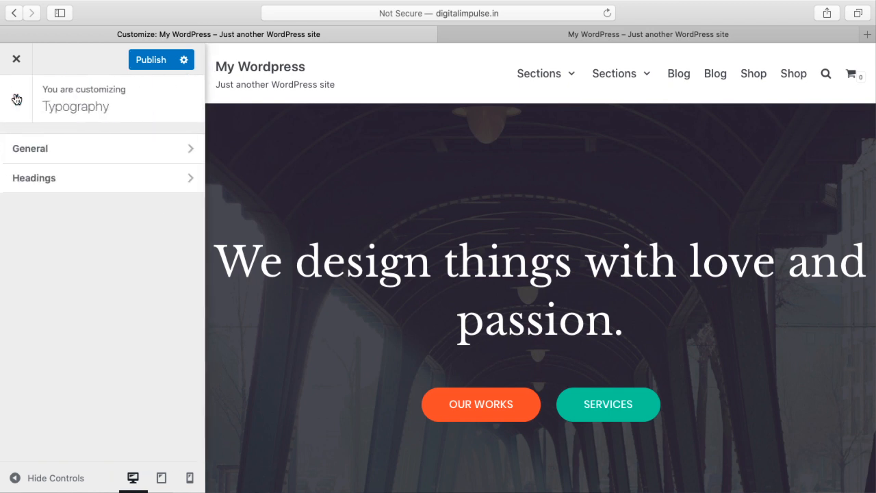
left_click(15, 97)
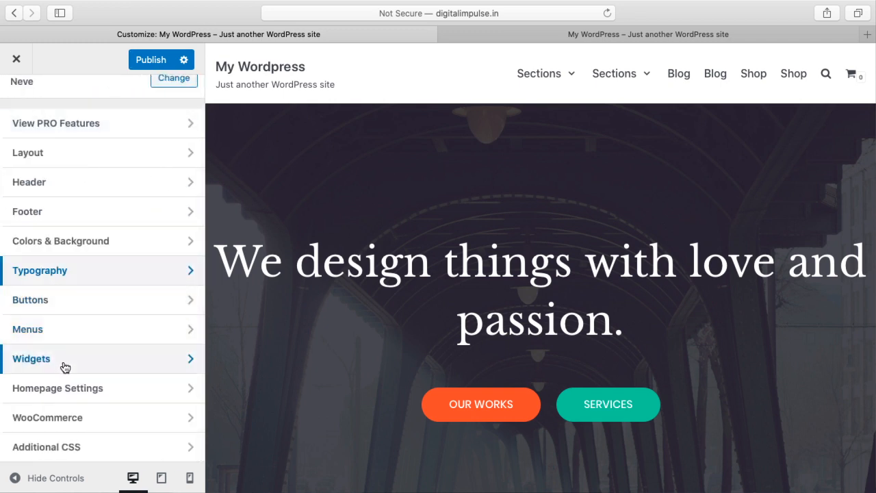
View the WooCommerce store options, then go back to the main Customizer panel
left_click(90, 419)
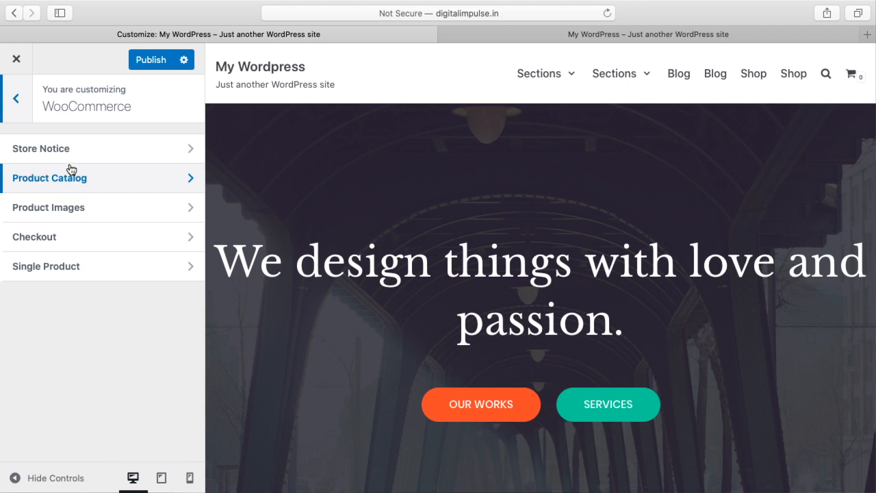
left_click(18, 100)
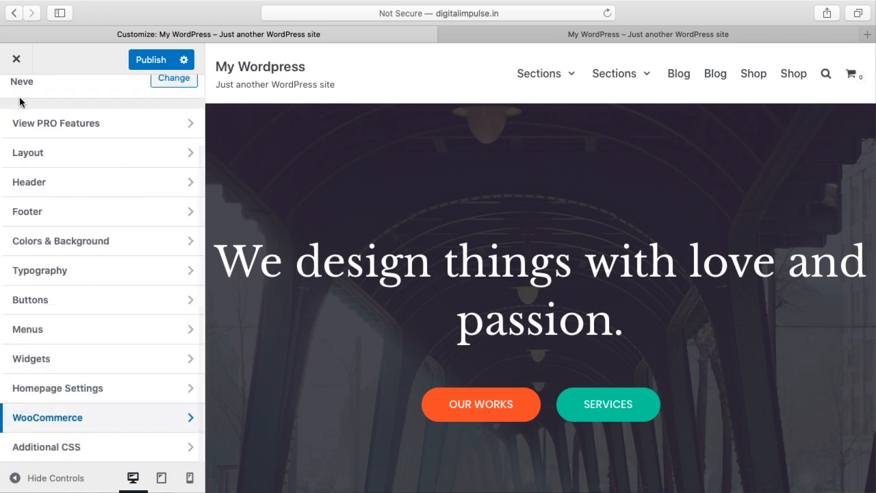
scroll(49, 162, "up", 3)
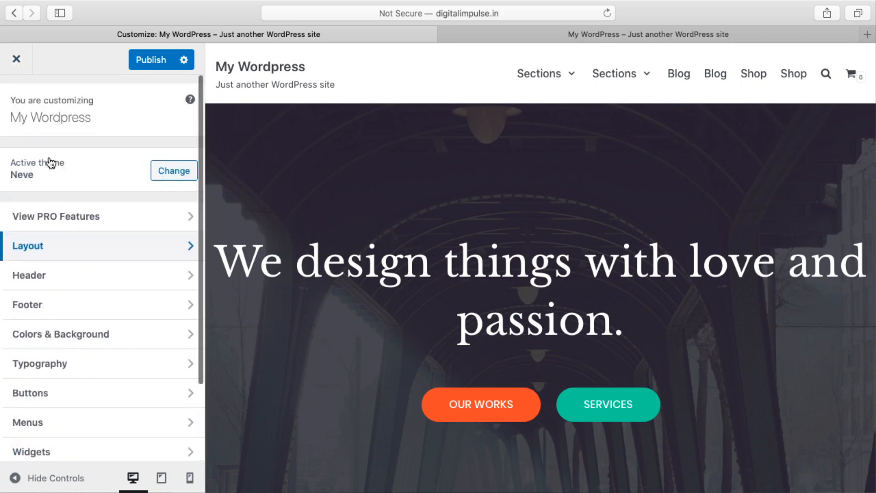
Close the Customizer and confirm discarding the unsaved changes at the warning prompt
left_click(17, 59)
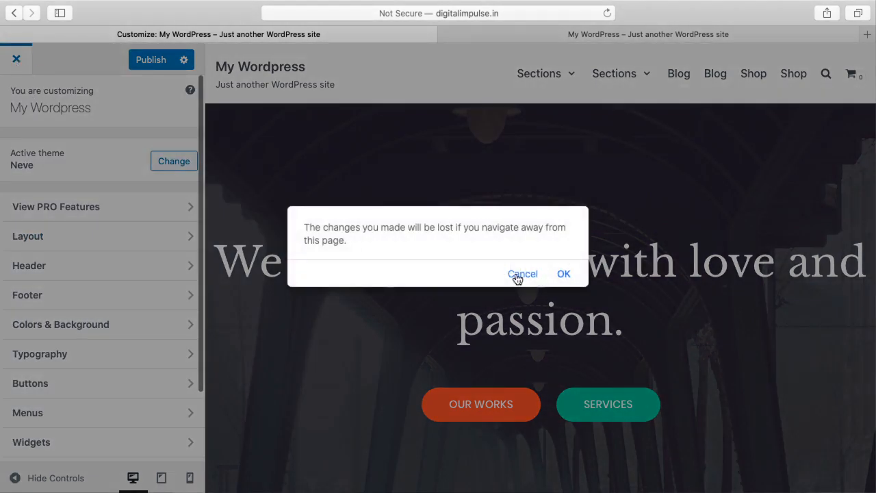
left_click(523, 276)
left_click(11, 61)
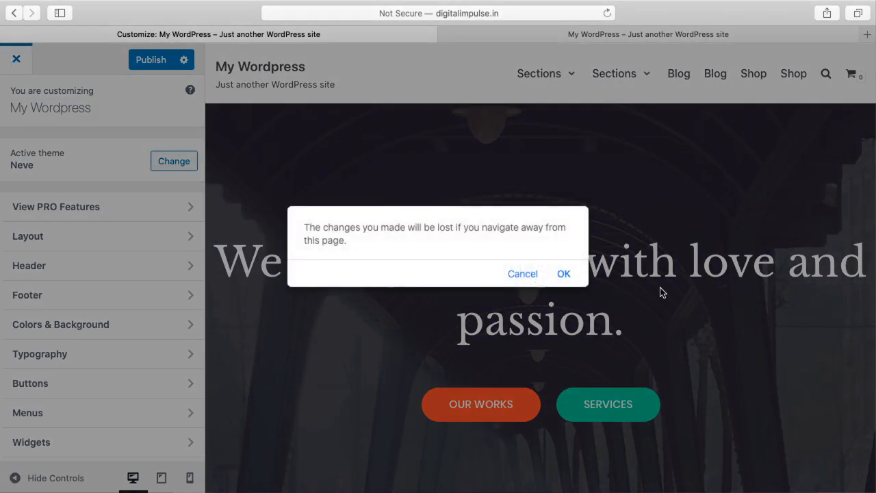
left_click(563, 274)
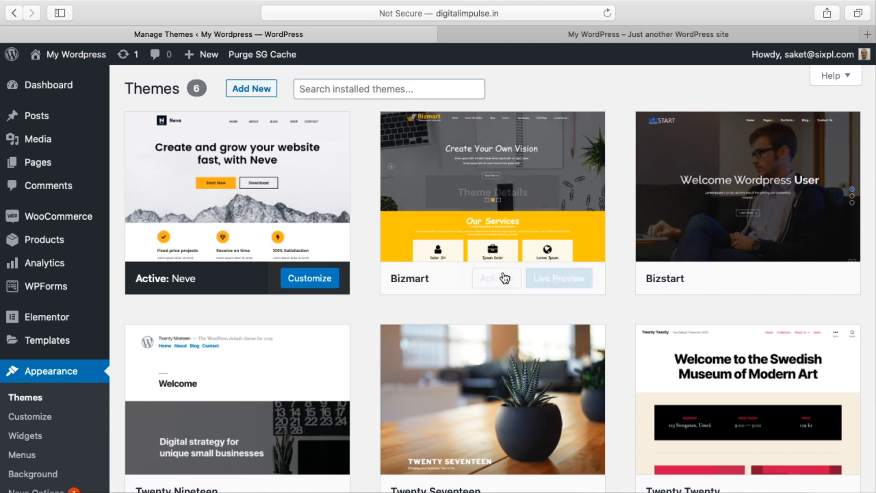
Scroll the installed themes, including Twenty Nineteen, Twenty Seventeen and Twenty Twenty
scroll(500, 275, "down", 3)
mouse_move(50, 385)
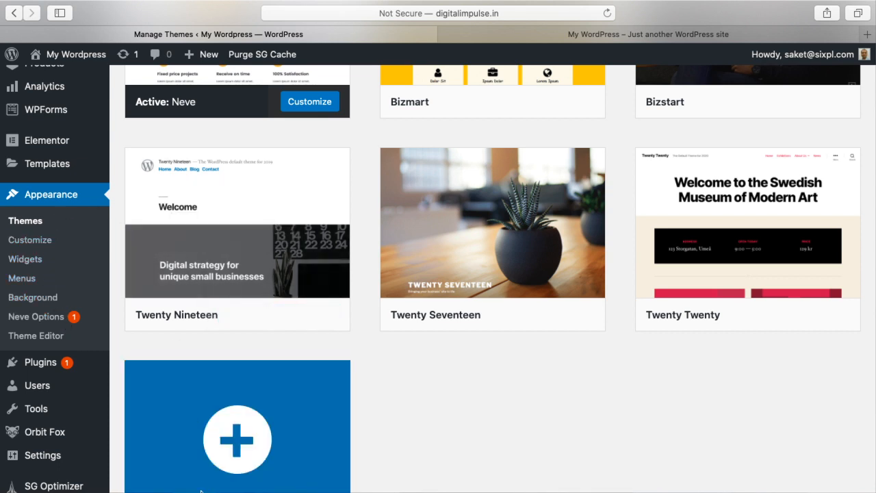
scroll(79, 419, "down", 2)
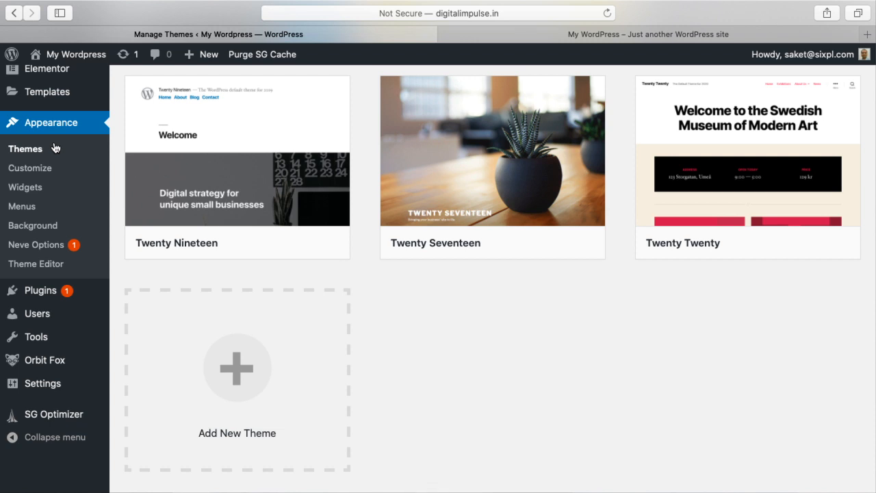
mouse_move(14, 292)
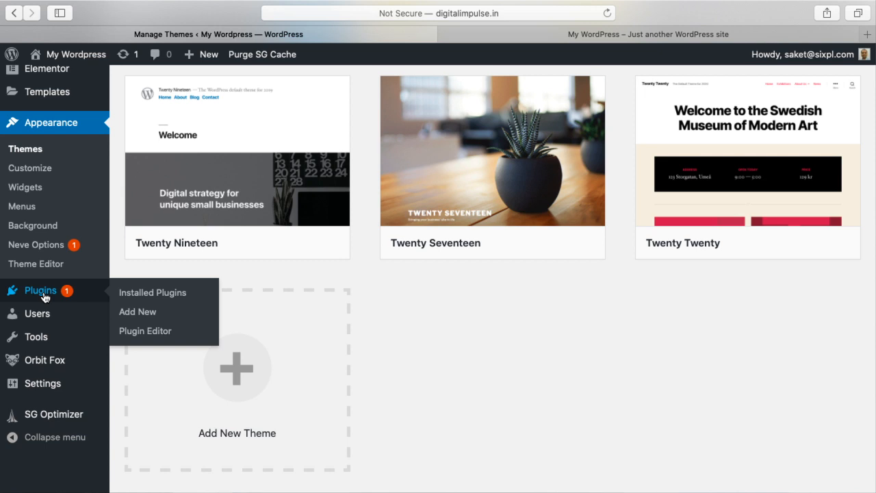
left_click(121, 310)
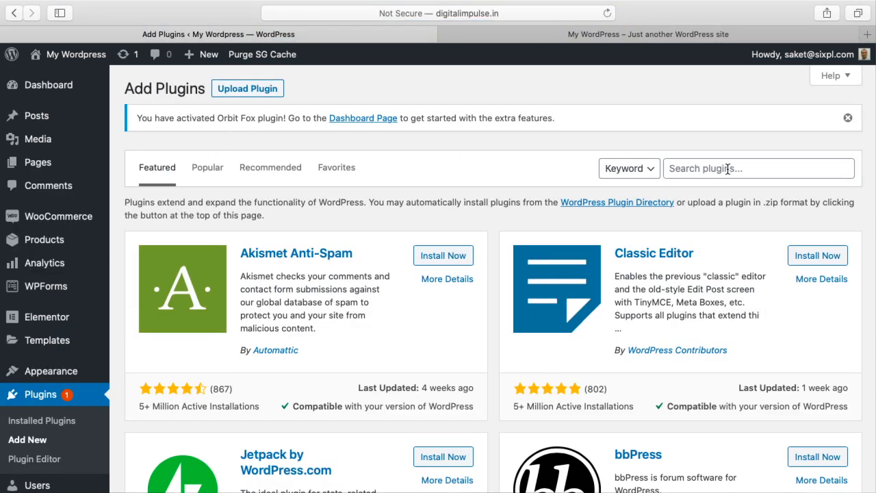
left_click(728, 168)
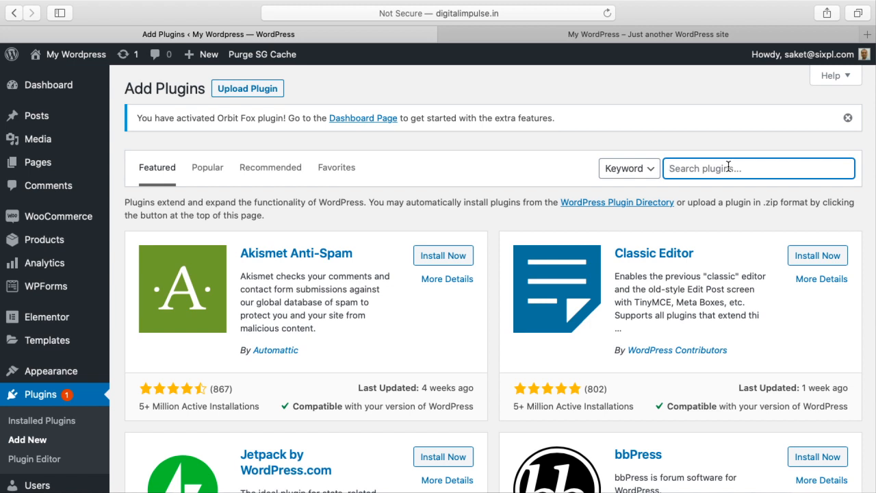
type("dating")
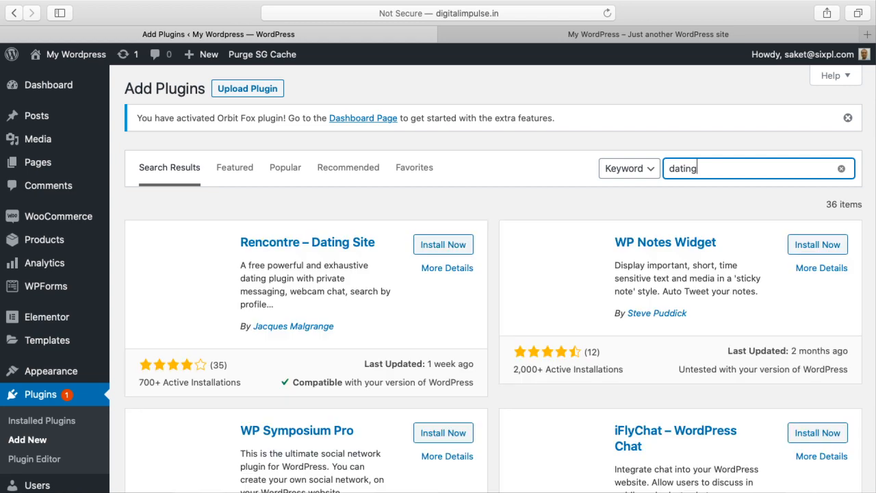
scroll(381, 274, "down", 2)
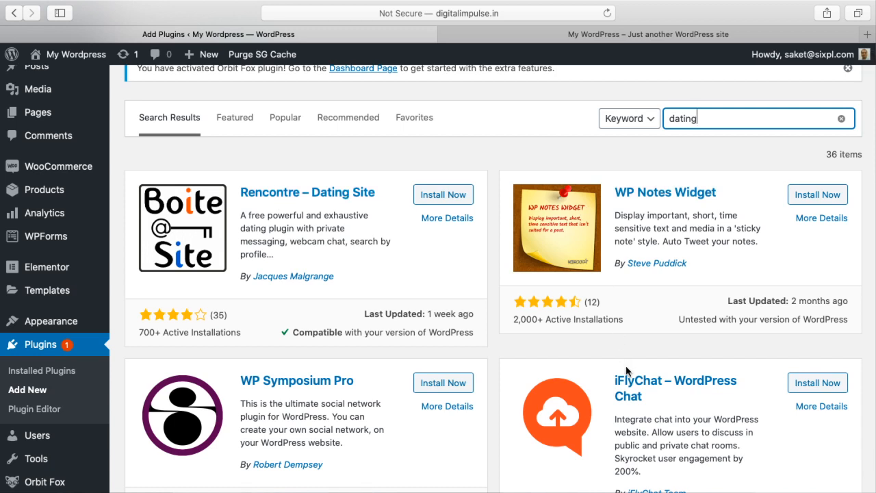
scroll(623, 373, "down", 2)
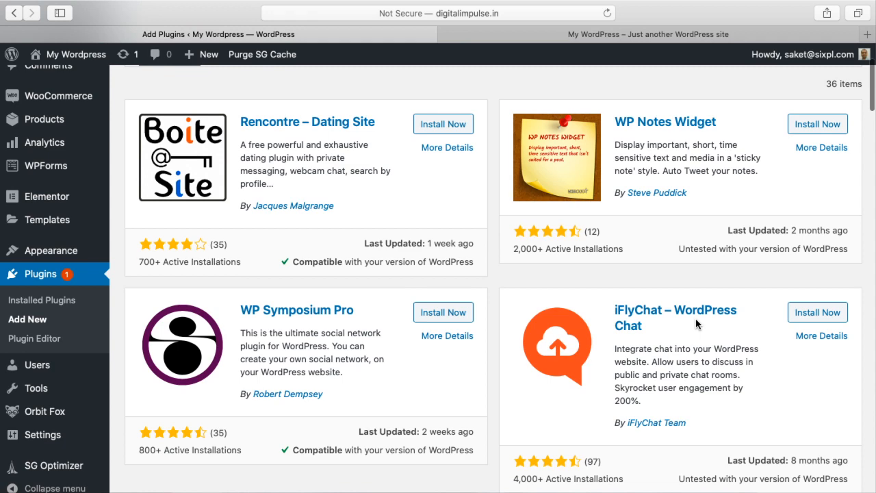
scroll(326, 360, "down", 5)
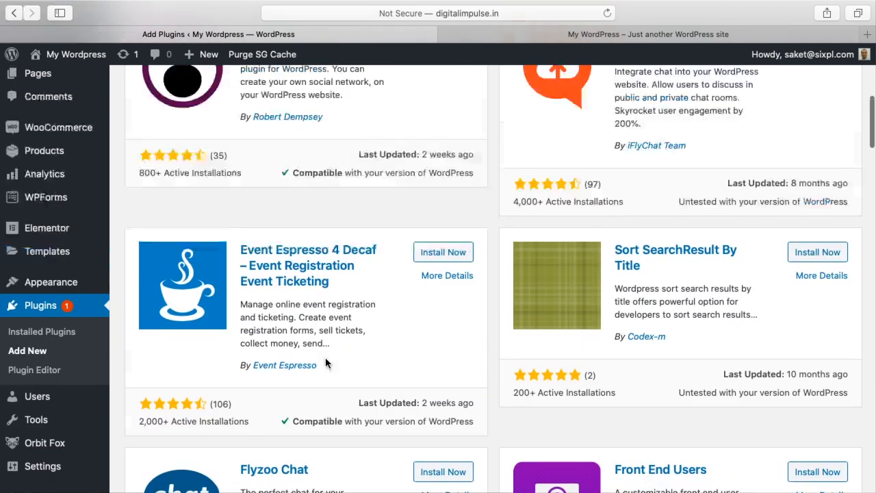
scroll(325, 364, "up", 10)
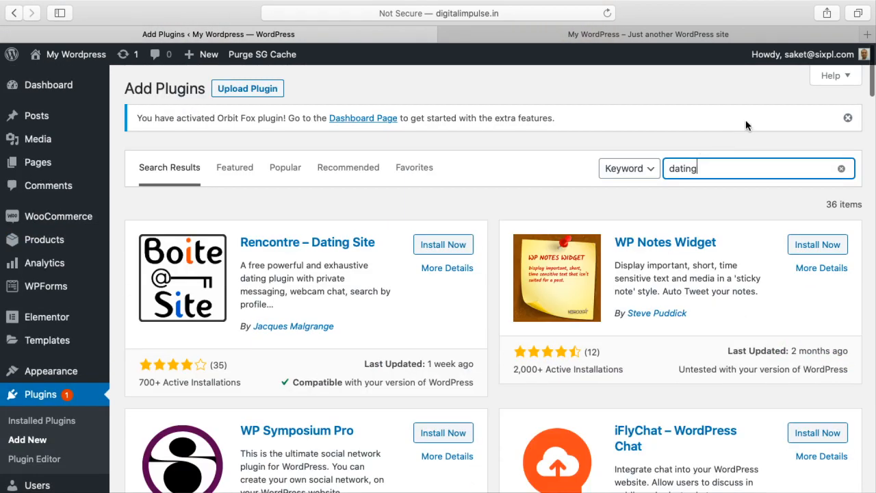
Replace the 'dating' search with 'real estate' in the plugin directory search
double_click(709, 165)
type("real es")
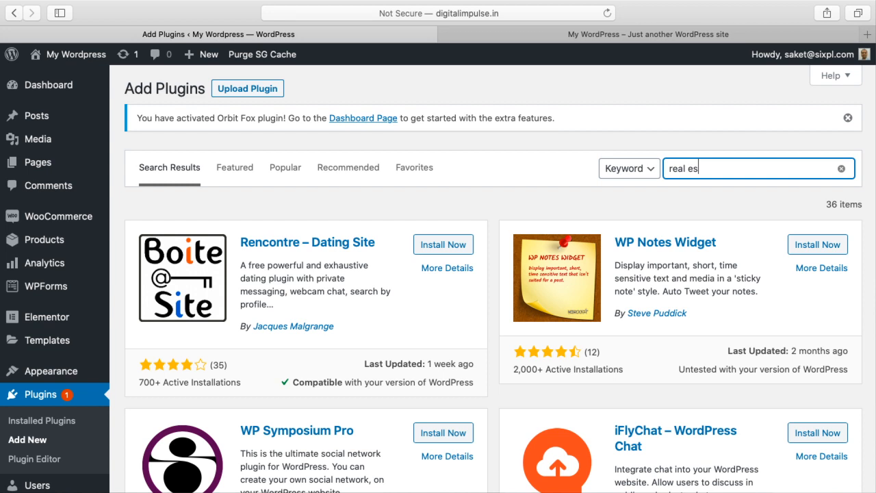
type("tate")
key("Return")
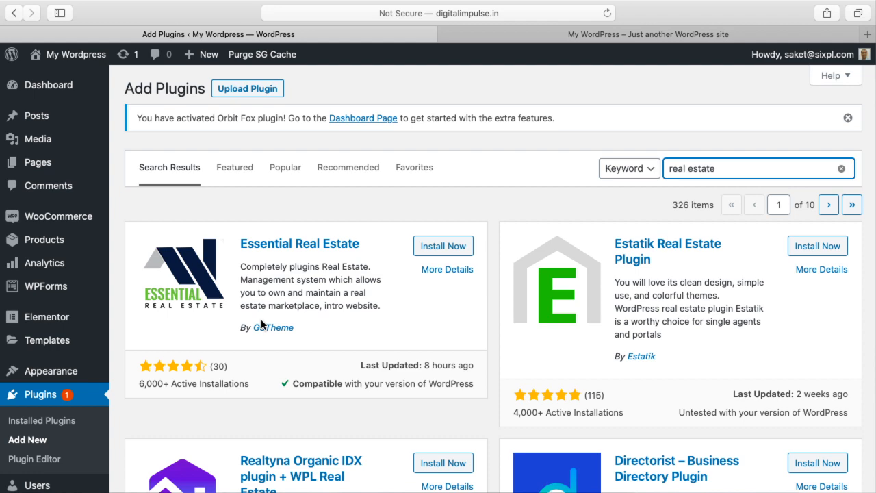
Compare last-updated times of Essential Real Estate and Estatik, then open Essential Real Estate's details
scroll(261, 324, "down", 3)
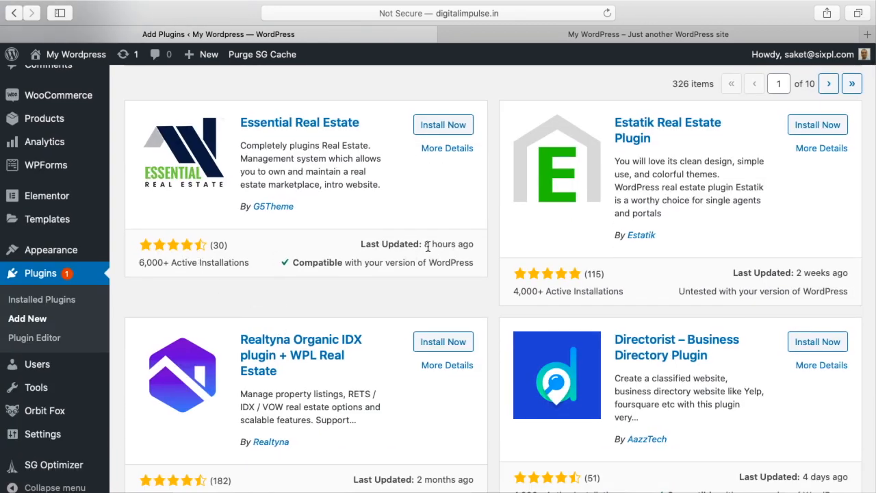
left_click_drag(424, 243, 470, 241)
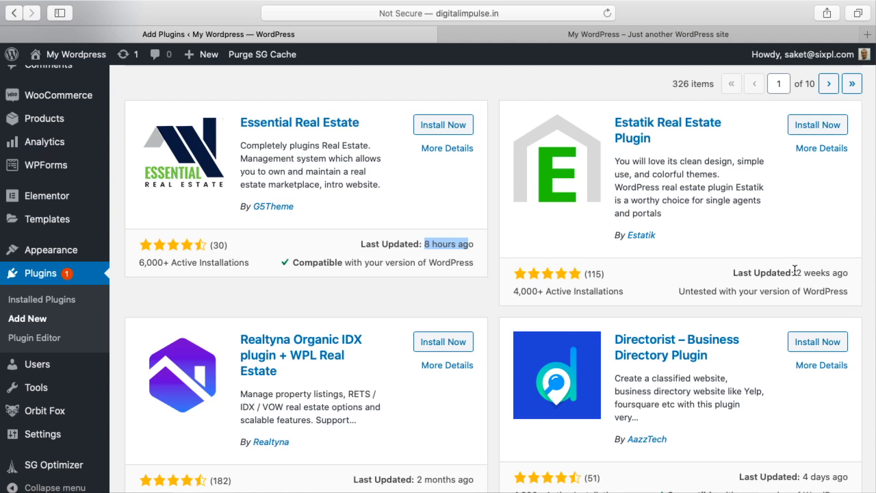
left_click_drag(795, 269, 847, 268)
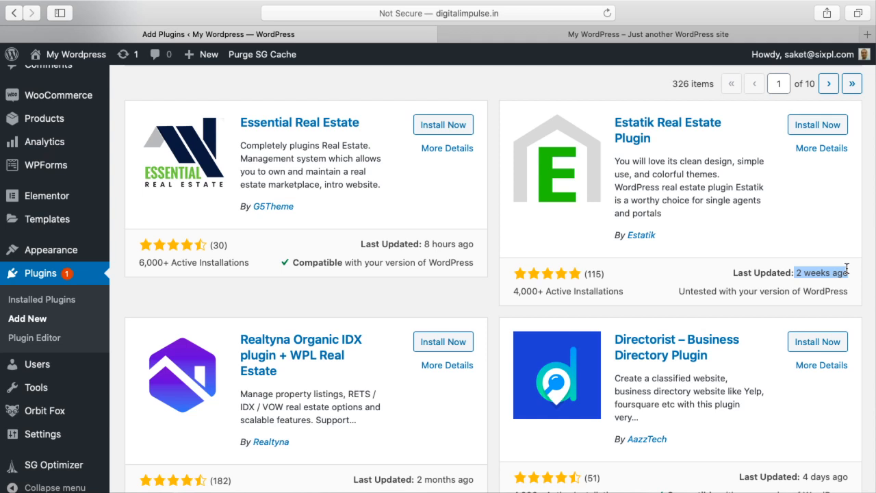
left_click(439, 149)
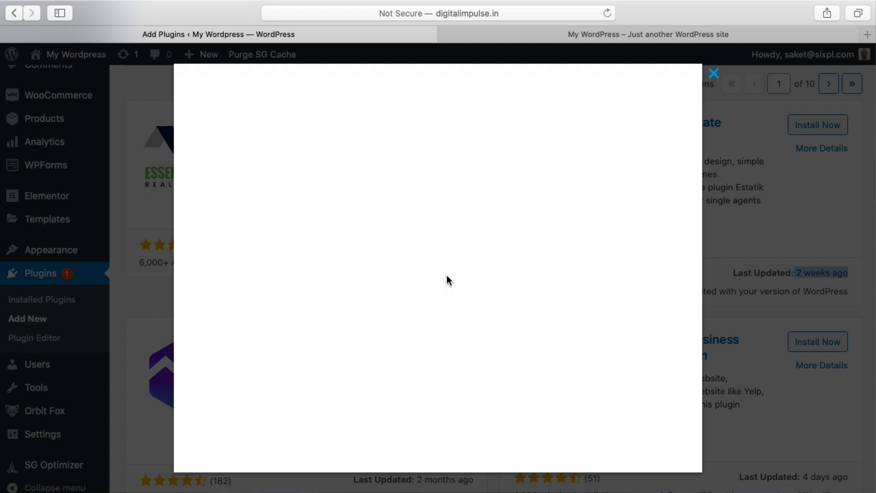
Switch Essential Real Estate's details to the Screenshots tab and scroll through all the images
scroll(447, 279, "down", 1)
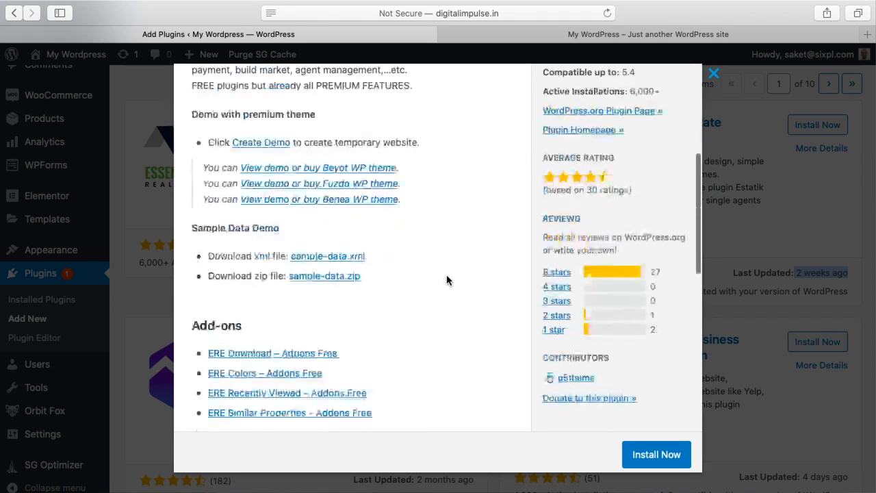
scroll(447, 280, "up", 5)
left_click(436, 250)
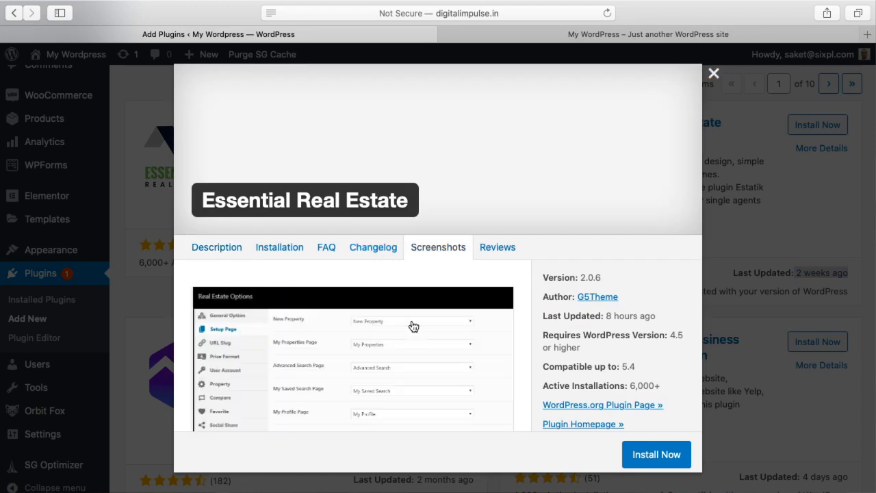
scroll(414, 327, "down", 1)
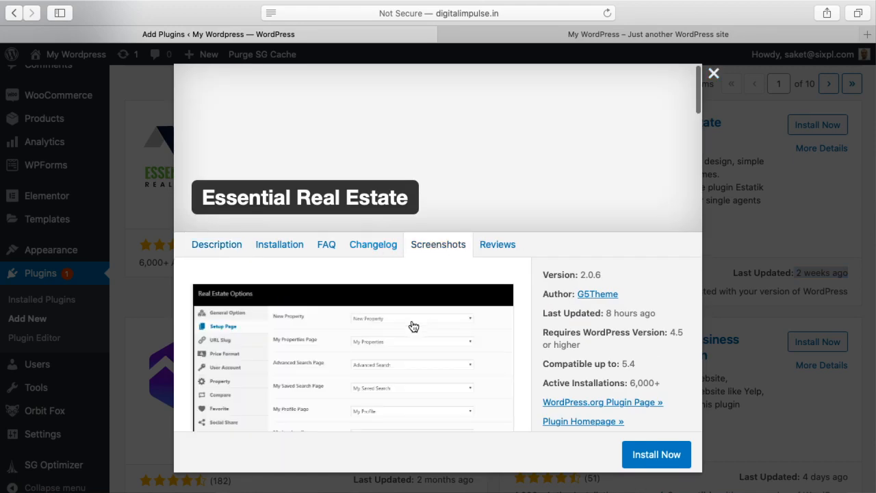
scroll(414, 327, "down", 1)
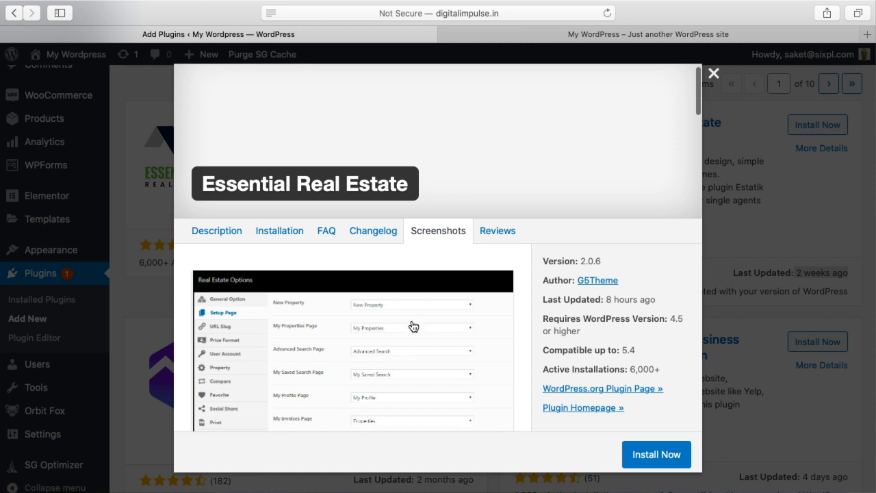
scroll(413, 327, "down", 15)
scroll(279, 246, "down", 10)
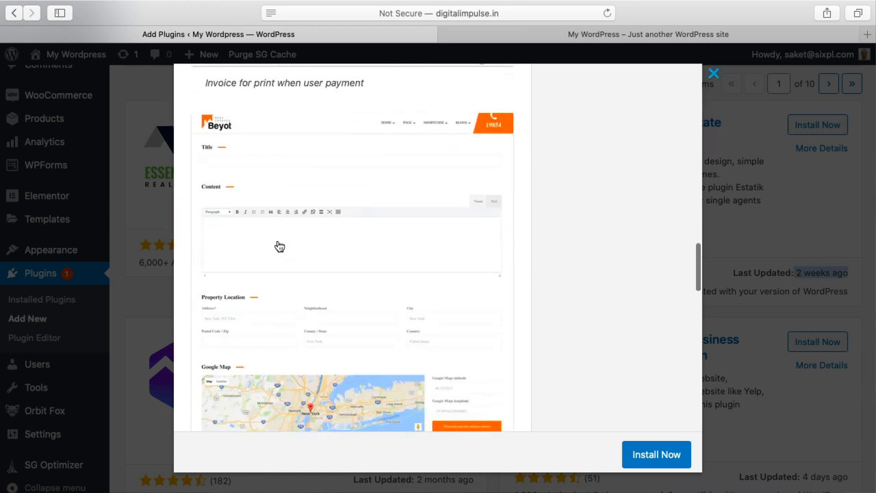
scroll(319, 347, "down", 5)
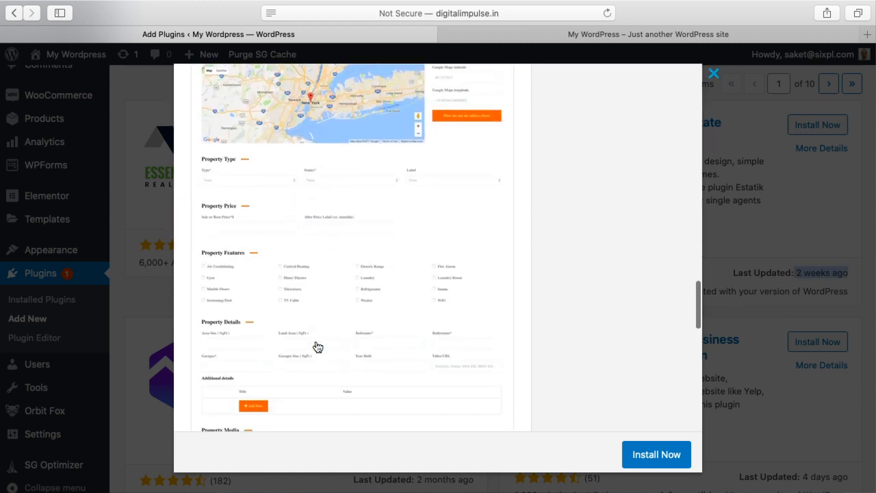
scroll(269, 274, "down", 15)
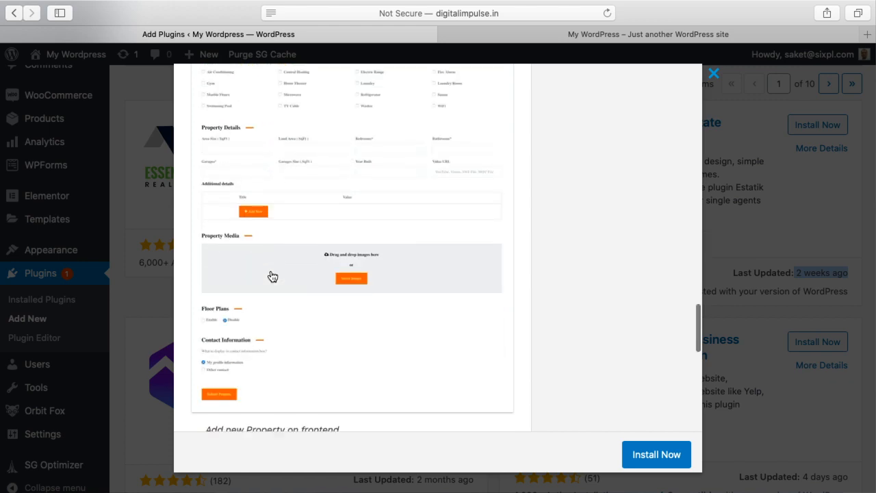
scroll(270, 274, "down", 12)
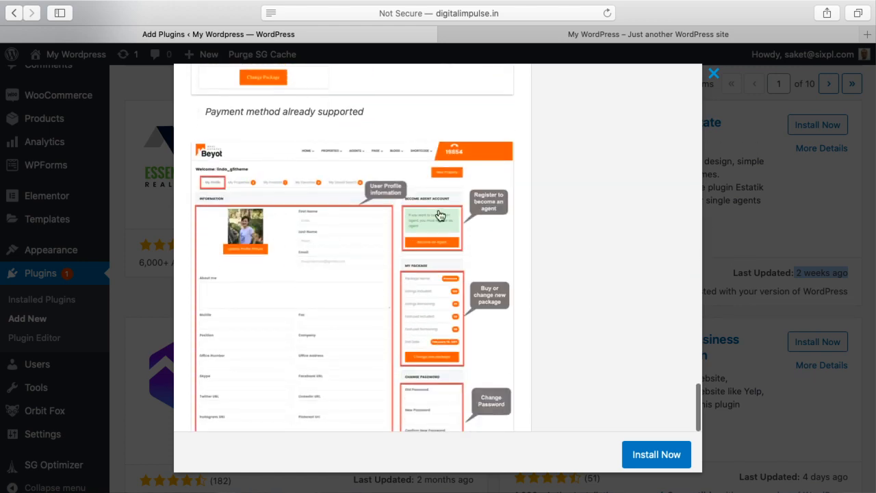
scroll(440, 215, "up", 20)
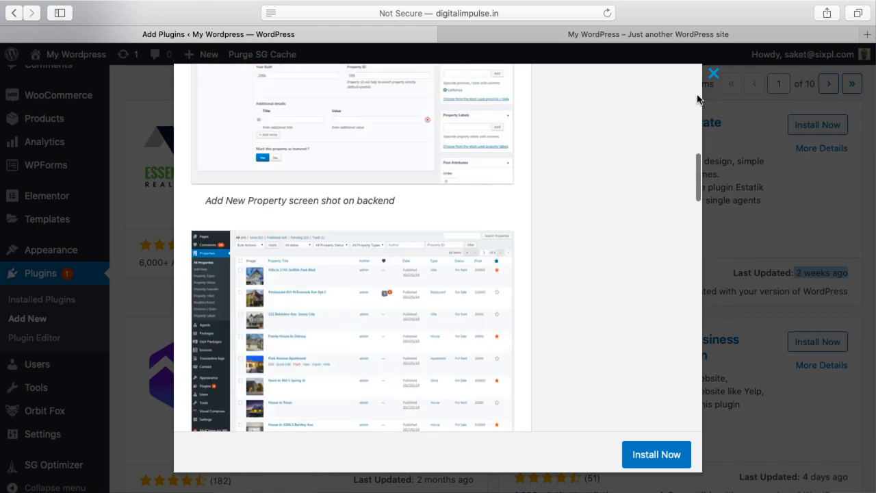
Install and activate the Essential Real Estate plugin from the search results
left_click(714, 73)
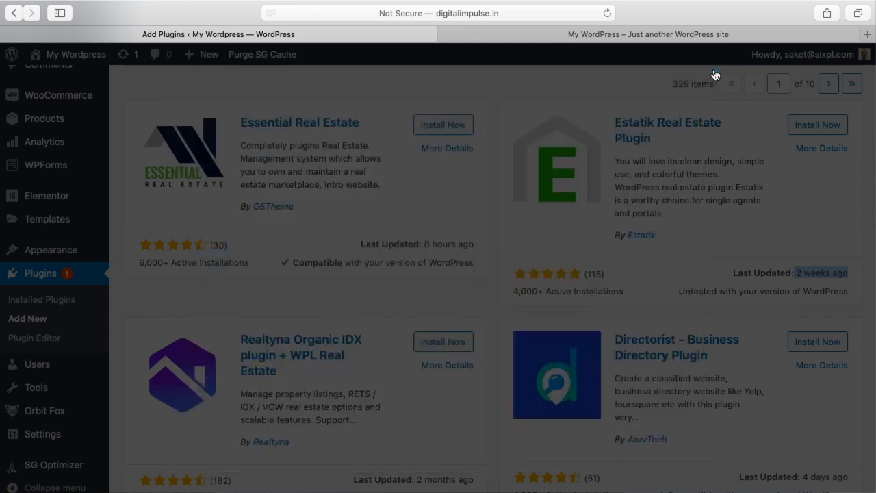
left_click(431, 127)
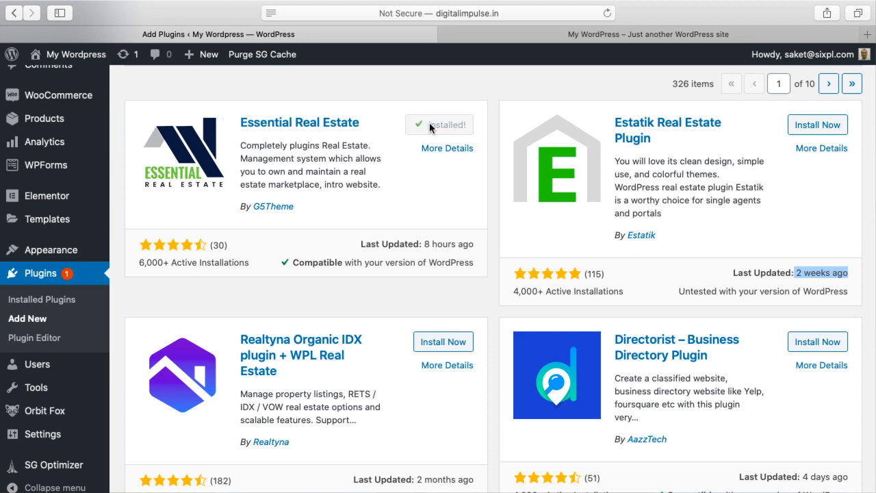
left_click(436, 127)
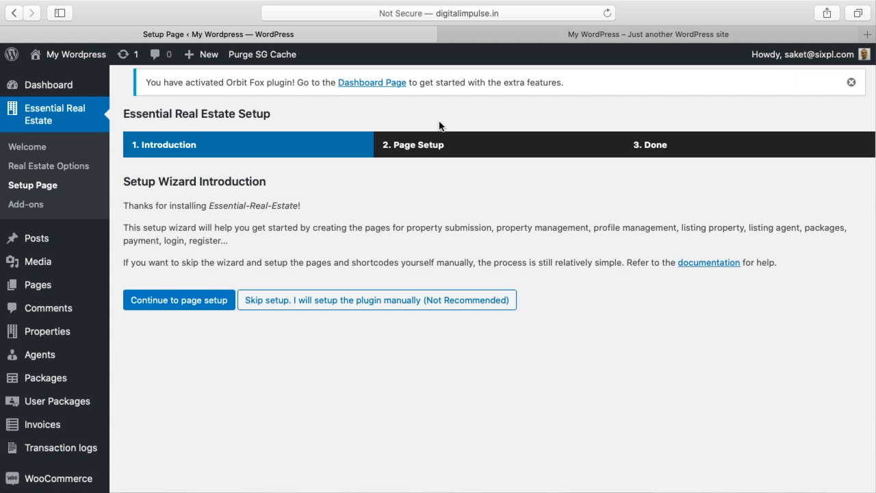
Continue to the Essential Real Estate wizard's page setup and create all the checked pages
left_click(175, 302)
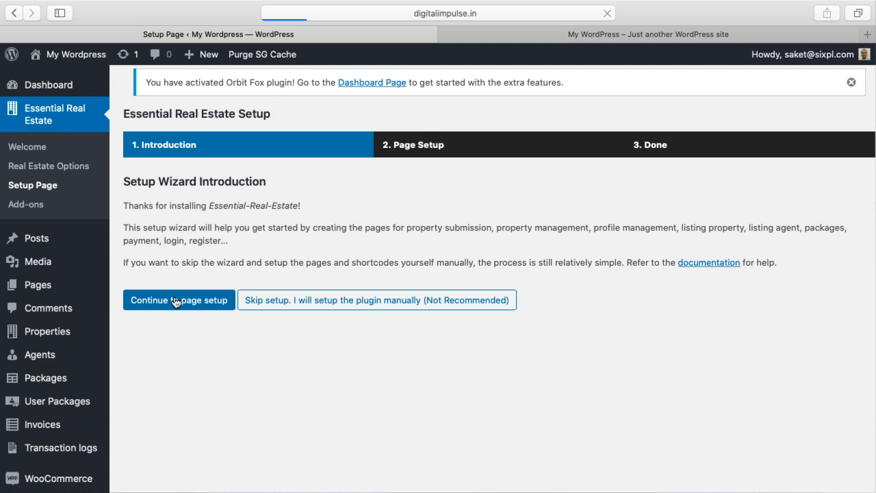
scroll(466, 354, "down", 10)
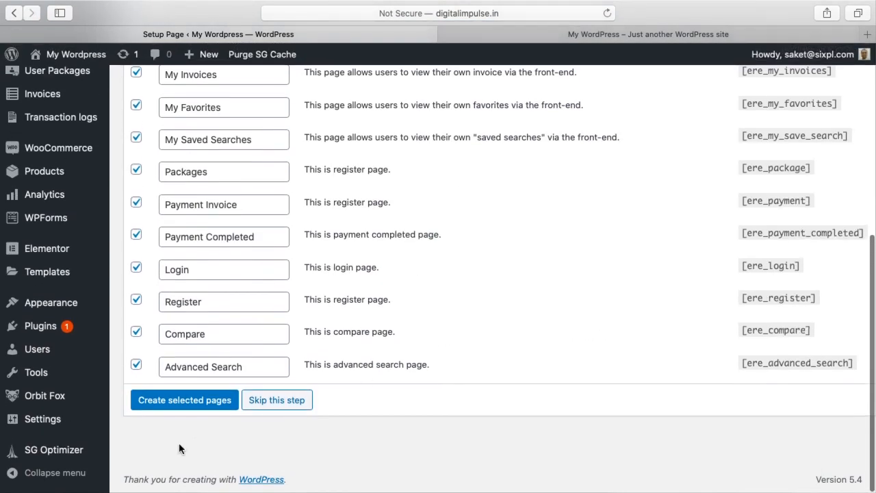
left_click(182, 403)
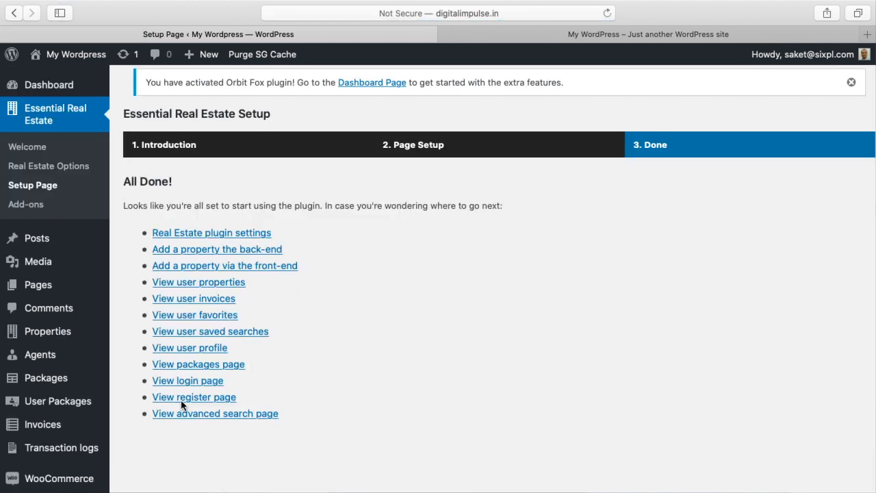
scroll(274, 441, "down", 5)
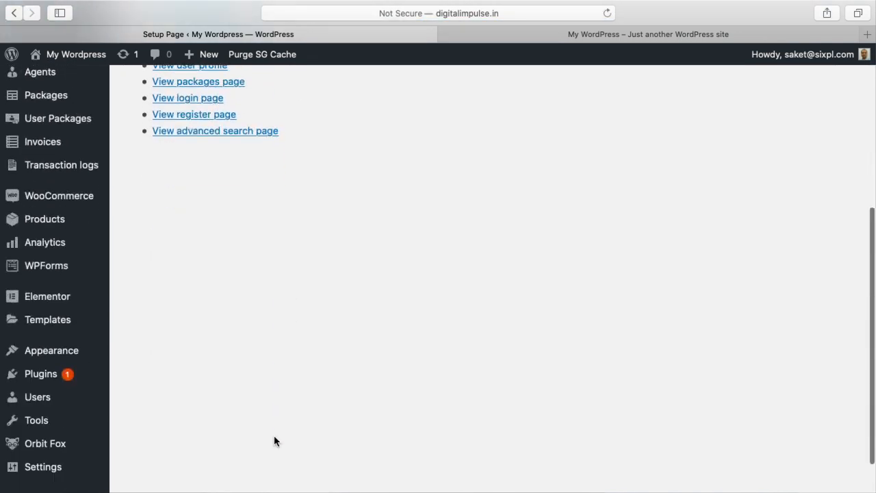
scroll(274, 441, "up", 5)
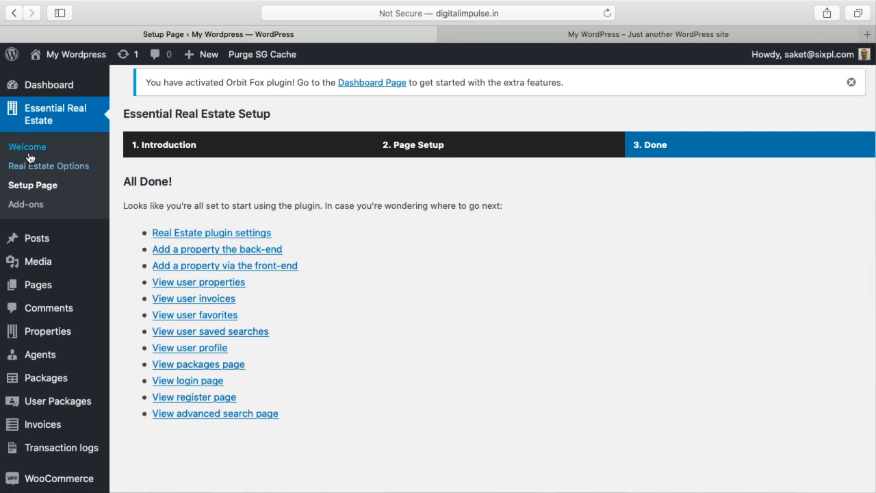
Reload the live front page, then open the Essential Real Estate welcome page in admin
left_click(598, 36)
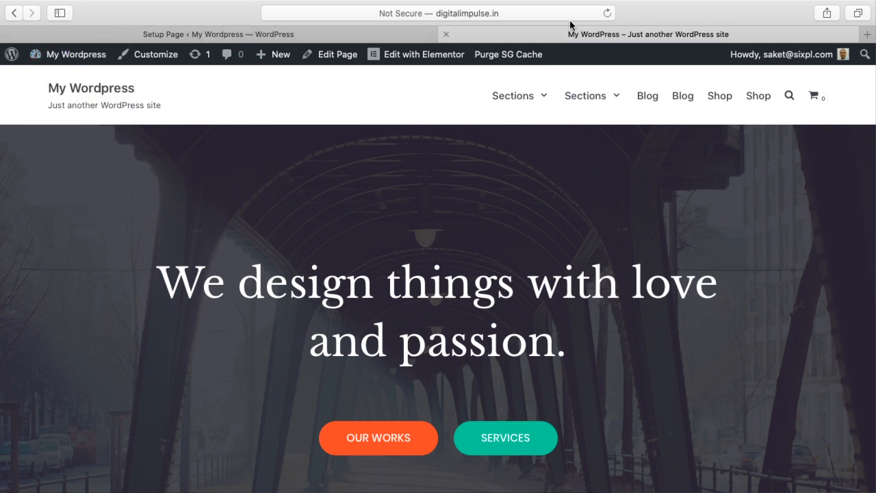
left_click(606, 13)
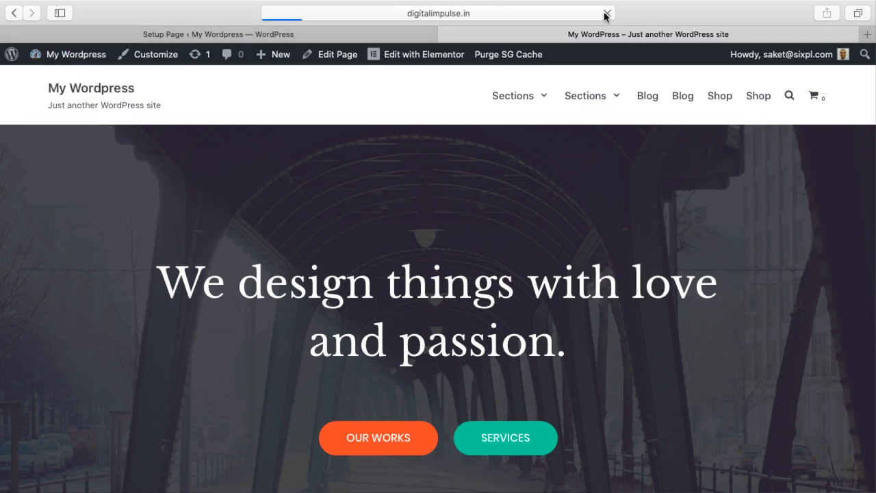
left_click(149, 36)
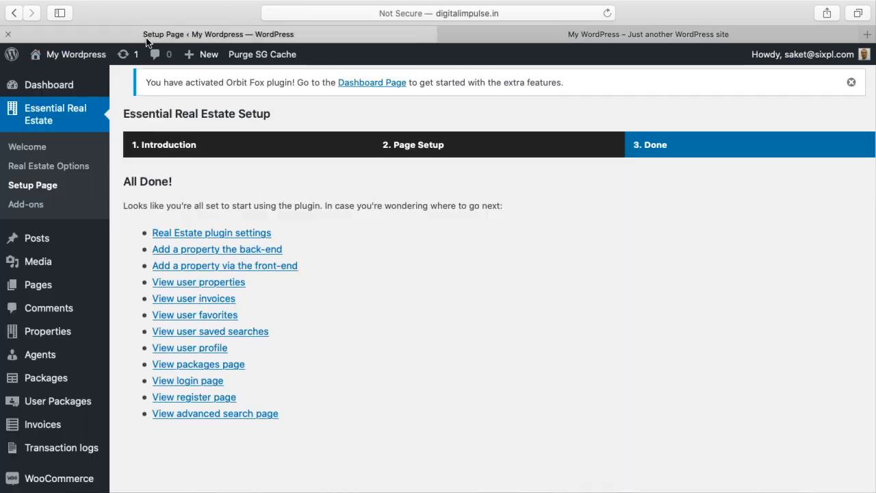
left_click(32, 150)
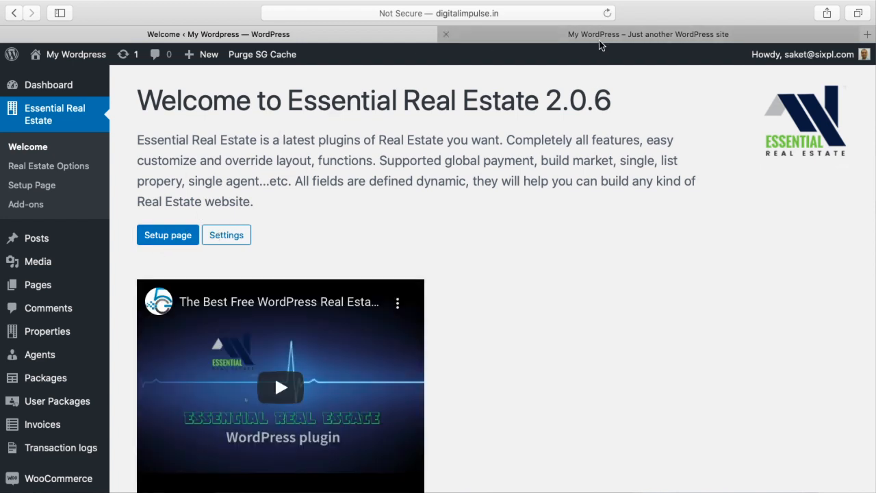
Browse the live homepage, then return to the admin tab's Essential Real Estate 2.0.6 Welcome page
left_click(599, 45)
mouse_move(260, 150)
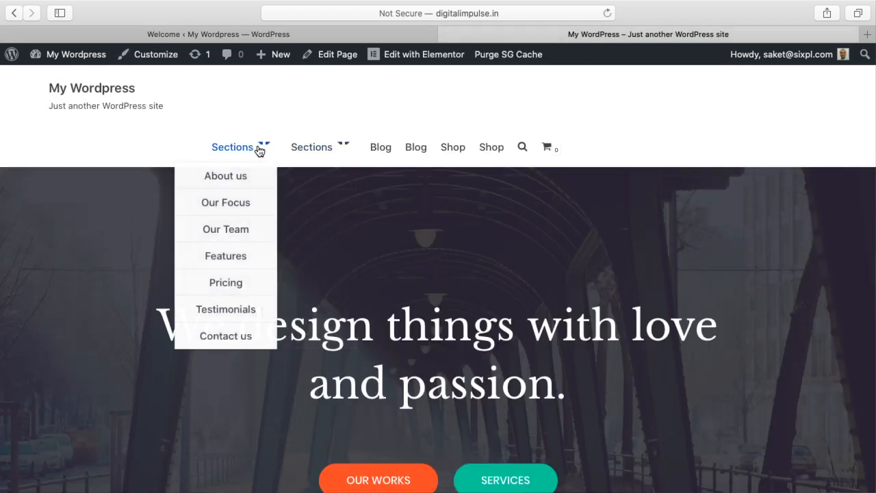
scroll(510, 332, "down", 5)
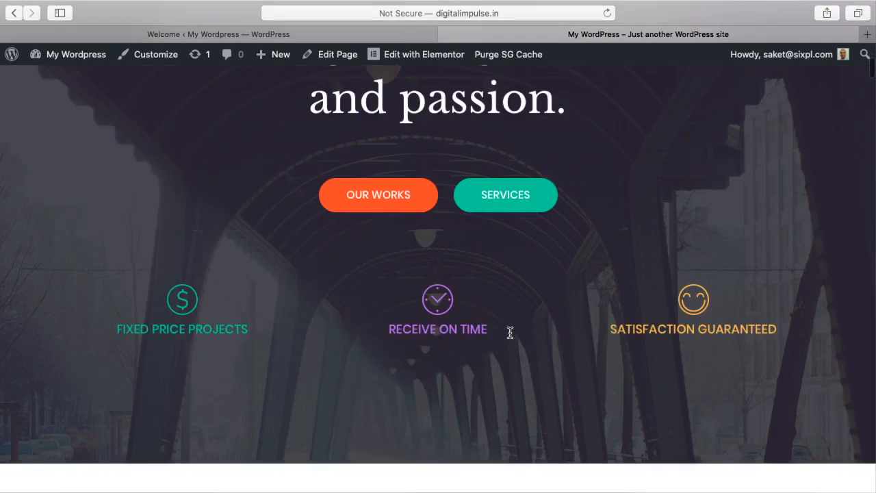
scroll(510, 332, "down", 20)
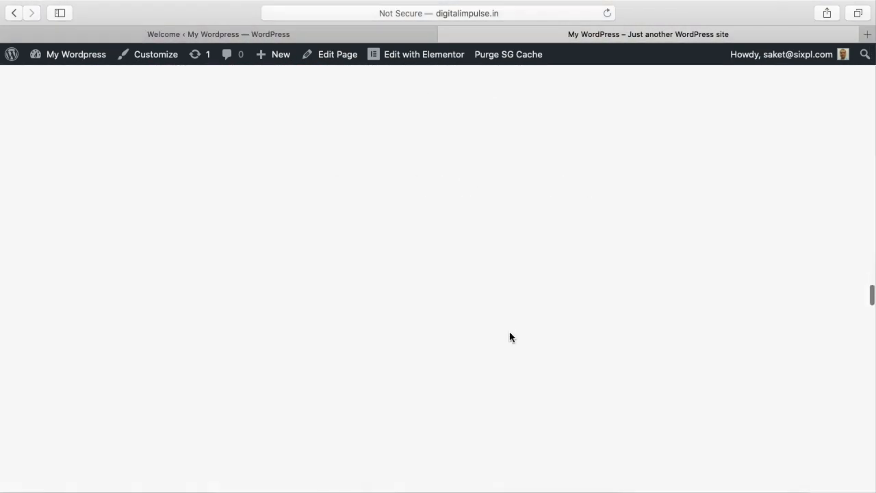
scroll(510, 336, "up", 20)
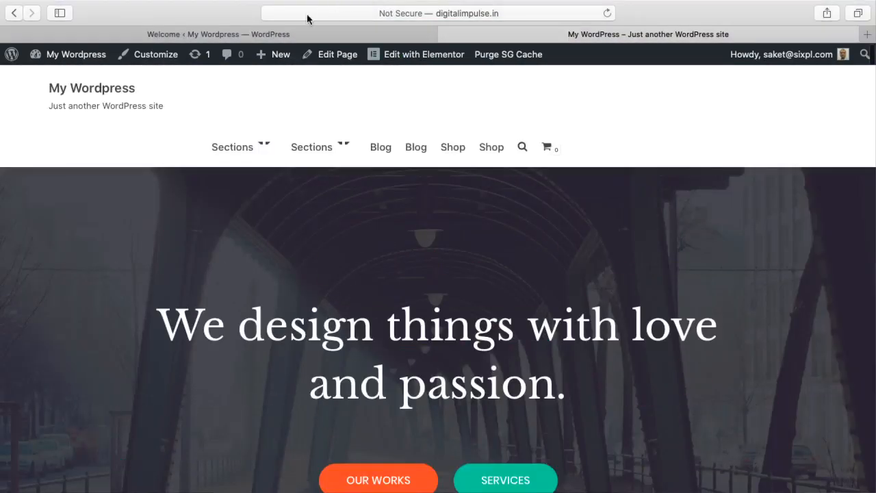
left_click(253, 34)
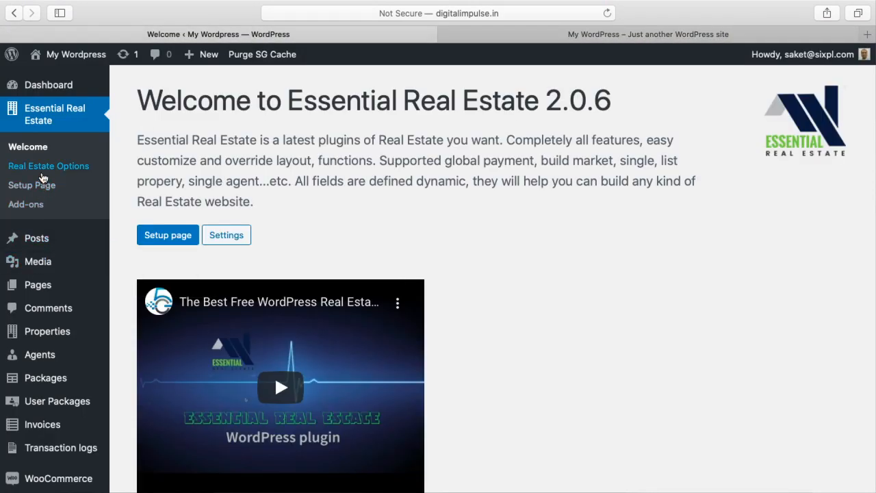
Open Real Estate Options and review its General settings
left_click(38, 167)
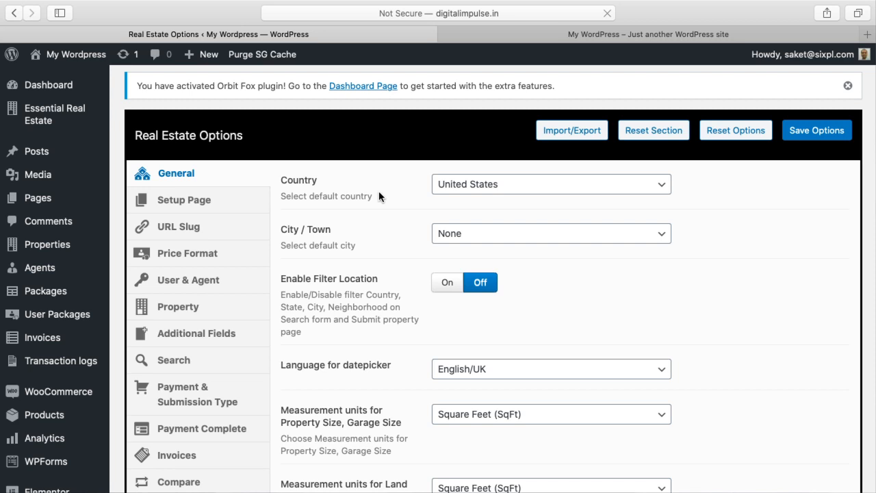
scroll(378, 192, "down", 1)
scroll(378, 191, "up", 1)
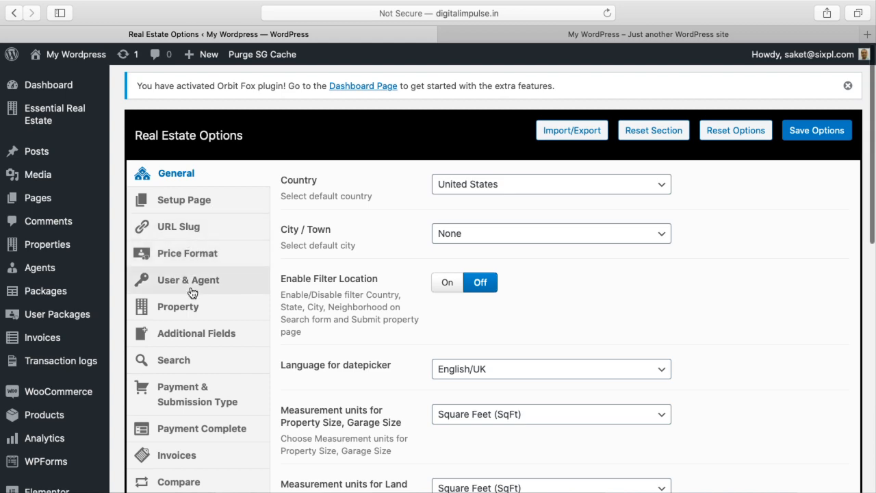
scroll(215, 290, "down", 10)
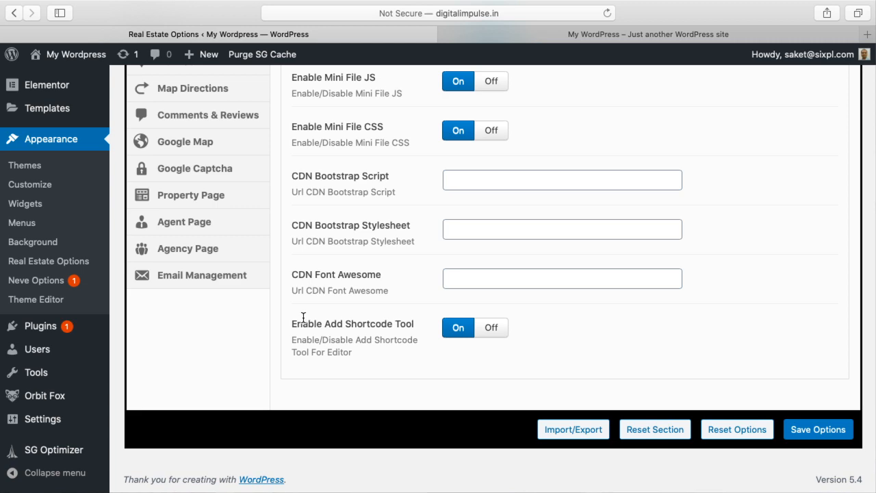
scroll(303, 317, "up", 5)
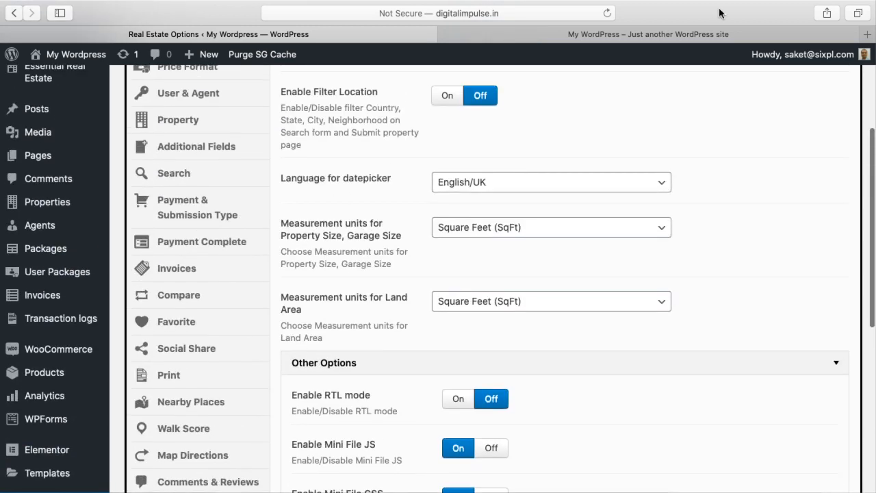
scroll(239, 232, "up", 3)
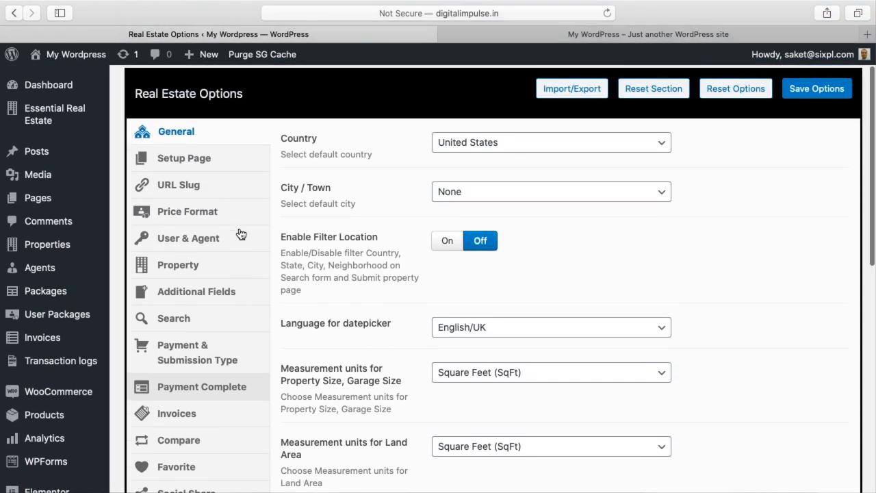
scroll(212, 243, "down", 1)
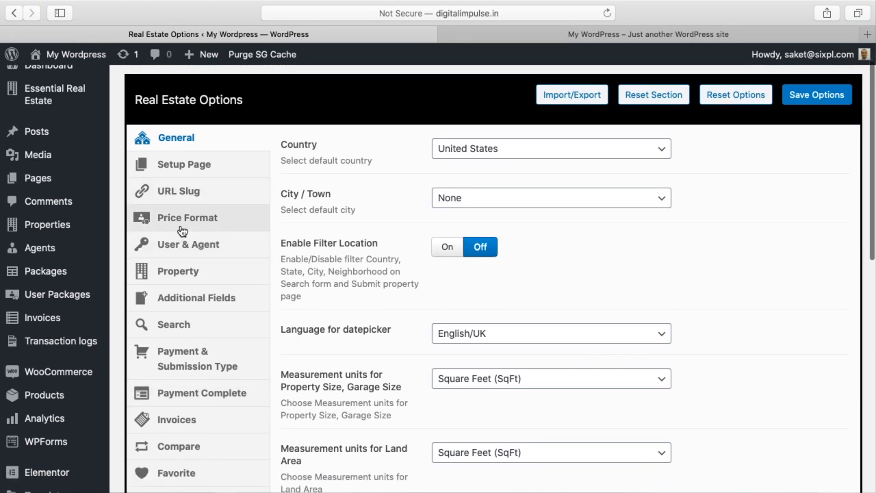
View the Property options, including auto-publishing submitted and edited properties and the submission form layout
left_click(191, 274)
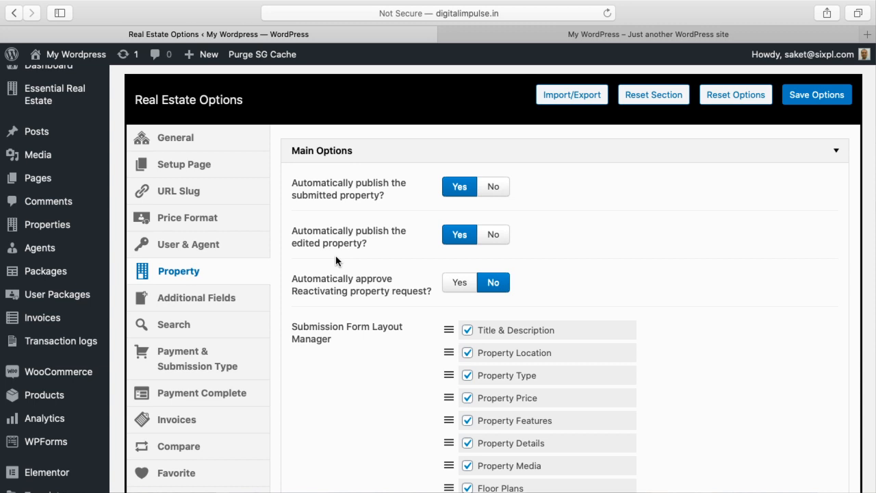
scroll(172, 346, "down", 3)
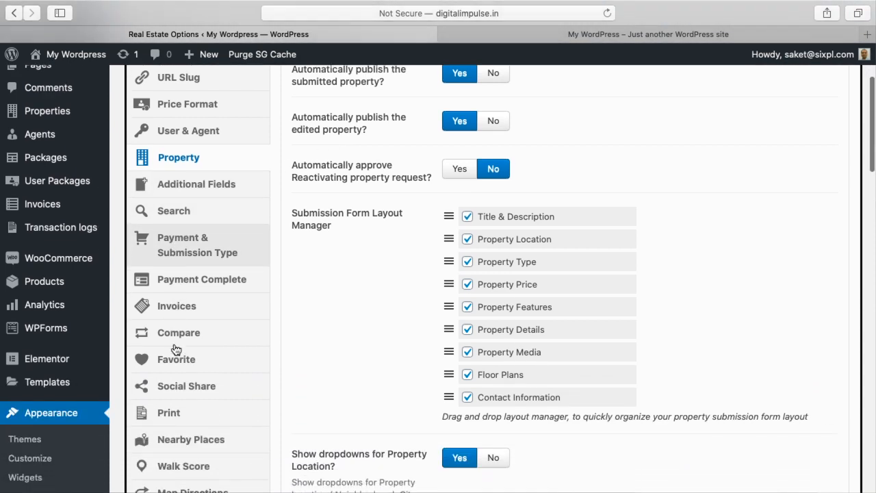
scroll(175, 349, "down", 5)
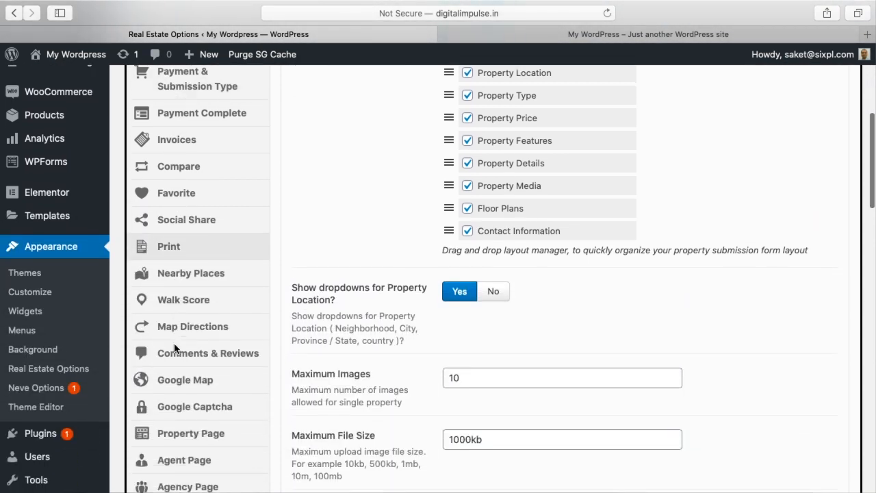
scroll(188, 404, "down", 4)
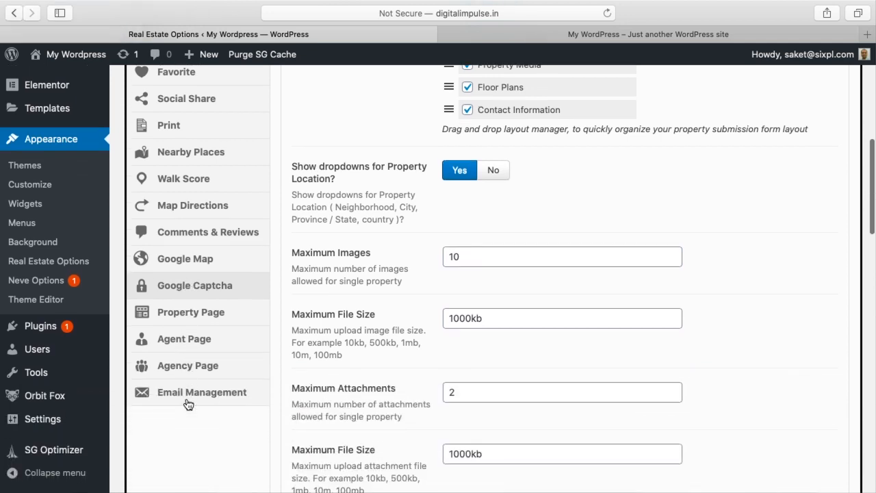
scroll(204, 324, "up", 5)
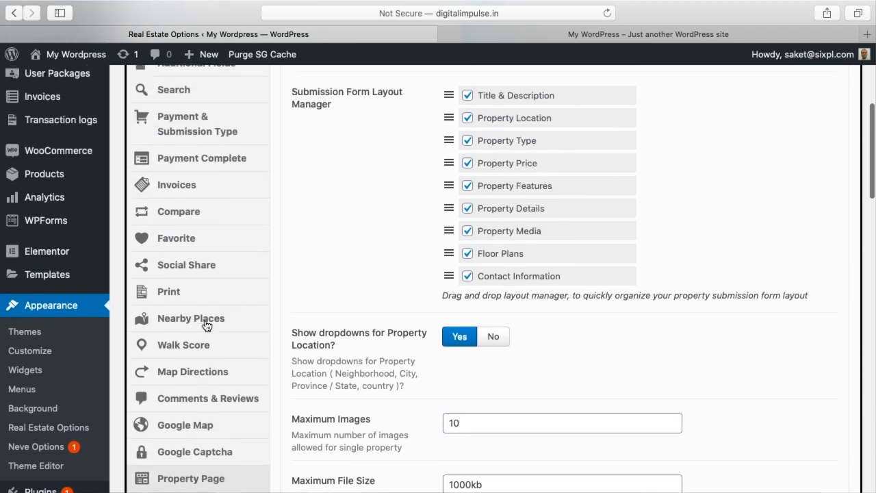
scroll(206, 326, "up", 3)
scroll(178, 157, "up", 2)
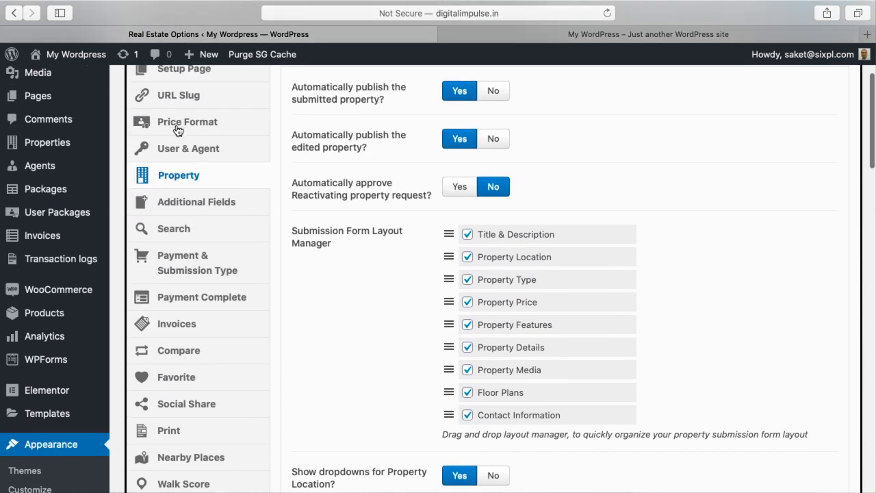
scroll(178, 130, "up", 3)
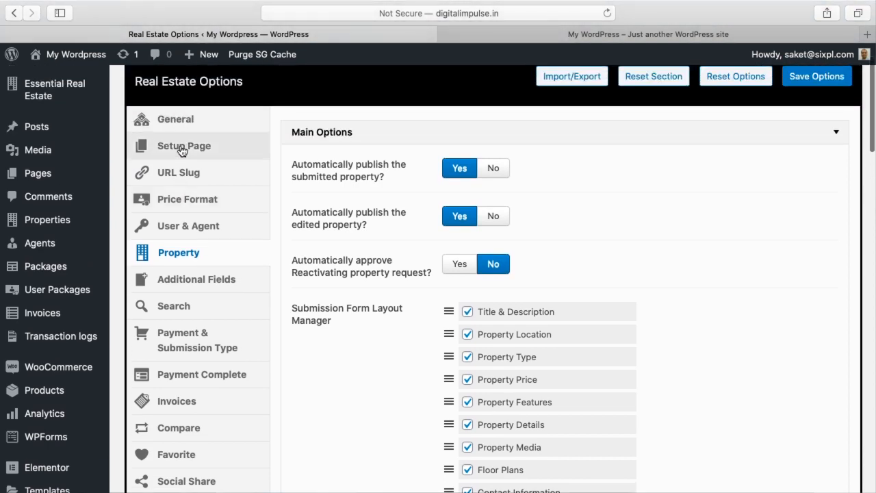
Review Setup Page assignments for New Property, My Properties, Advanced Search, My Profile and Login pages
left_click(181, 150)
scroll(345, 237, "down", 10)
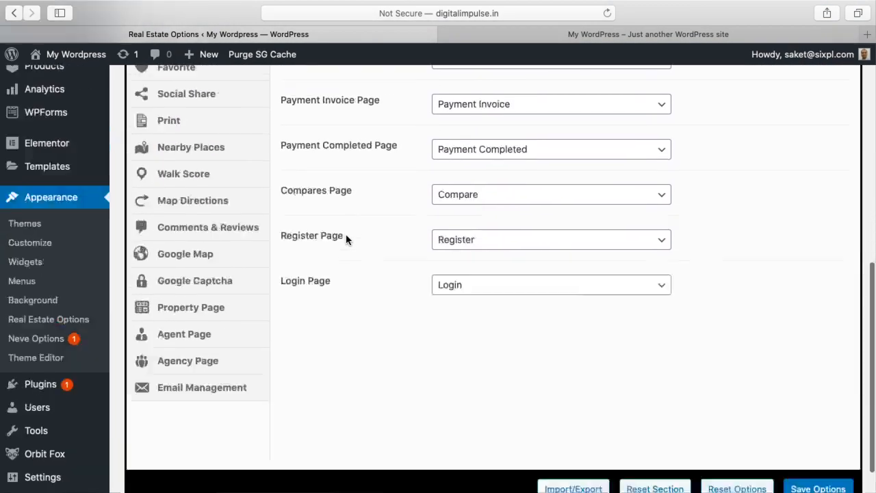
scroll(345, 234, "up", 12)
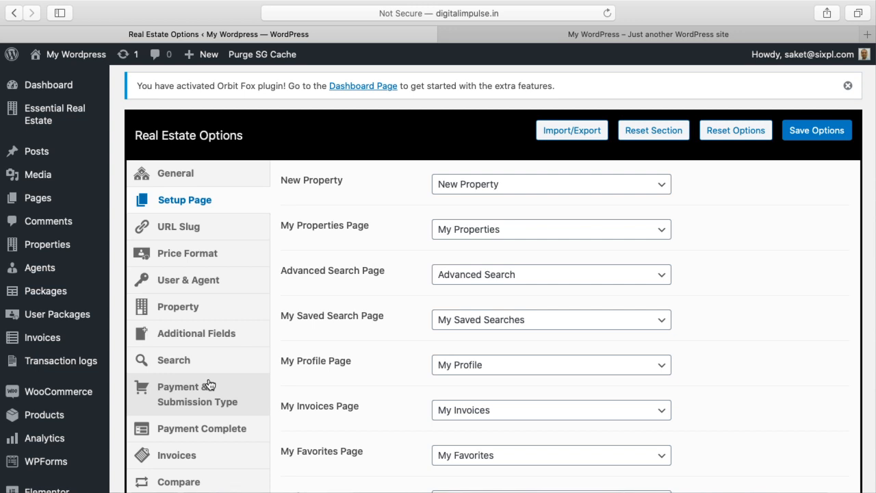
left_click(504, 14)
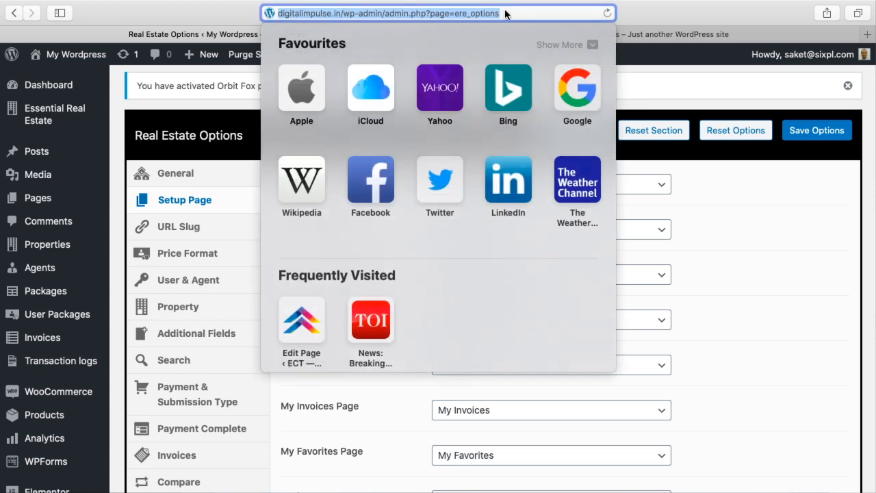
Load digitalimpulse.in/java on the live site tab, which returns Page not found
left_click(641, 38)
left_click(497, 15)
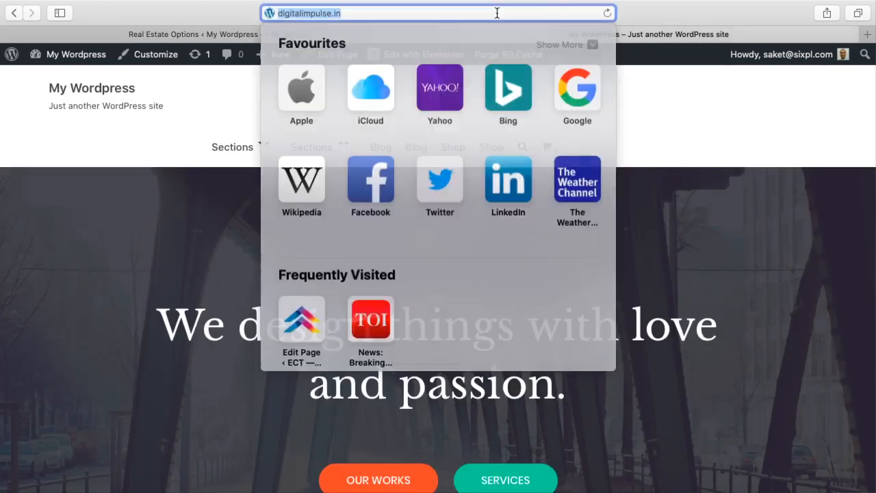
left_click(399, 14)
type("/")
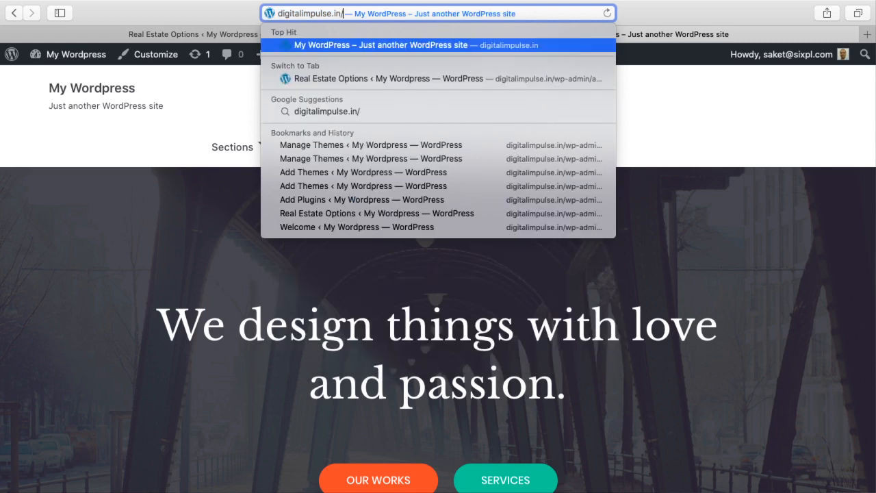
type("java")
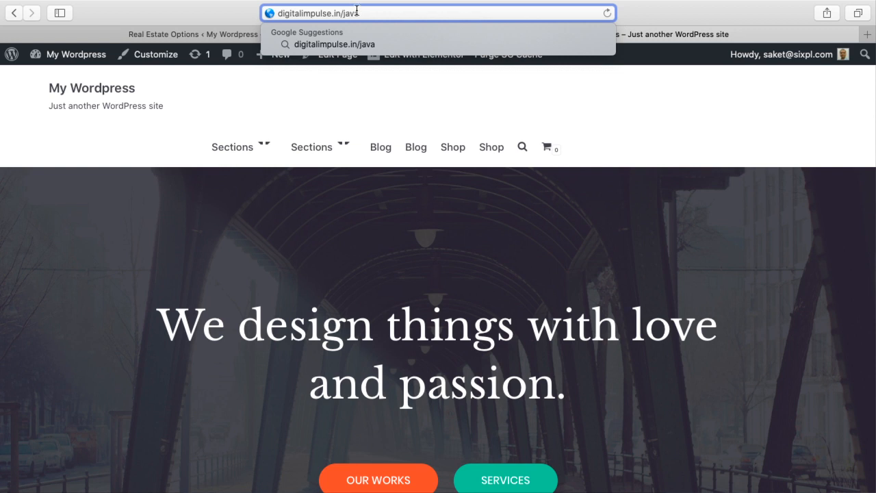
key("Return")
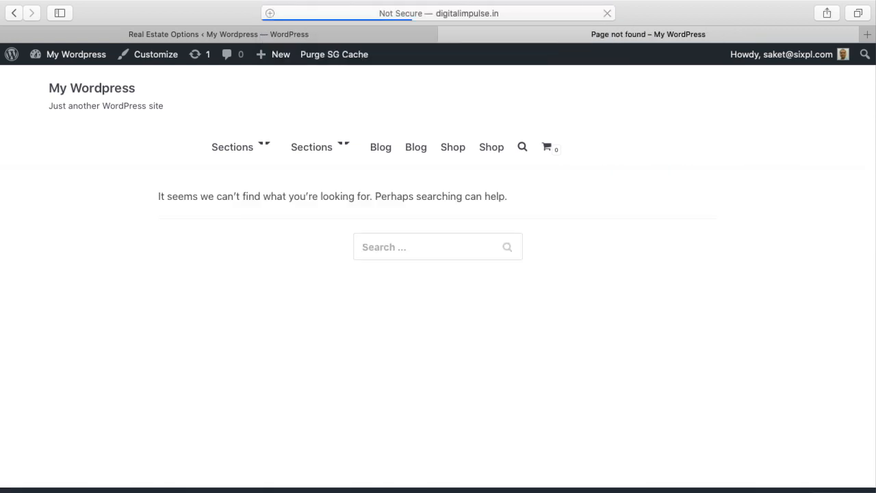
left_click(510, 13)
left_click(366, 14)
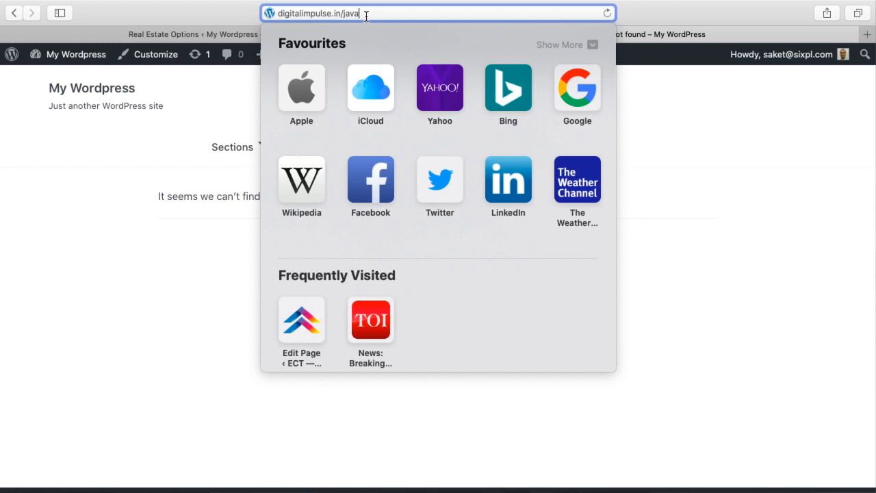
Go back to the Real Estate Options tab and open Settings > General
left_click(108, 34)
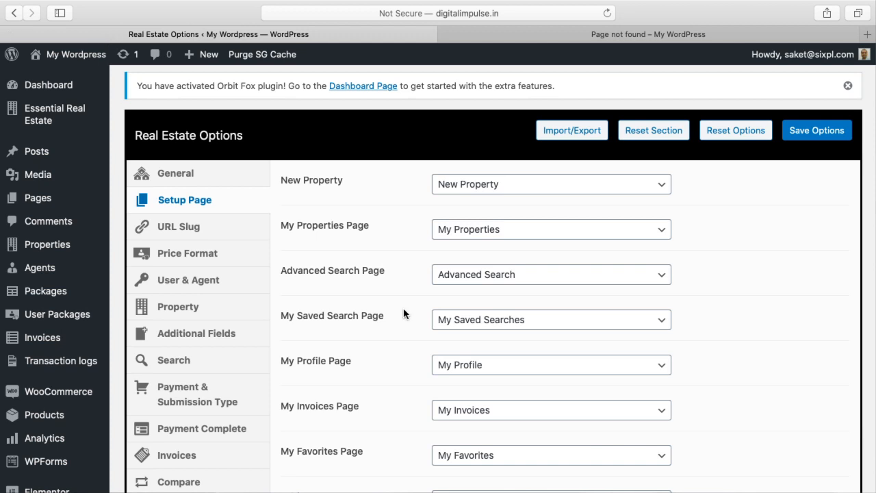
scroll(403, 308, "down", 5)
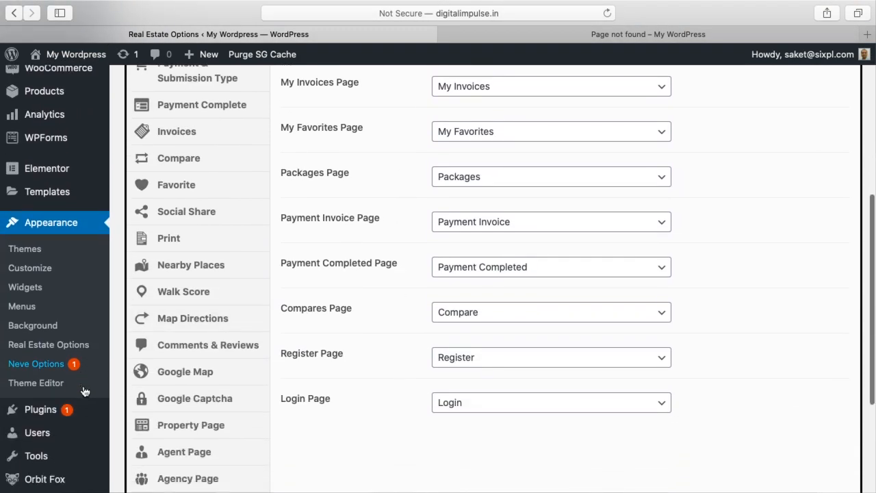
scroll(84, 391, "down", 3)
mouse_move(53, 421)
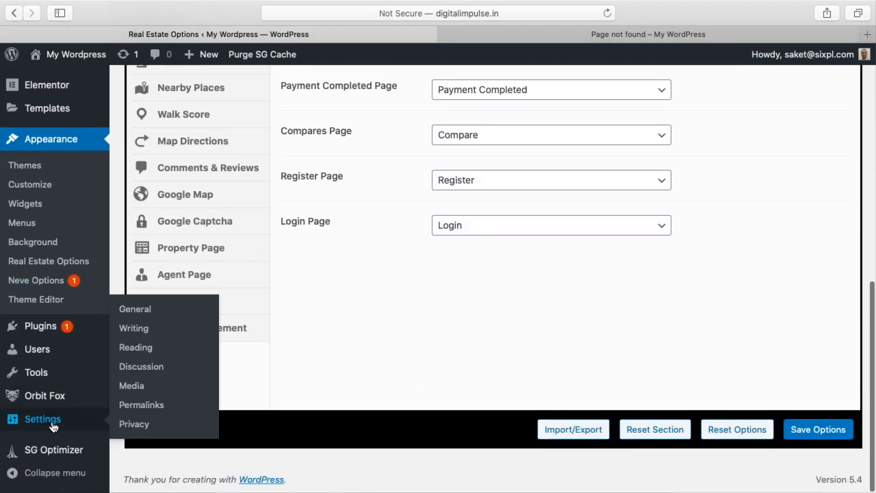
left_click(135, 309)
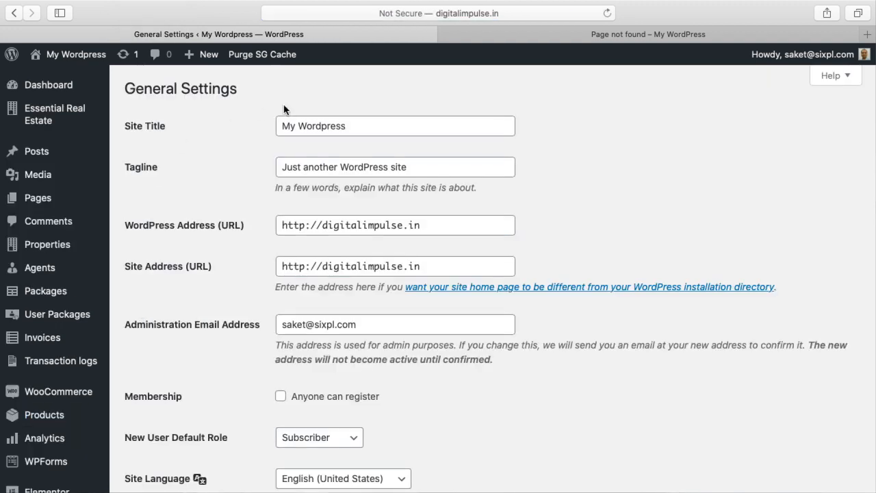
Review the New User Default Role choices in General Settings, keeping Subscriber
scroll(234, 260, "down", 3)
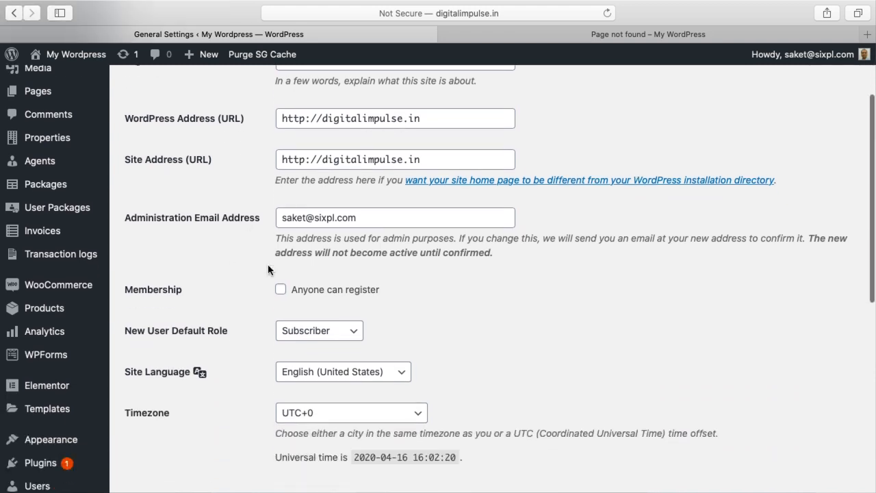
scroll(282, 352, "down", 2)
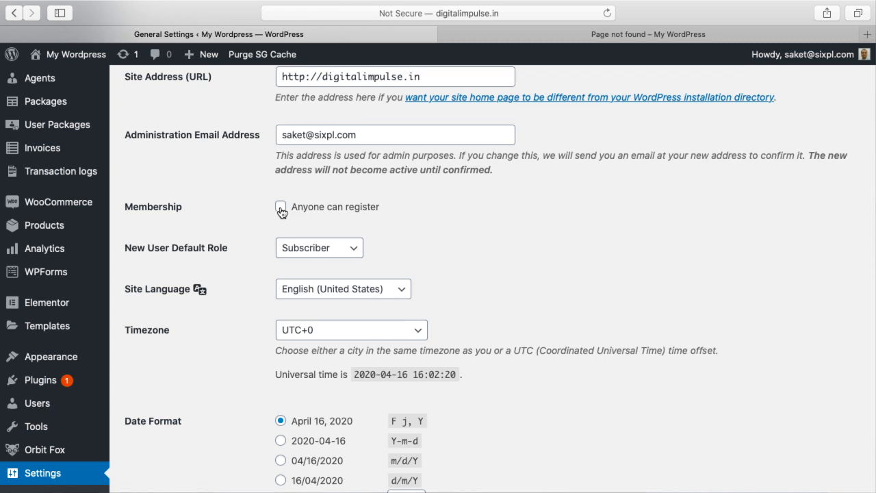
left_click(346, 250)
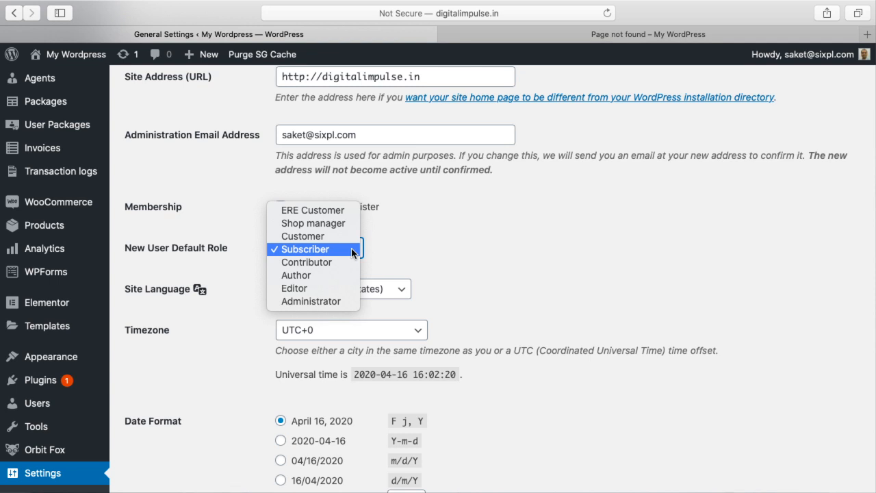
left_click(521, 229)
Open Settings > Writing, showing Uncategorized as default category and Standard format
mouse_move(70, 460)
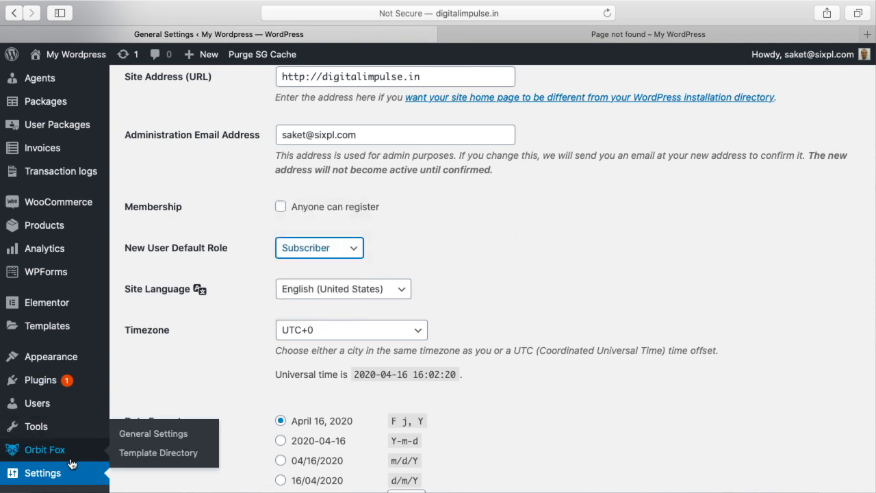
scroll(134, 312, "down", 5)
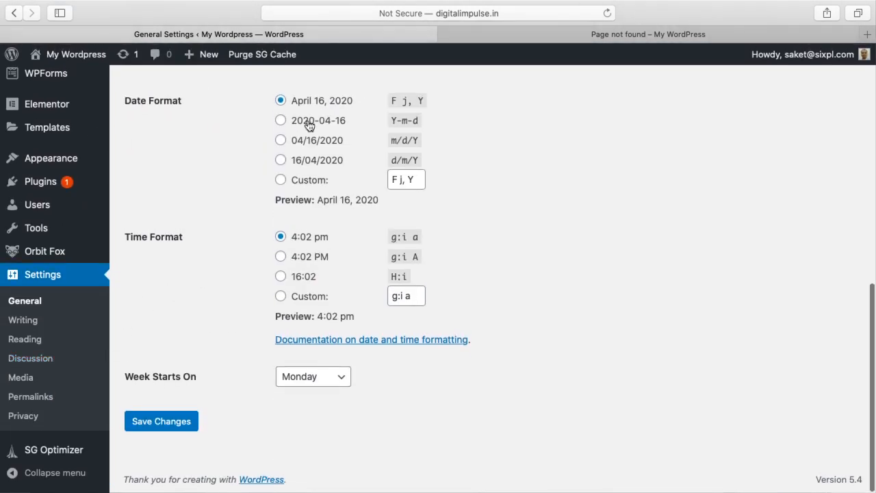
left_click(24, 321)
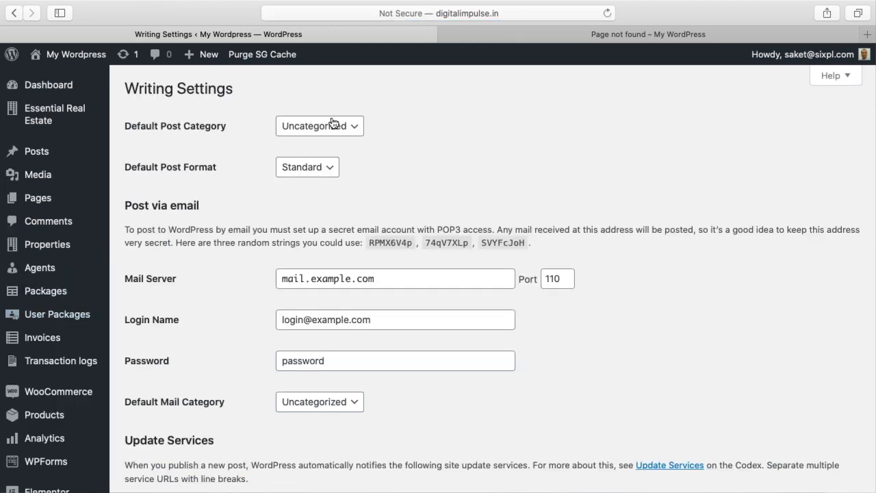
Check the Default Post Category options, then review Reading settings: static Home page, Blog, 10 posts
left_click(333, 123)
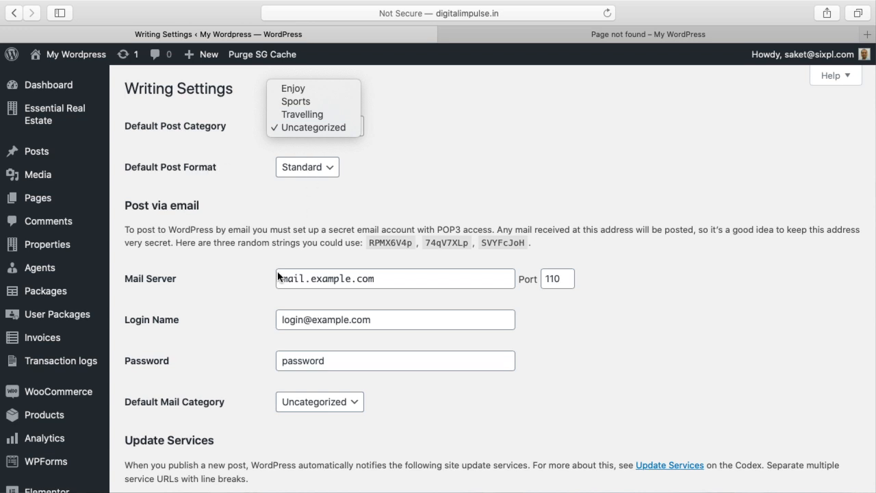
scroll(246, 372, "down", 5)
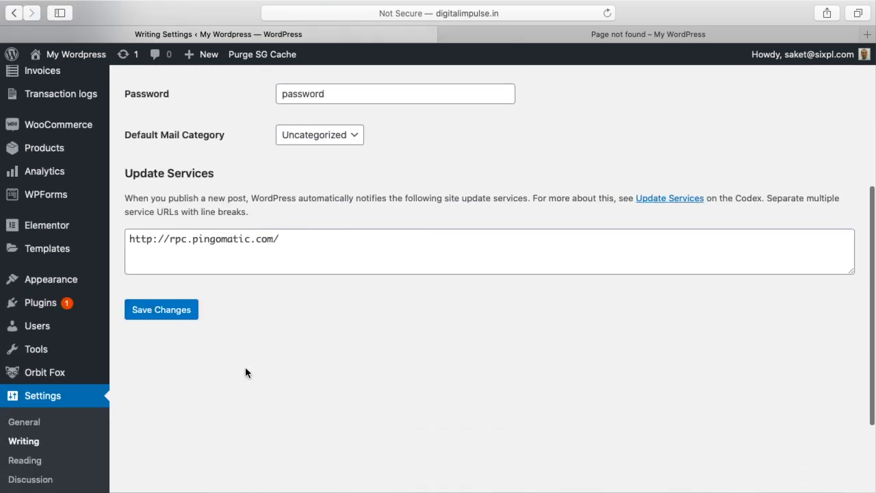
left_click(24, 398)
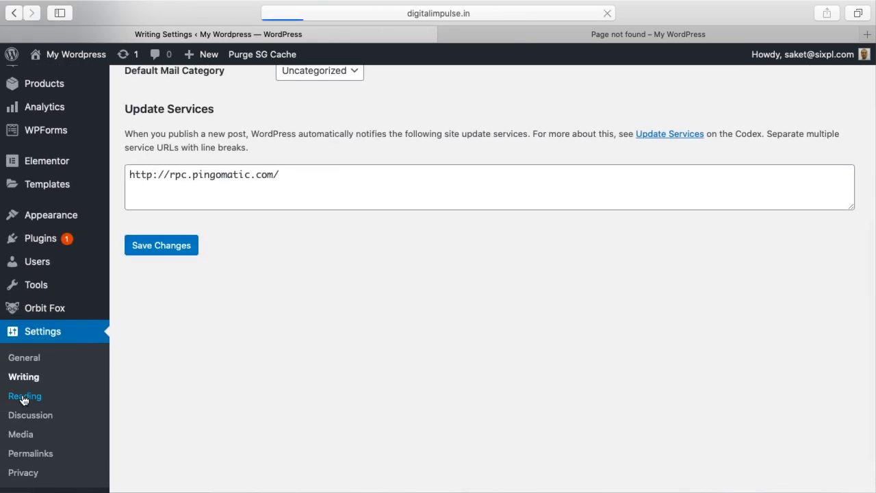
scroll(380, 211, "up", 2)
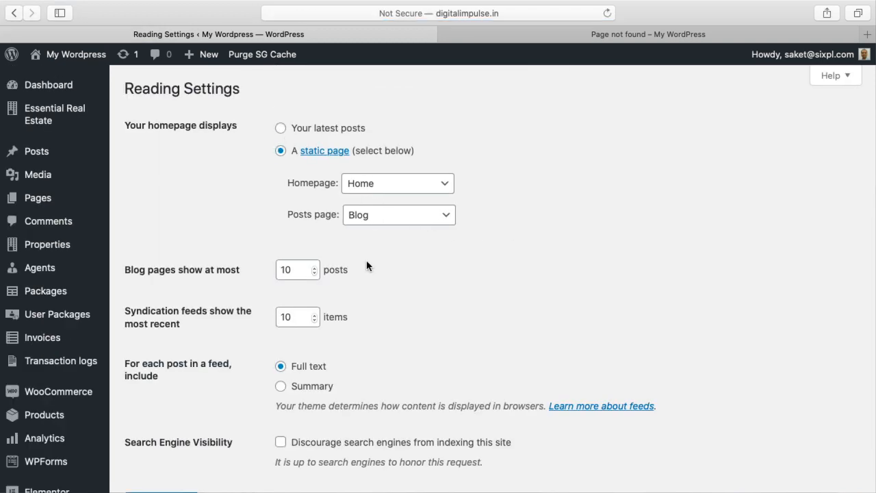
scroll(348, 315, "down", 2)
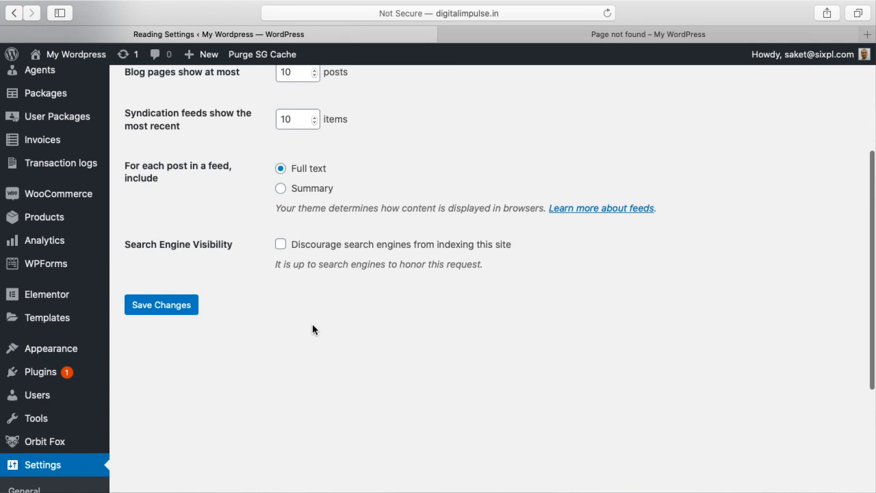
mouse_move(41, 430)
scroll(42, 434, "down", 3)
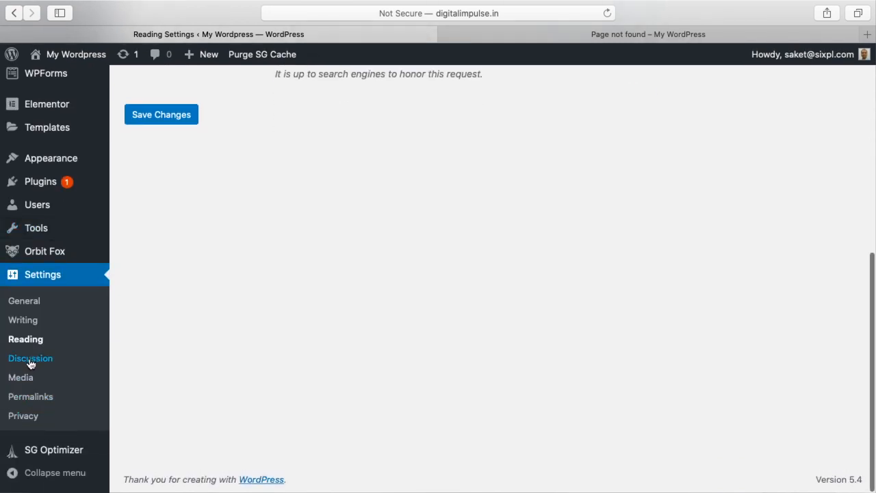
Review Permalink Settings, where the Post name structure (/%postname%/) is selected
left_click(28, 396)
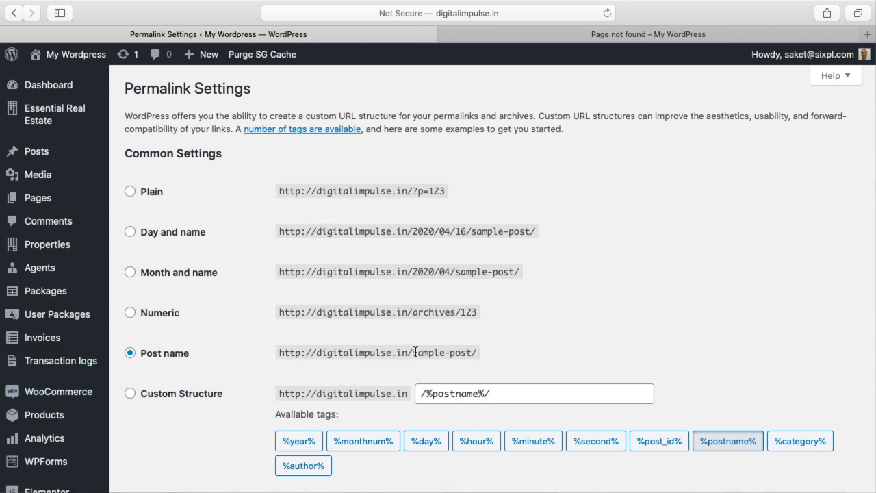
scroll(415, 353, "down", 5)
scroll(193, 197, "up", 1)
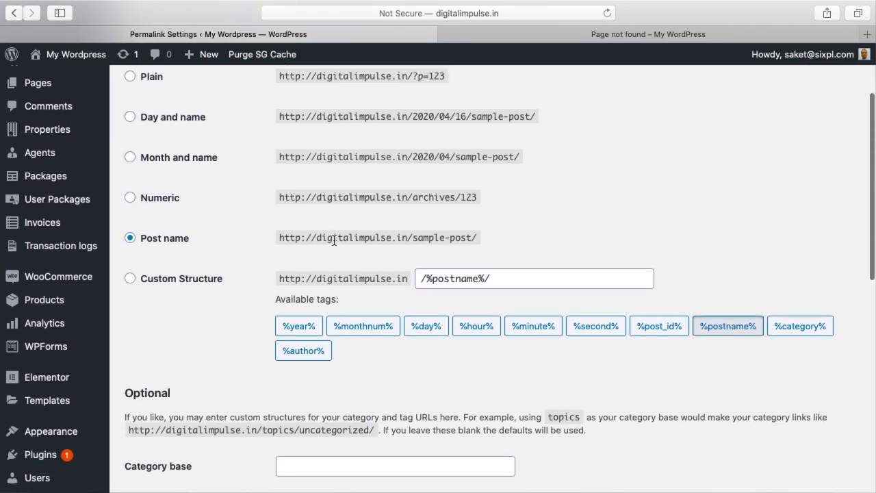
scroll(351, 181, "up", 2)
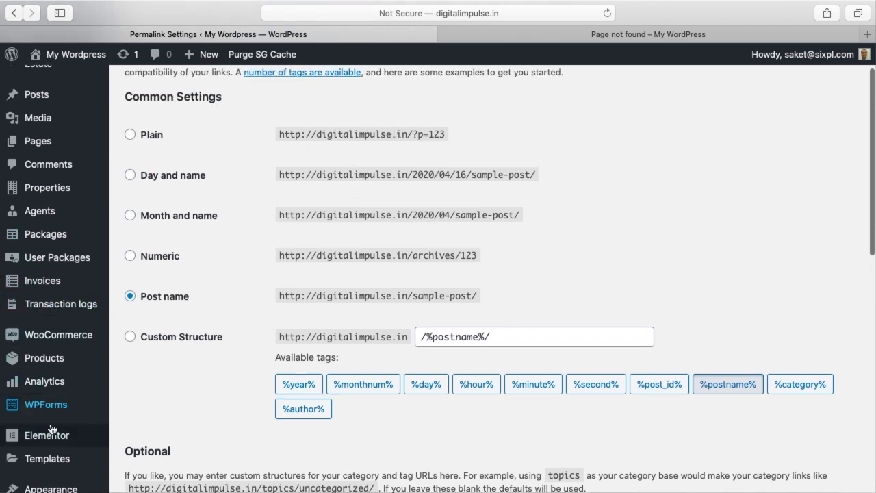
scroll(48, 421, "down", 5)
scroll(53, 424, "down", 5)
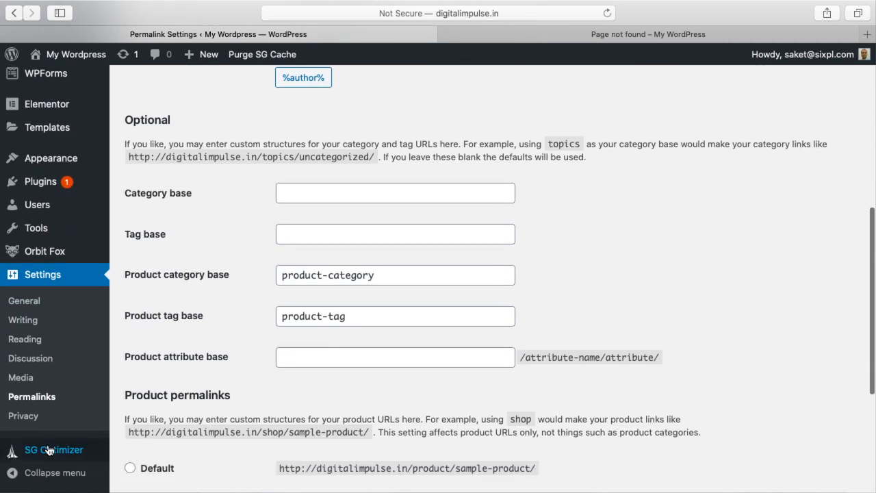
scroll(47, 331, "up", 3)
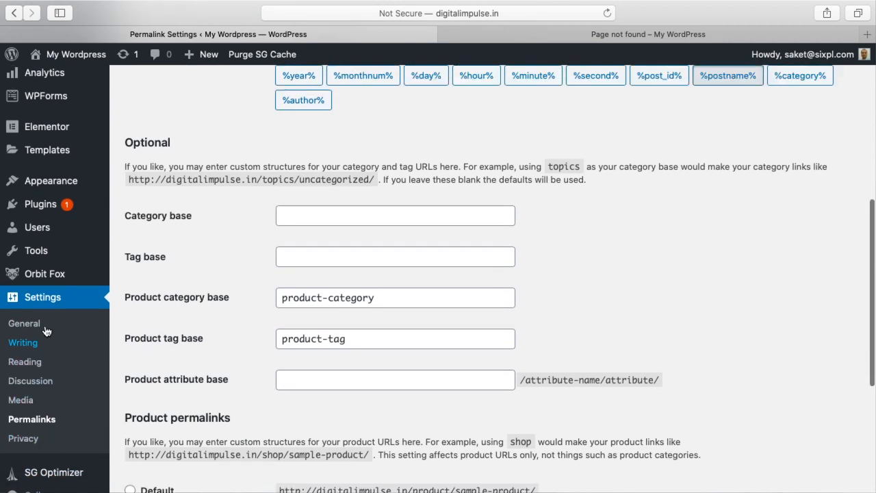
scroll(47, 331, "up", 3)
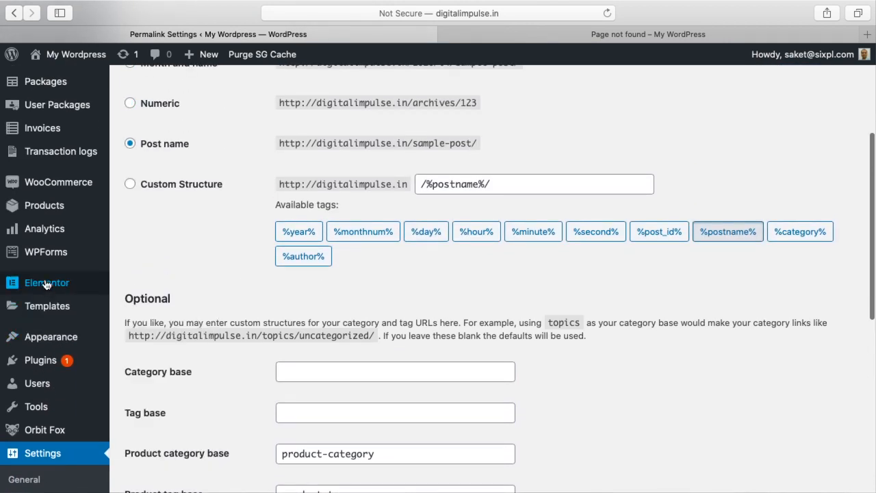
mouse_move(45, 230)
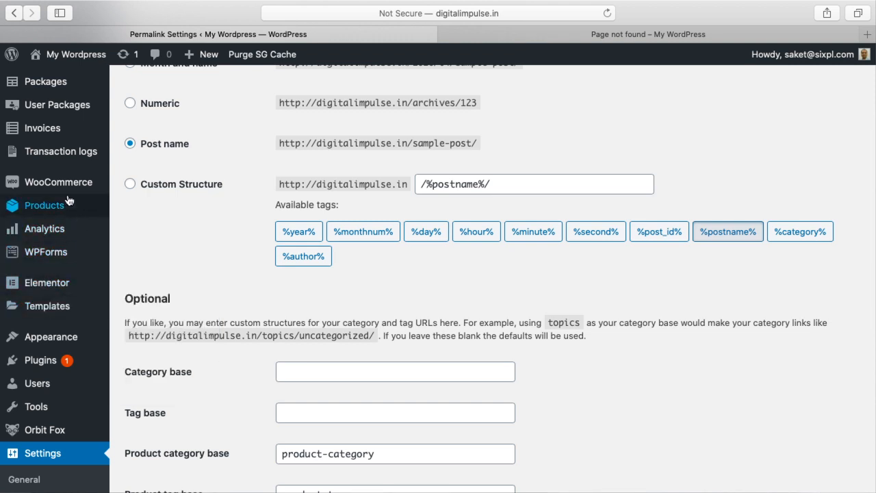
mouse_move(65, 179)
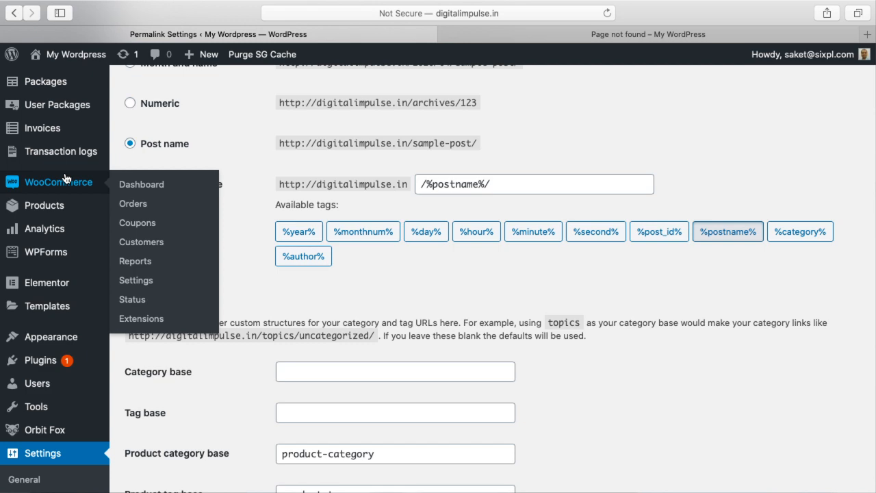
scroll(65, 178, "up", 5)
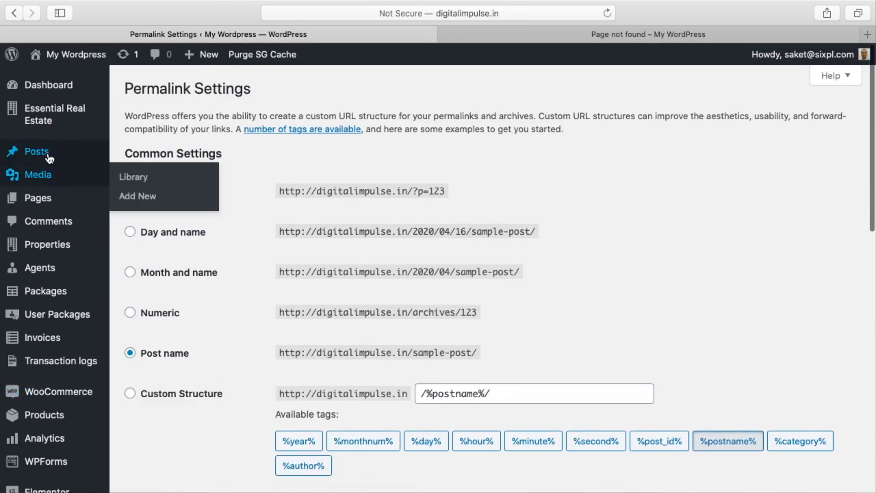
mouse_move(48, 154)
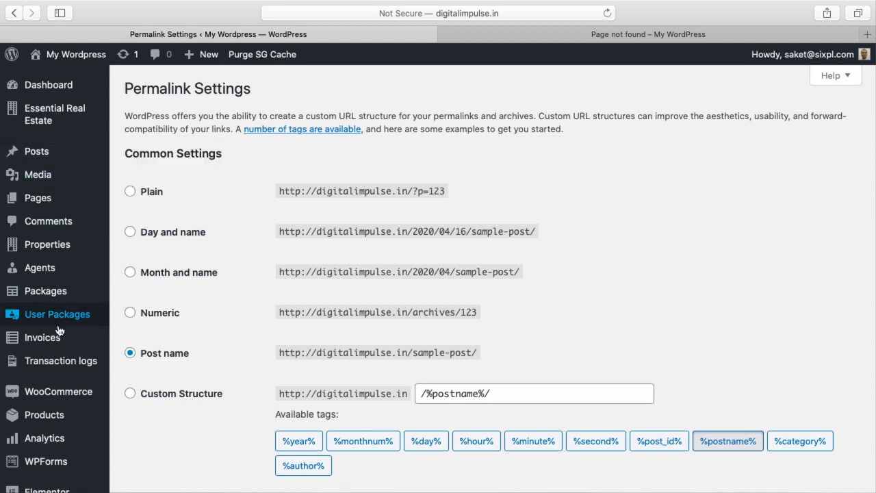
scroll(56, 367, "down", 5)
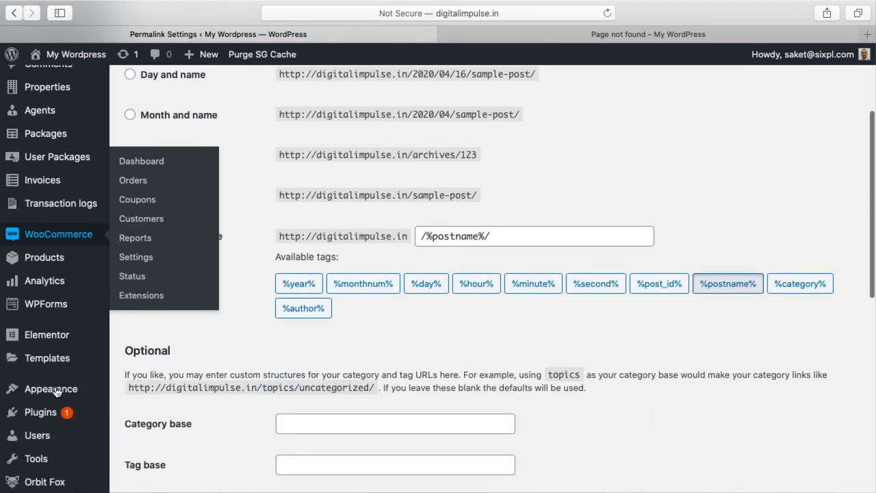
On Installed Plugins, deactivate the Elementor and Essential Real Estate plugins
mouse_move(53, 412)
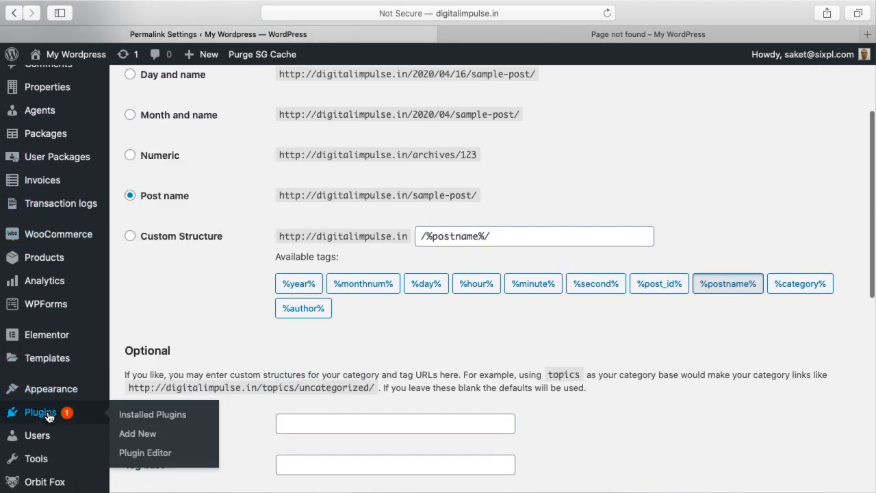
left_click(143, 421)
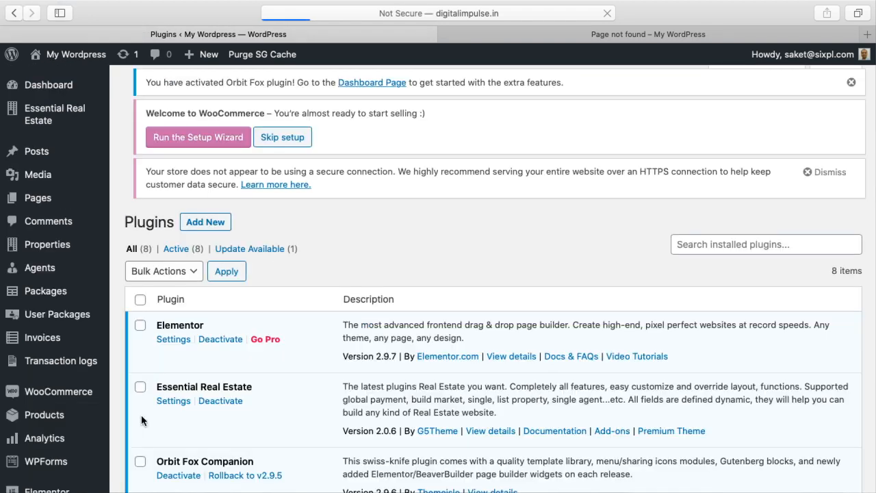
scroll(365, 346, "down", 3)
scroll(366, 346, "down", 1)
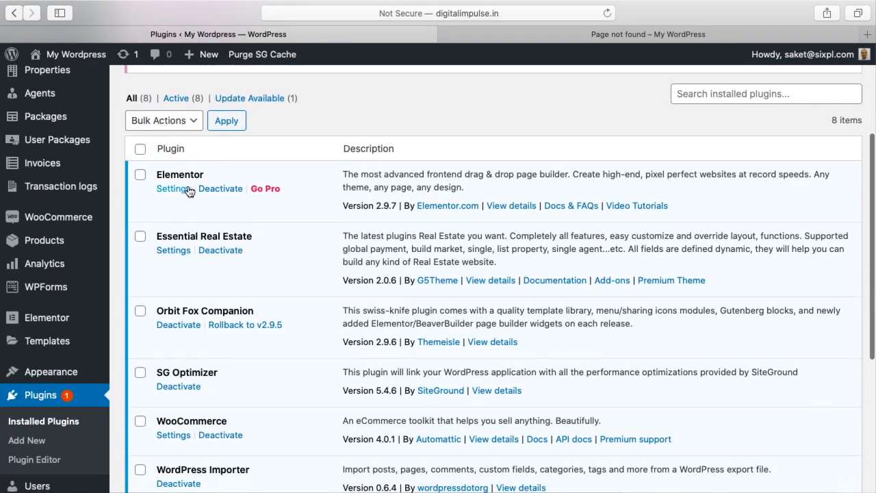
left_click(224, 194)
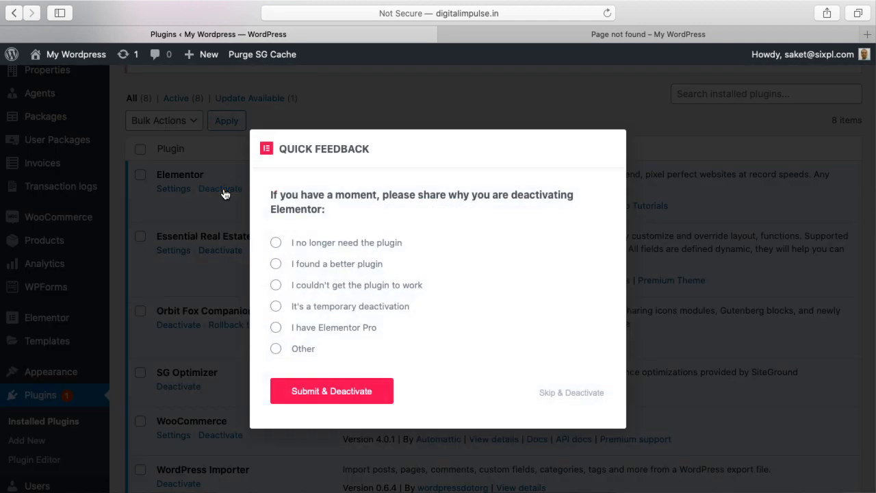
left_click(322, 396)
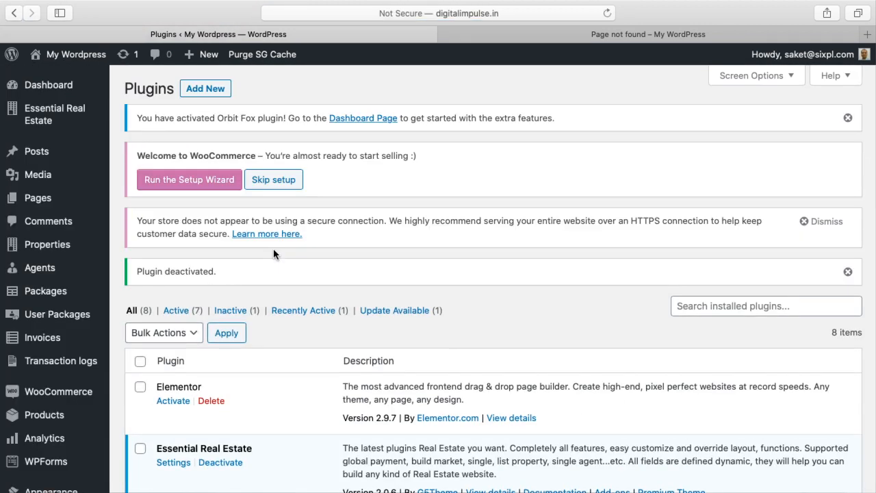
scroll(273, 254, "down", 4)
scroll(274, 254, "down", 4)
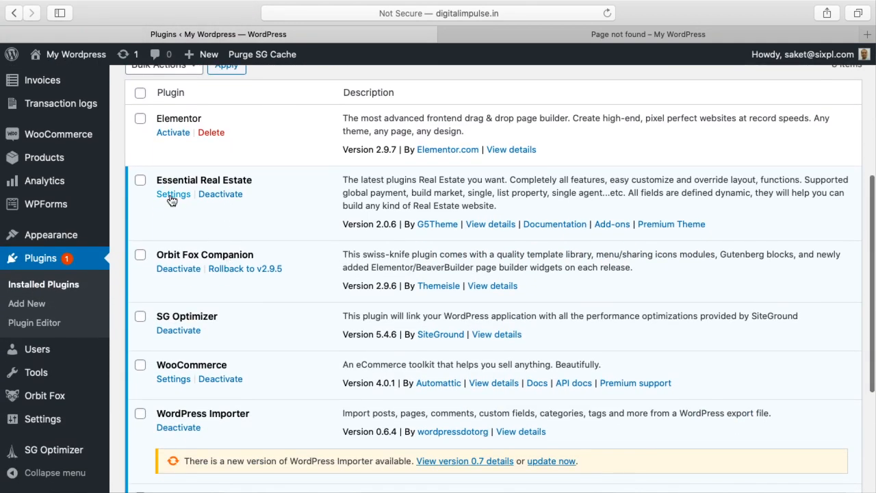
left_click(218, 196)
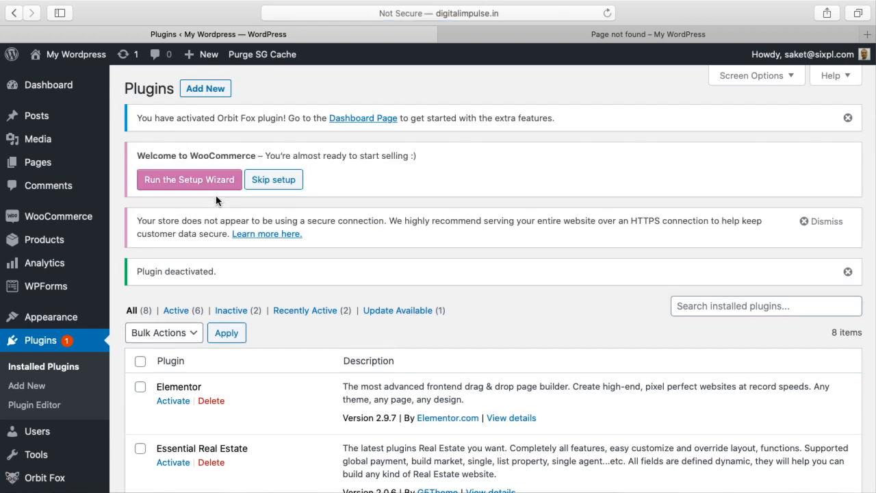
Deactivate Orbit Fox Companion, citing 'could not get plugin working', without sending feedback
scroll(264, 442, "down", 5)
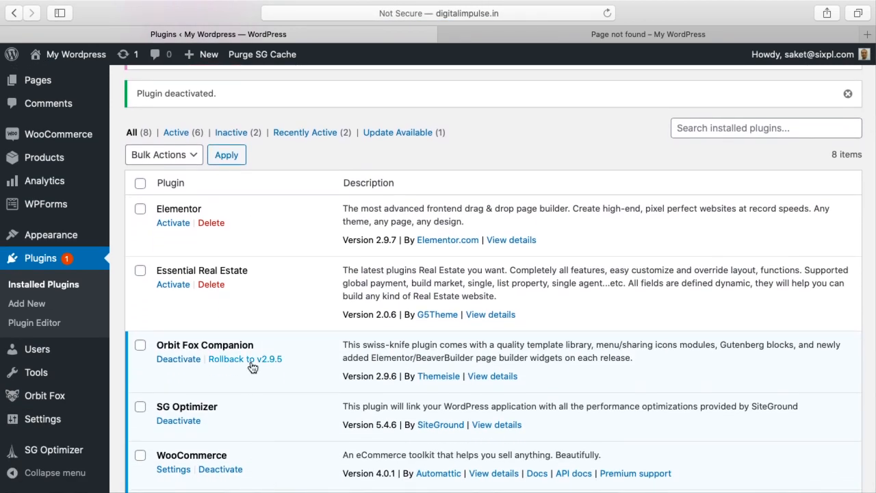
left_click(171, 362)
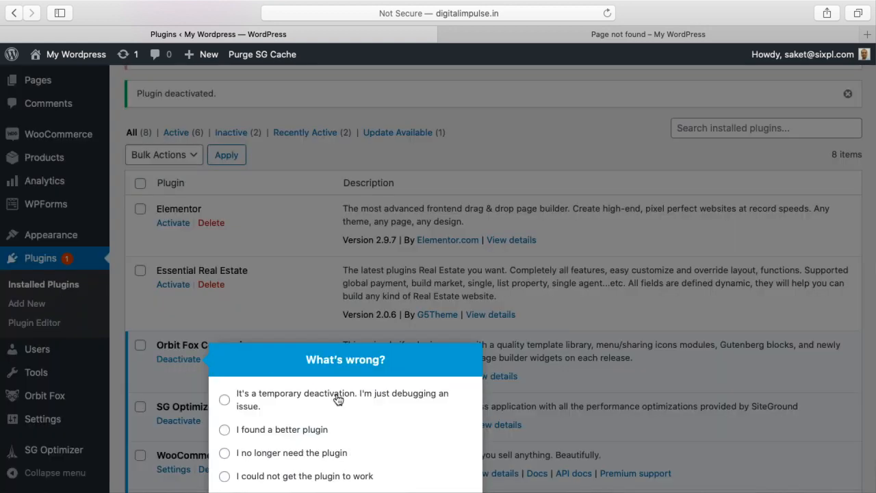
scroll(338, 398, "down", 6)
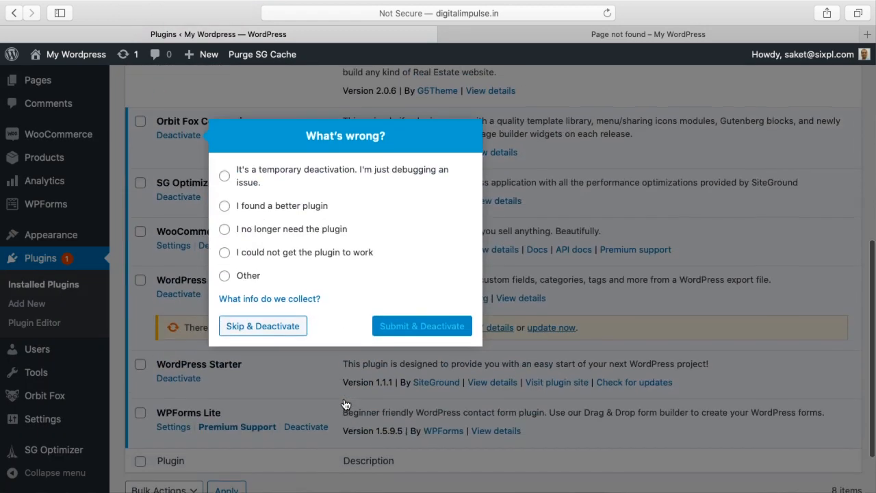
left_click(225, 251)
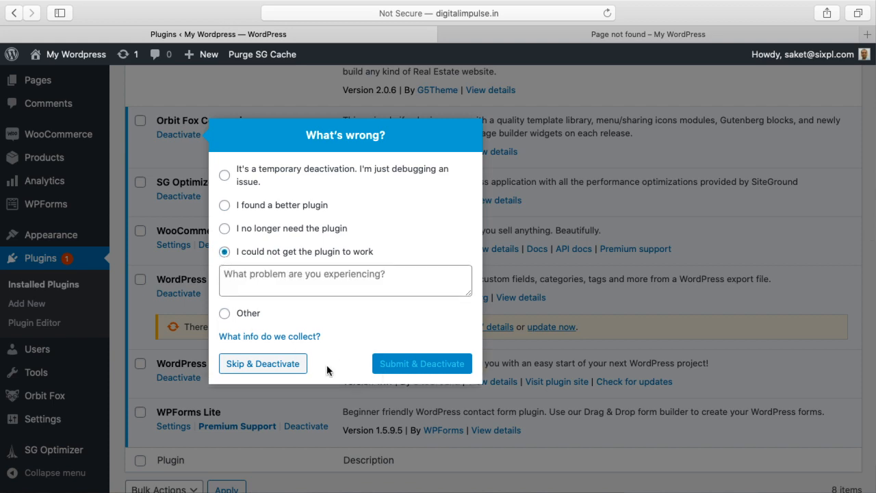
left_click(277, 364)
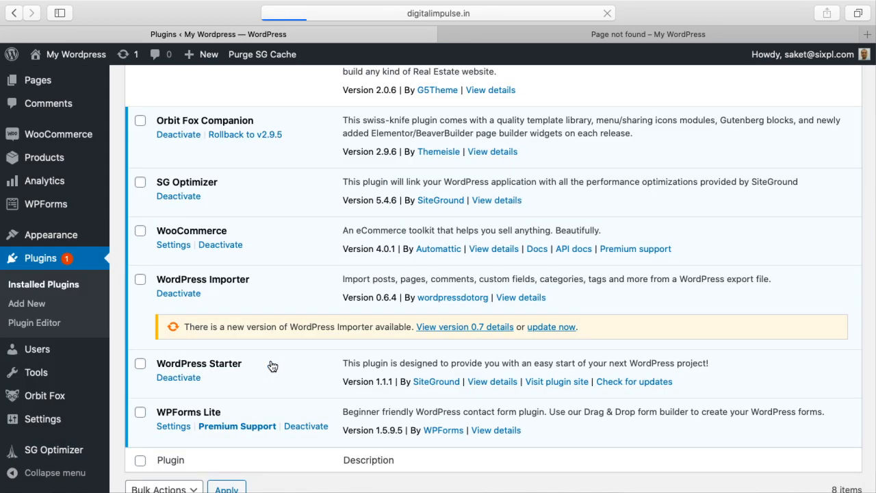
Deactivate WooCommerce, WordPress Importer and WordPress Starter, then go to the Dashboard
scroll(270, 359, "down", 10)
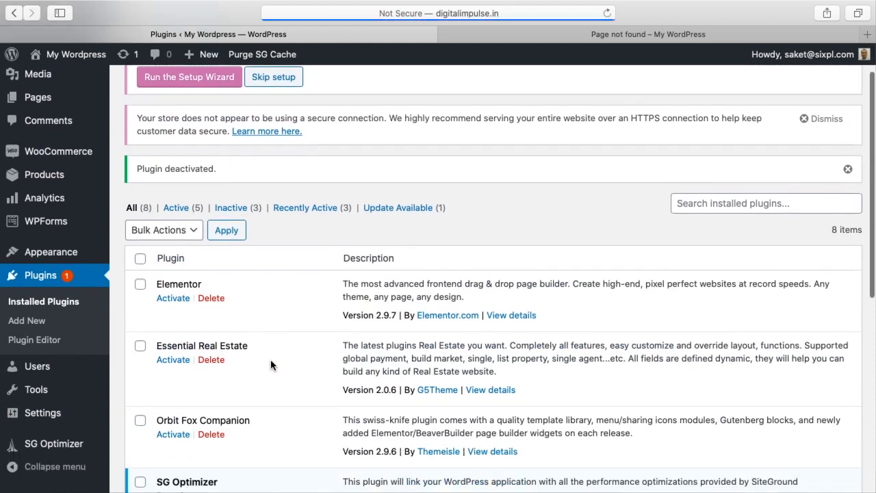
scroll(270, 364, "down", 1)
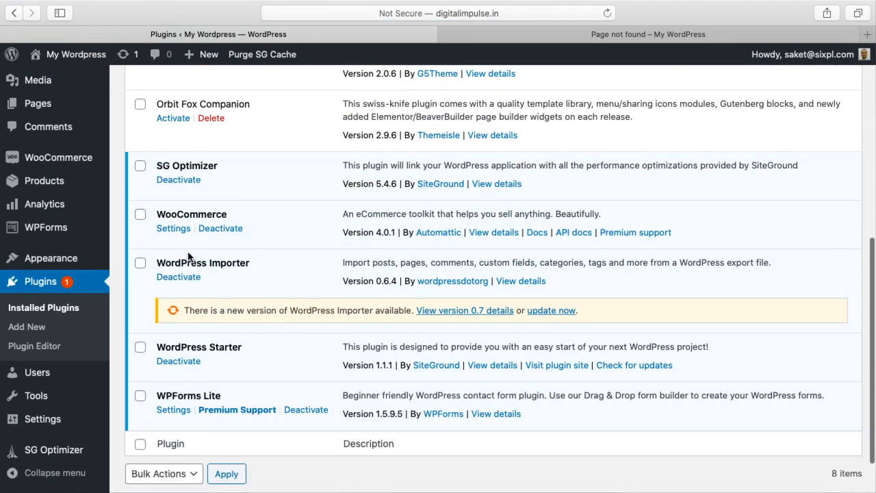
left_click(220, 229)
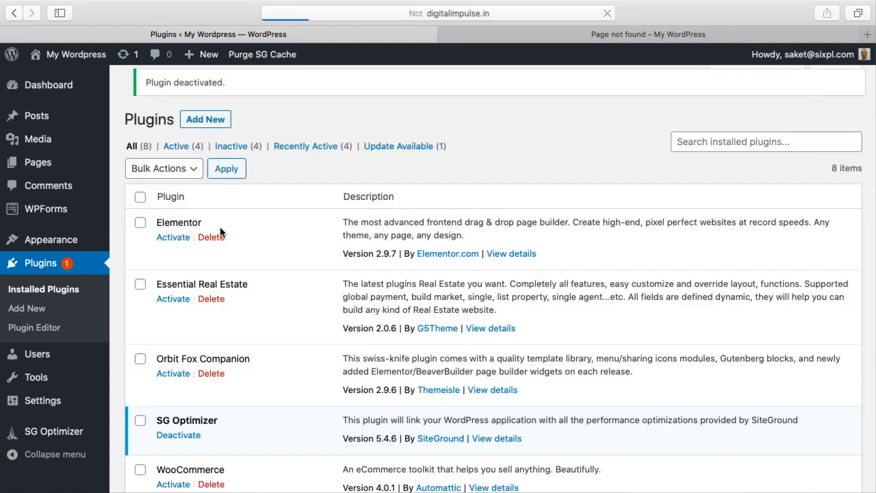
scroll(220, 229, "down", 10)
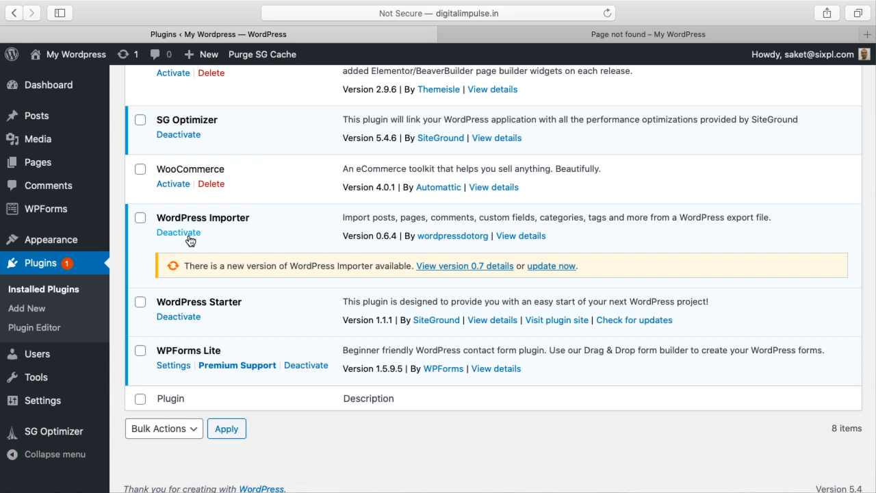
left_click(190, 235)
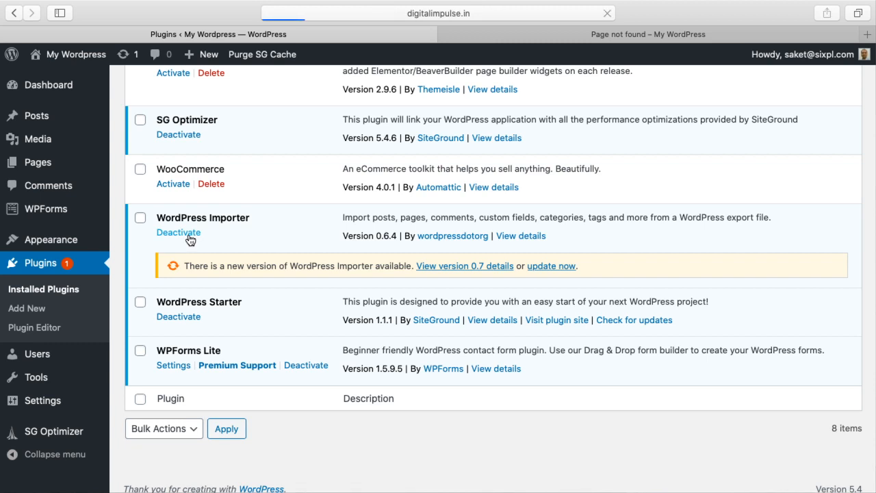
scroll(257, 415, "down", 10)
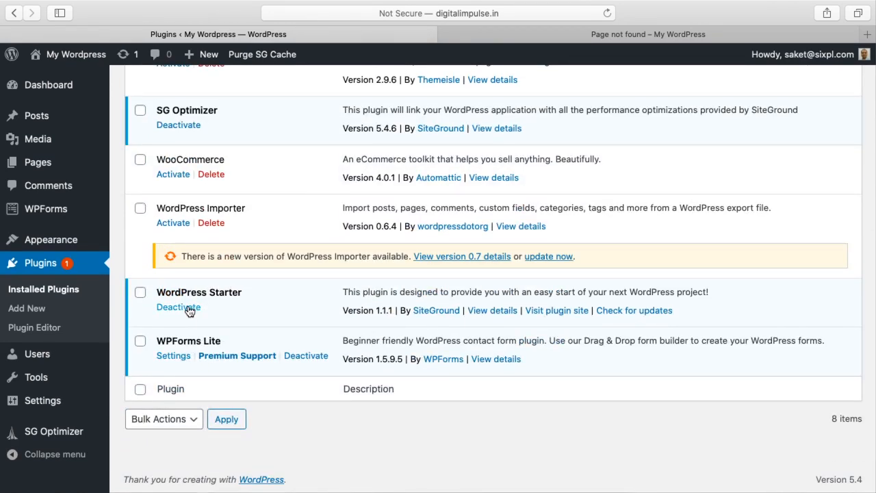
left_click(190, 309)
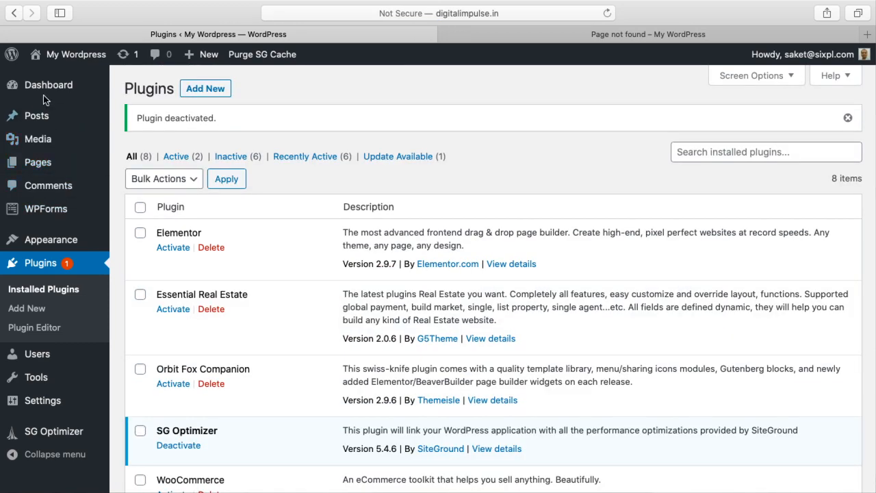
mouse_move(43, 90)
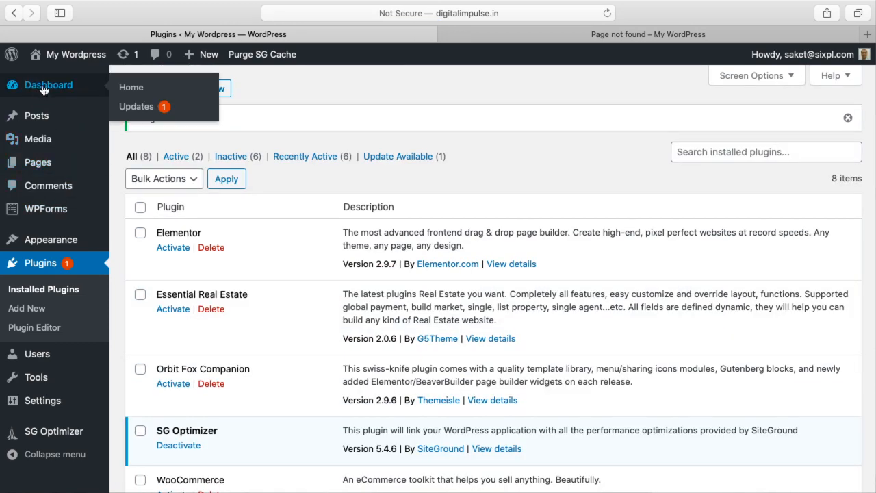
scroll(290, 470, "down", 10)
scroll(274, 280, "up", 10)
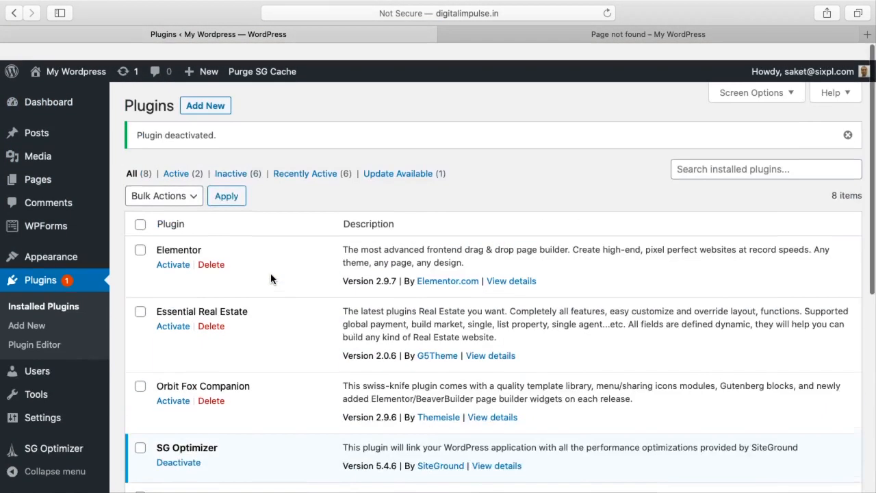
left_click(37, 84)
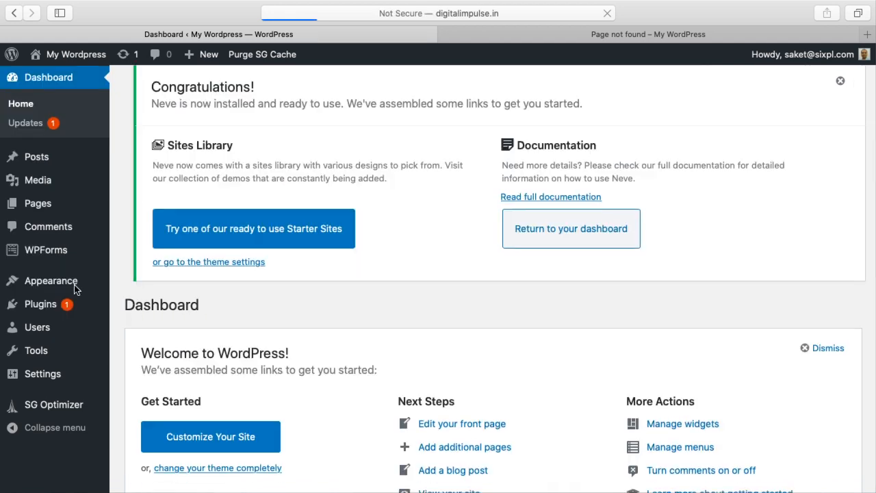
Switch from the WordPress Dashboard to the Chrome window showing WPBeginner's homepage
mouse_move(74, 231)
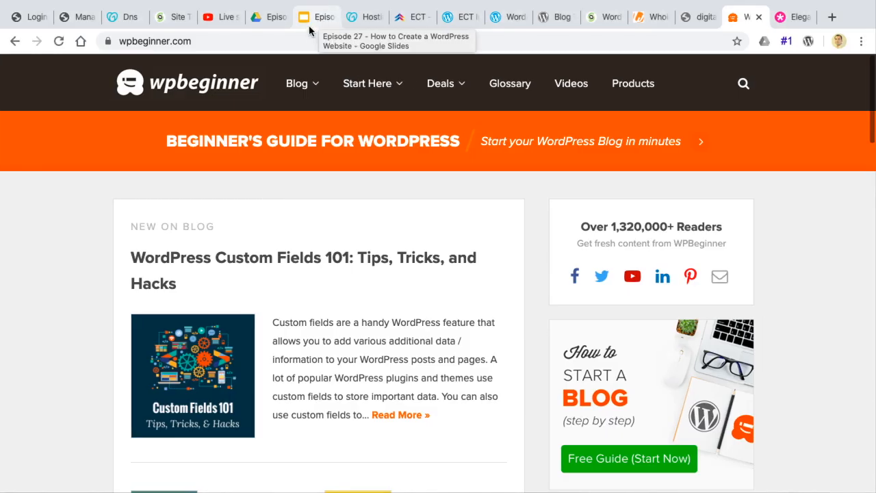
Glance at slide 19 'Learn The following' in Google Slides, then return to the WordPress Dashboard
left_click(307, 24)
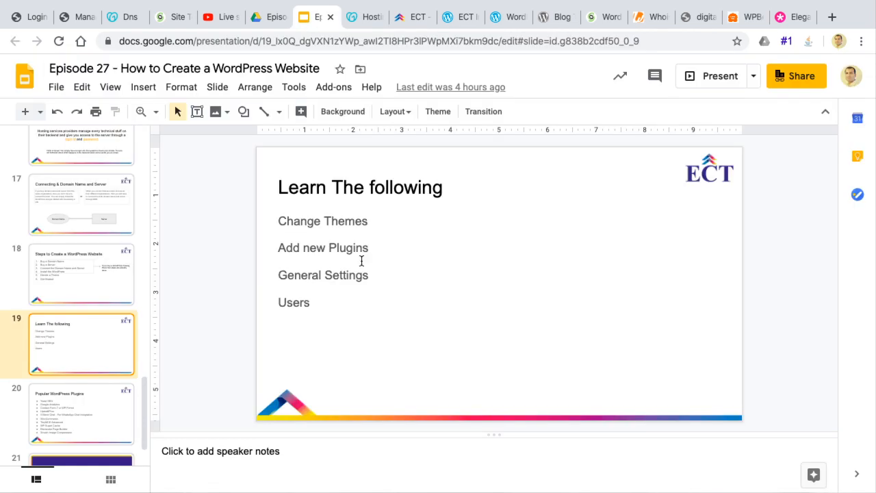
key("ctrl+Left")
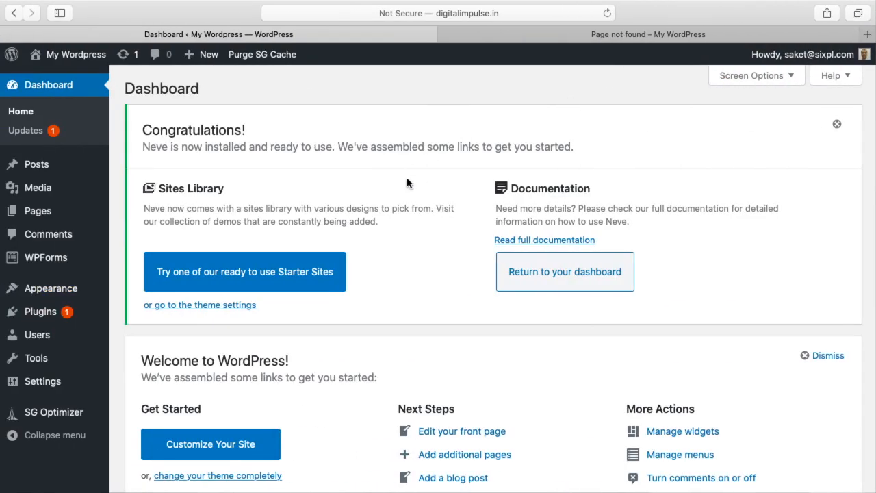
key("ctrl+Right")
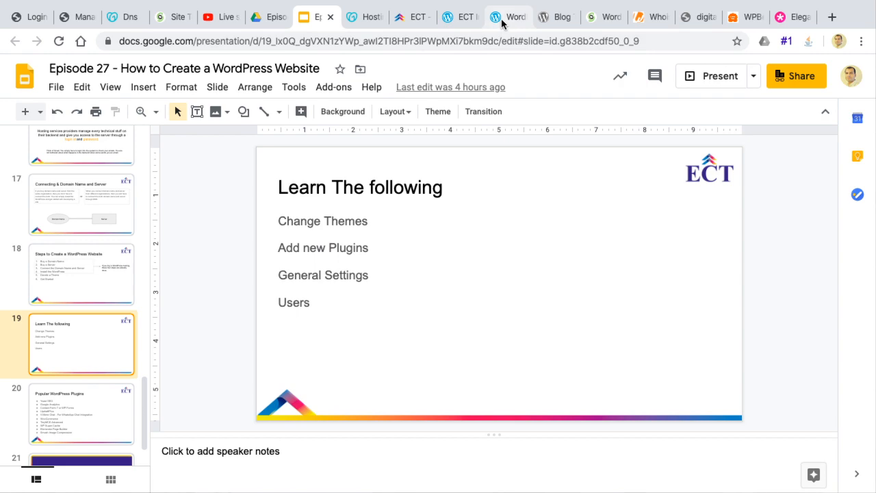
key("ctrl+Left")
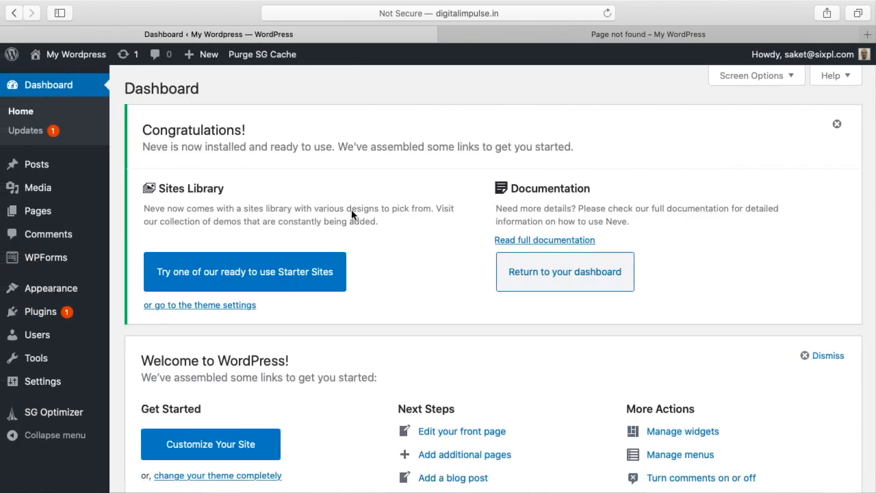
mouse_move(48, 319)
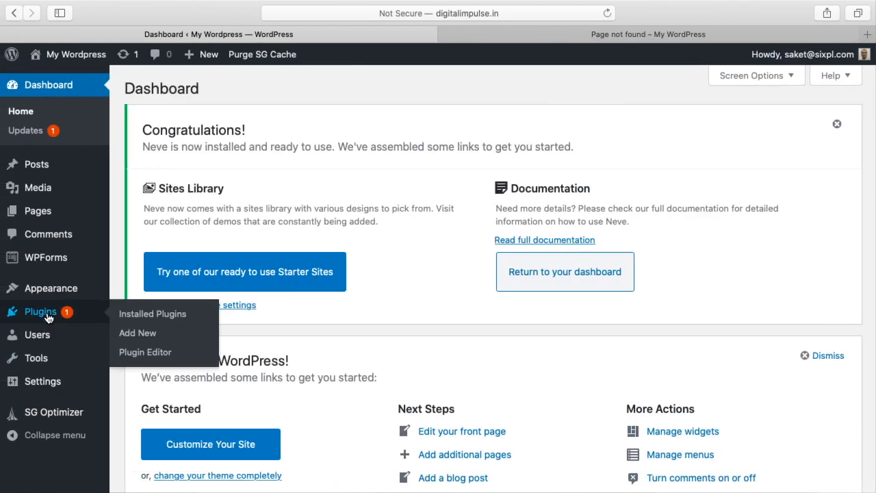
Search Add Plugins for 'paypal' and scroll through the 1,453 PayPal plugin results
left_click(144, 336)
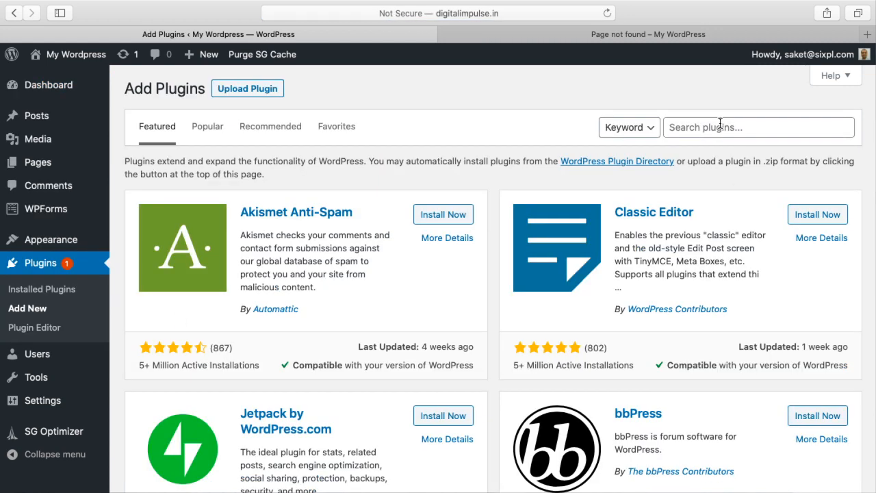
left_click(721, 126)
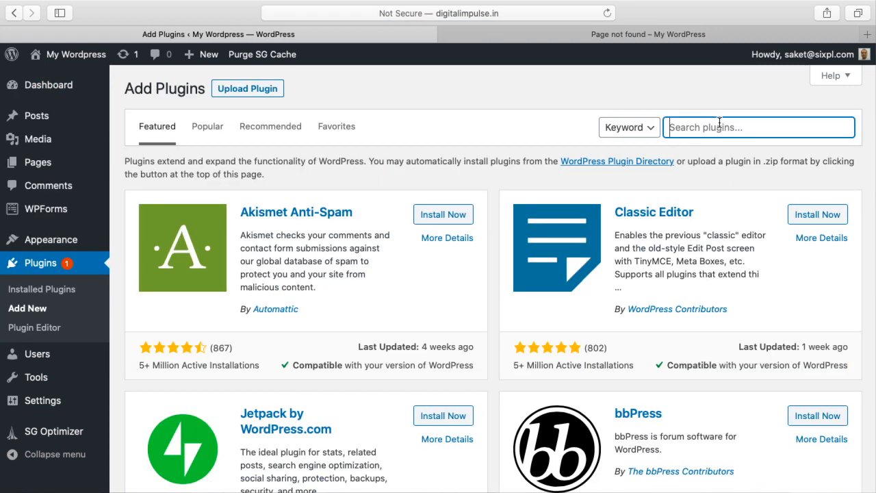
type("paypal")
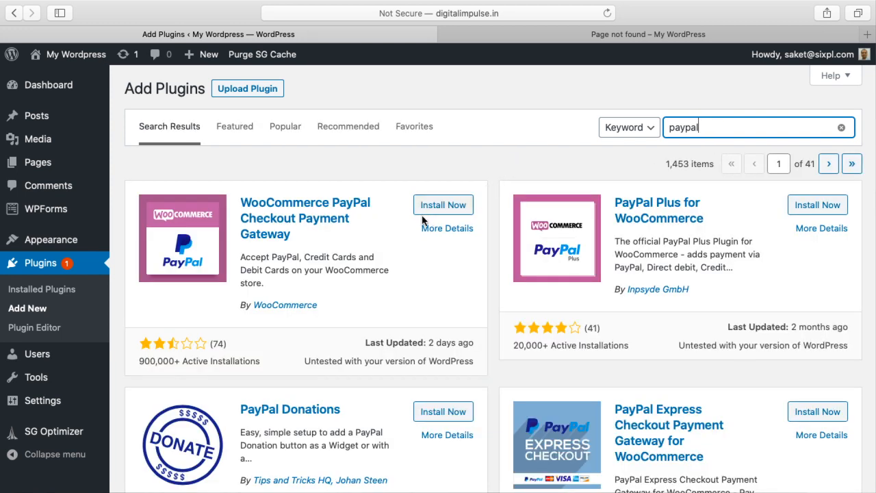
scroll(440, 296, "down", 3)
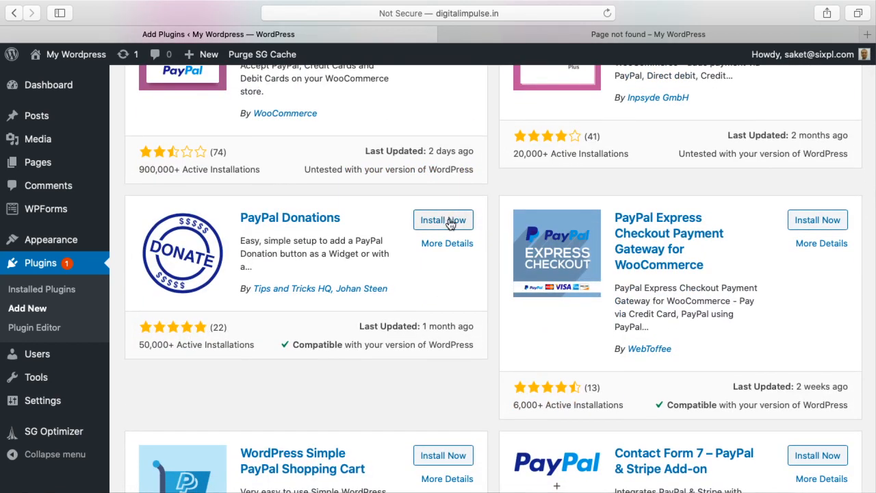
scroll(449, 305, "down", 3)
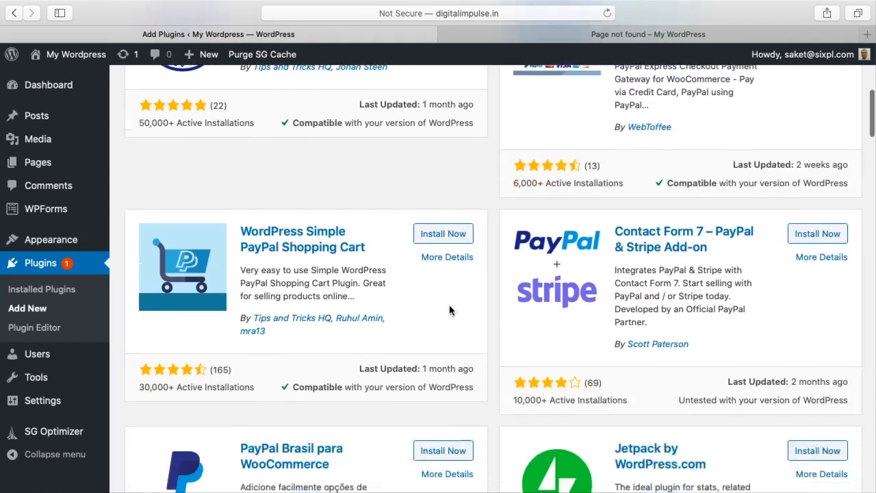
scroll(449, 310, "down", 1)
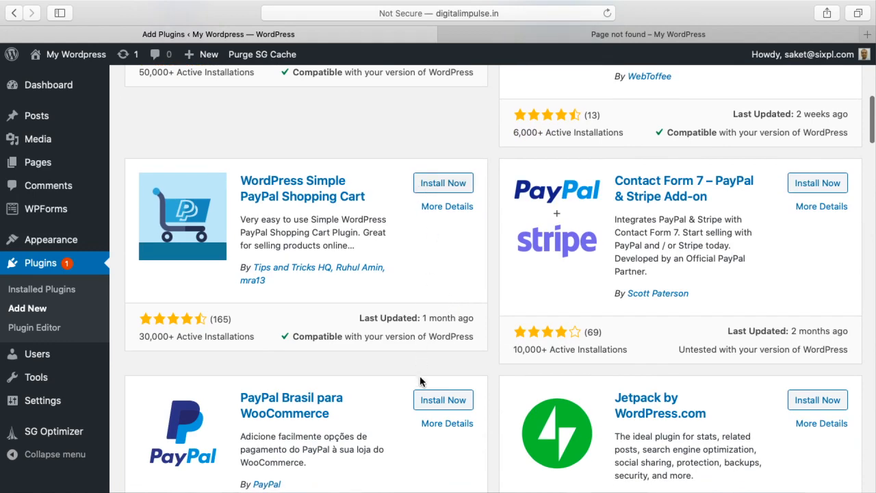
scroll(420, 381, "down", 3)
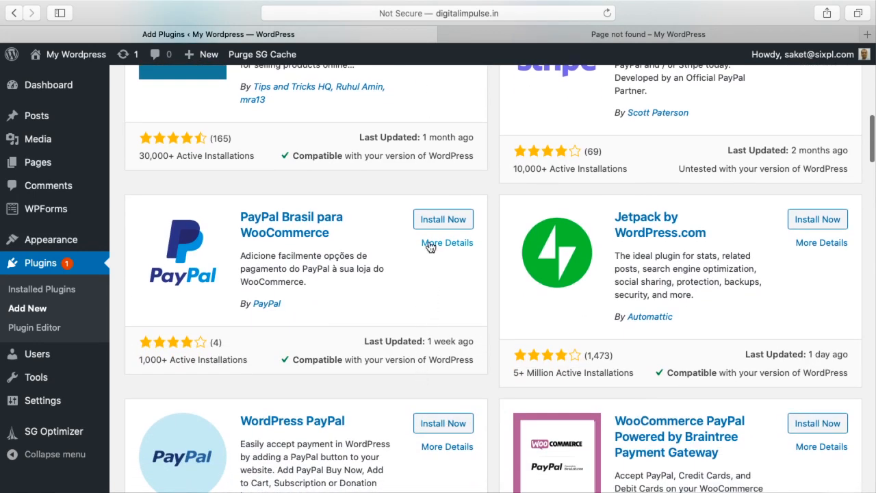
scroll(429, 247, "up", 7)
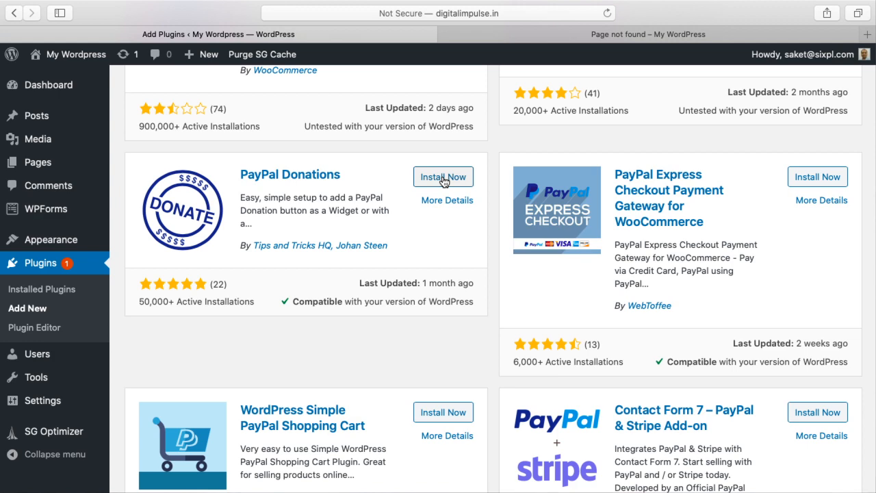
scroll(442, 180, "up", 10)
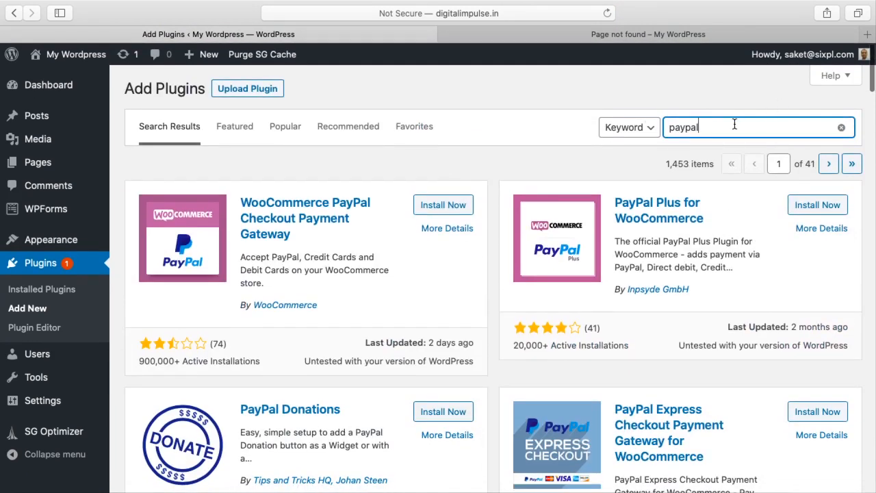
Replace the 'paypal' plugin search with 'razorpay', then switch back to the Google Slides deck
double_click(732, 127)
key("BackSpace")
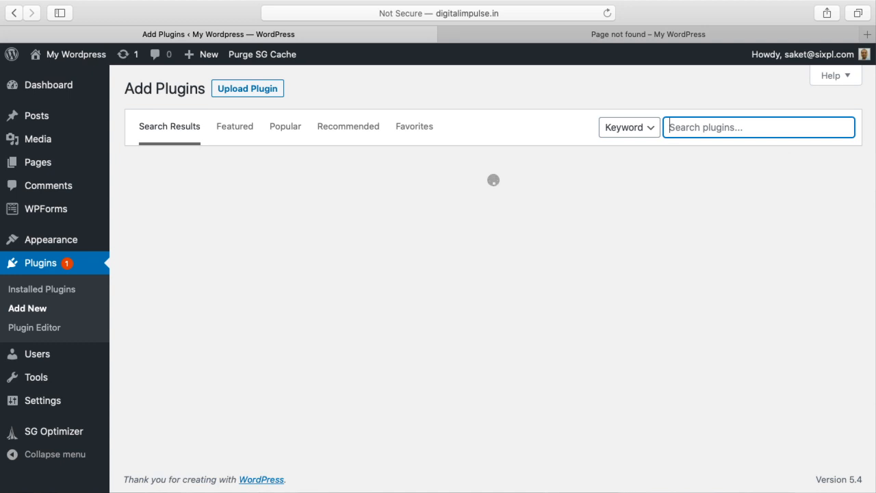
type("razor")
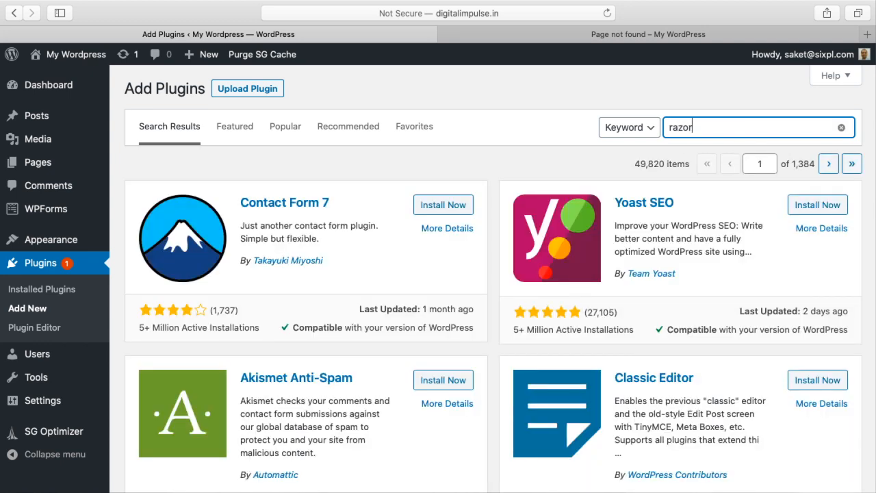
type(" pay")
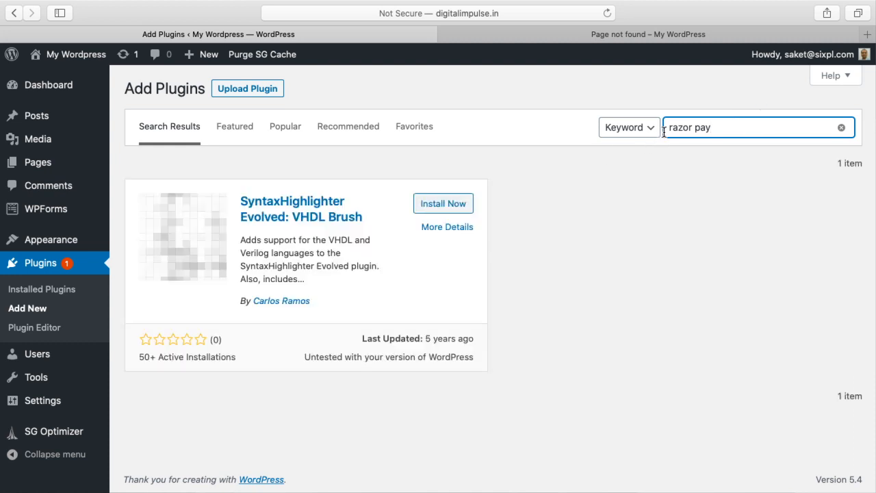
left_click(694, 128)
key("BackSpace")
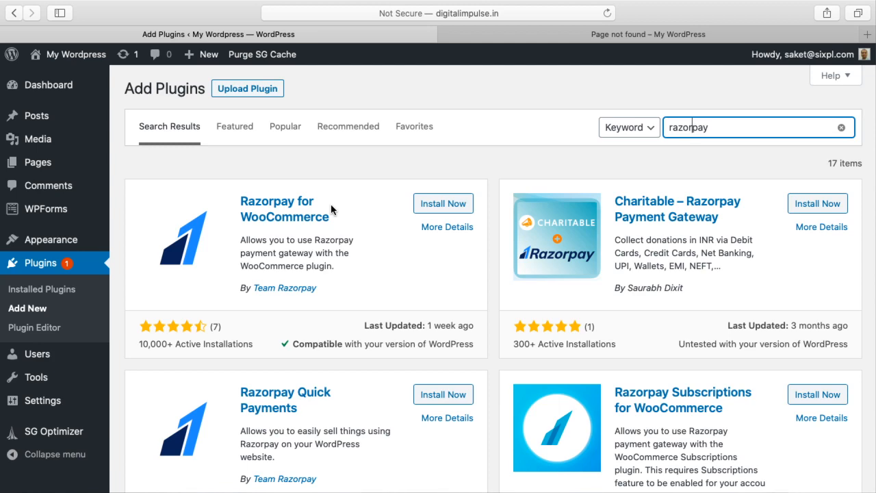
key("ctrl+Right")
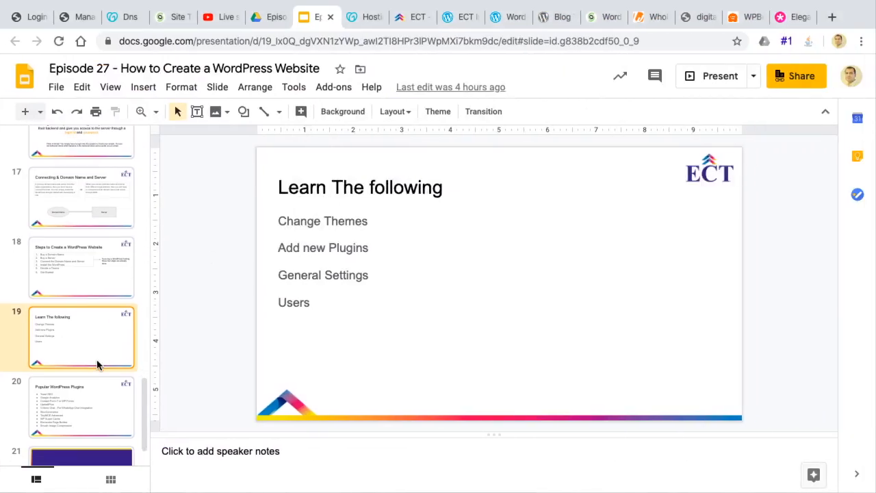
Present the deck full screen starting from slide 19, 'Learn The following'
scroll(97, 360, "down", 2)
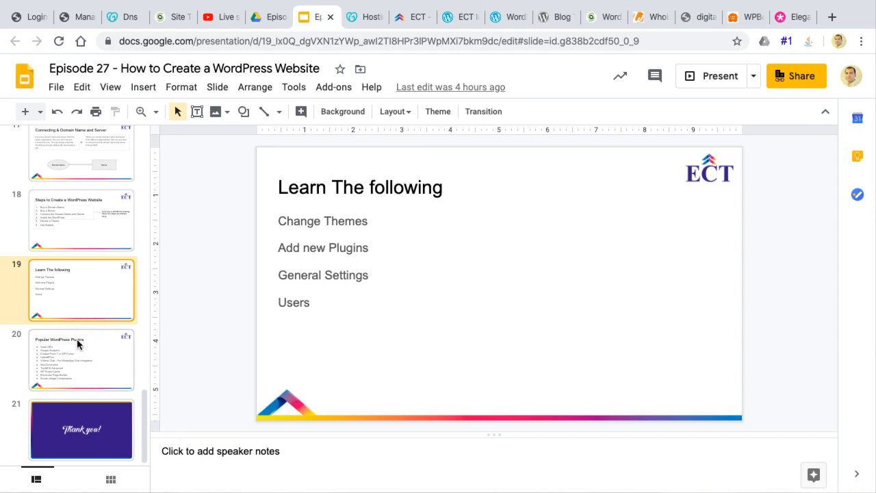
left_click(77, 365)
left_click(82, 277)
left_click(708, 81)
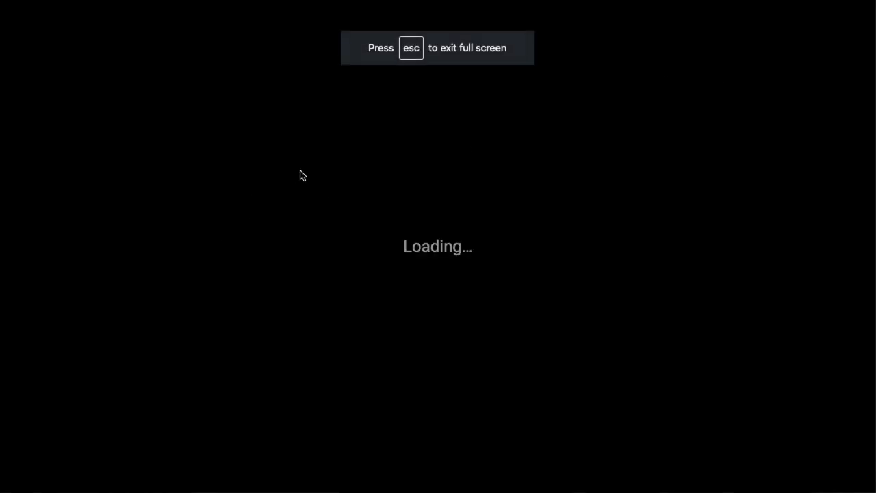